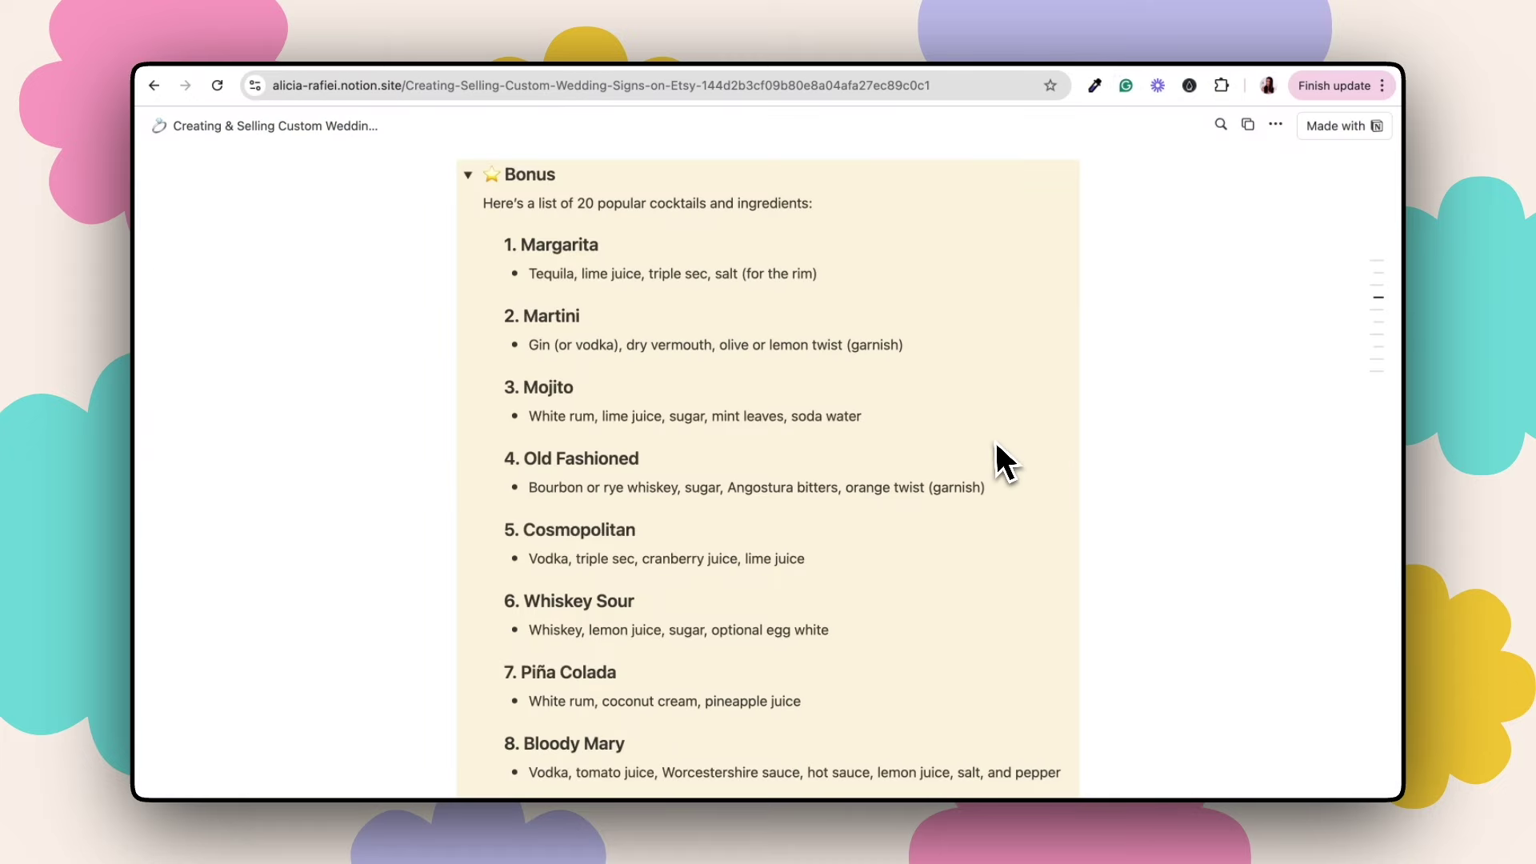
- Copy the cocktail name "Margarita" from the Bonus list of popular cocktails on the Notion page
scroll(1000, 465, up, 1)
scroll(998, 452, up, 2)
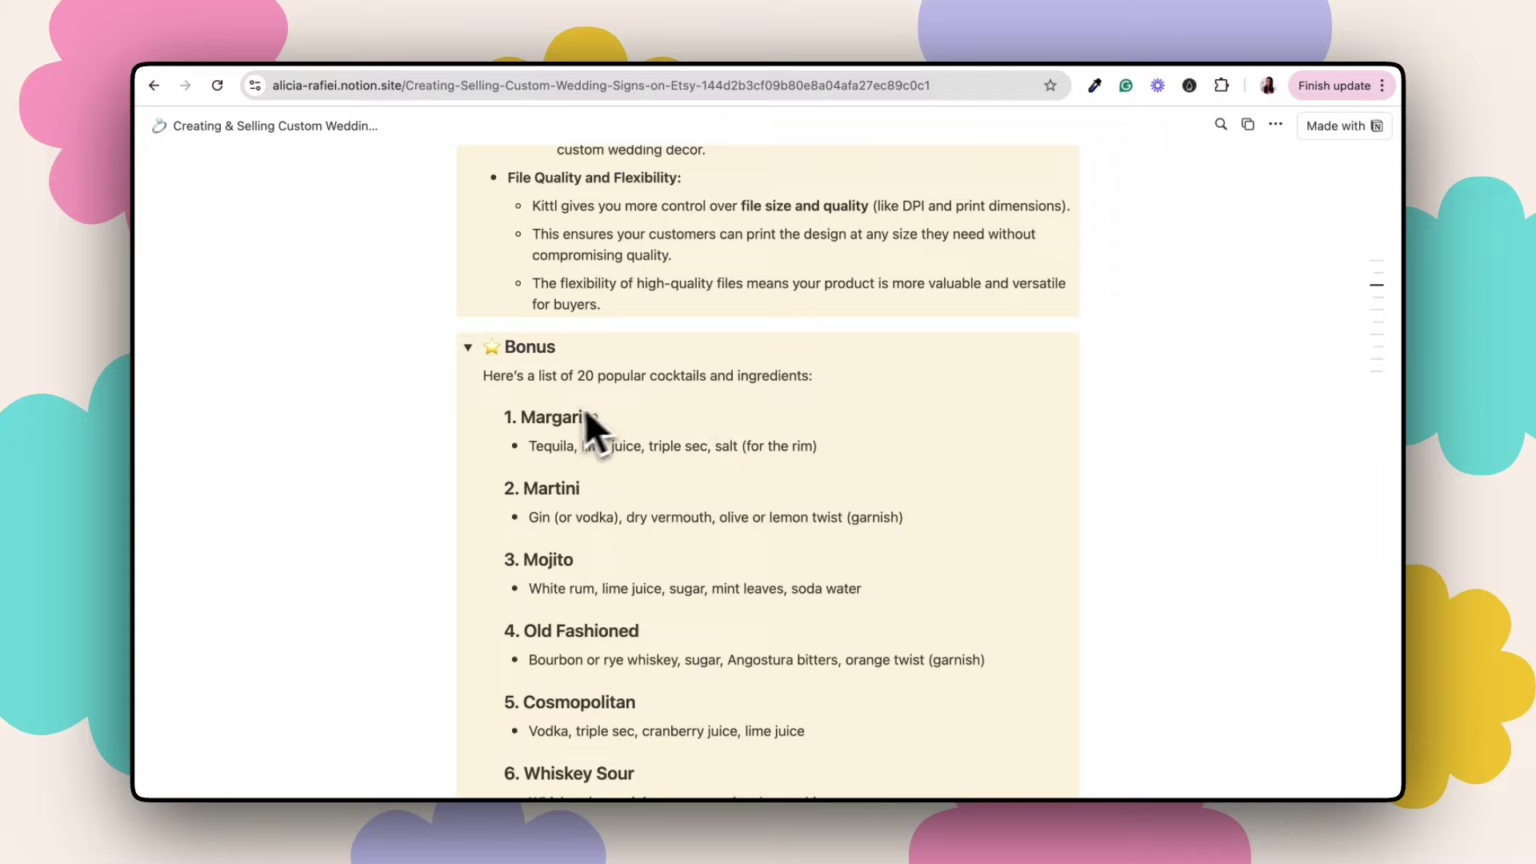
double_click(525, 419)
key(super+c)
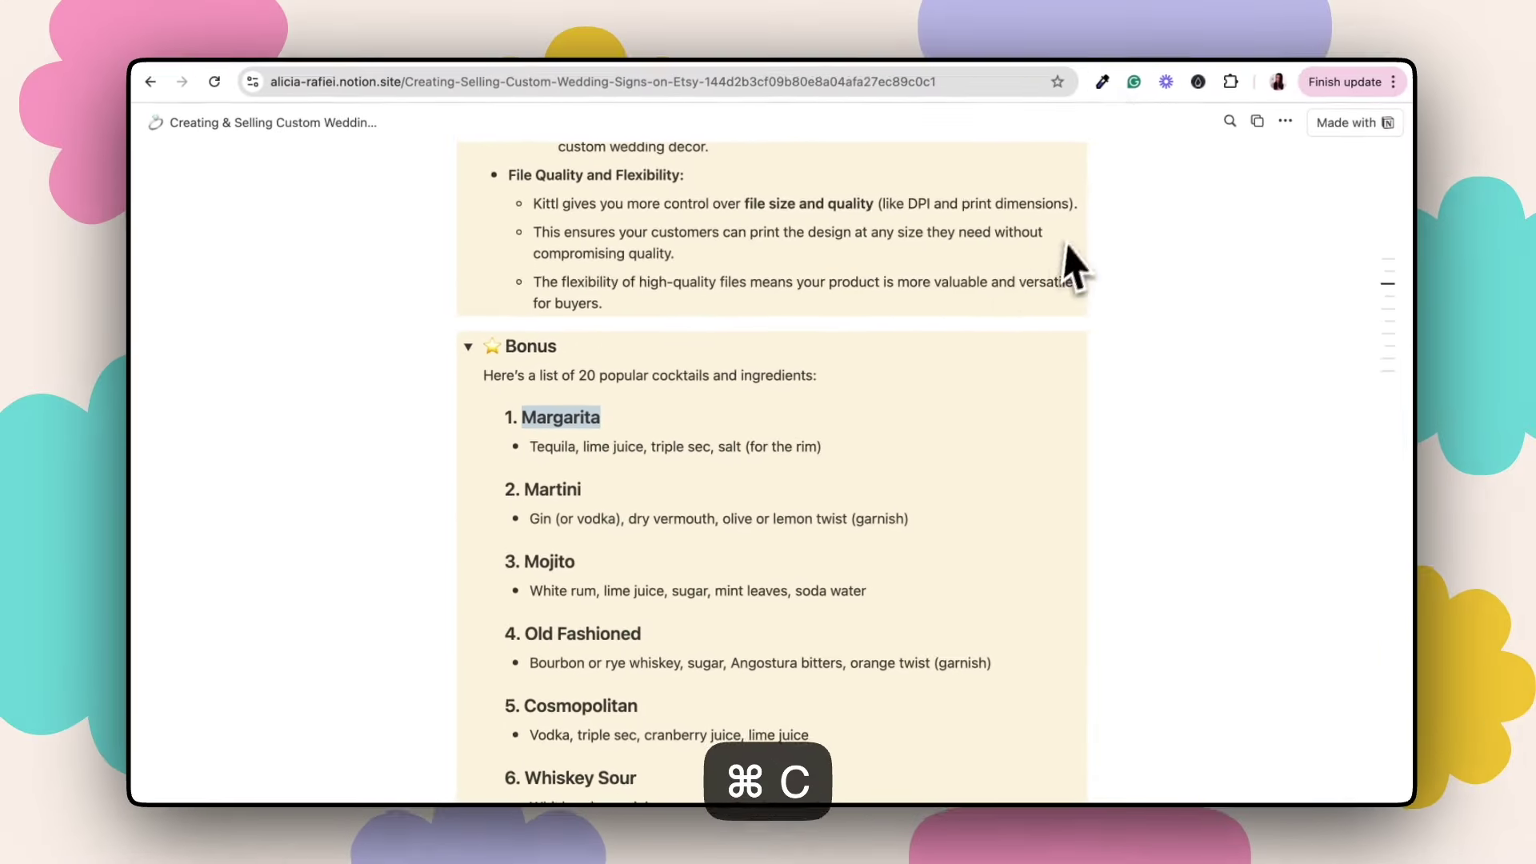
- Switch to the Kittl project and open the AI Image Generator
key(ctrl+Tab)
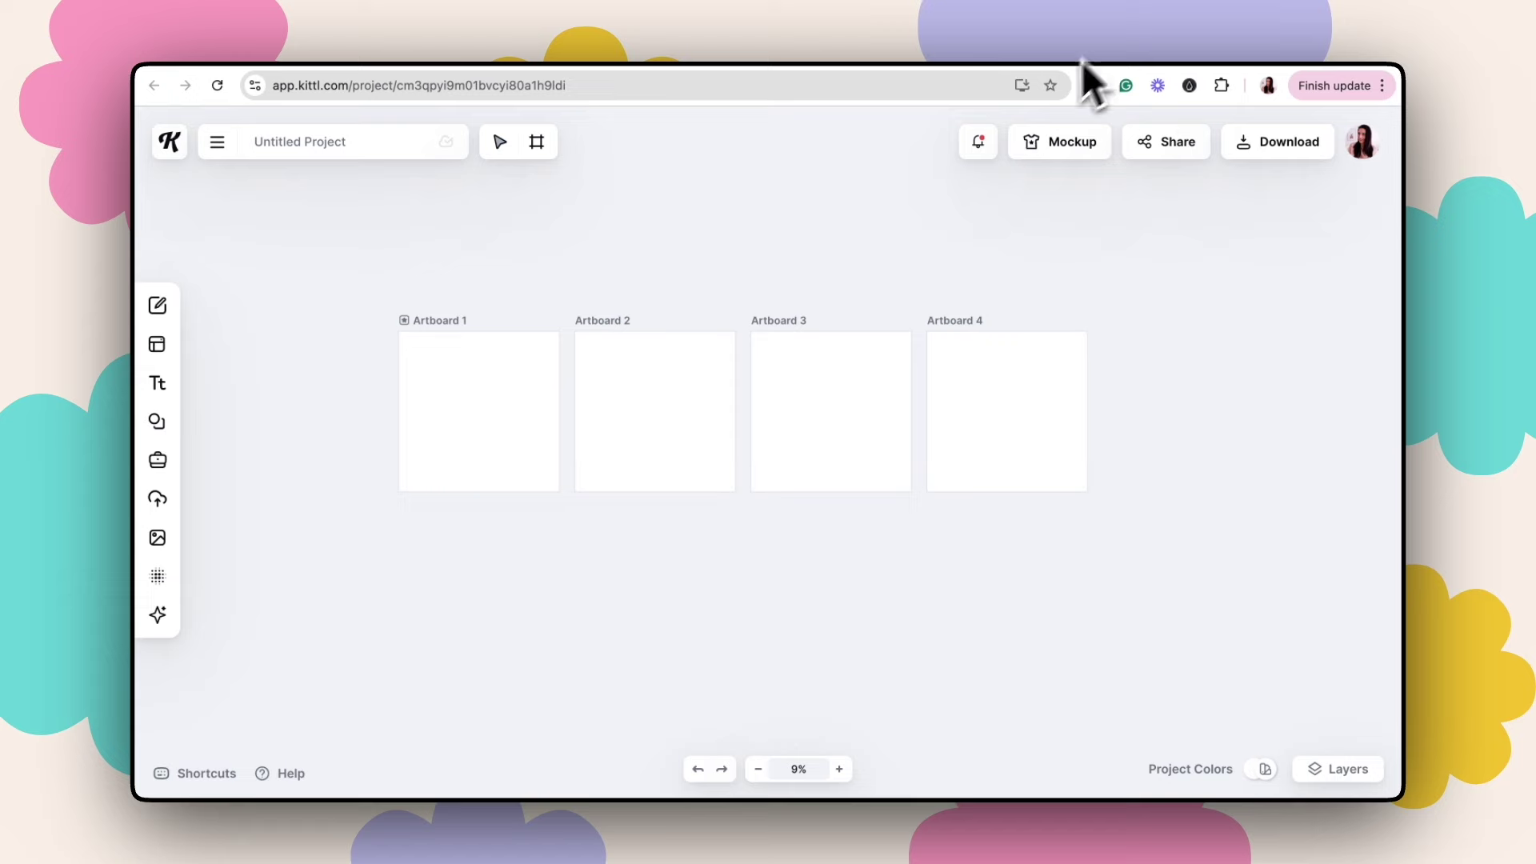
mouse_move(164, 490)
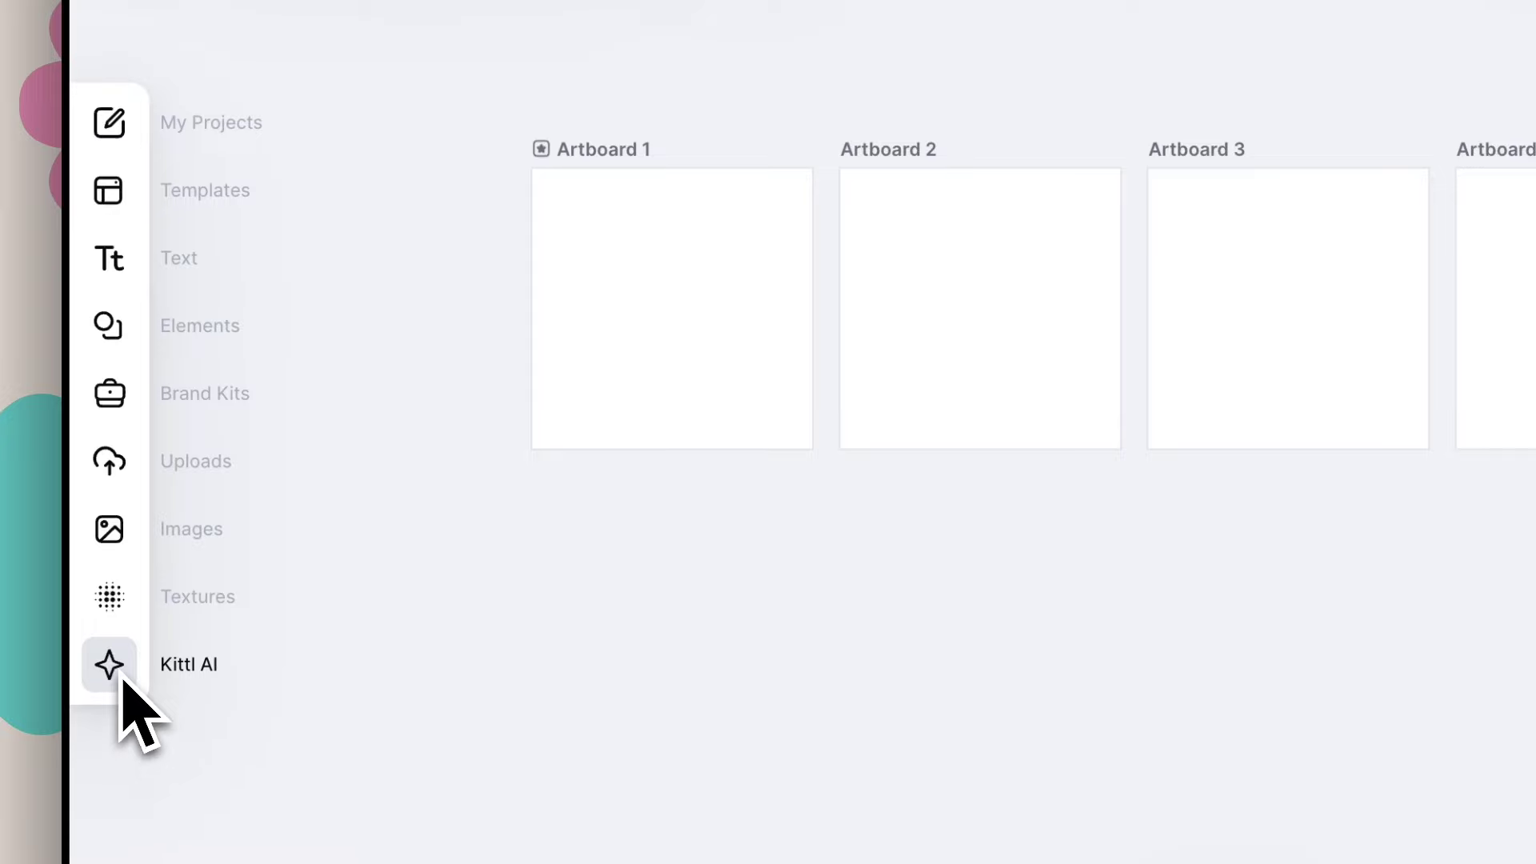
click(122, 678)
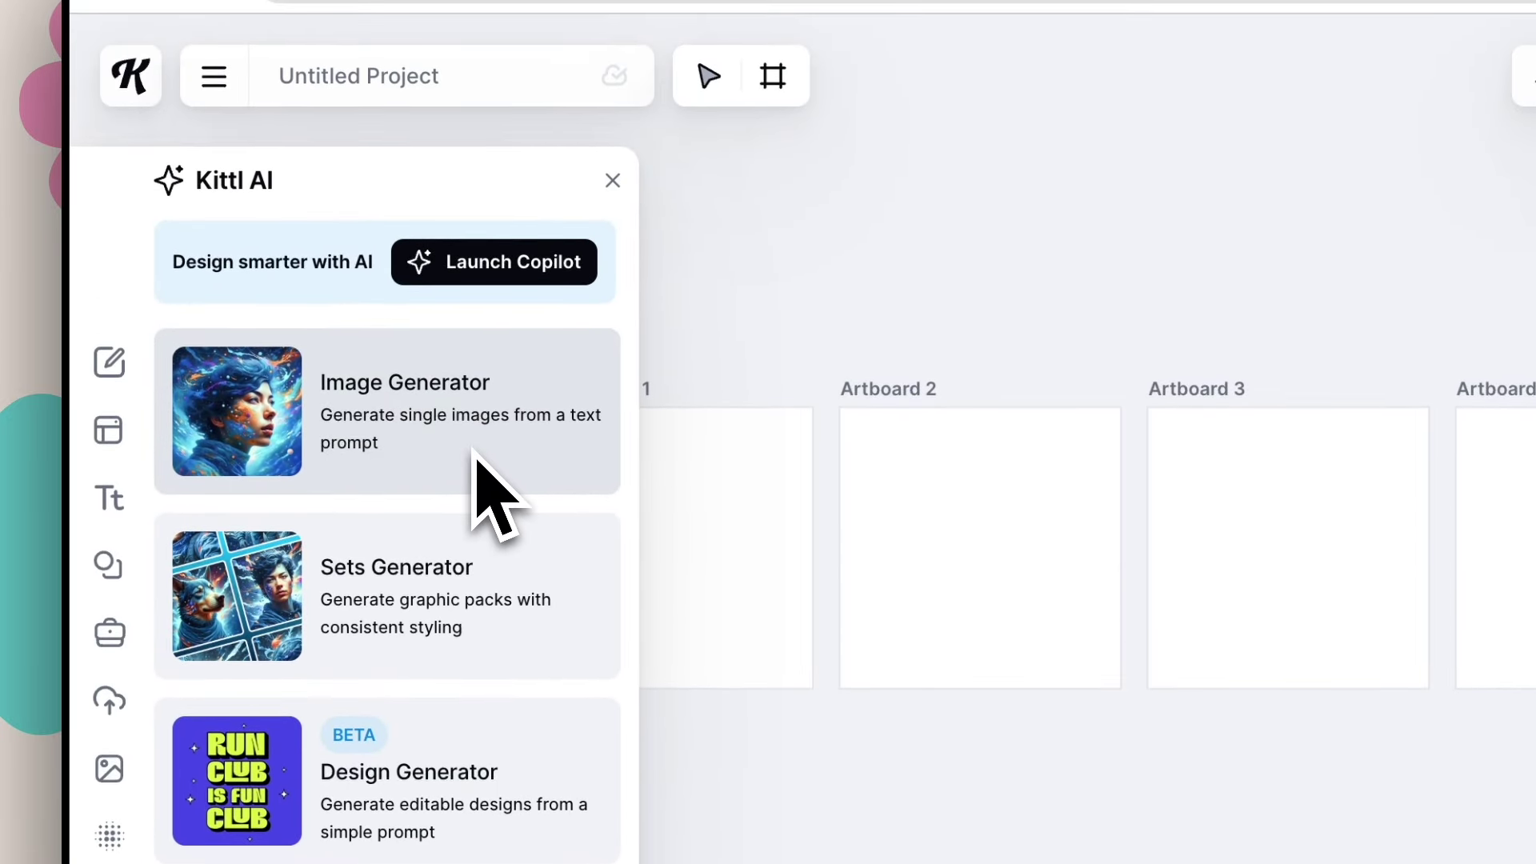
click(448, 415)
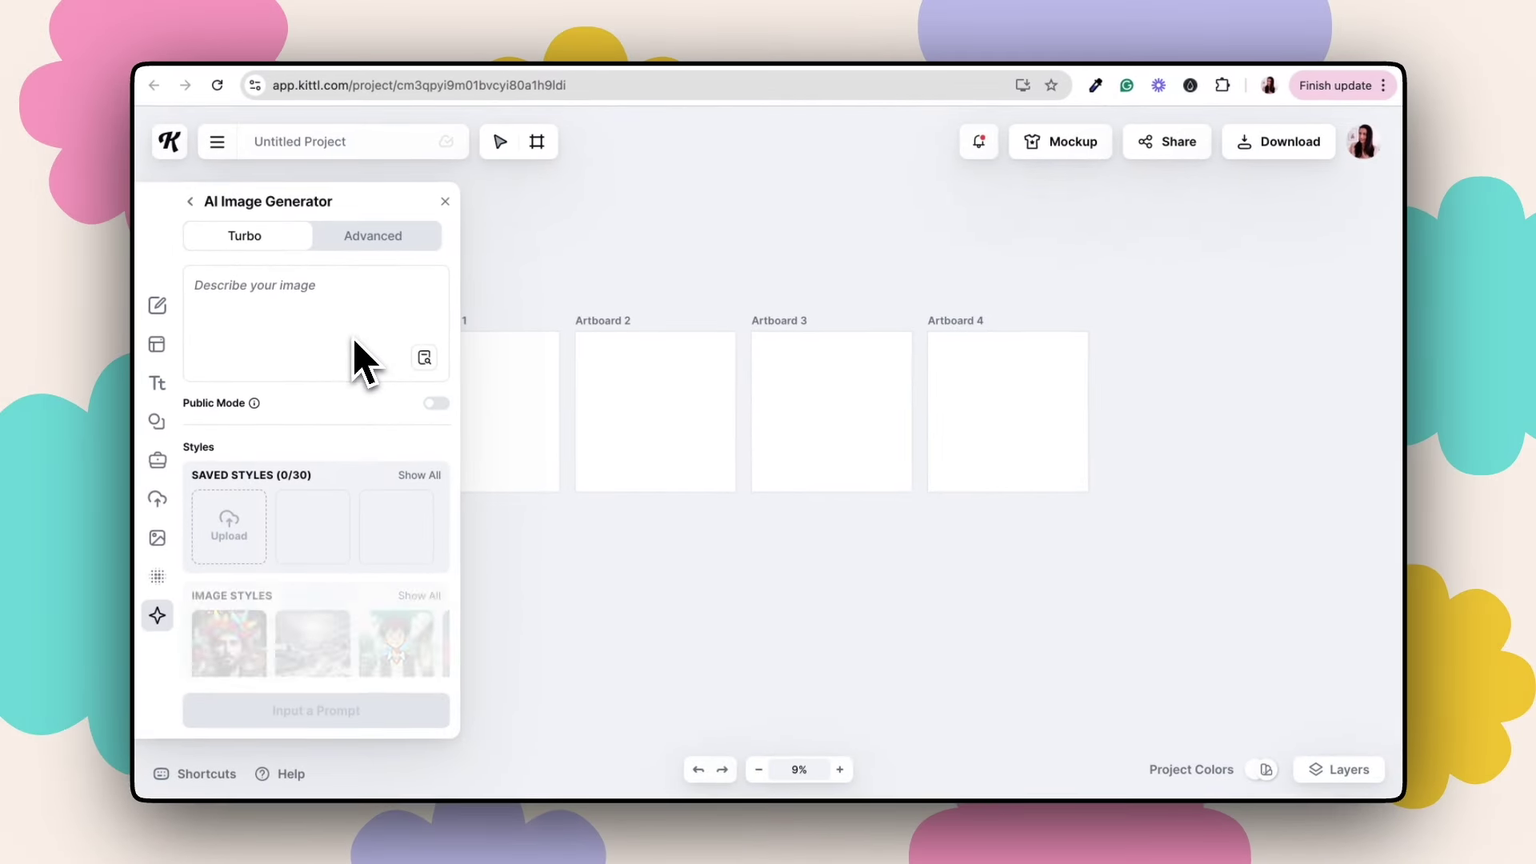
- Enter "A Margarita Cocktail" as the image description, reusing the copied cocktail name
click(238, 294)
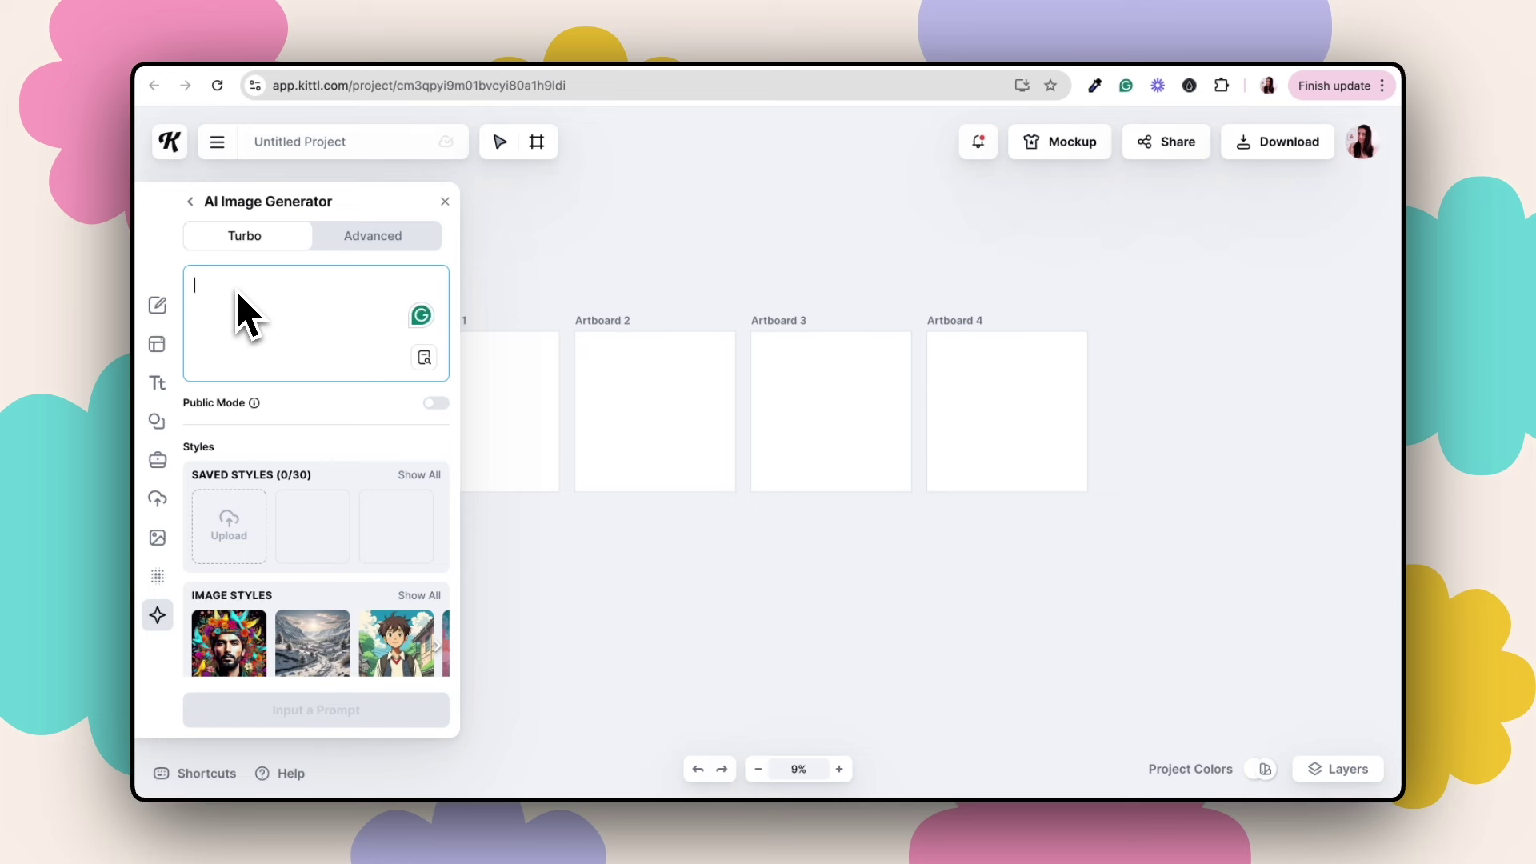
text(A)
key(super+v)
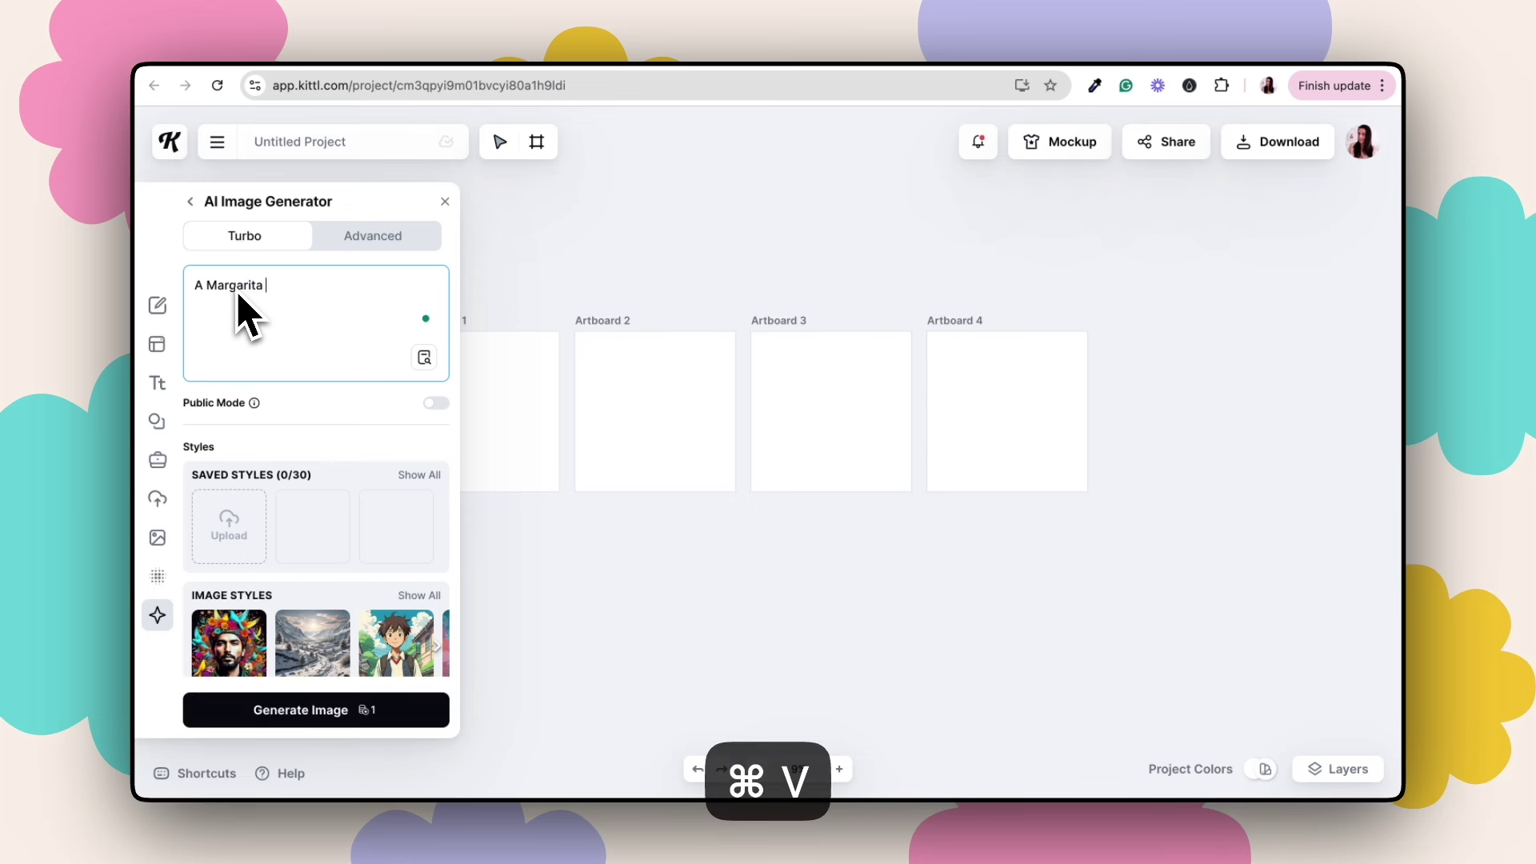
text(Cok)
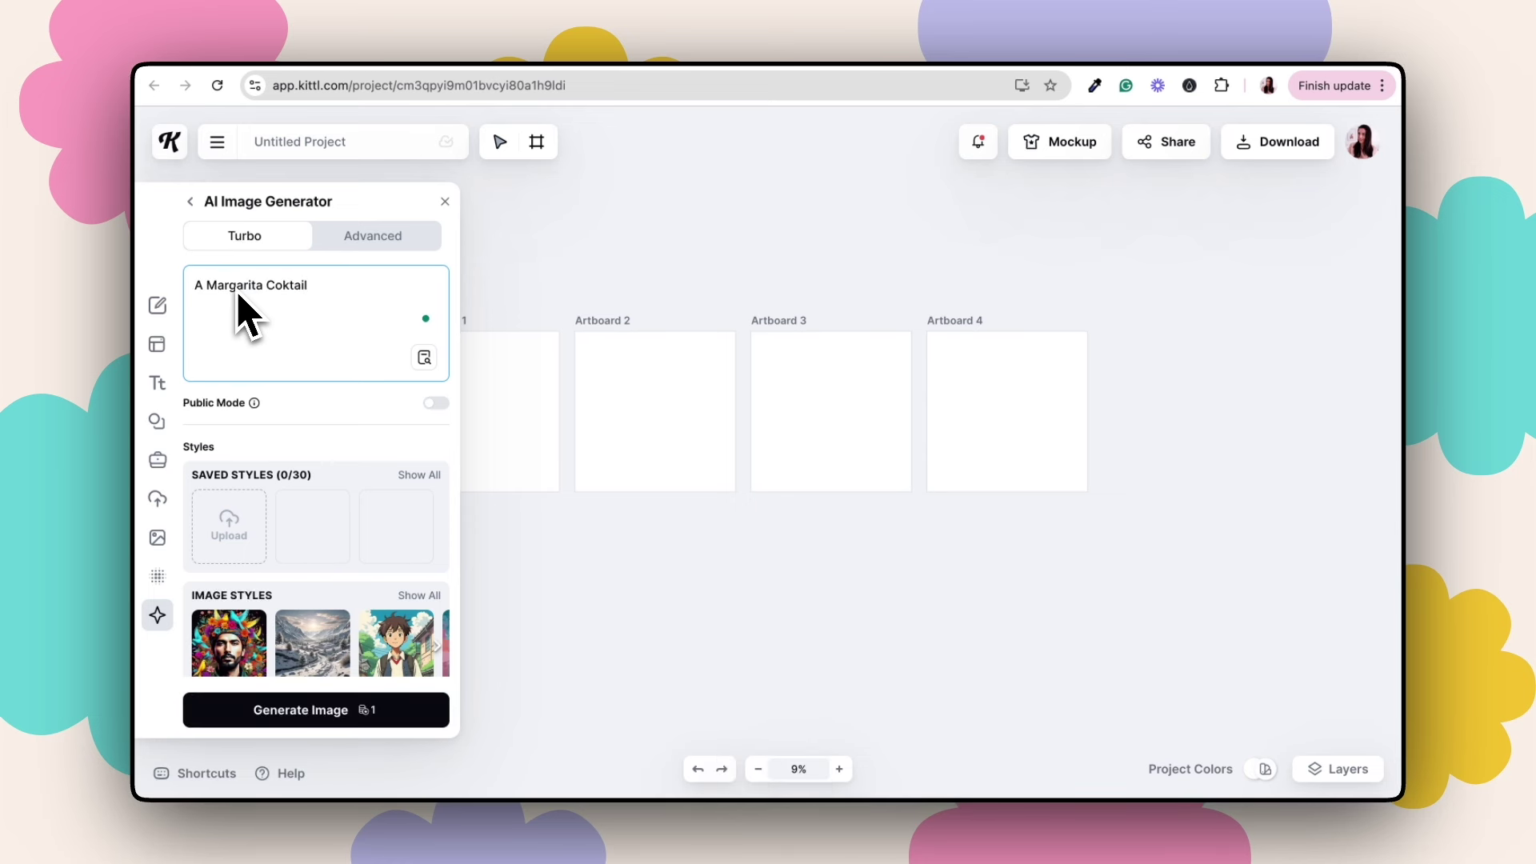
text(tail)
key(BackSpace)
key(BackSpace)
key(BackSpace)
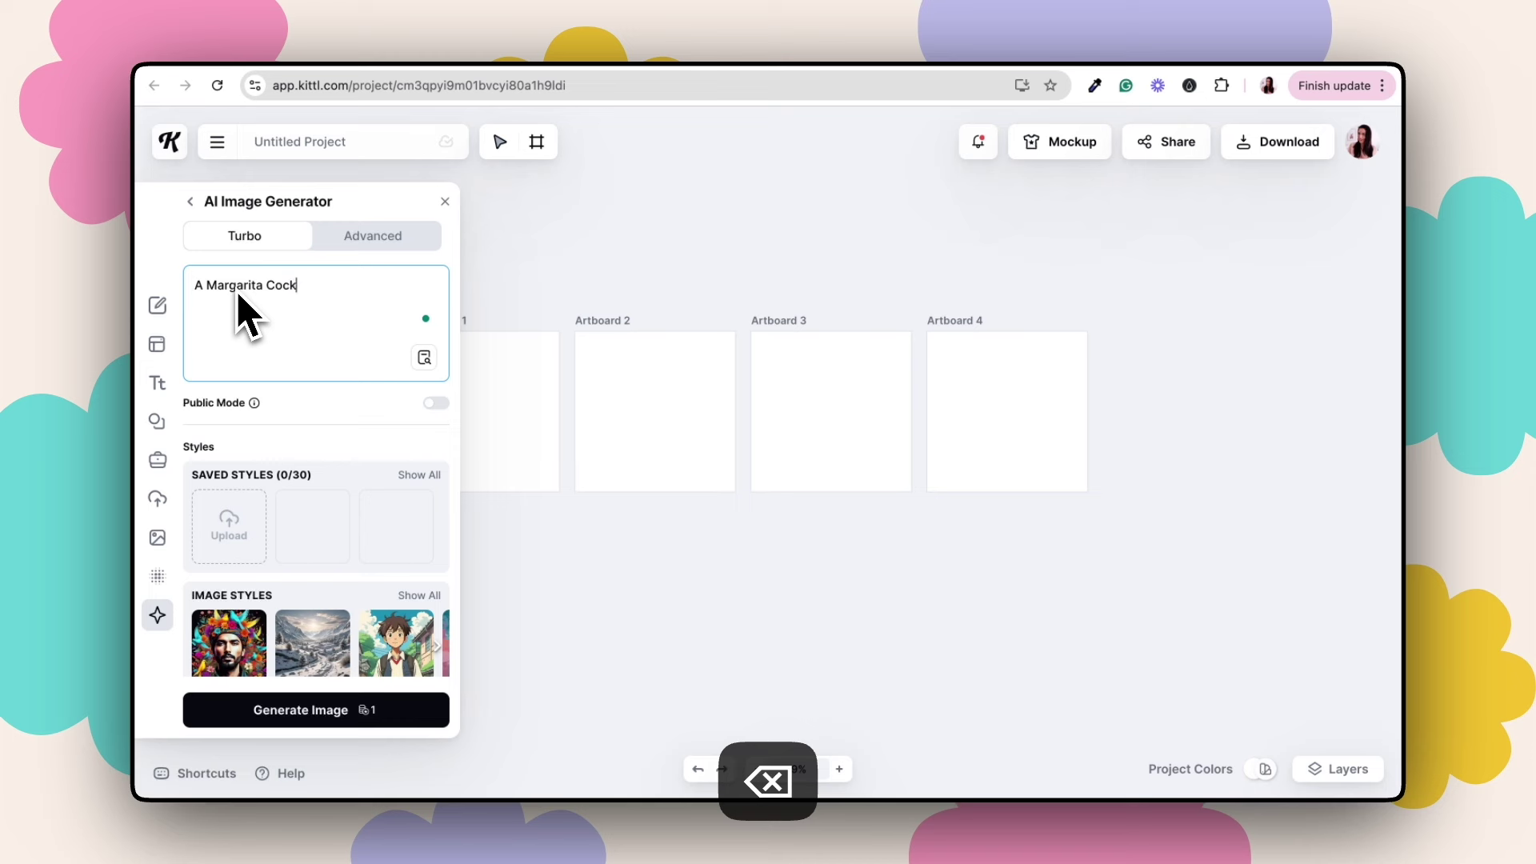
text(tail)
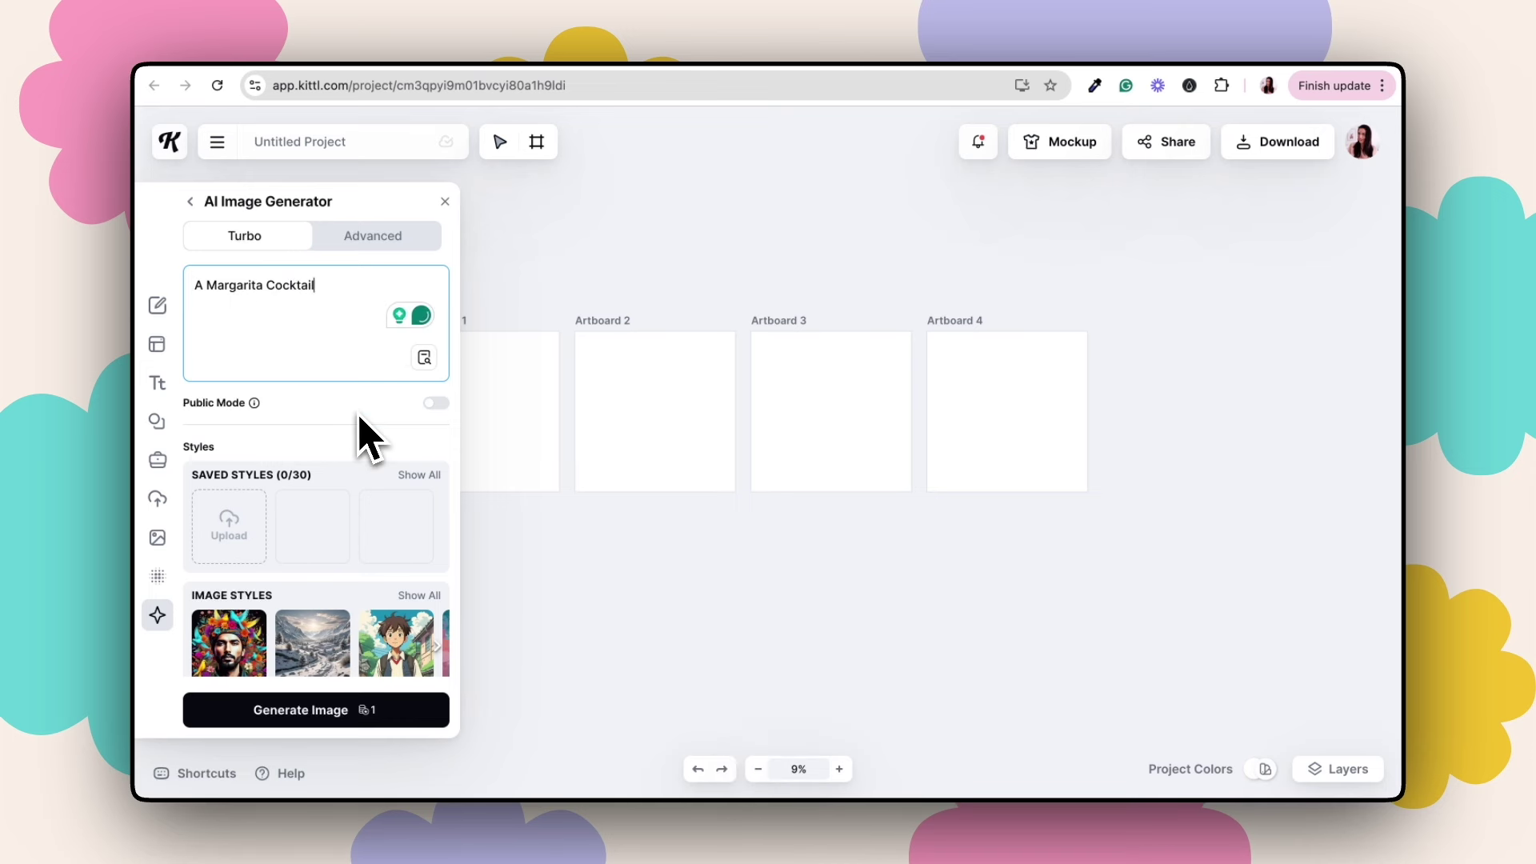
- Choose the Watercolor clipart style and generate the margarita image
scroll(358, 417, down, 5)
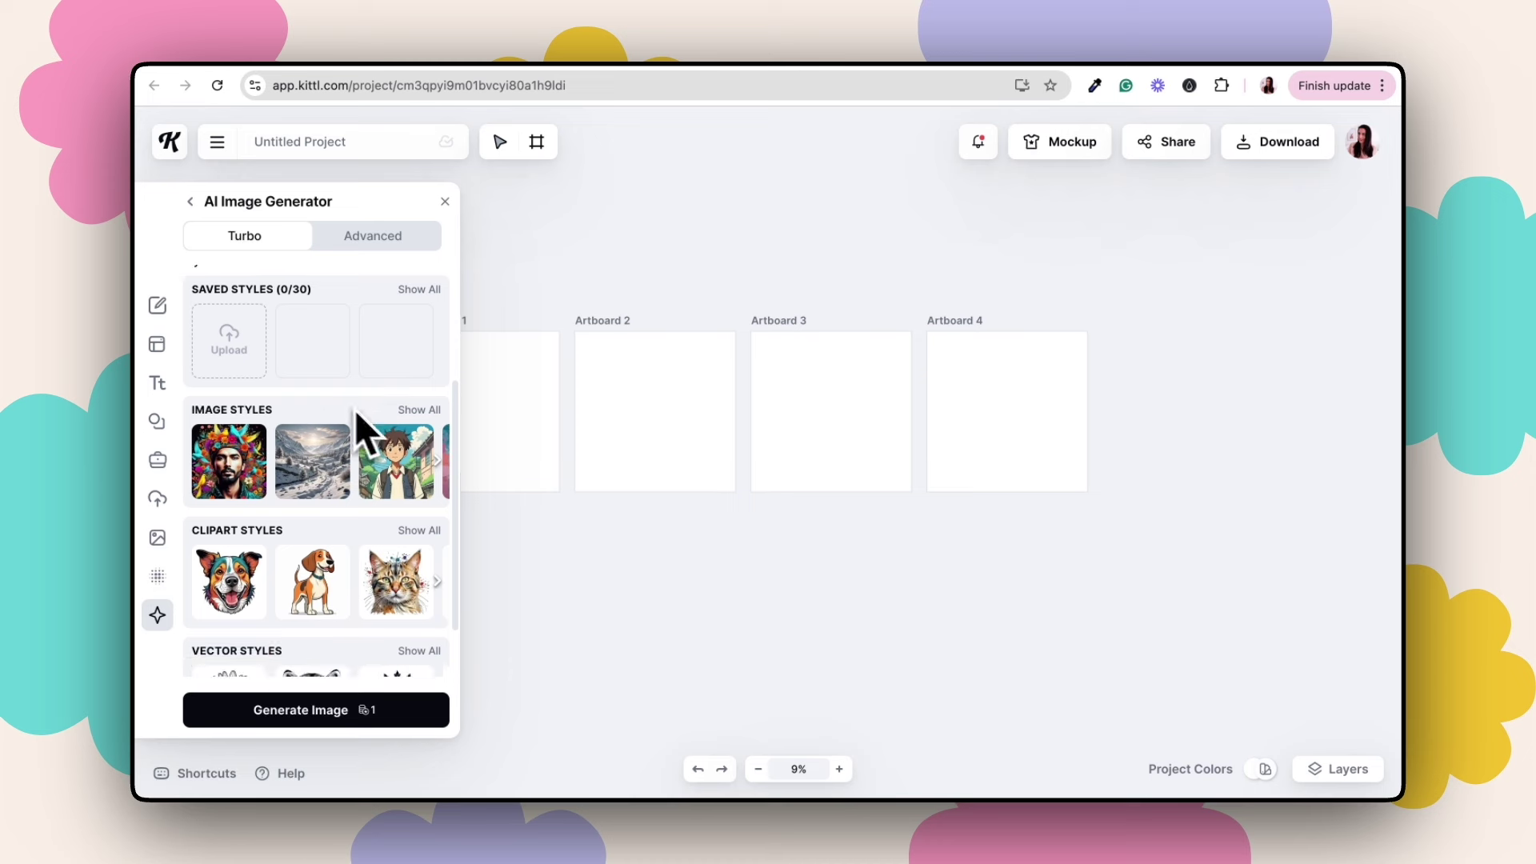
scroll(387, 404, down, 2)
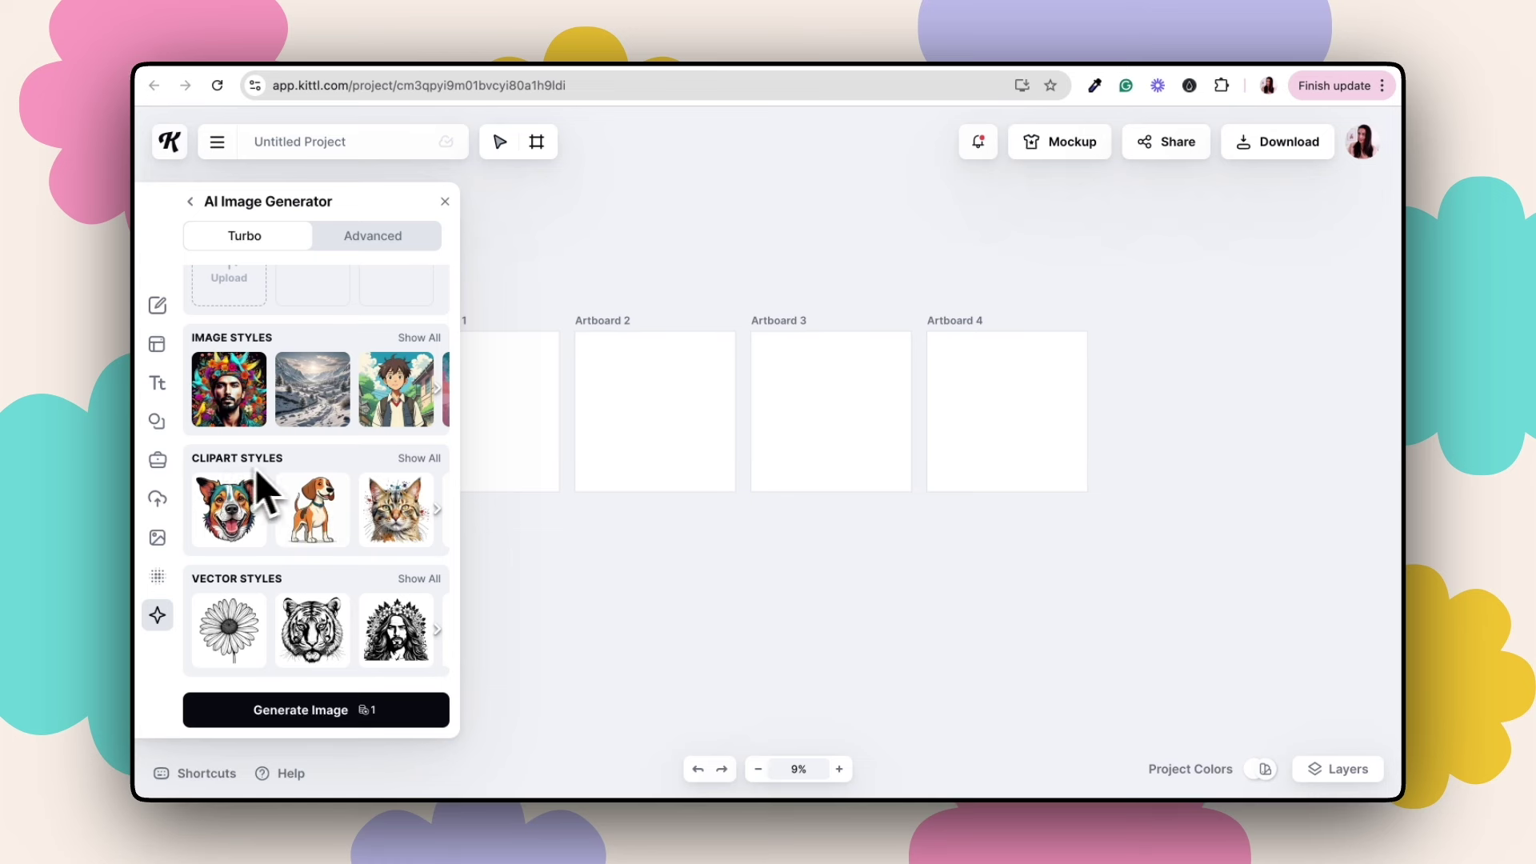
click(427, 503)
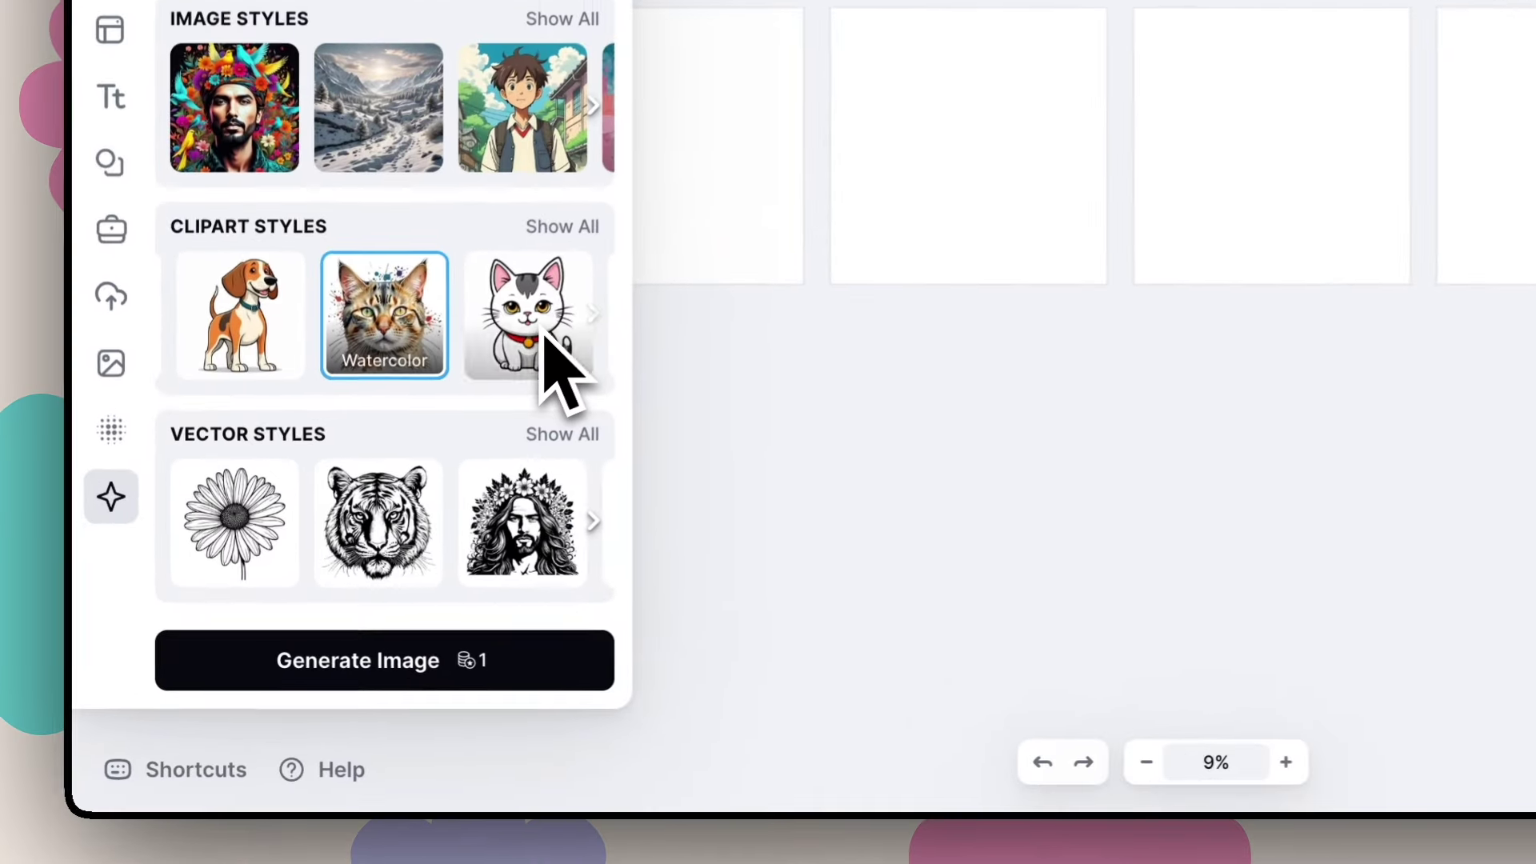
click(420, 662)
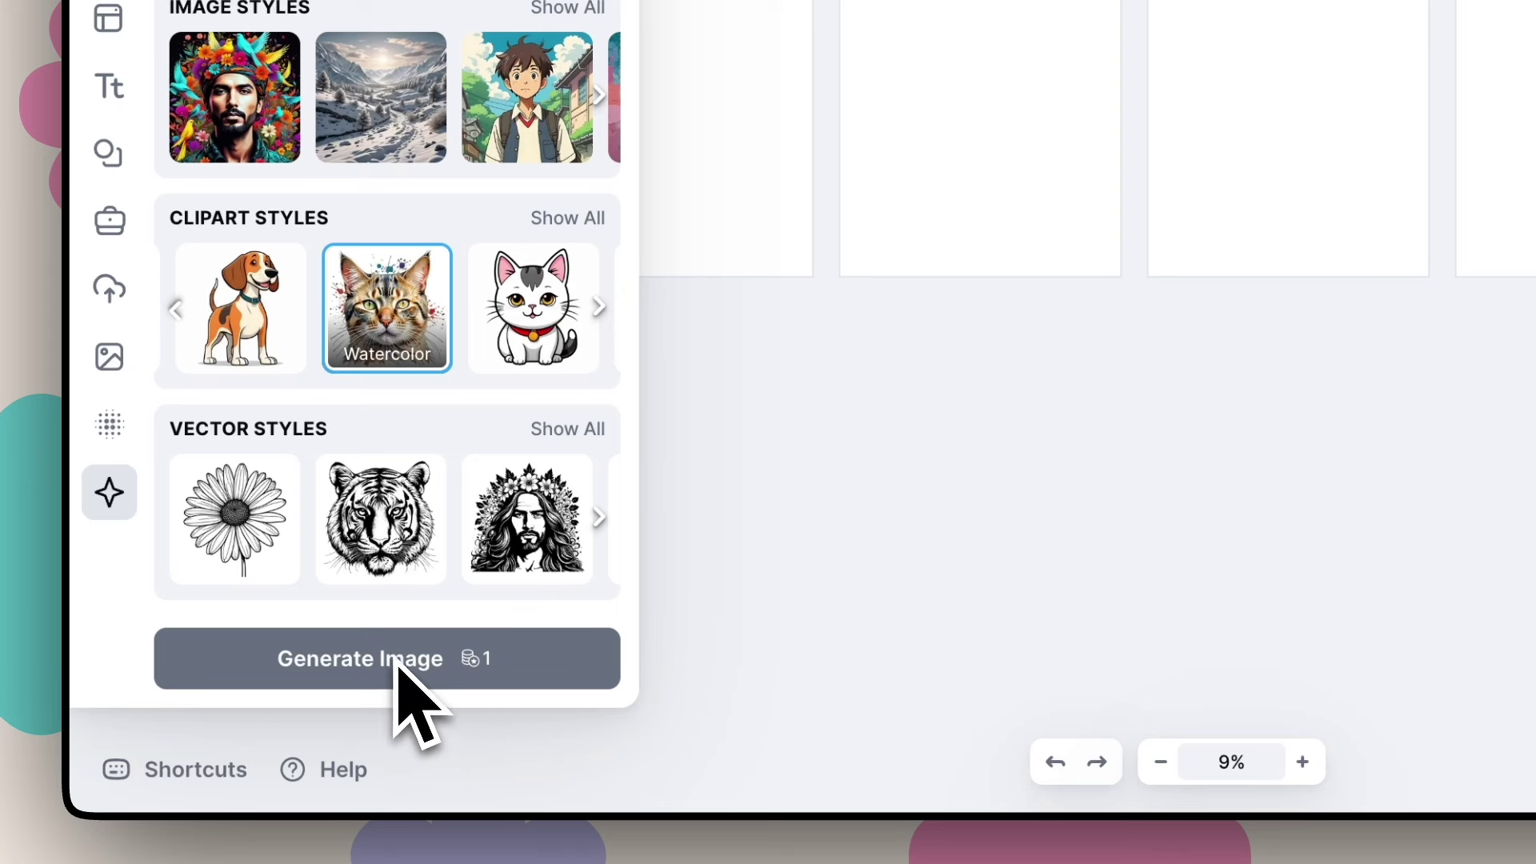
click(385, 671)
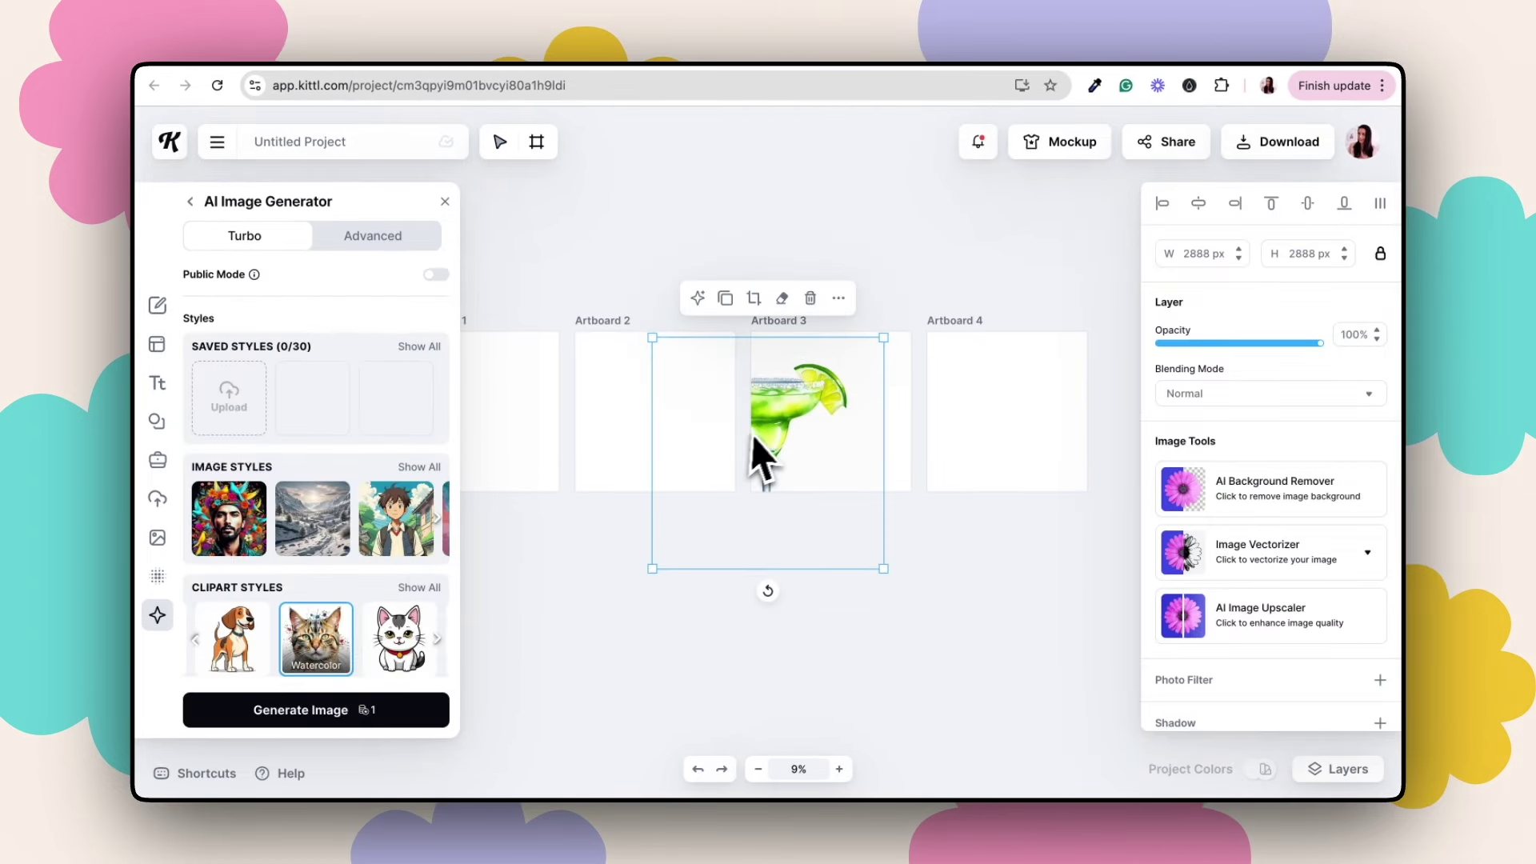
- Move the generated margarita image onto Artboard 1 and scale it down to about 1879 × 1879 px to fit
scroll(764, 448, left, 1)
drag(826, 417, 578, 399)
drag(680, 559, 636, 496)
scroll(640, 512, left, 5)
mouse_move(702, 412)
mouse_down()
mouse_move(721, 418)
mouse_move(707, 411)
mouse_up()
drag(770, 483, 741, 461)
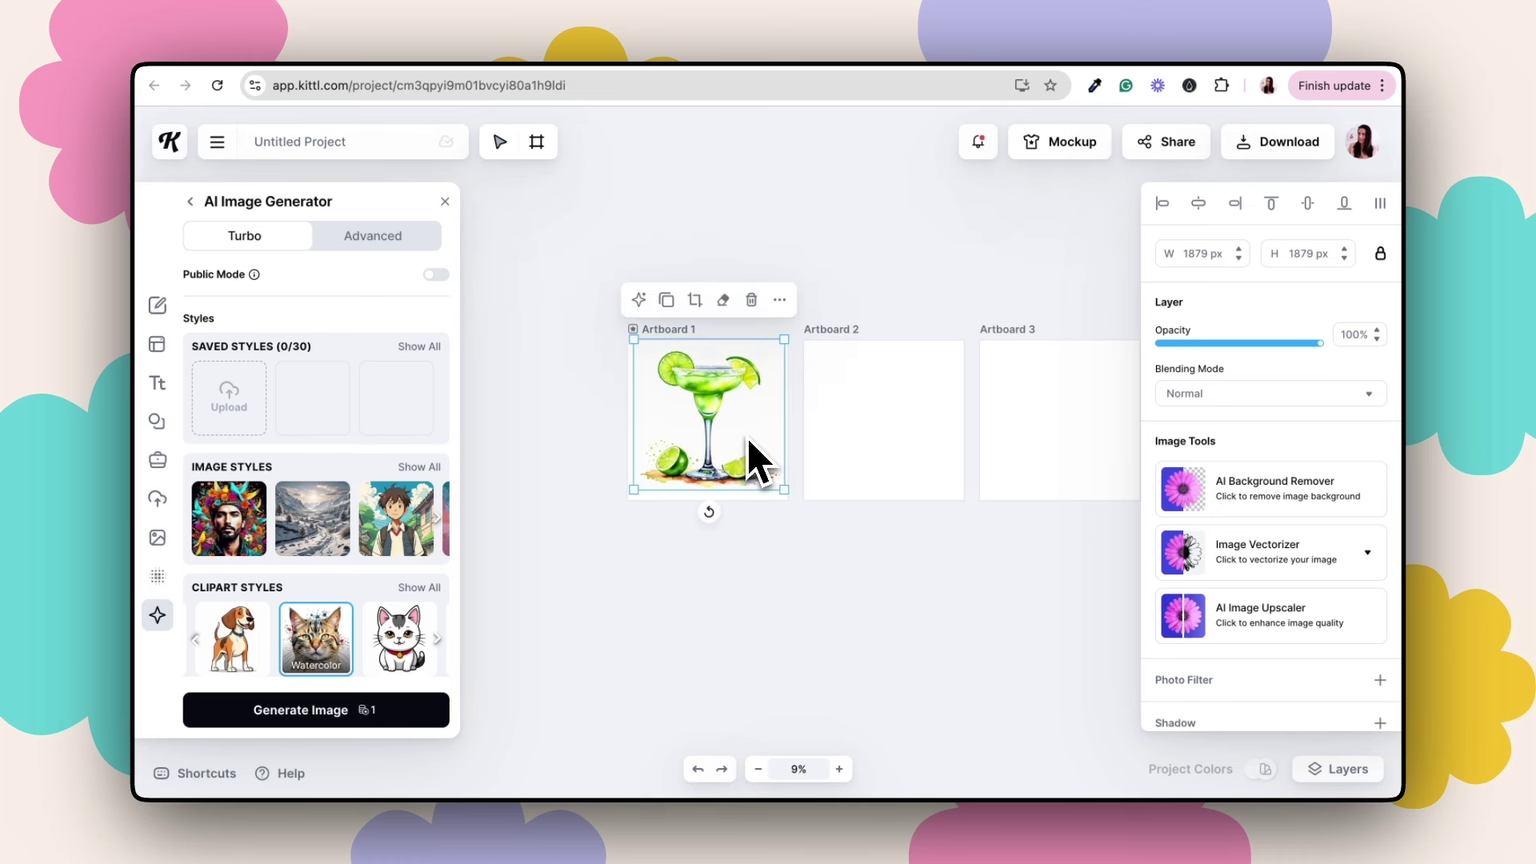
- Inspect the margarita image's background up close and remove it with the AI Background Remover
scroll(744, 456, up, 3)
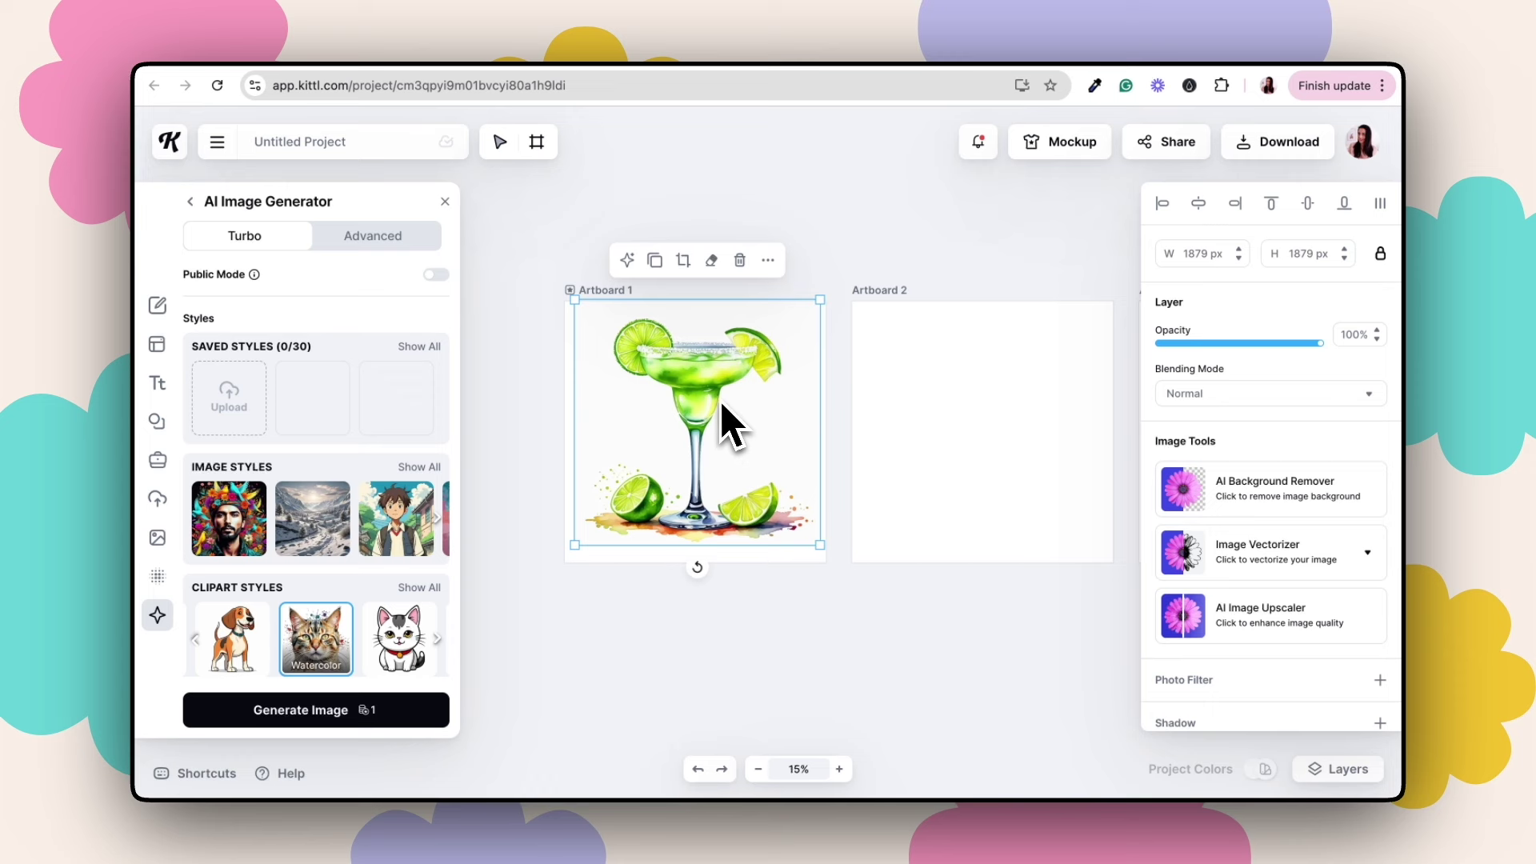
click(566, 388)
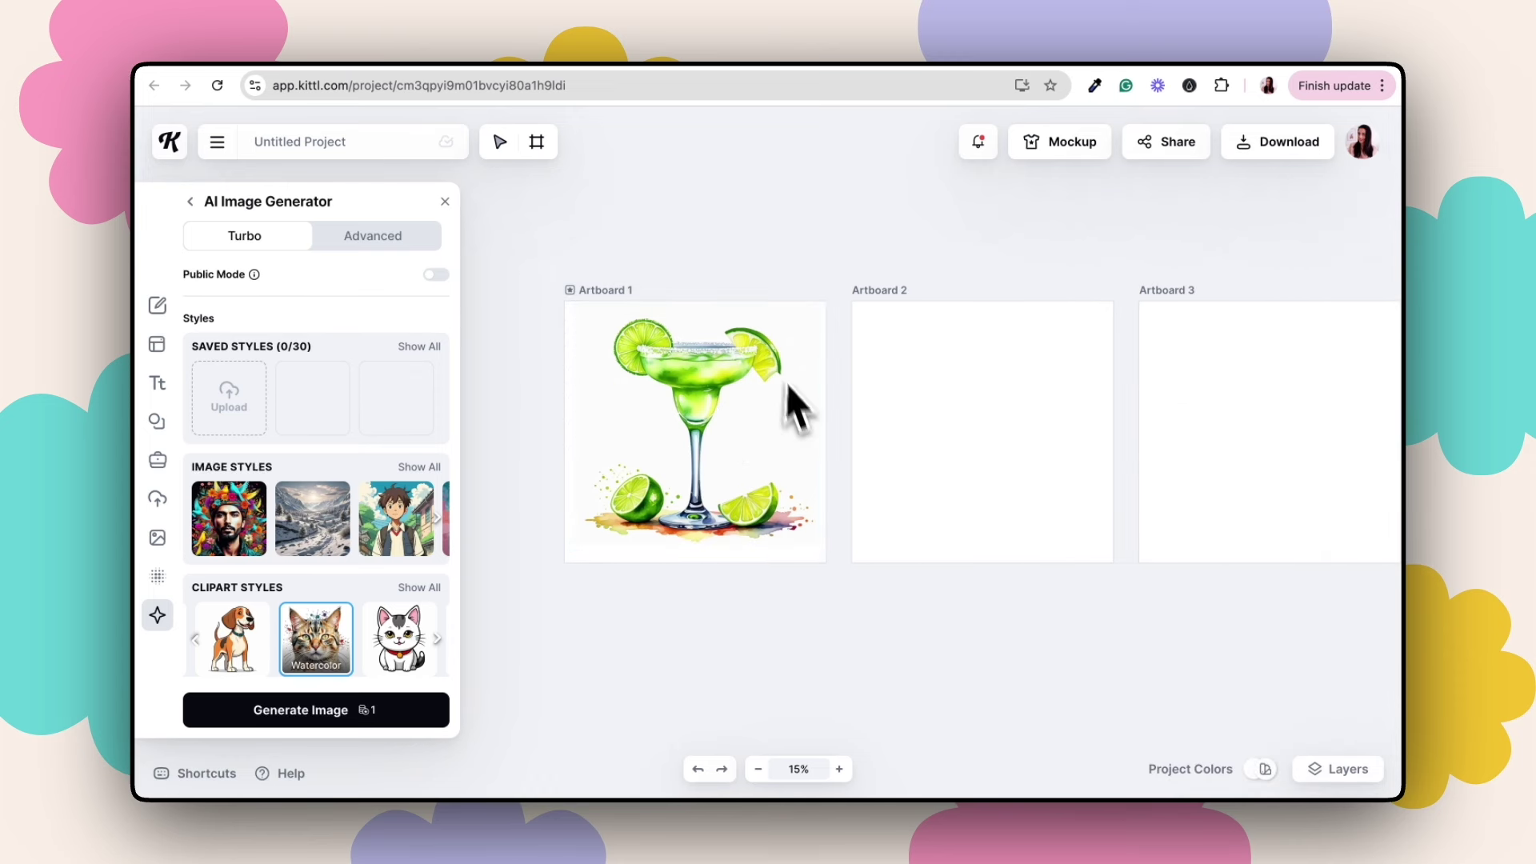
scroll(584, 519, up, 3)
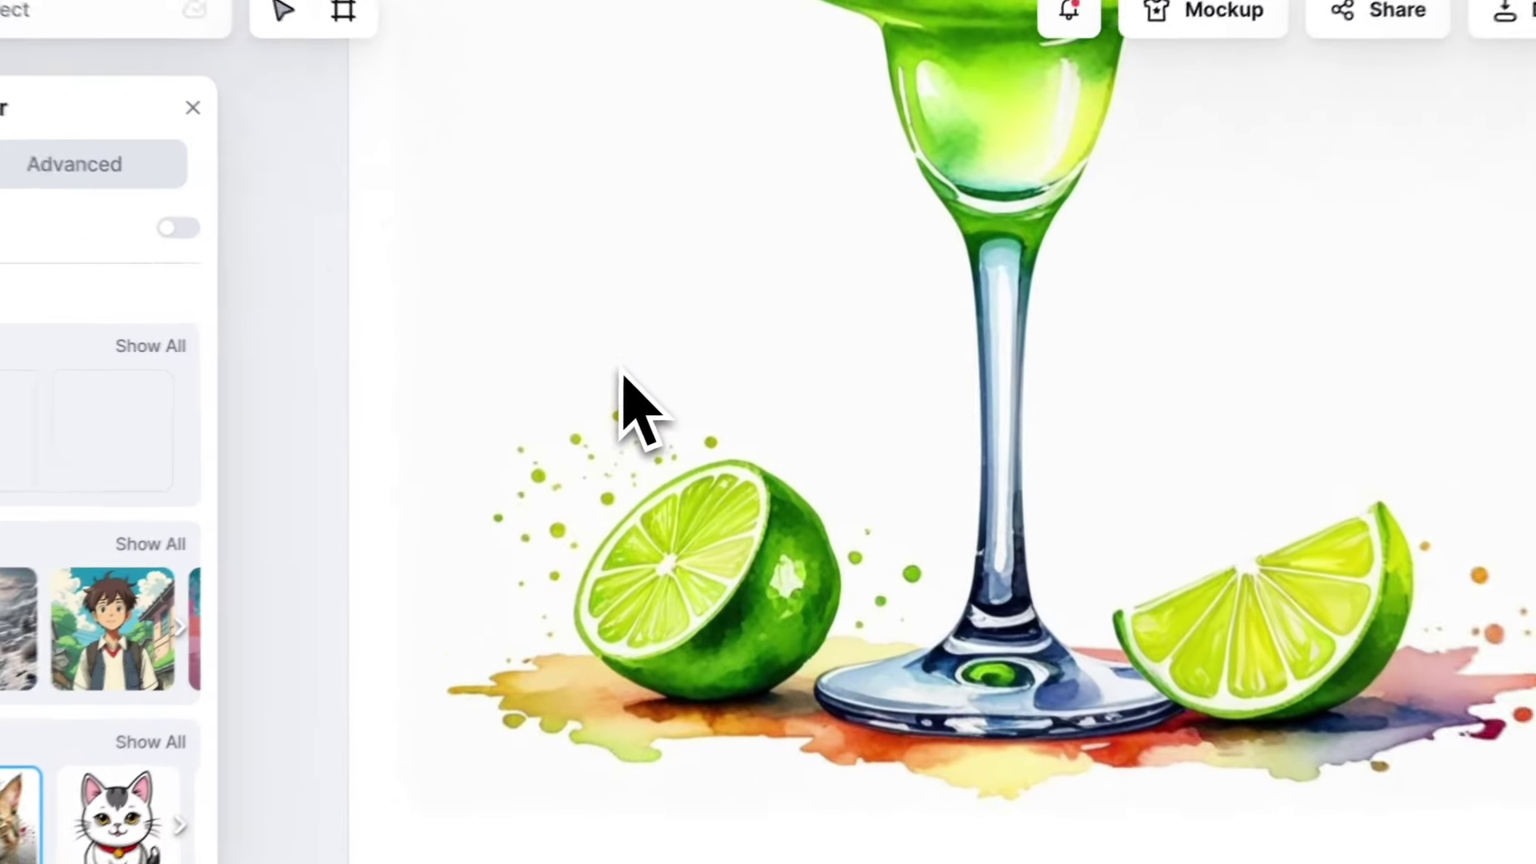
click(696, 352)
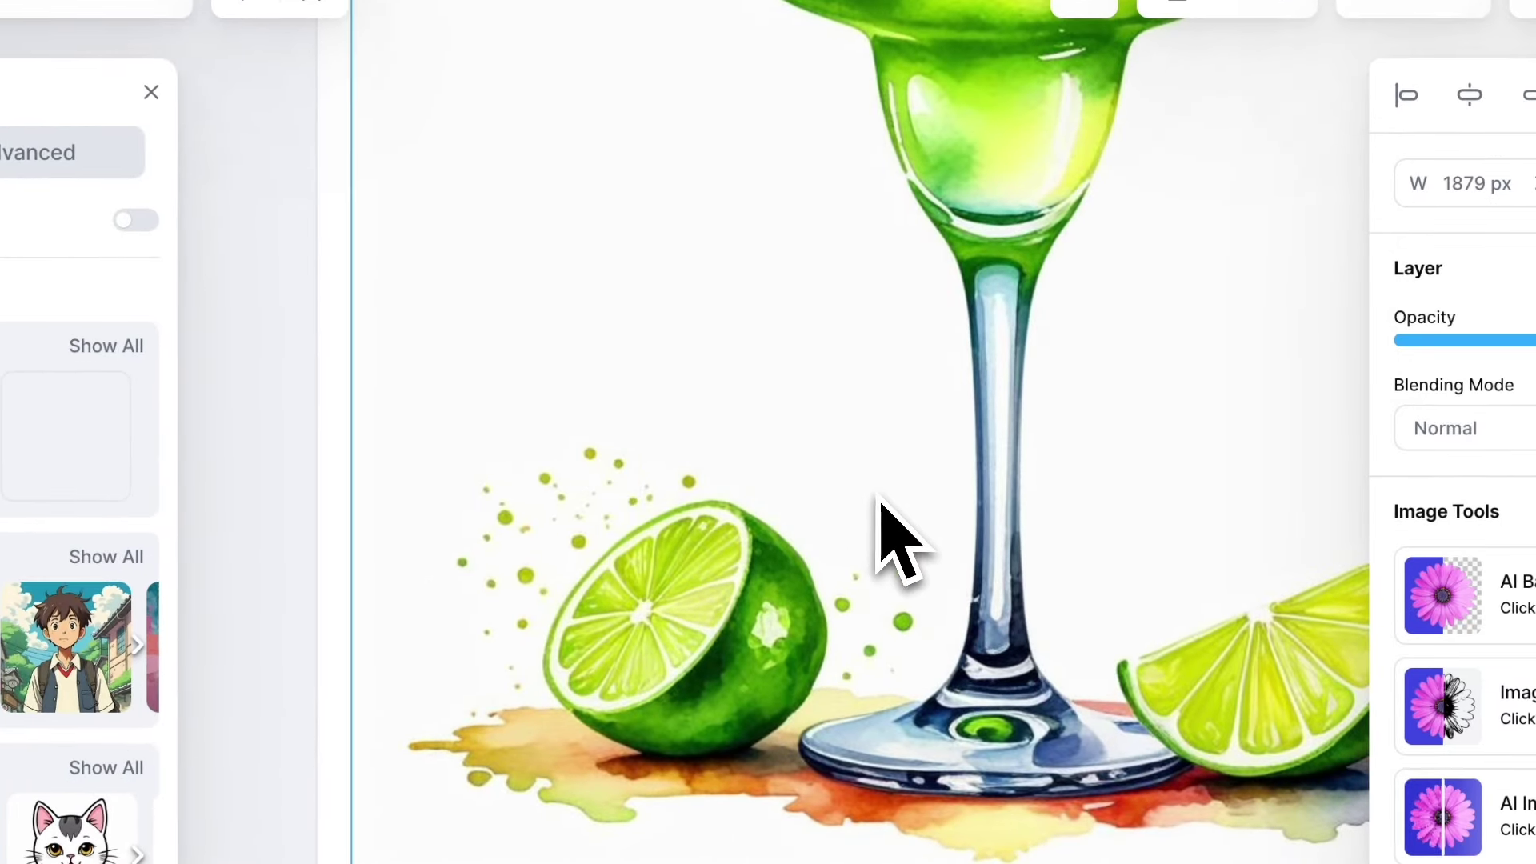
scroll(884, 504, down, 3)
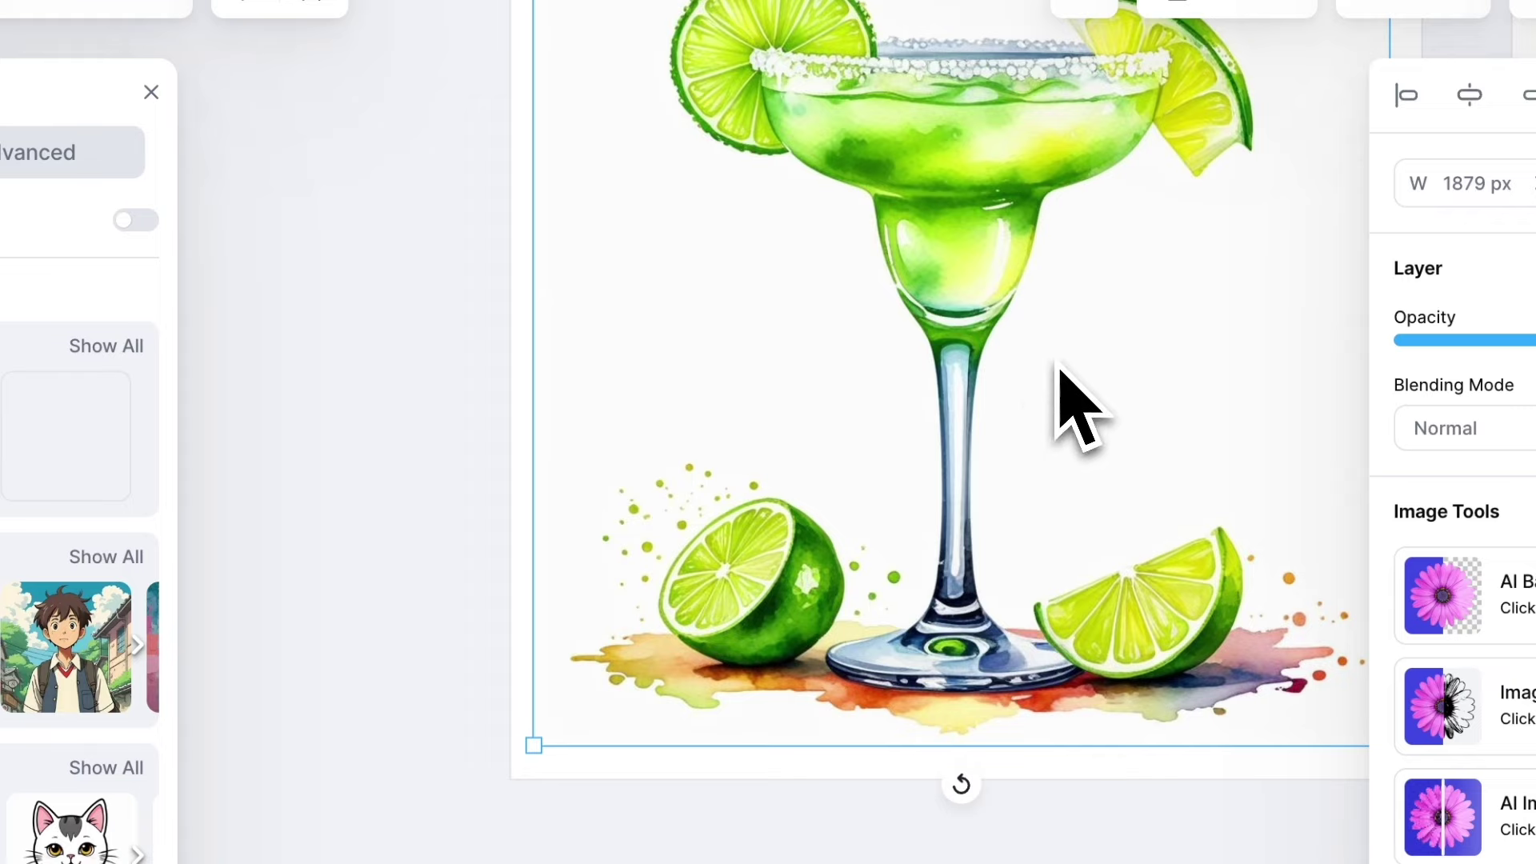
scroll(1056, 376, down, 2)
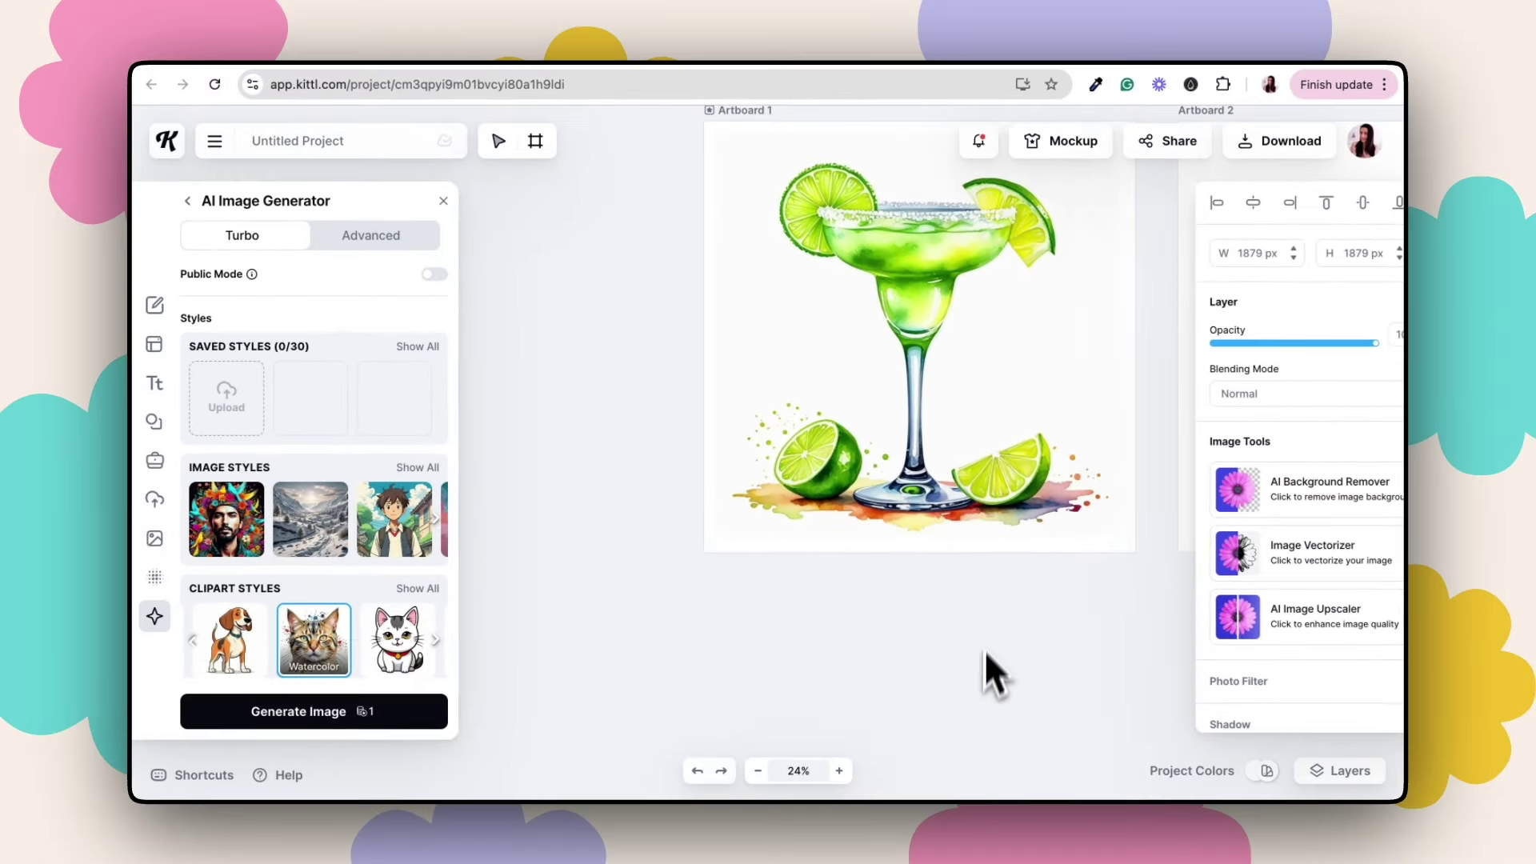
click(984, 669)
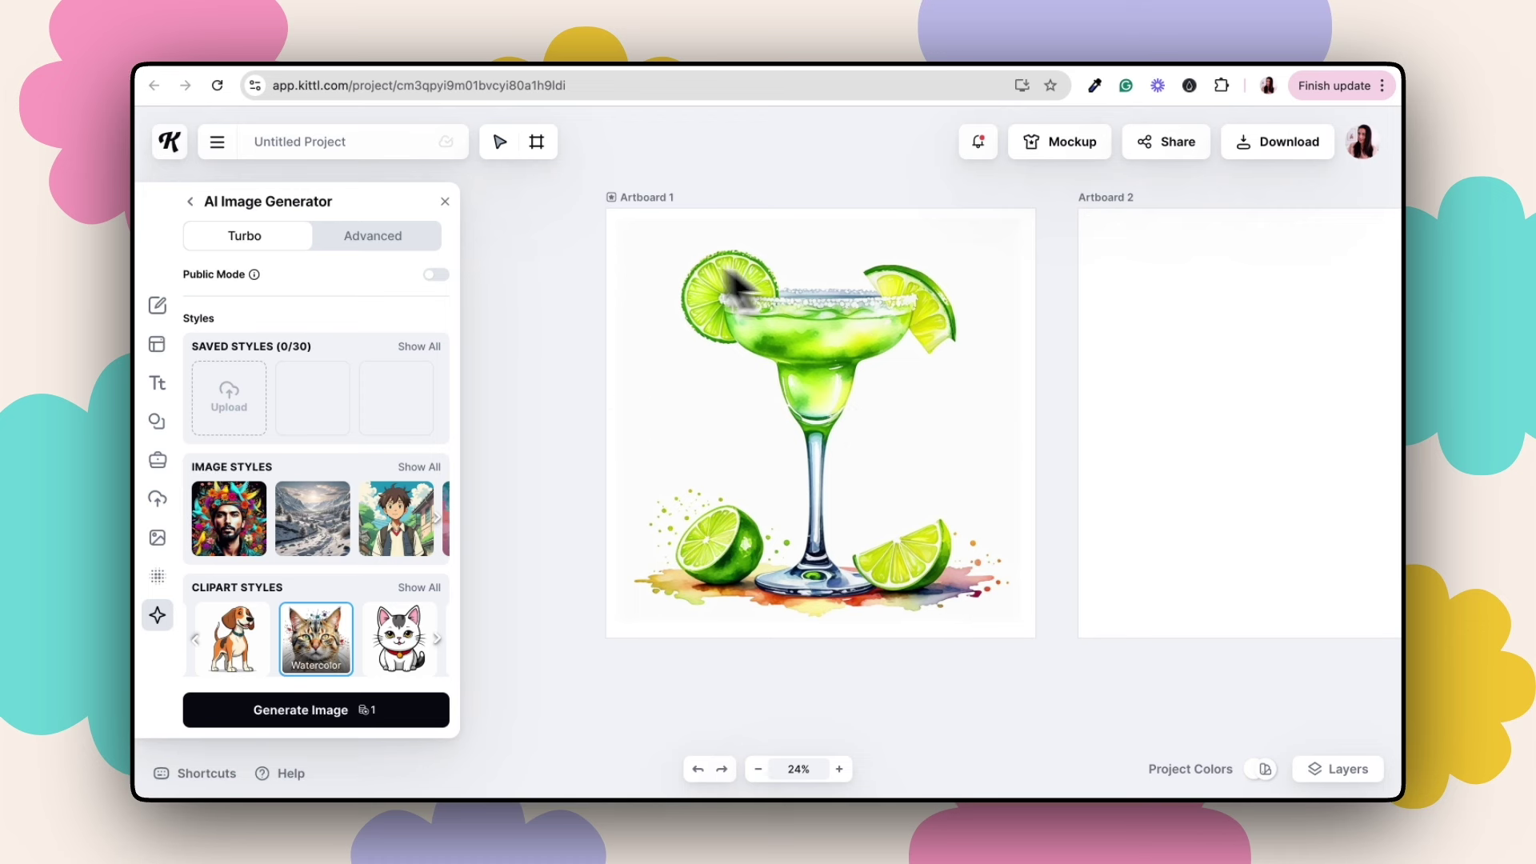
click(866, 456)
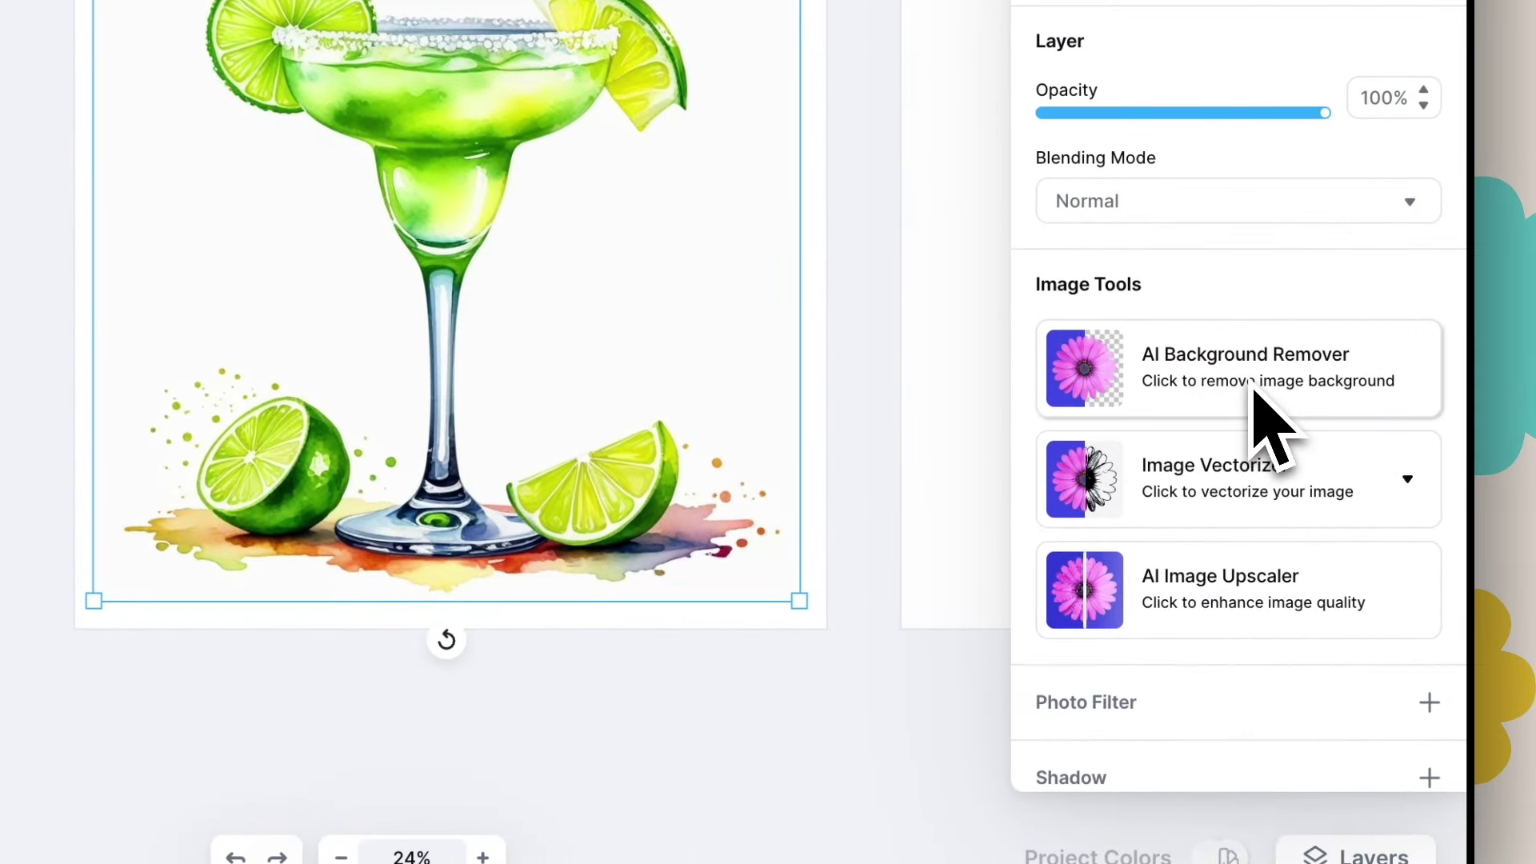
click(1264, 388)
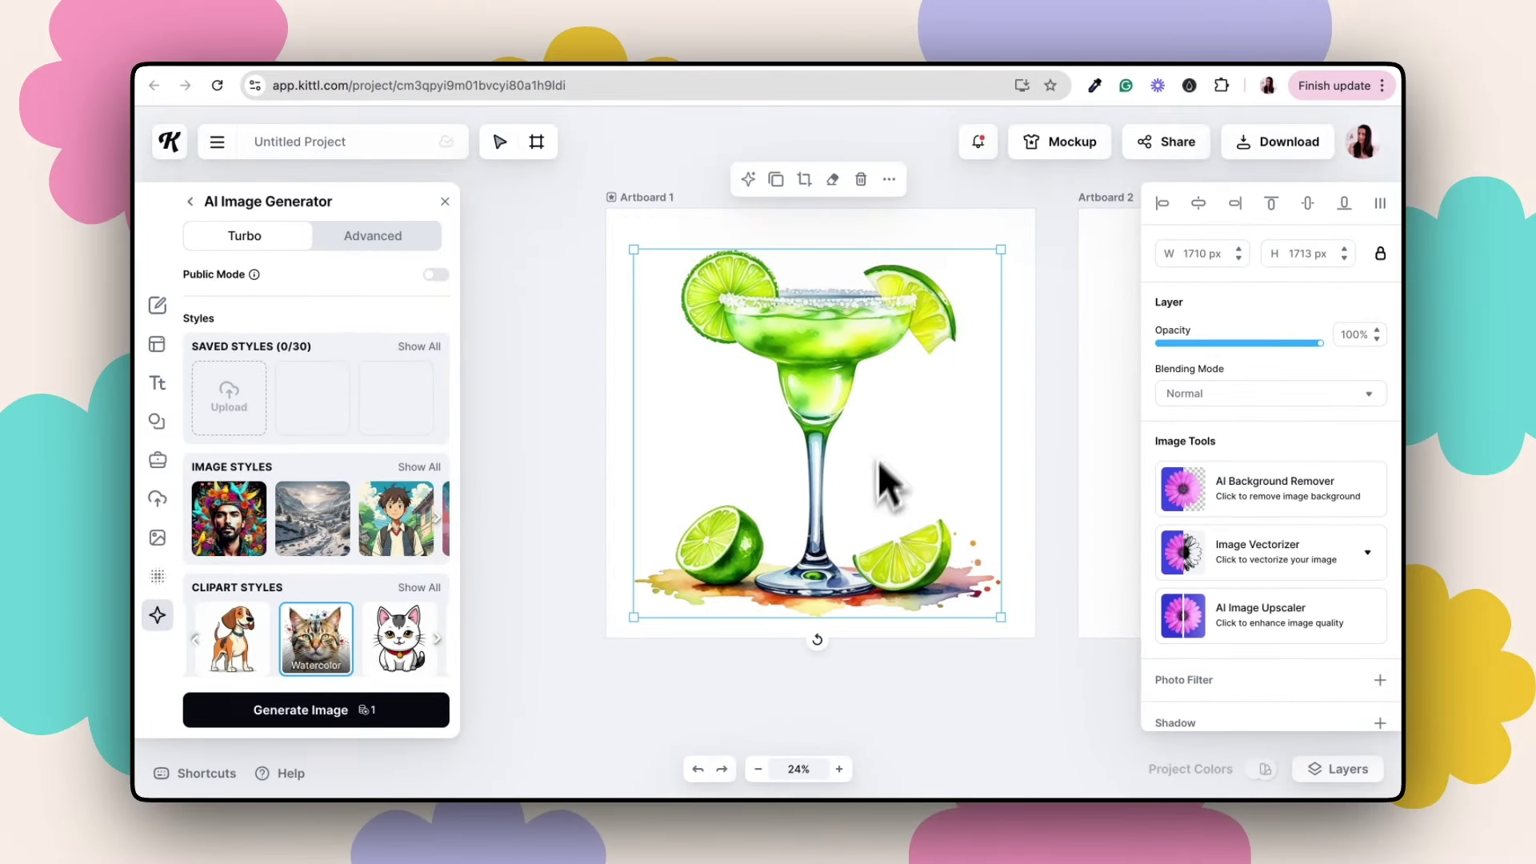
- Enlarge the margarita cutout to about 1850 × 1854 px and centre it horizontally and vertically on Artboard 1
drag(633, 250, 619, 219)
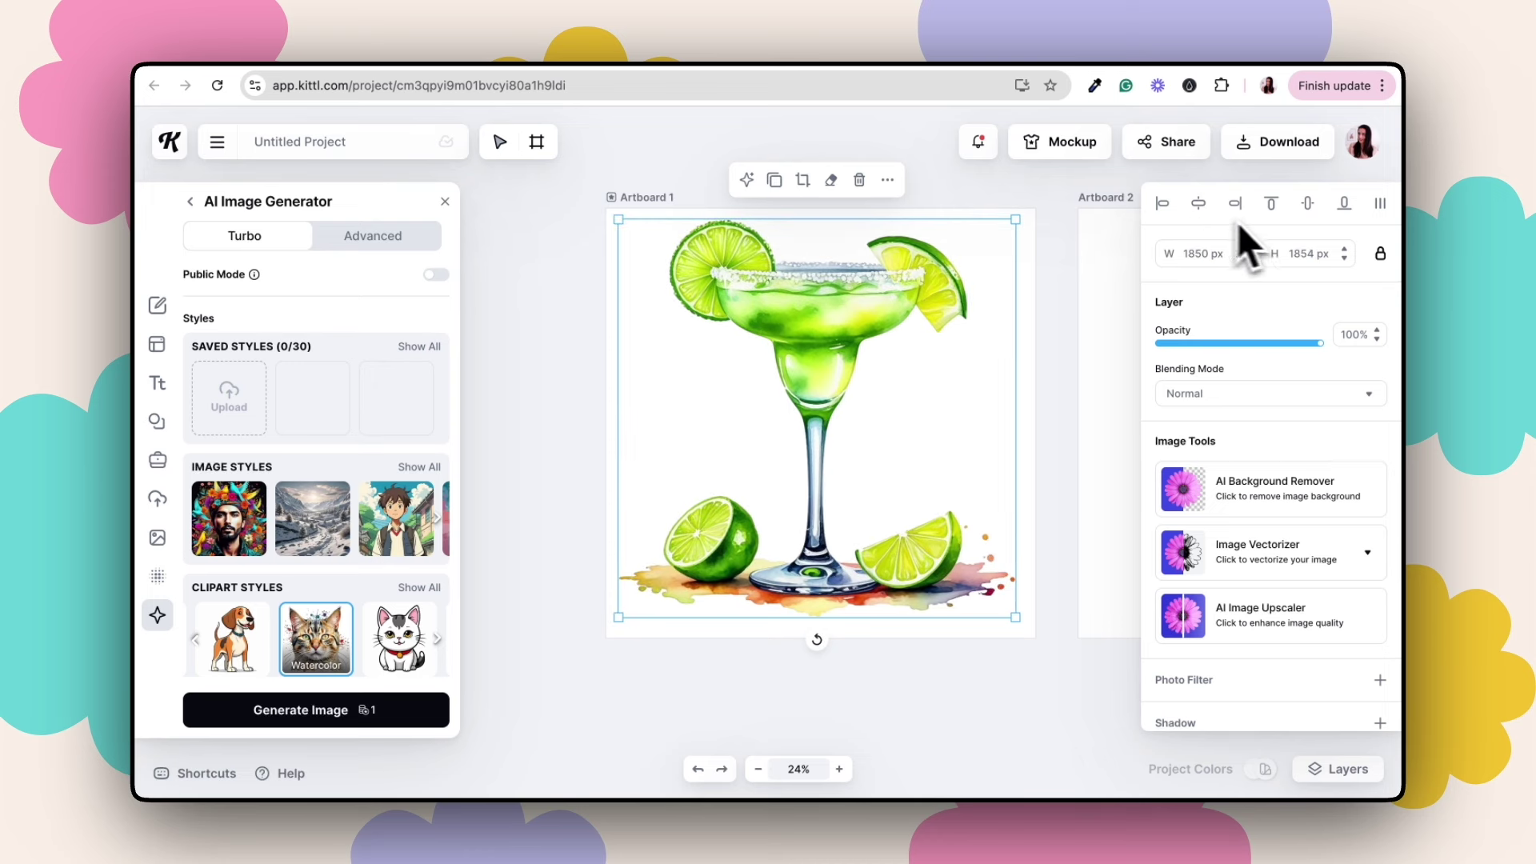
click(1210, 215)
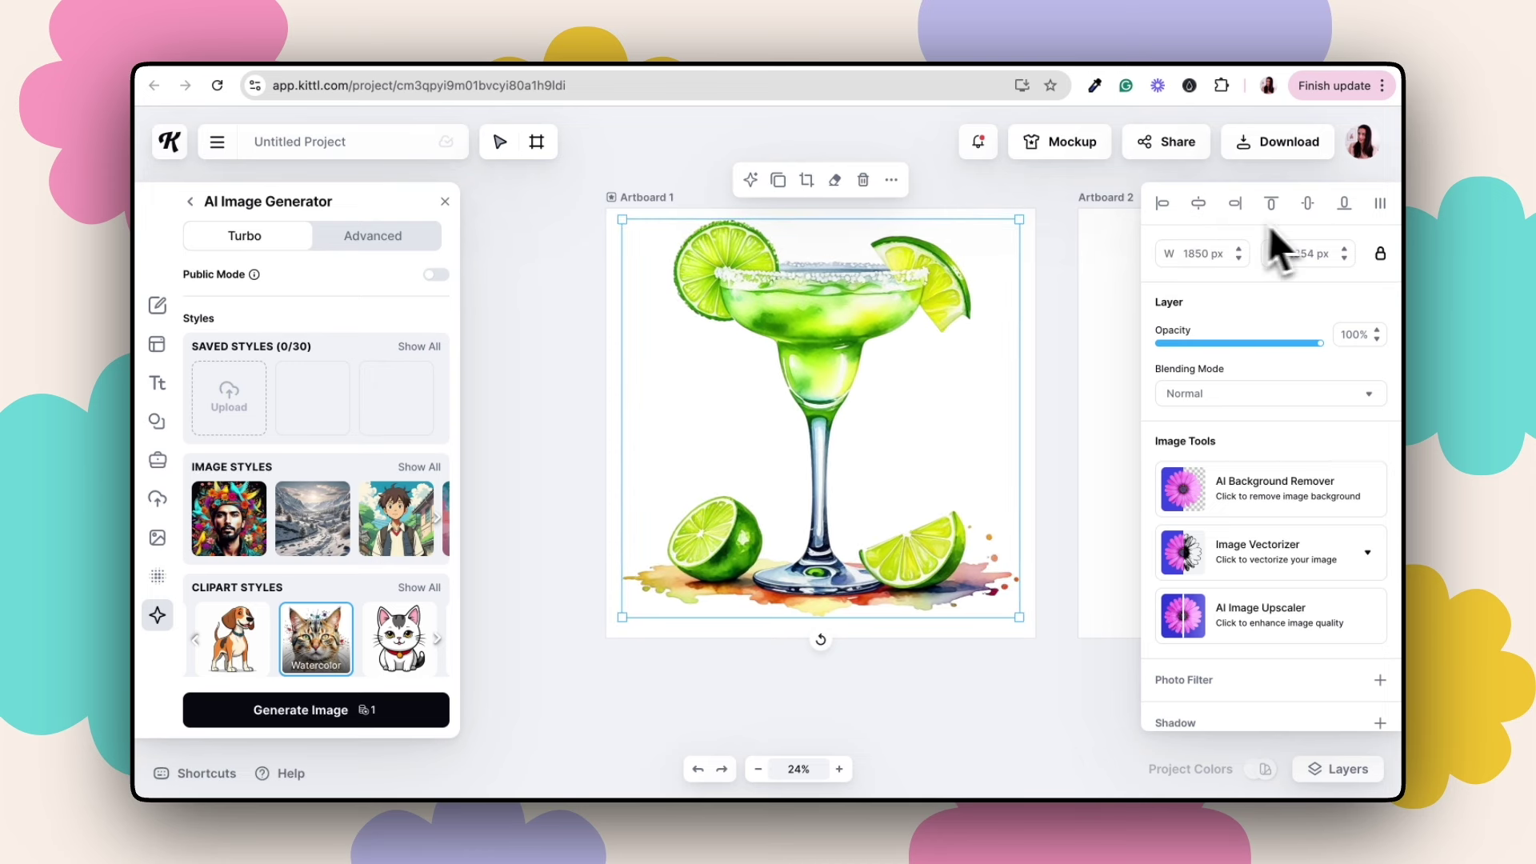
click(1312, 210)
click(994, 714)
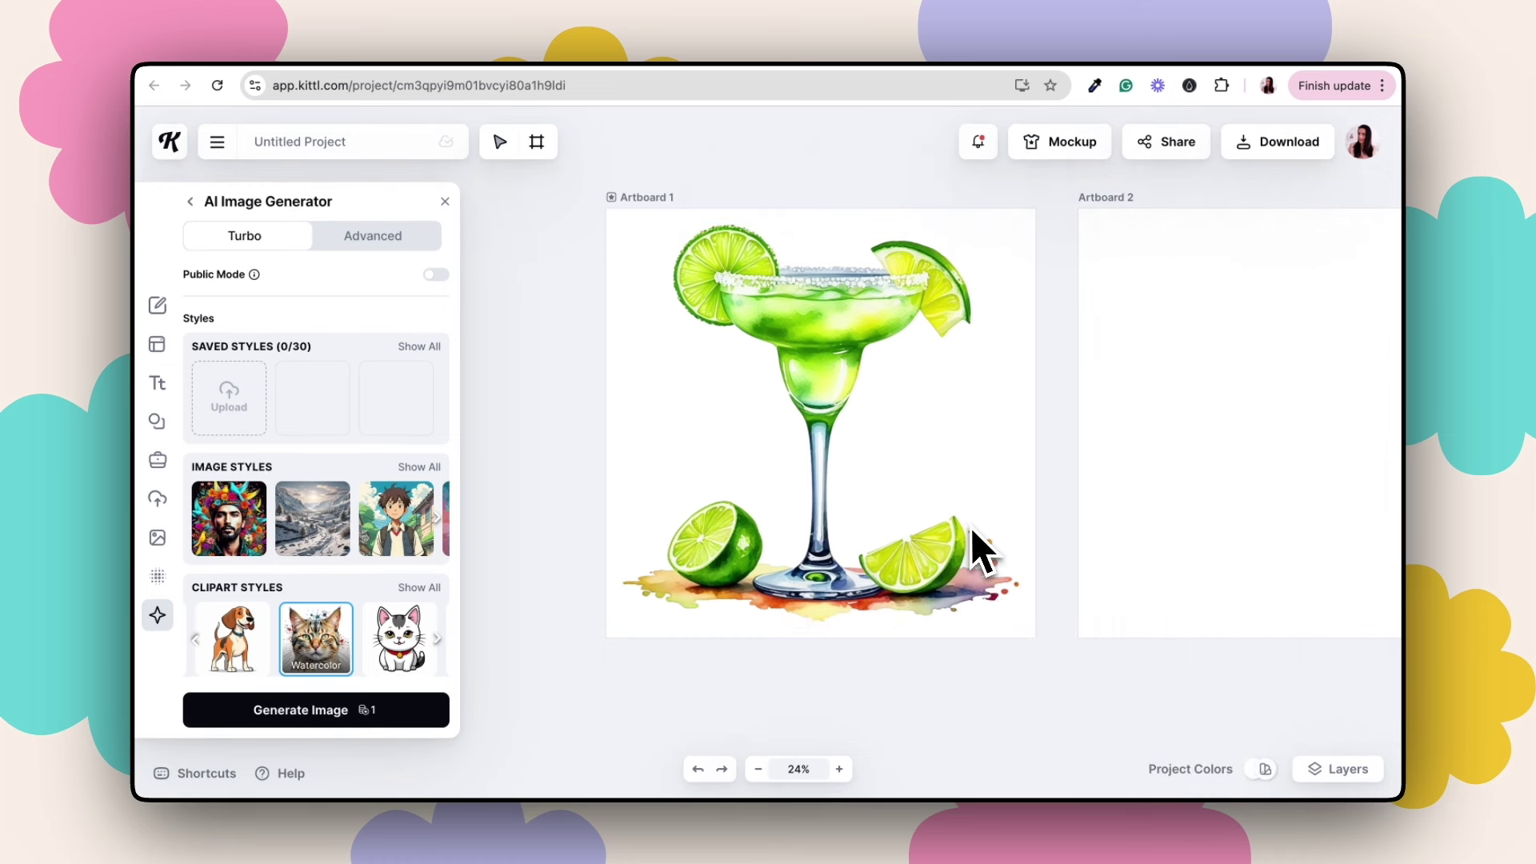
- Copy the second cocktail name, "Martini", from the Notion cocktail list
scroll(980, 552, down, 3)
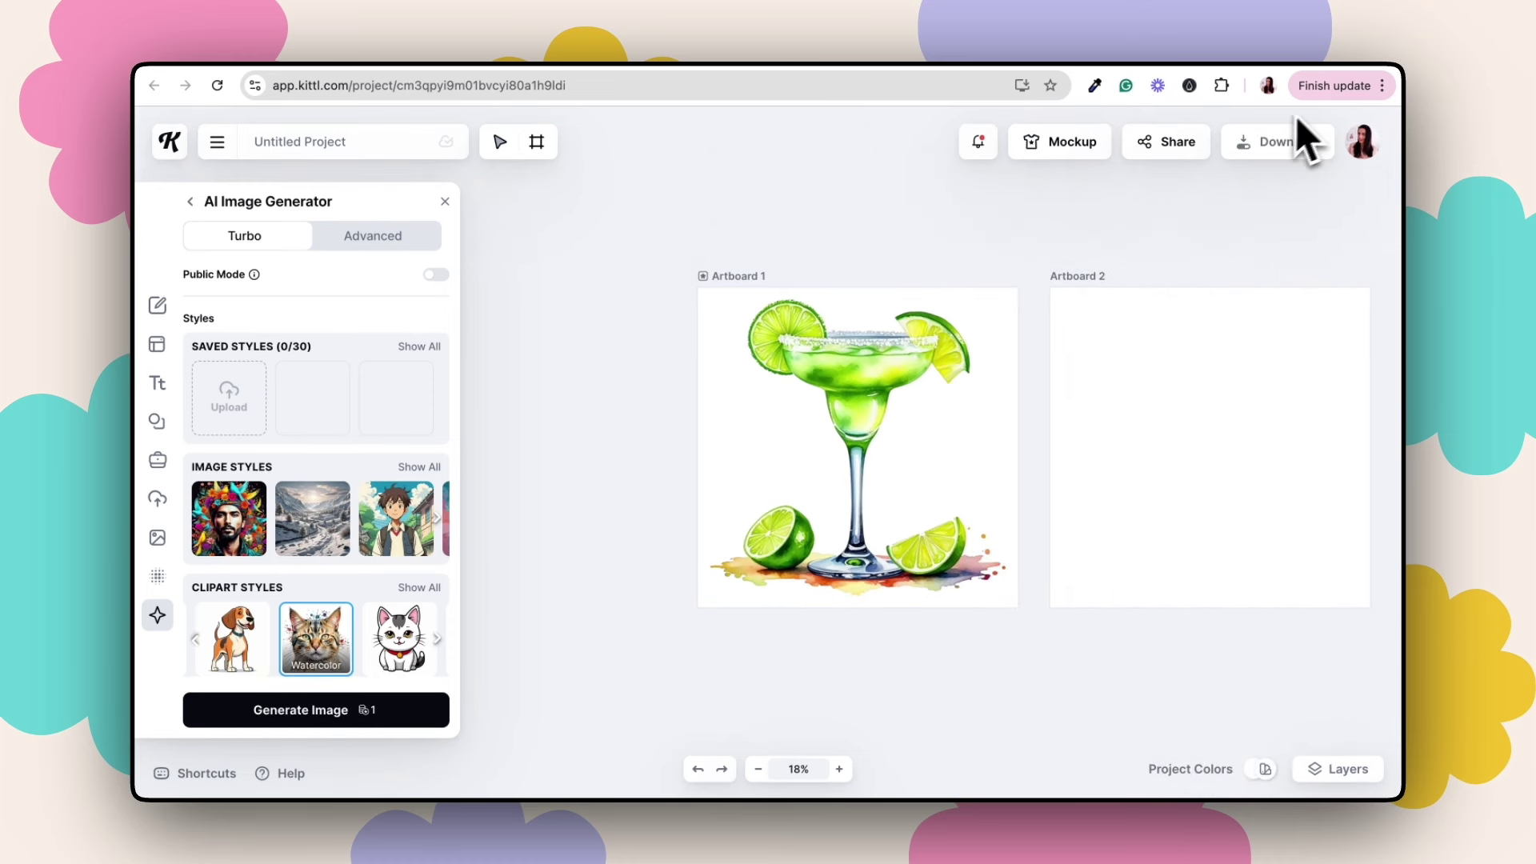
scroll(1141, 142, down, 2)
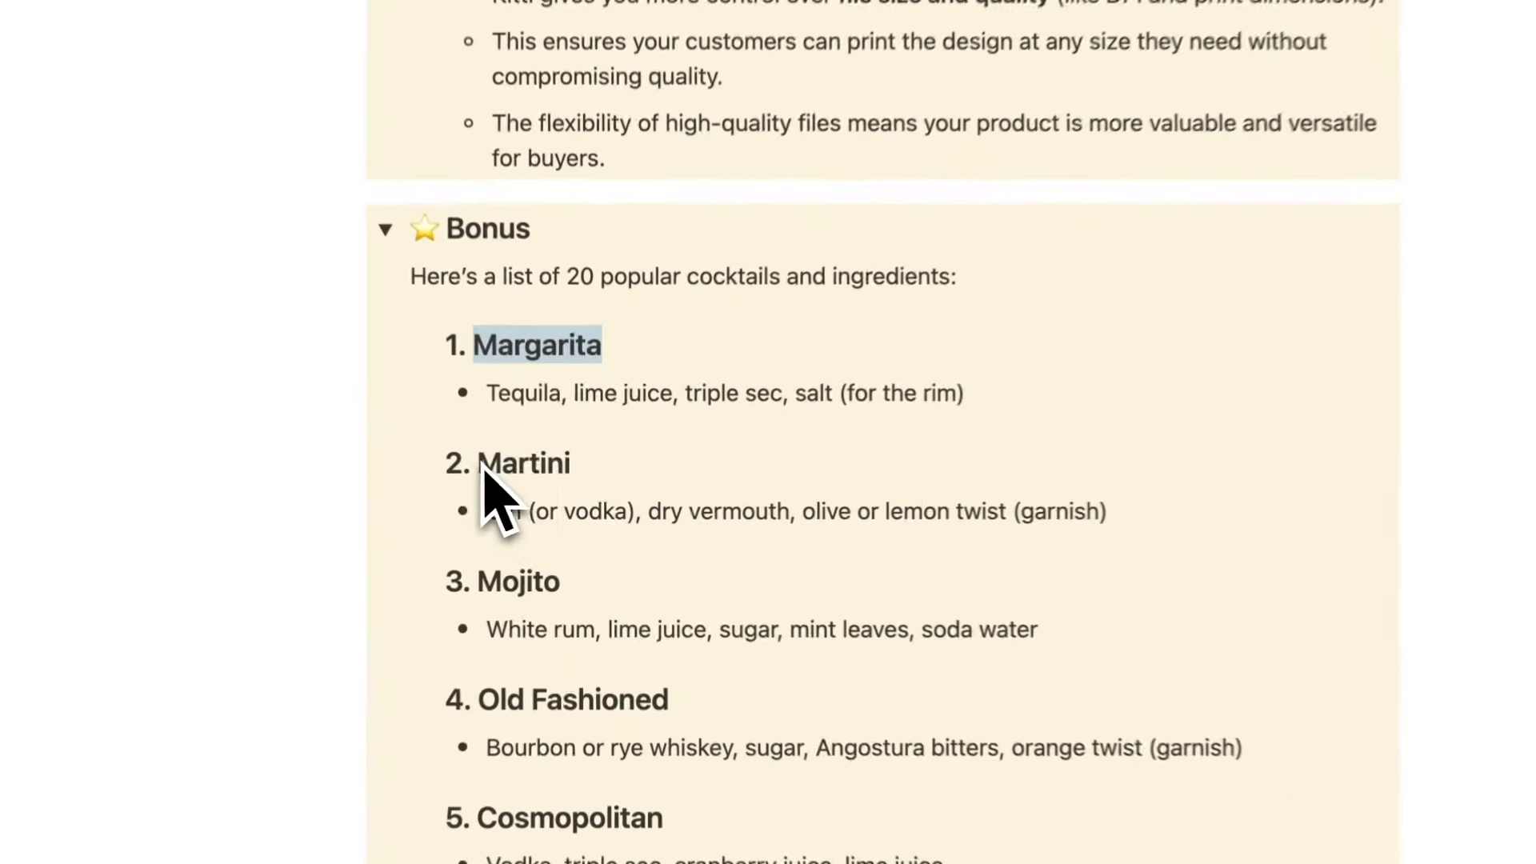
double_click(524, 461)
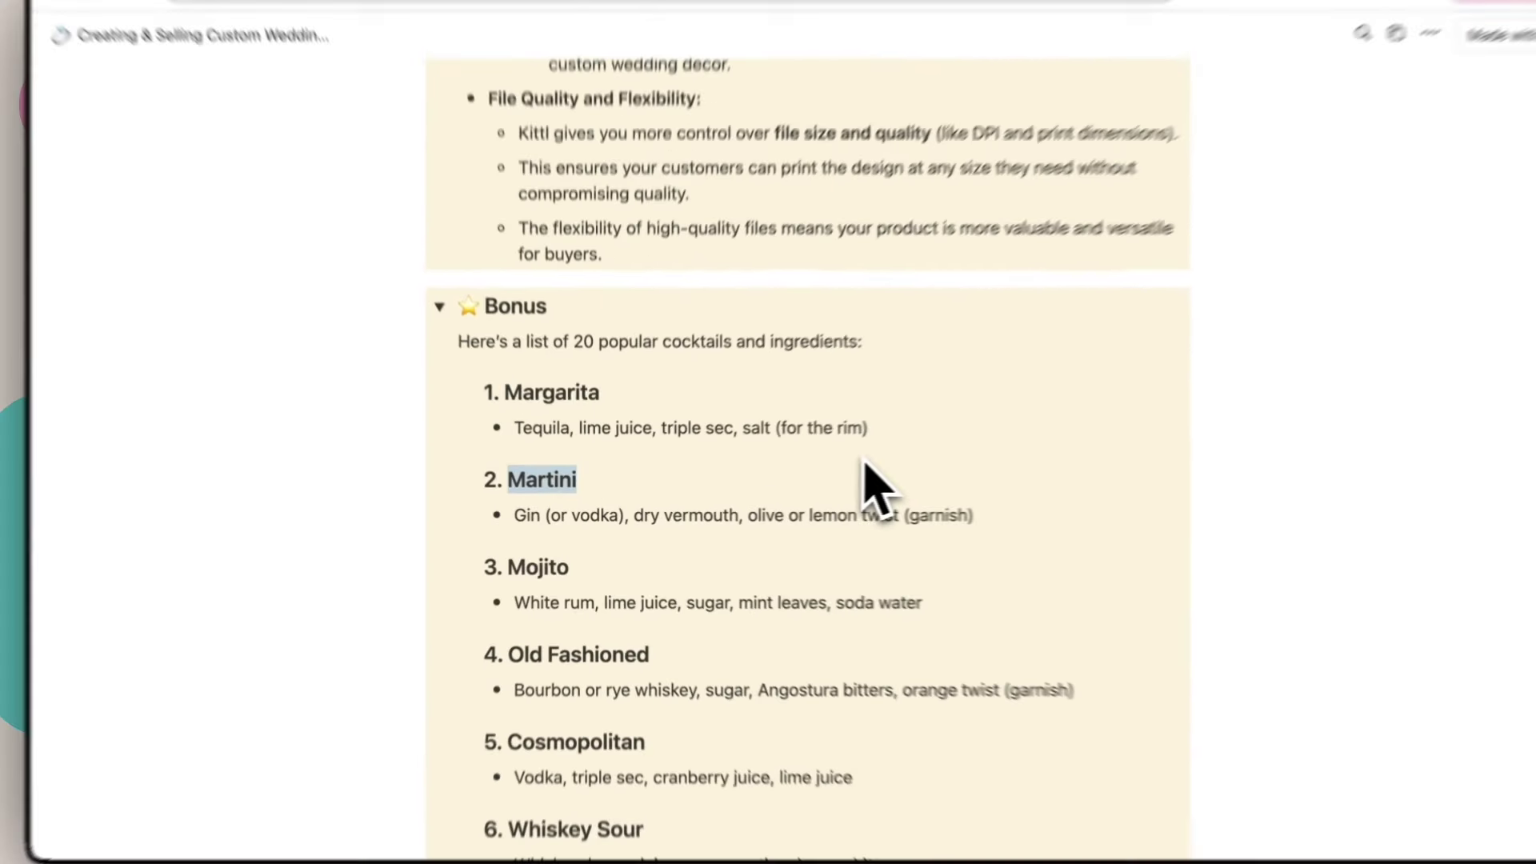
key(super+c)
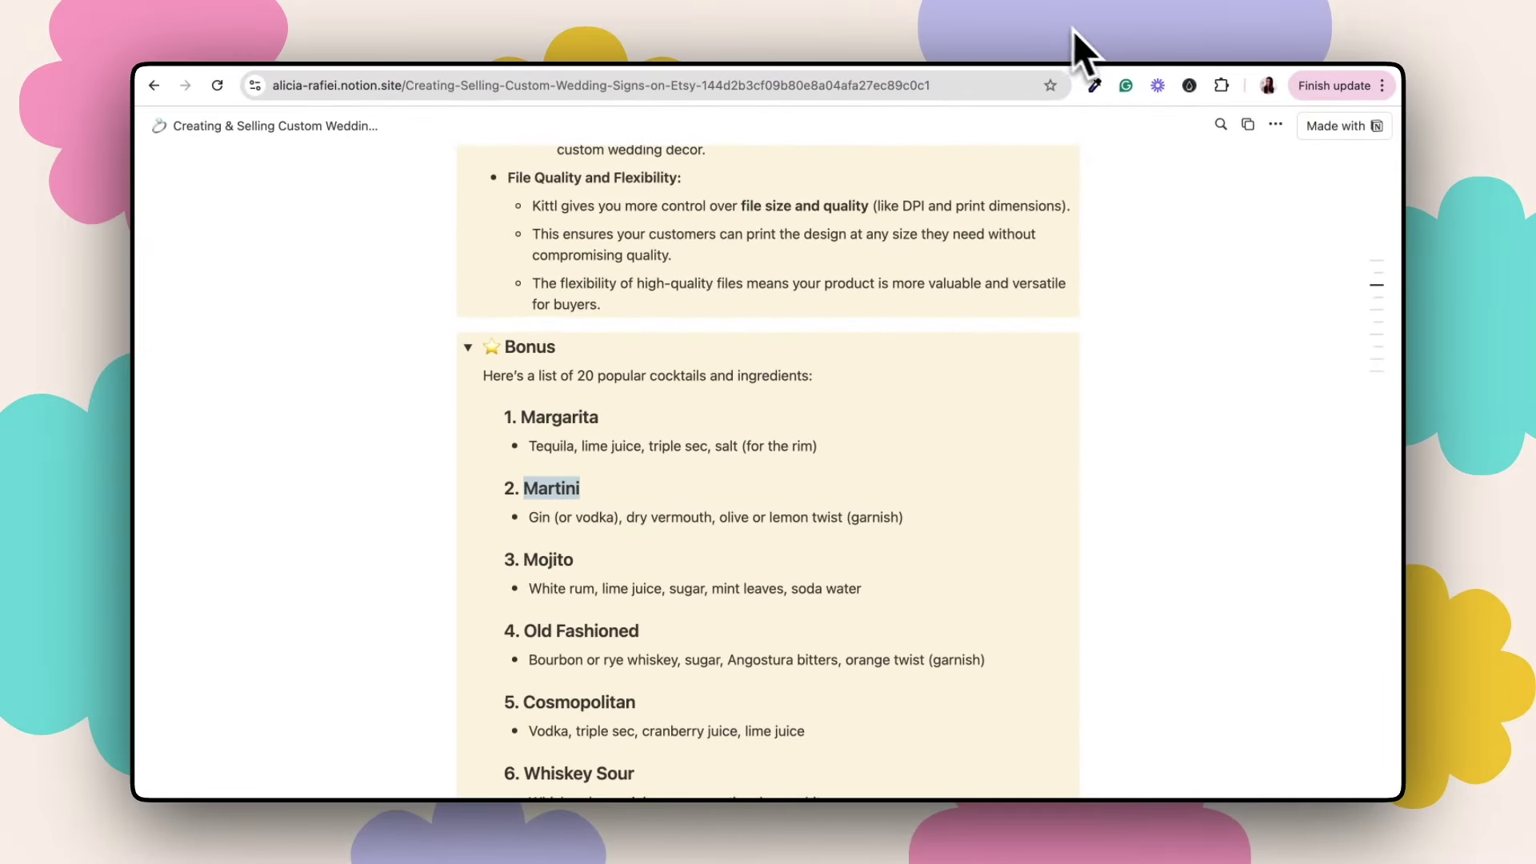
- Switch to Kittl, change the AI prompt to "A Martini Cocktail" and generate the image in the Watercolor clipart style
key(ctrl+Tab)
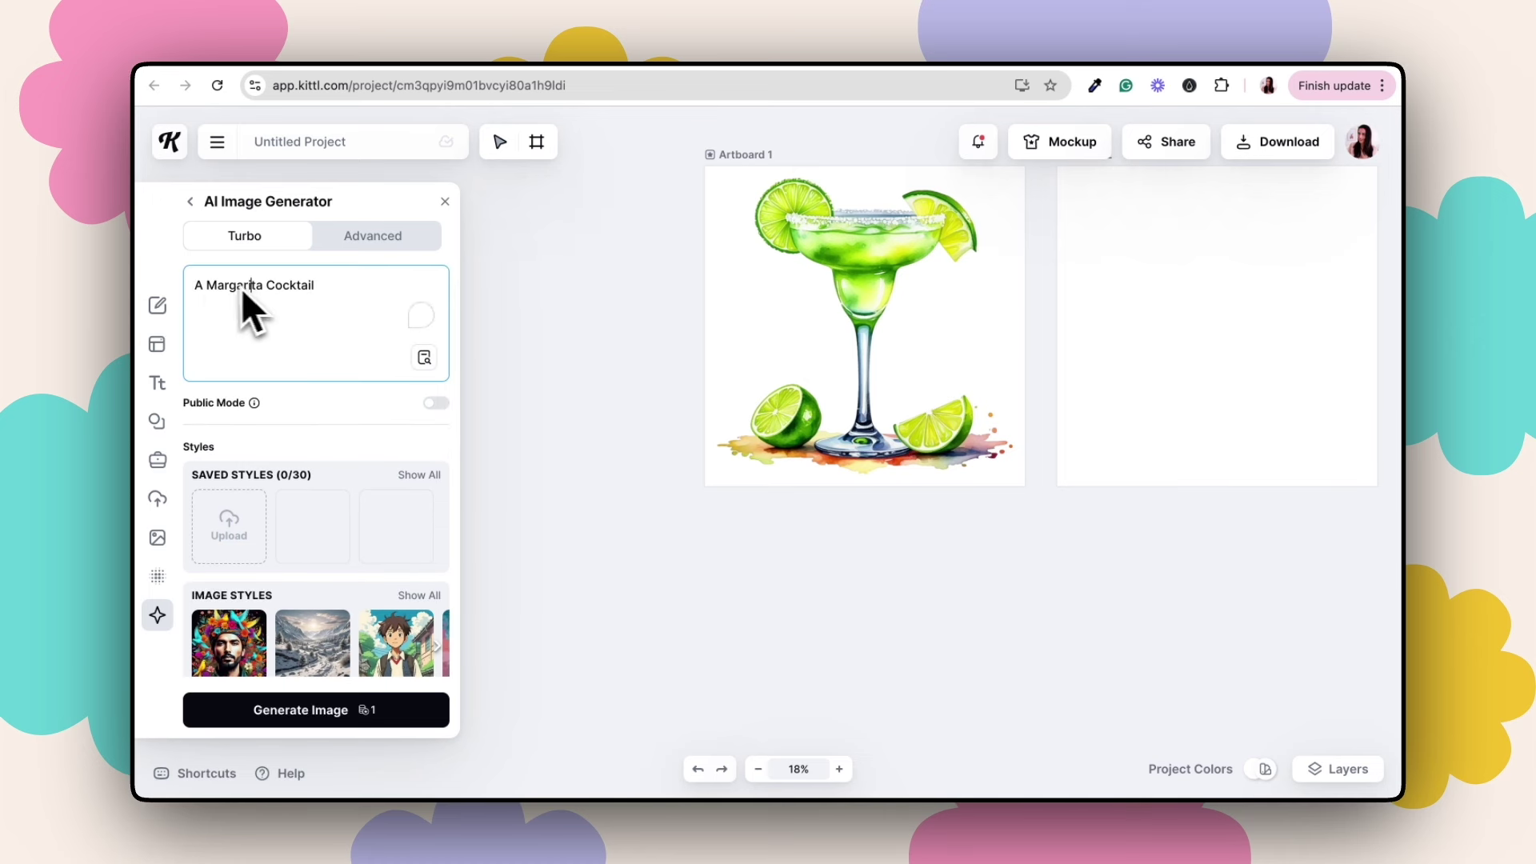
drag(211, 291, 262, 293)
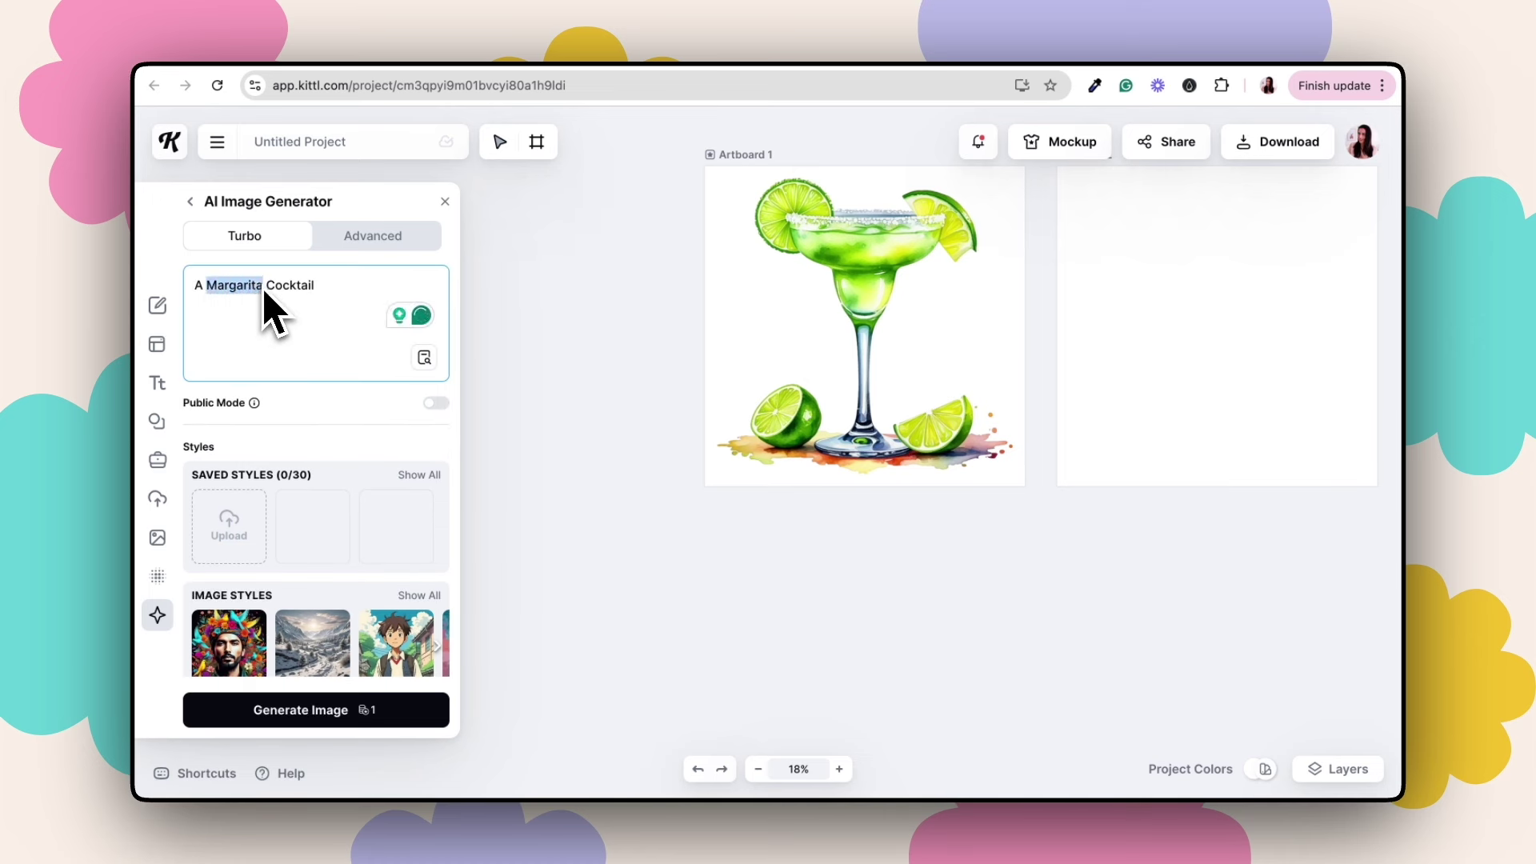
key(super+v)
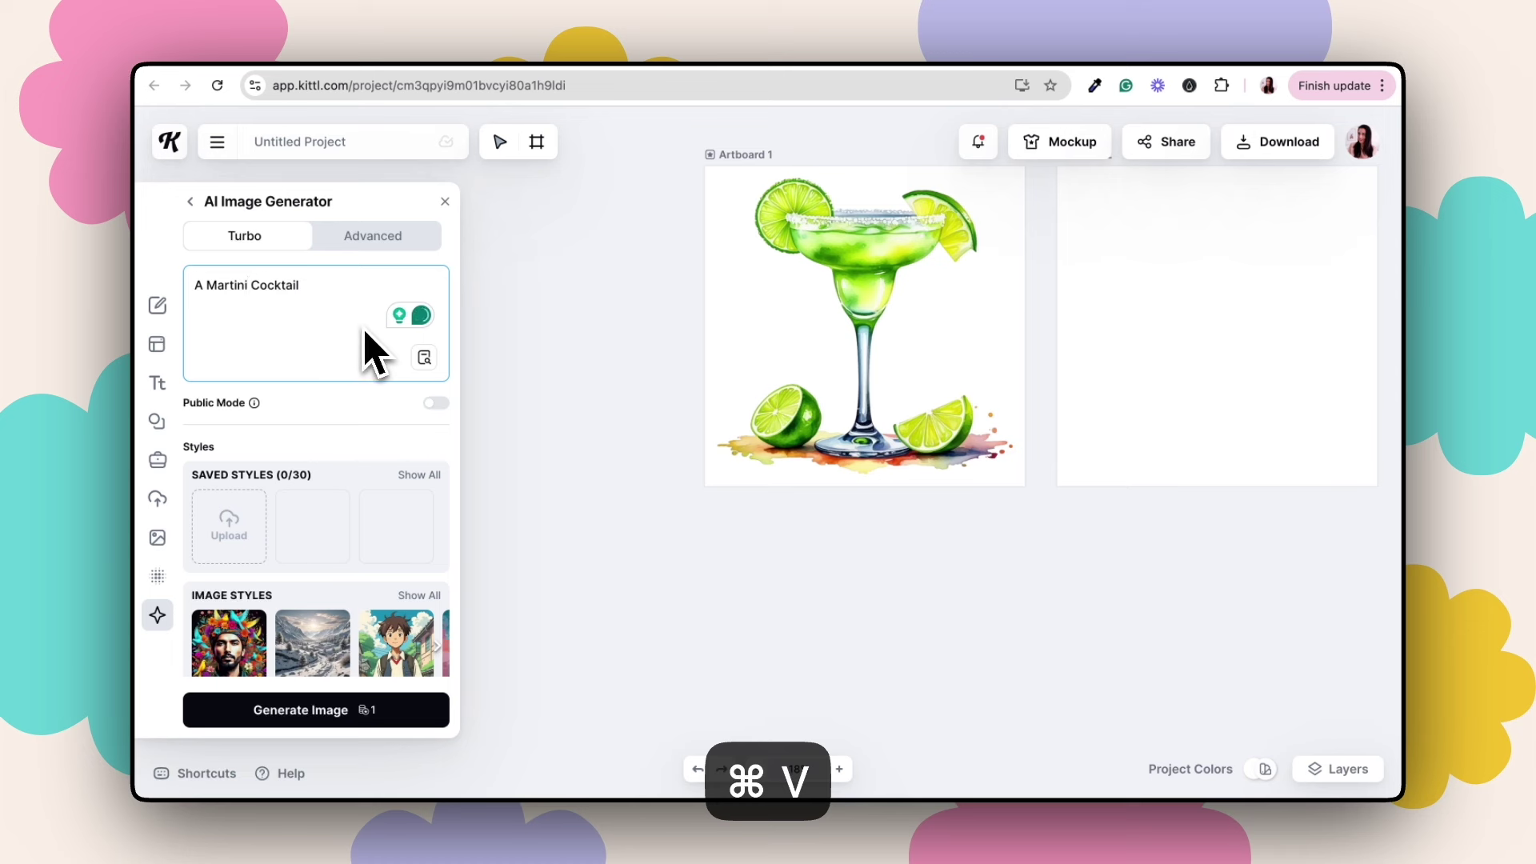
scroll(371, 640, down, 2)
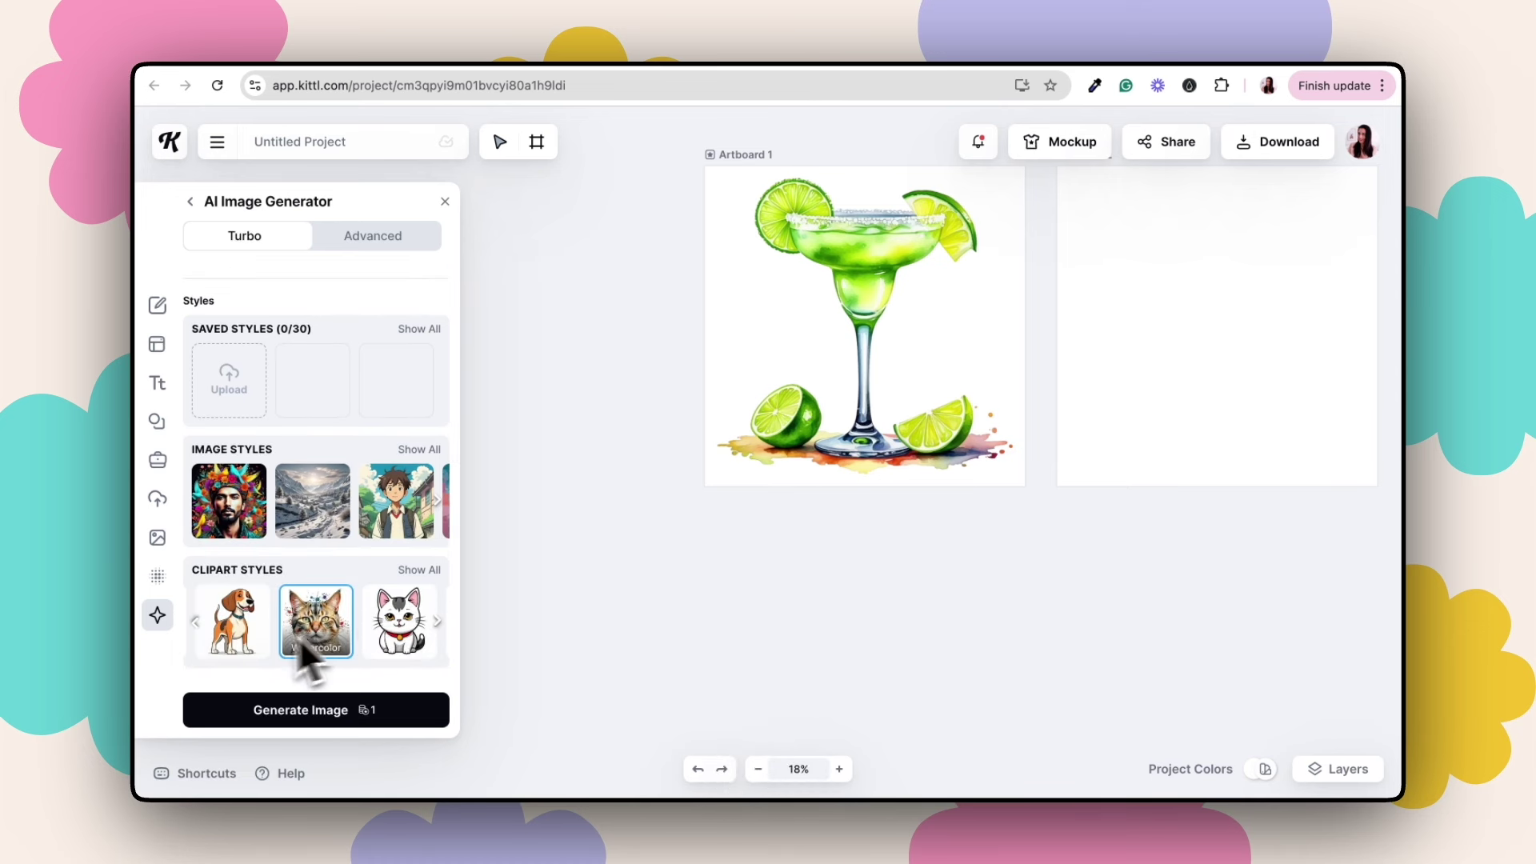
click(281, 715)
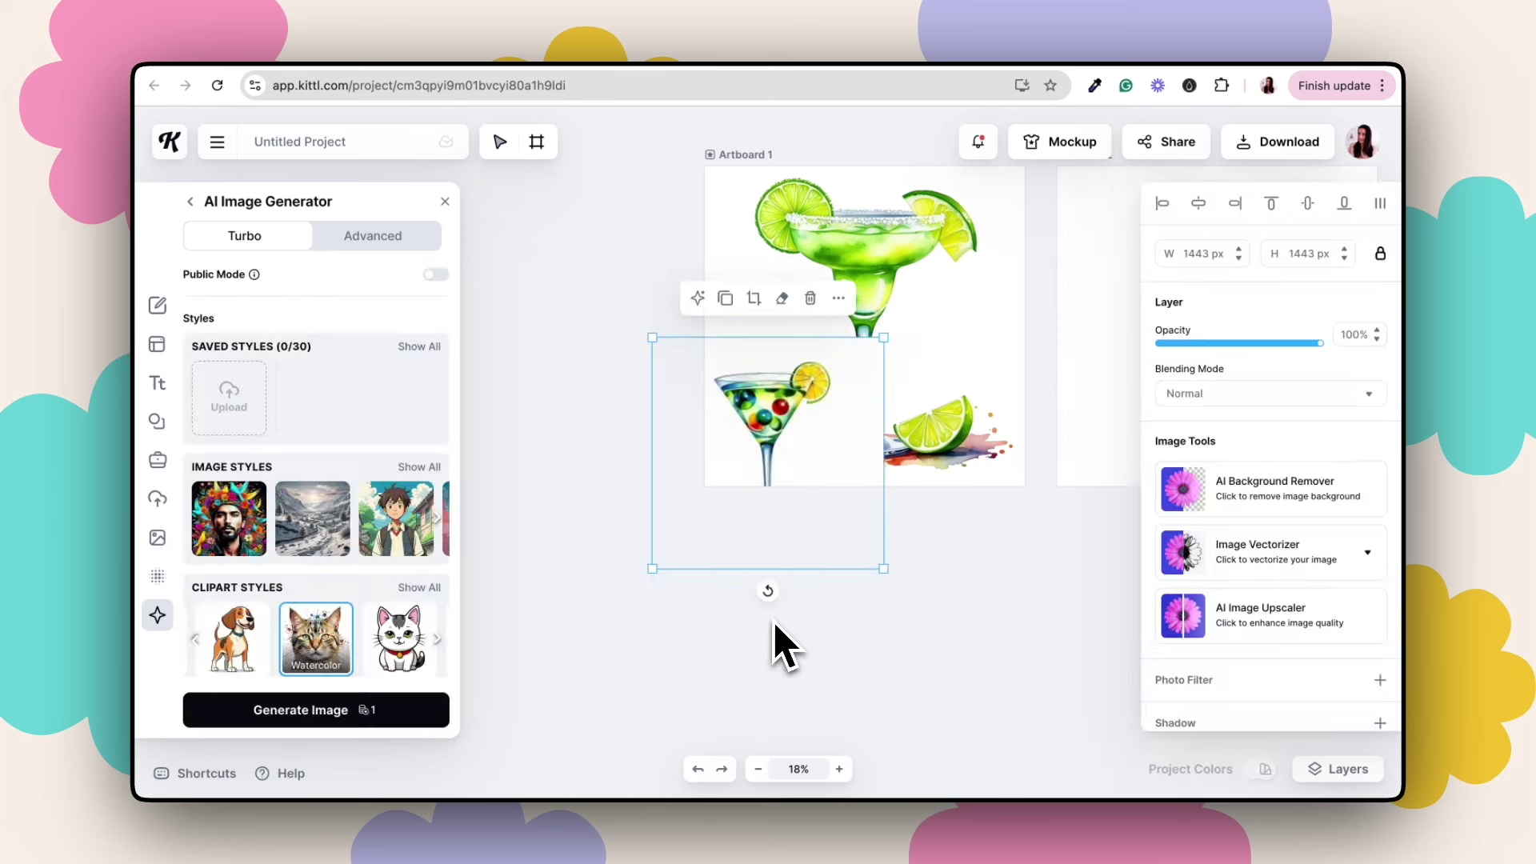
- Move the generated martini image onto Artboard 2 and enlarge it to about 1790 × 1790 px
scroll(833, 353, right, 3)
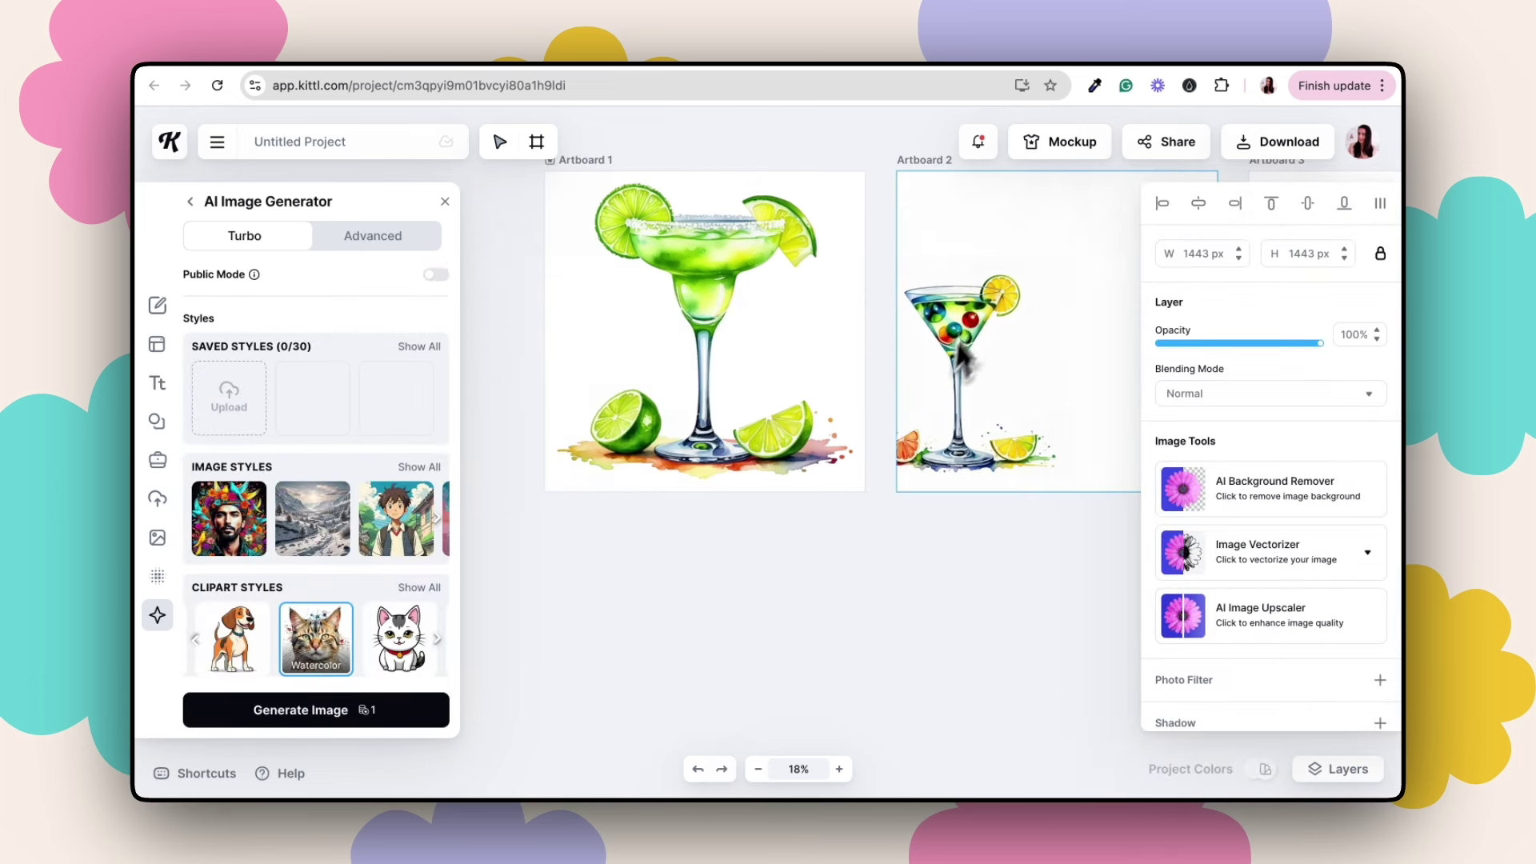
click(997, 281)
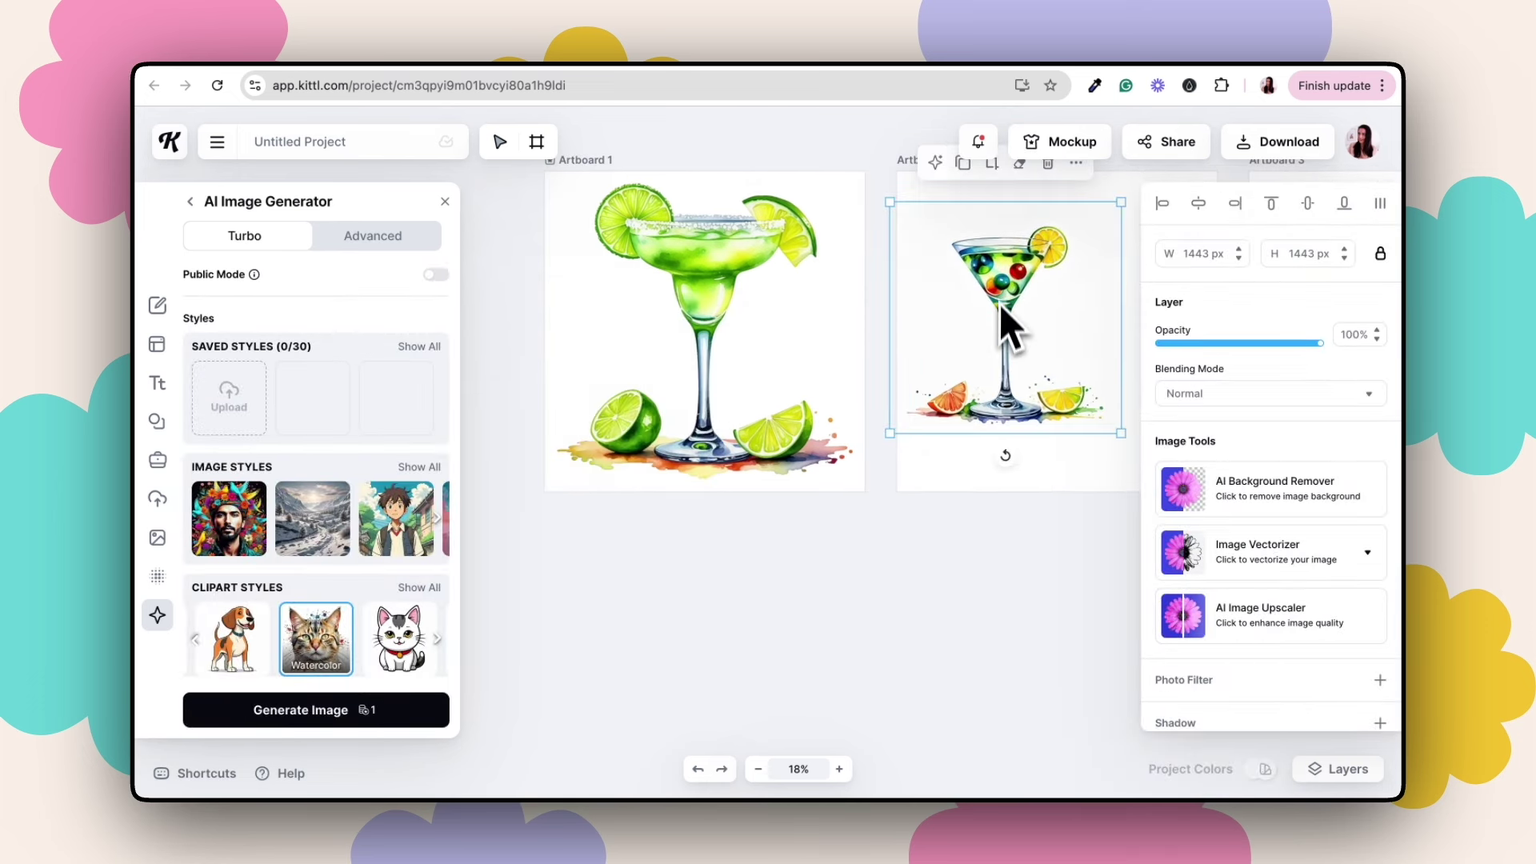
scroll(1001, 350, right, 3)
drag(905, 298, 933, 279)
drag(1007, 416, 1064, 484)
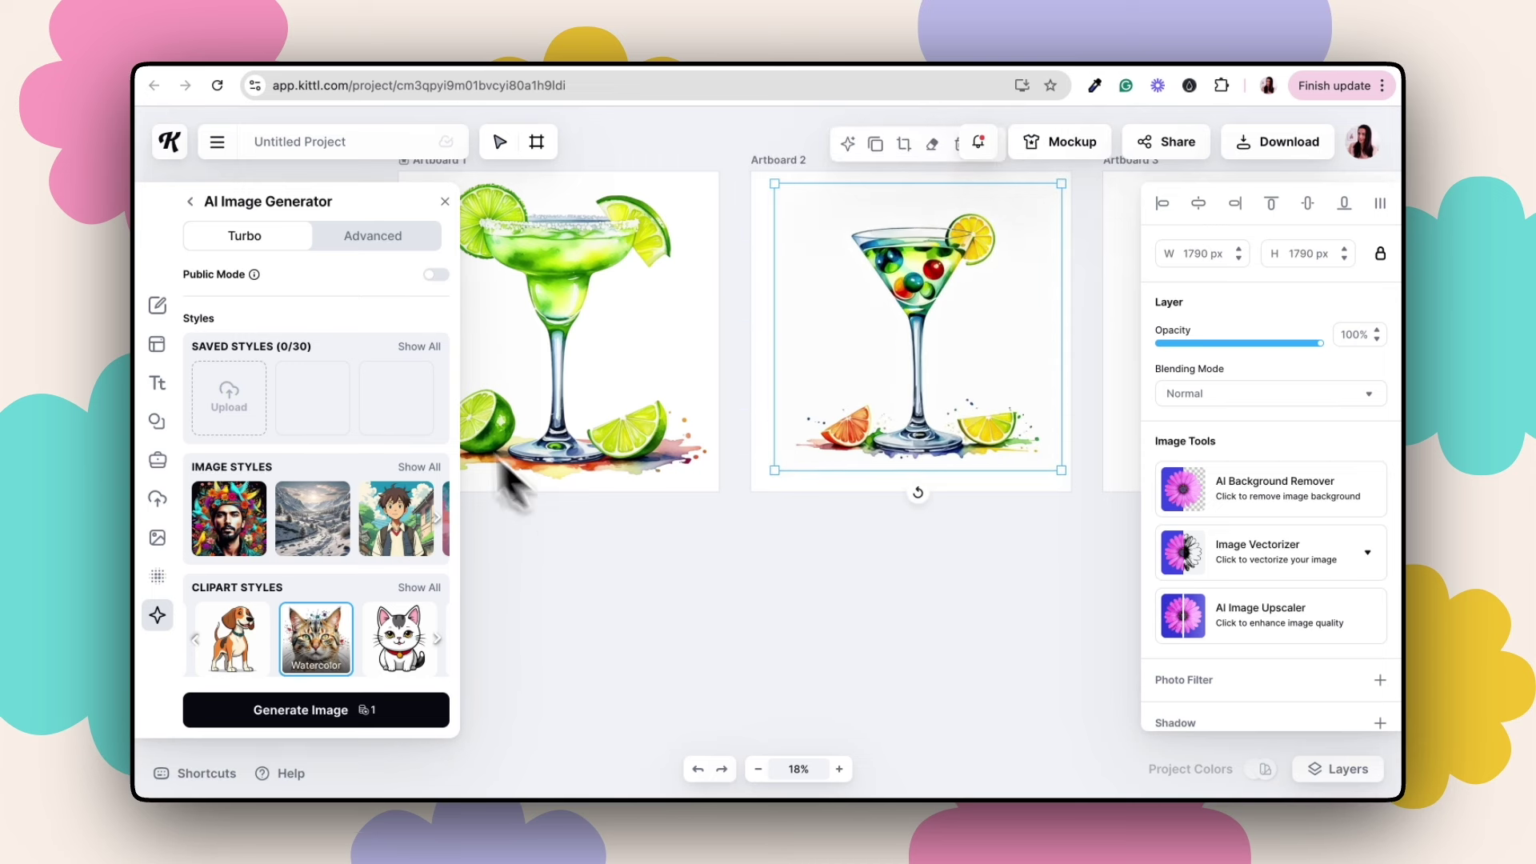
- Generate another Watercolor image from the same "A Martini Cocktail" prompt
scroll(387, 408, up, 2)
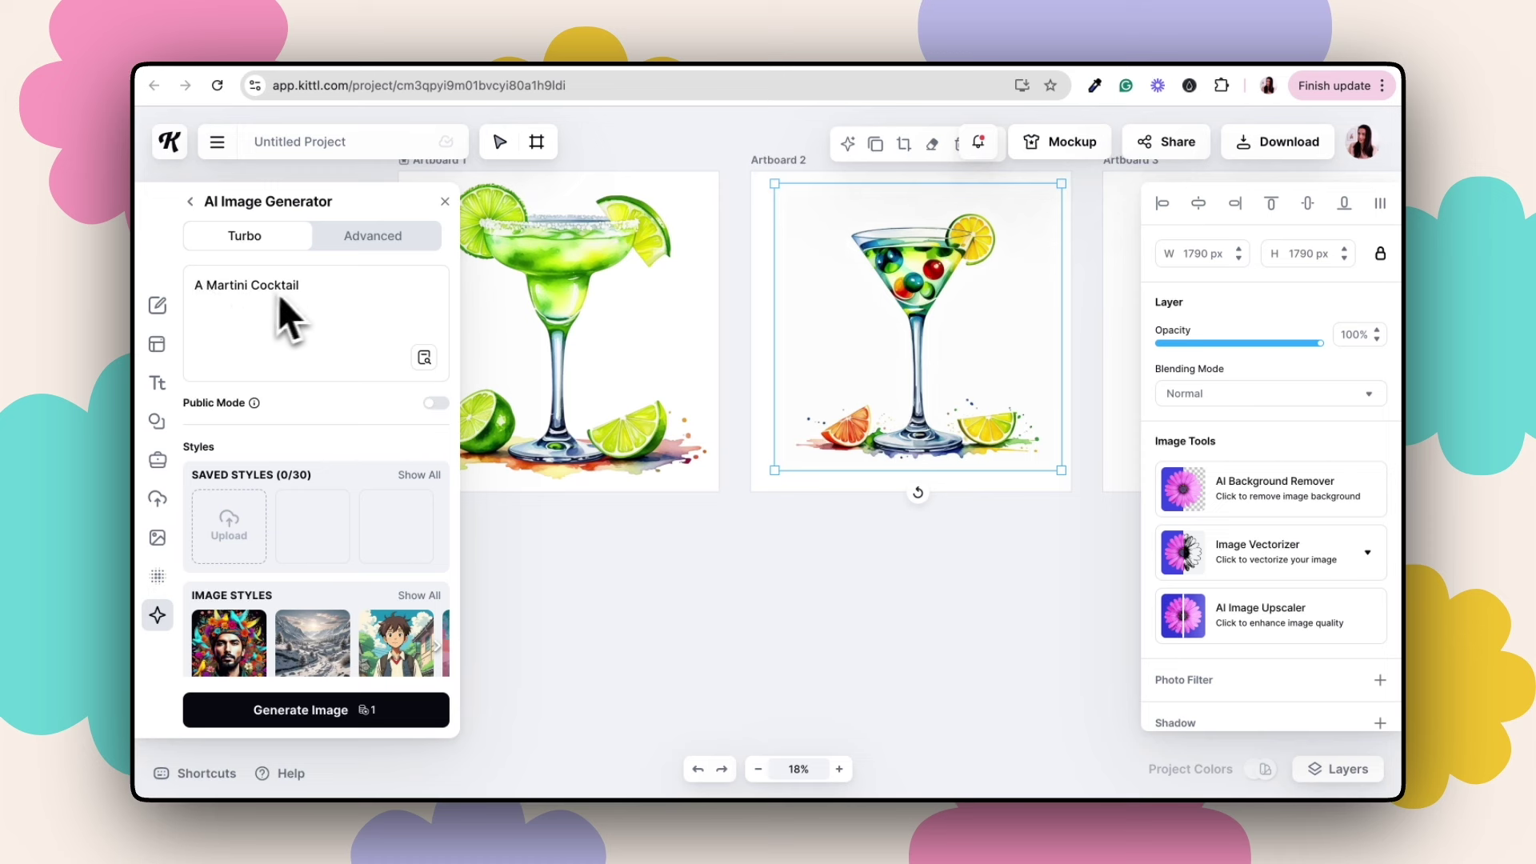
scroll(333, 432, down, 3)
click(314, 711)
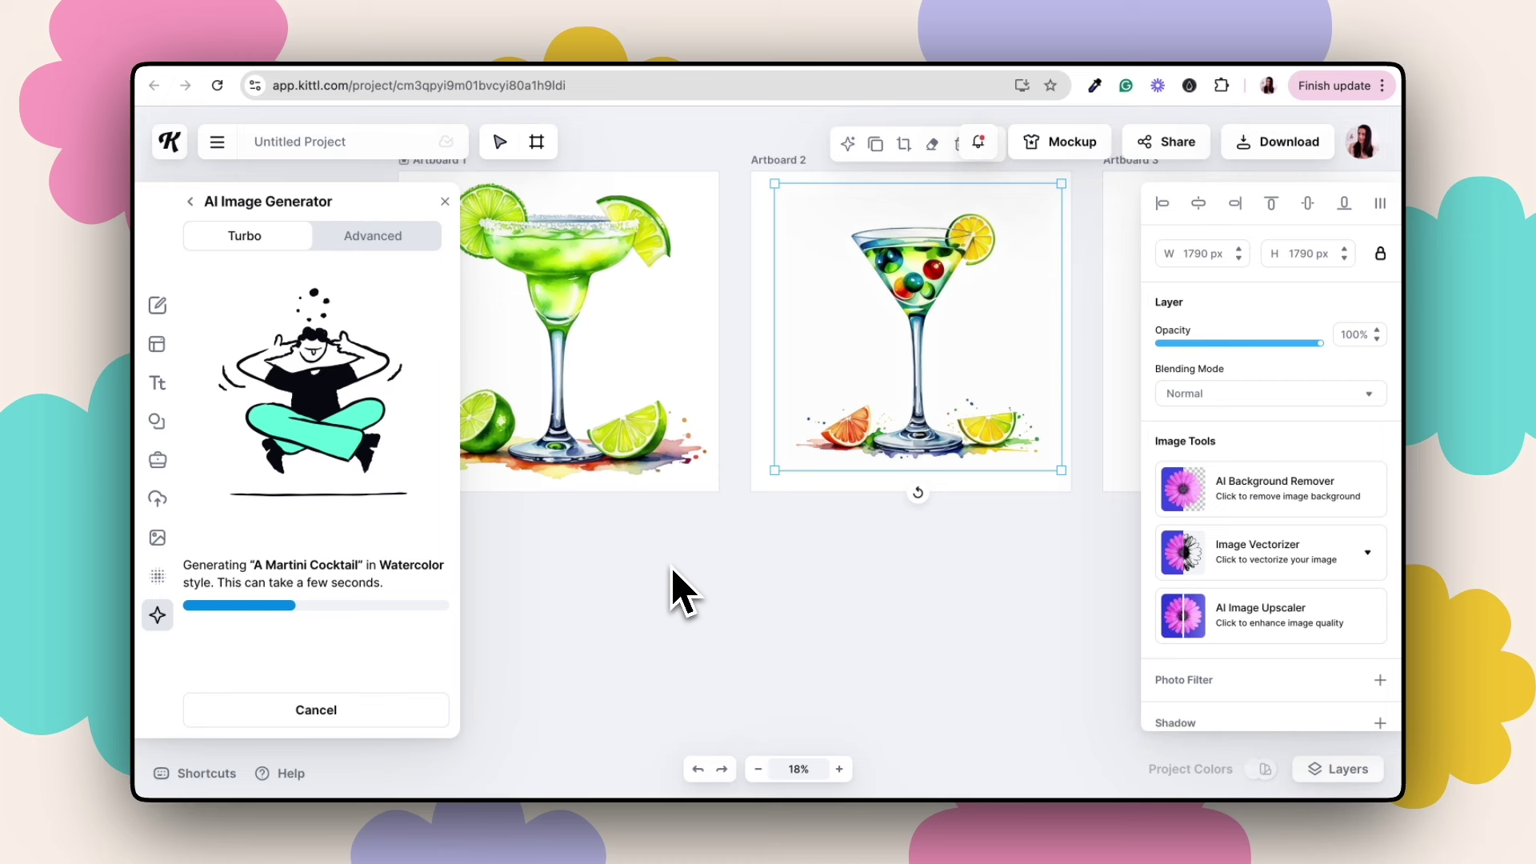
- Delete the first martini image from Artboard 2, keeping the newly generated one
drag(731, 521, 847, 452)
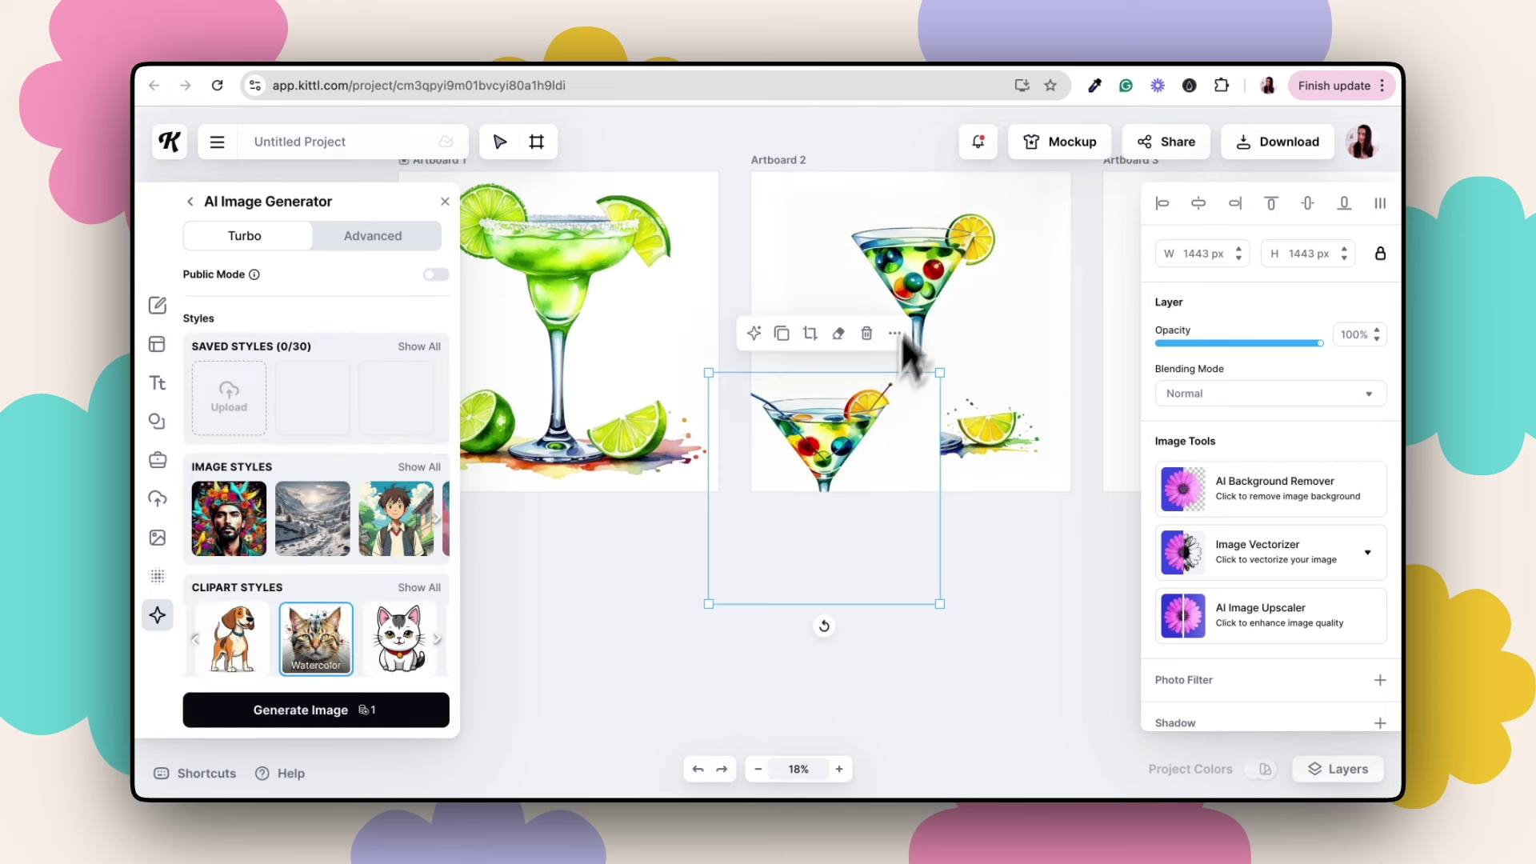
click(908, 324)
key(BackSpace)
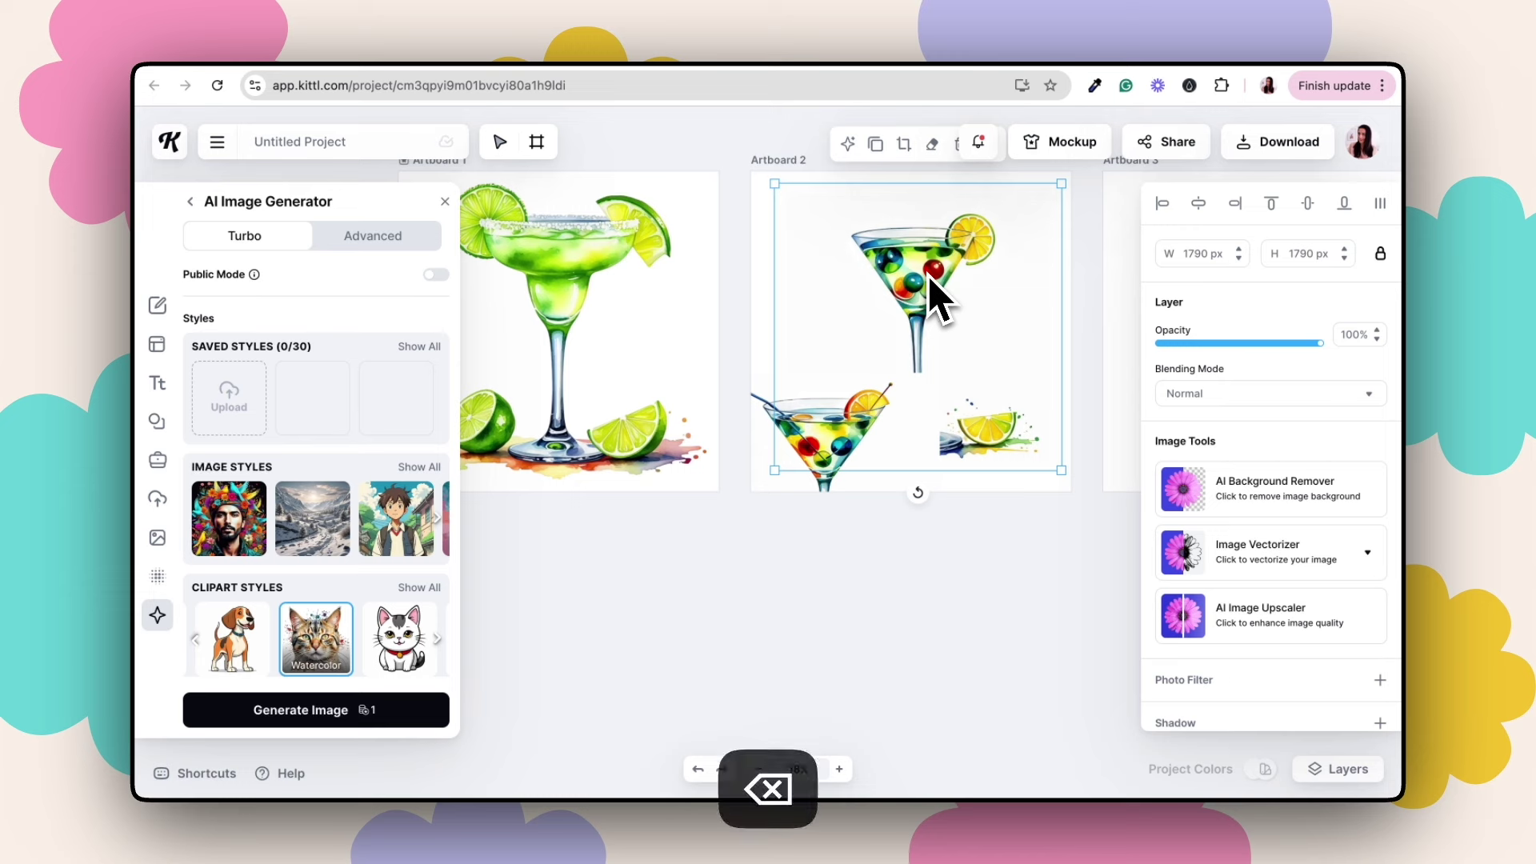
key(ctrl+z)
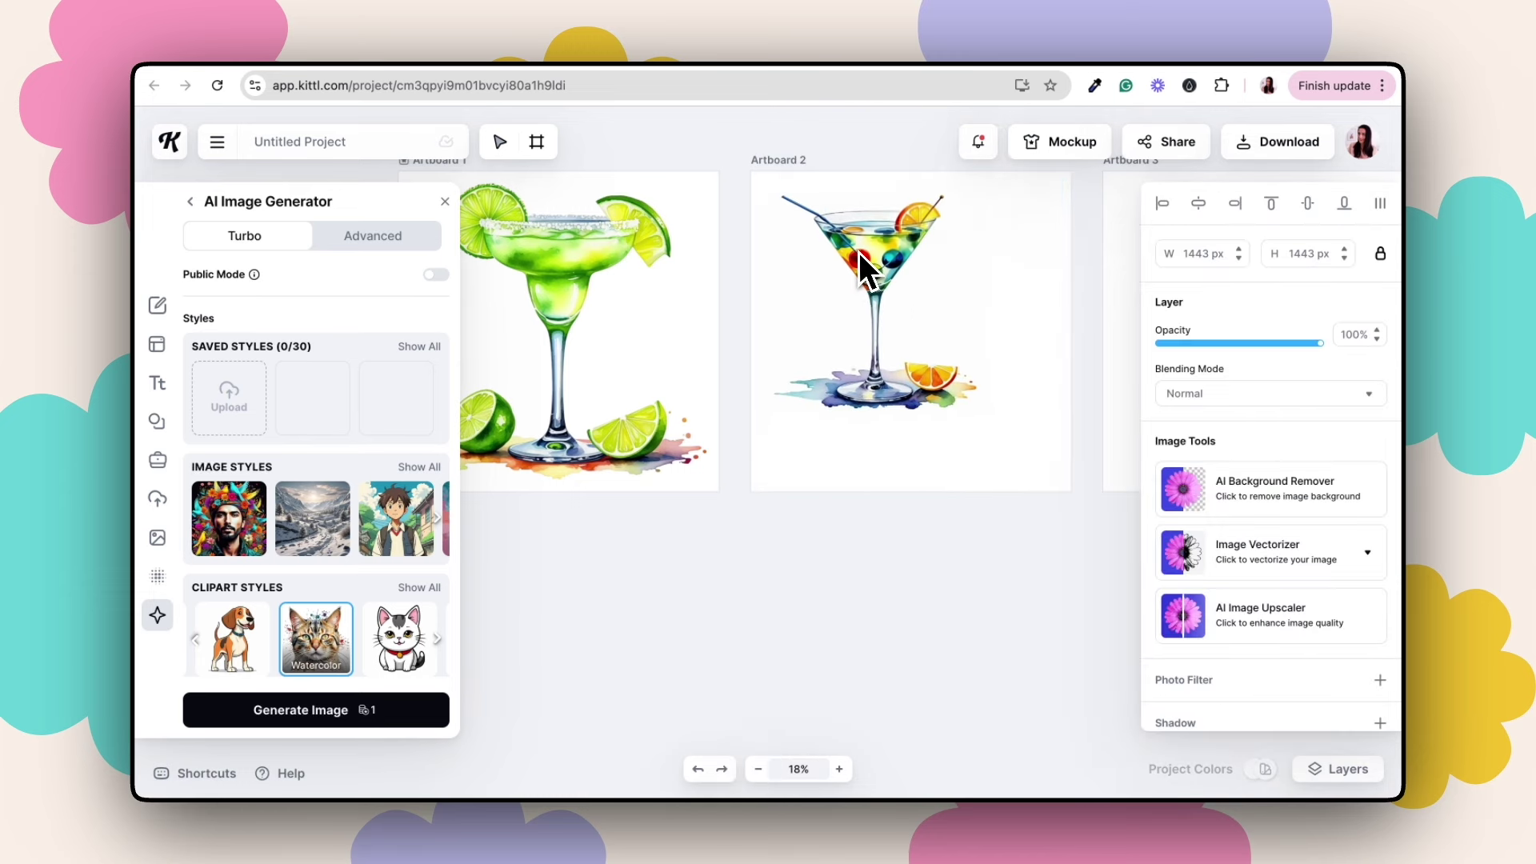
- Enlarge the new martini image to about 1826 × 1826 px on Artboard 2 and remove its background with the AI Background Remover
click(857, 252)
drag(996, 422, 1053, 478)
mouse_move(914, 286)
mouse_down()
mouse_move(876, 300)
mouse_move(671, 285)
mouse_move(686, 301)
mouse_move(921, 291)
mouse_up()
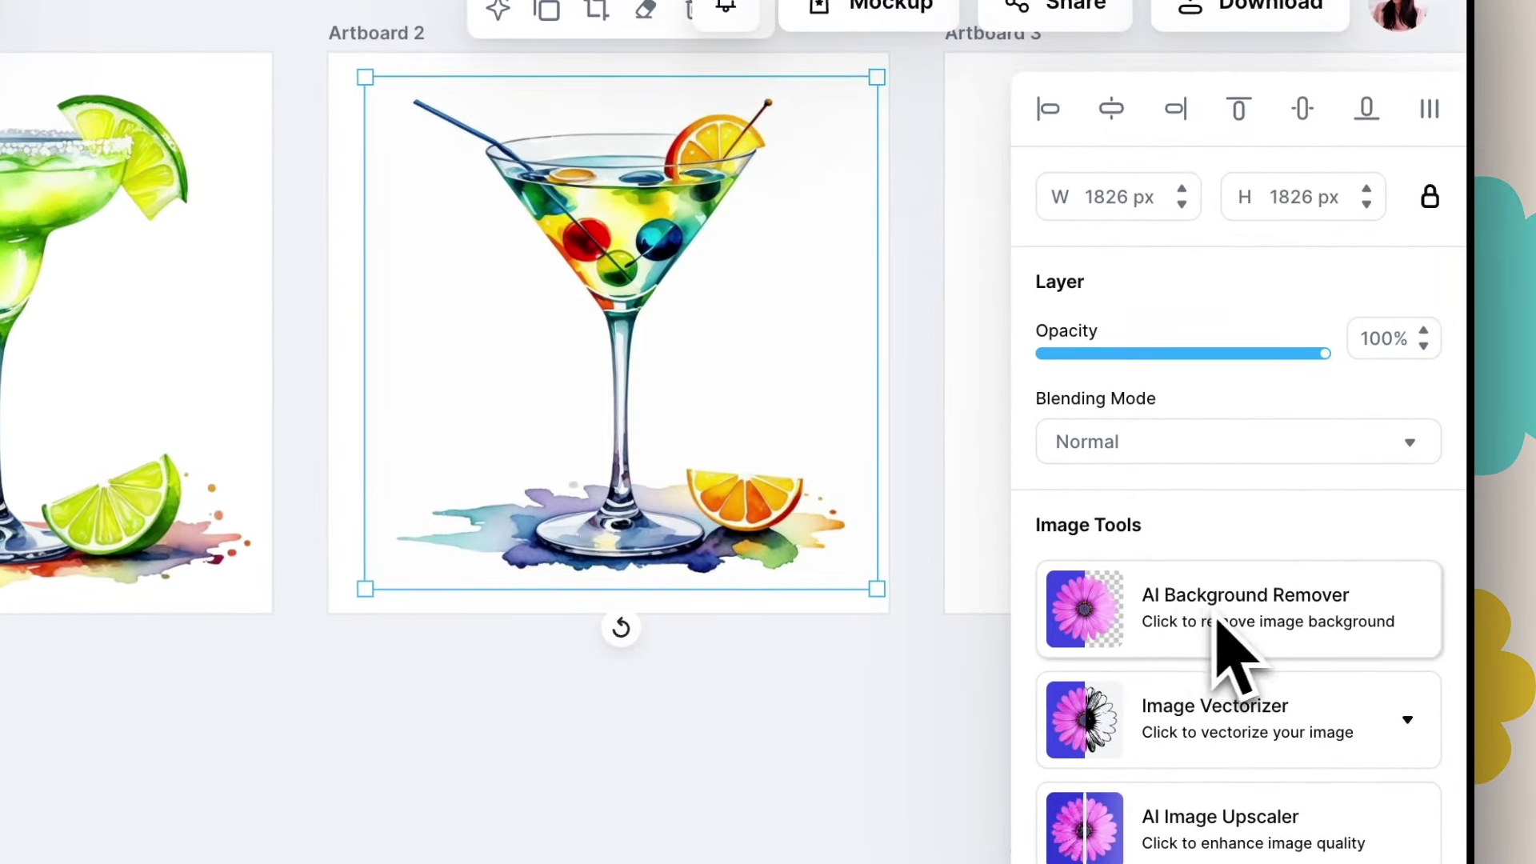
click(1263, 614)
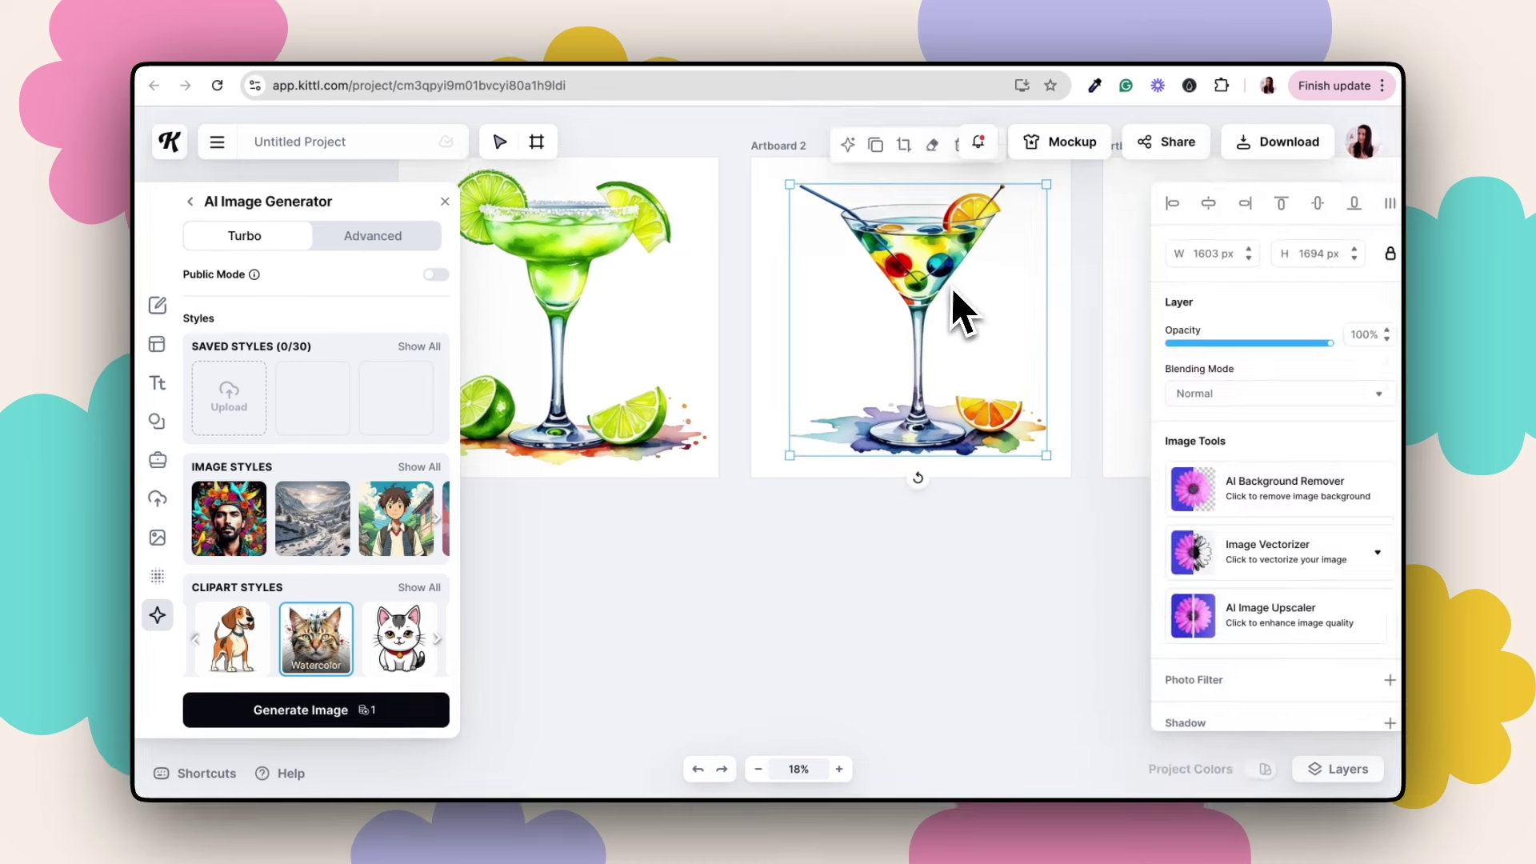
- Reposition the martini cutout on Artboard 2 and enlarge it to about 1747 × 1846 px
drag(942, 275, 909, 249)
click(896, 239)
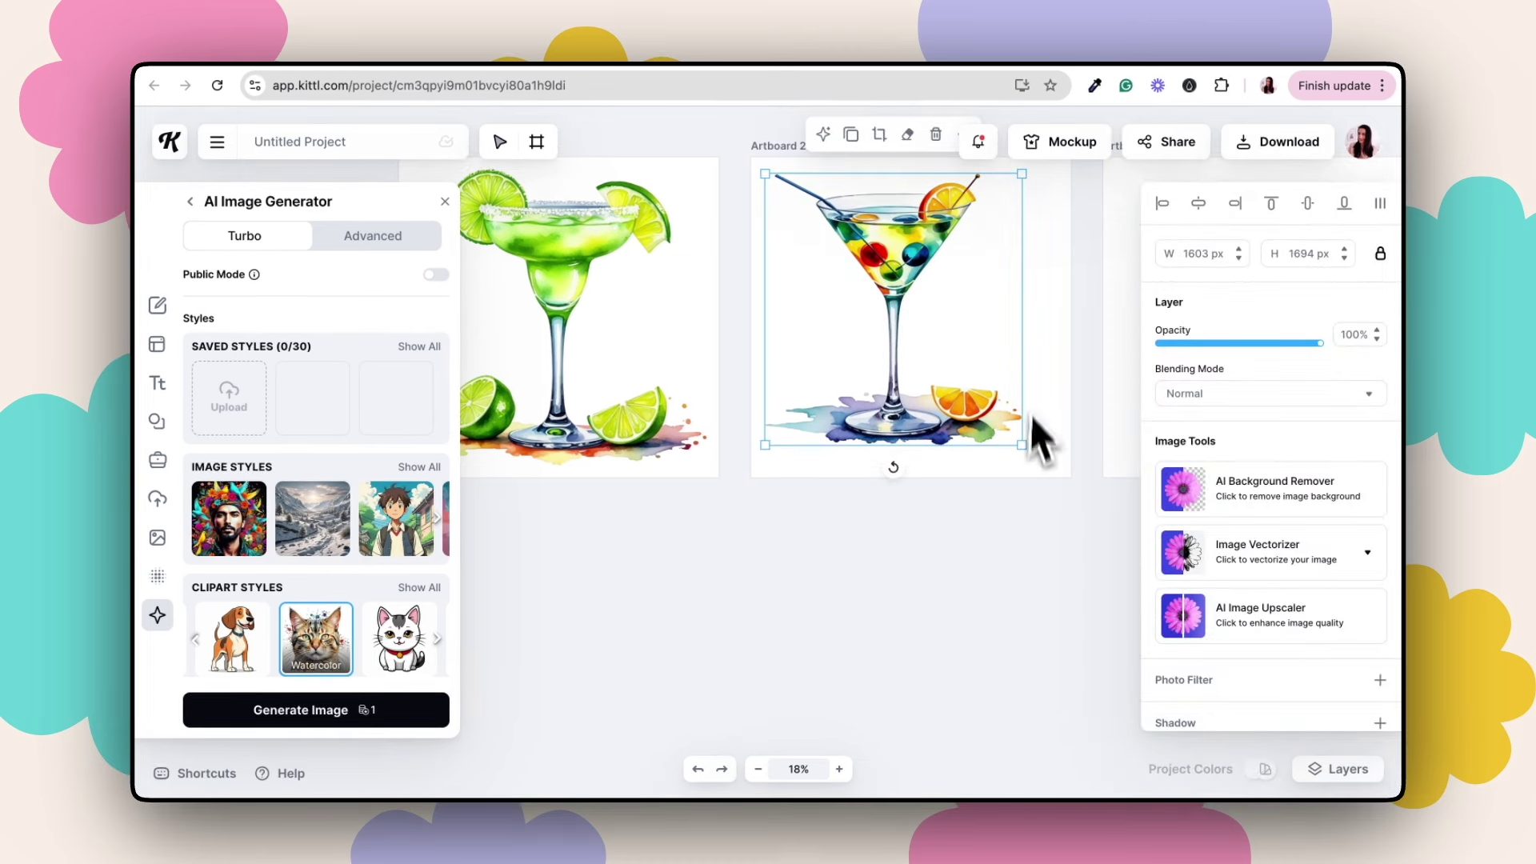
drag(1026, 444, 1063, 473)
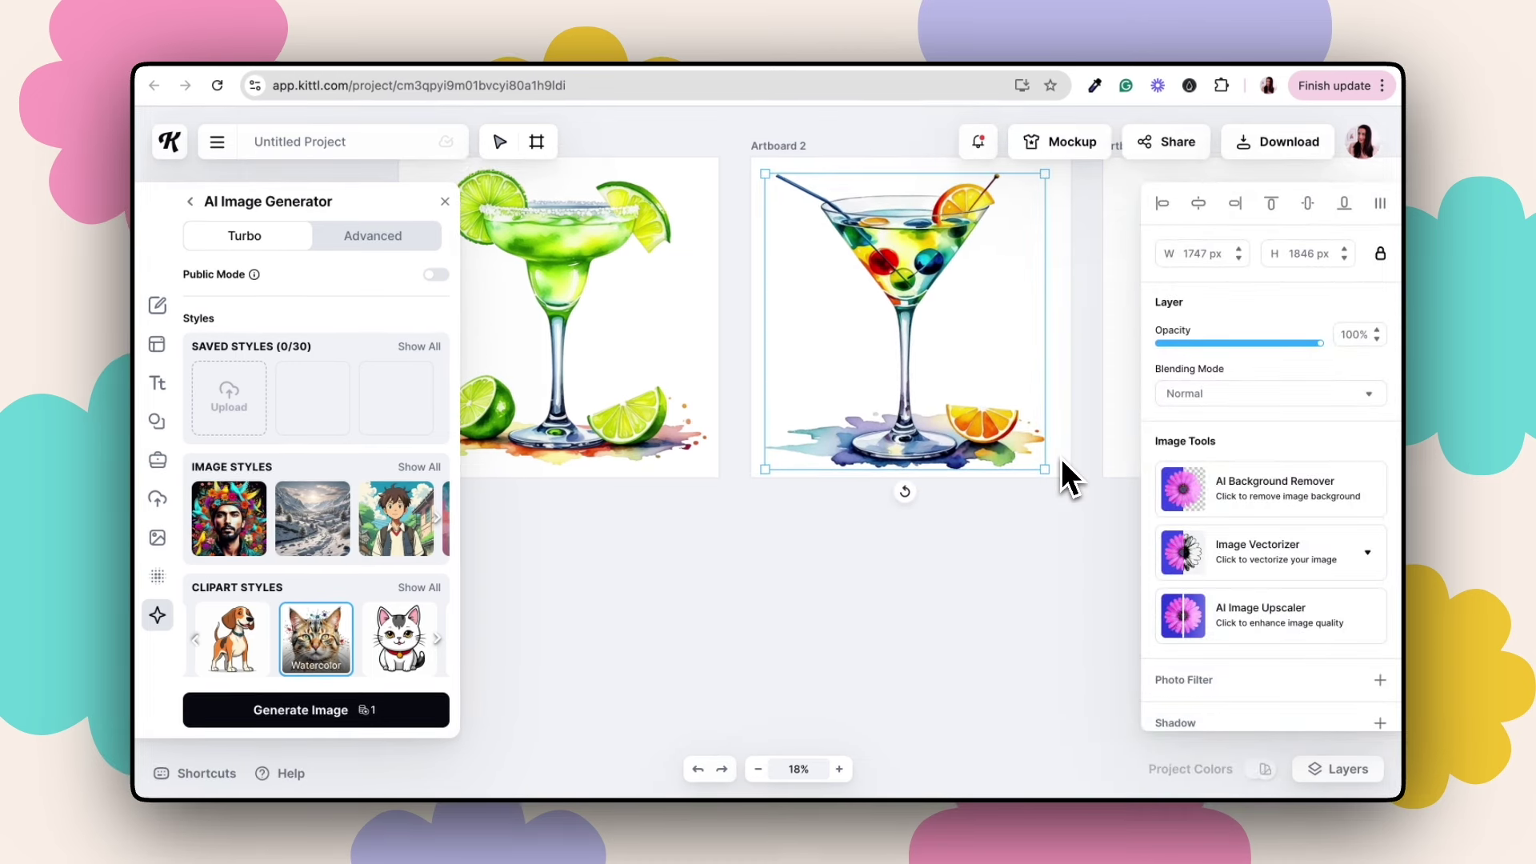
click(1024, 492)
- Review the row of cocktail artboards from Artboard 1 to Artboard 4
scroll(1022, 521, right, 8)
scroll(1025, 502, right, 3)
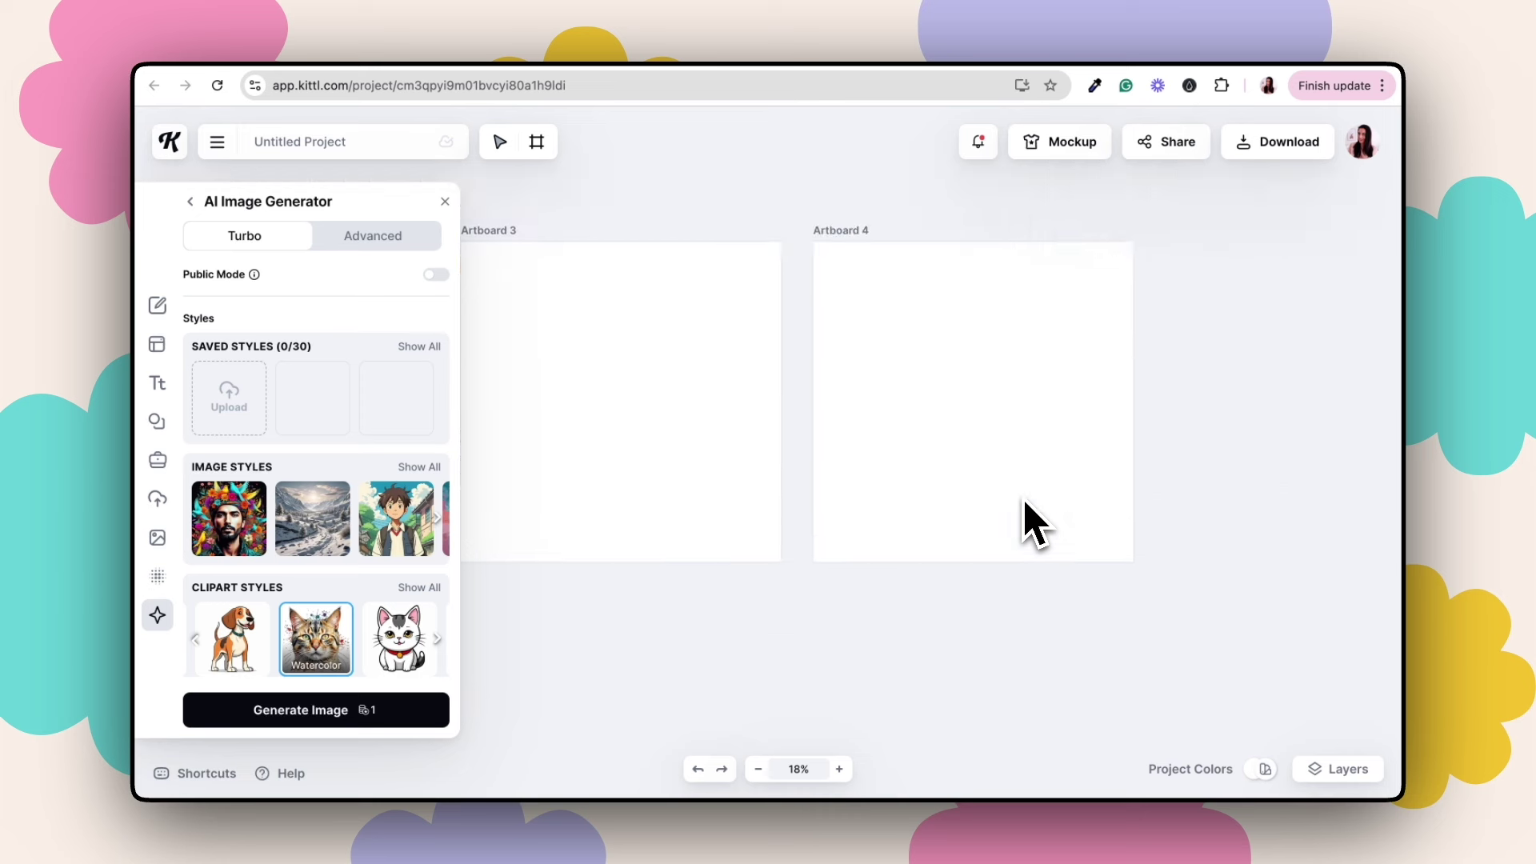
scroll(776, 368, left, 3)
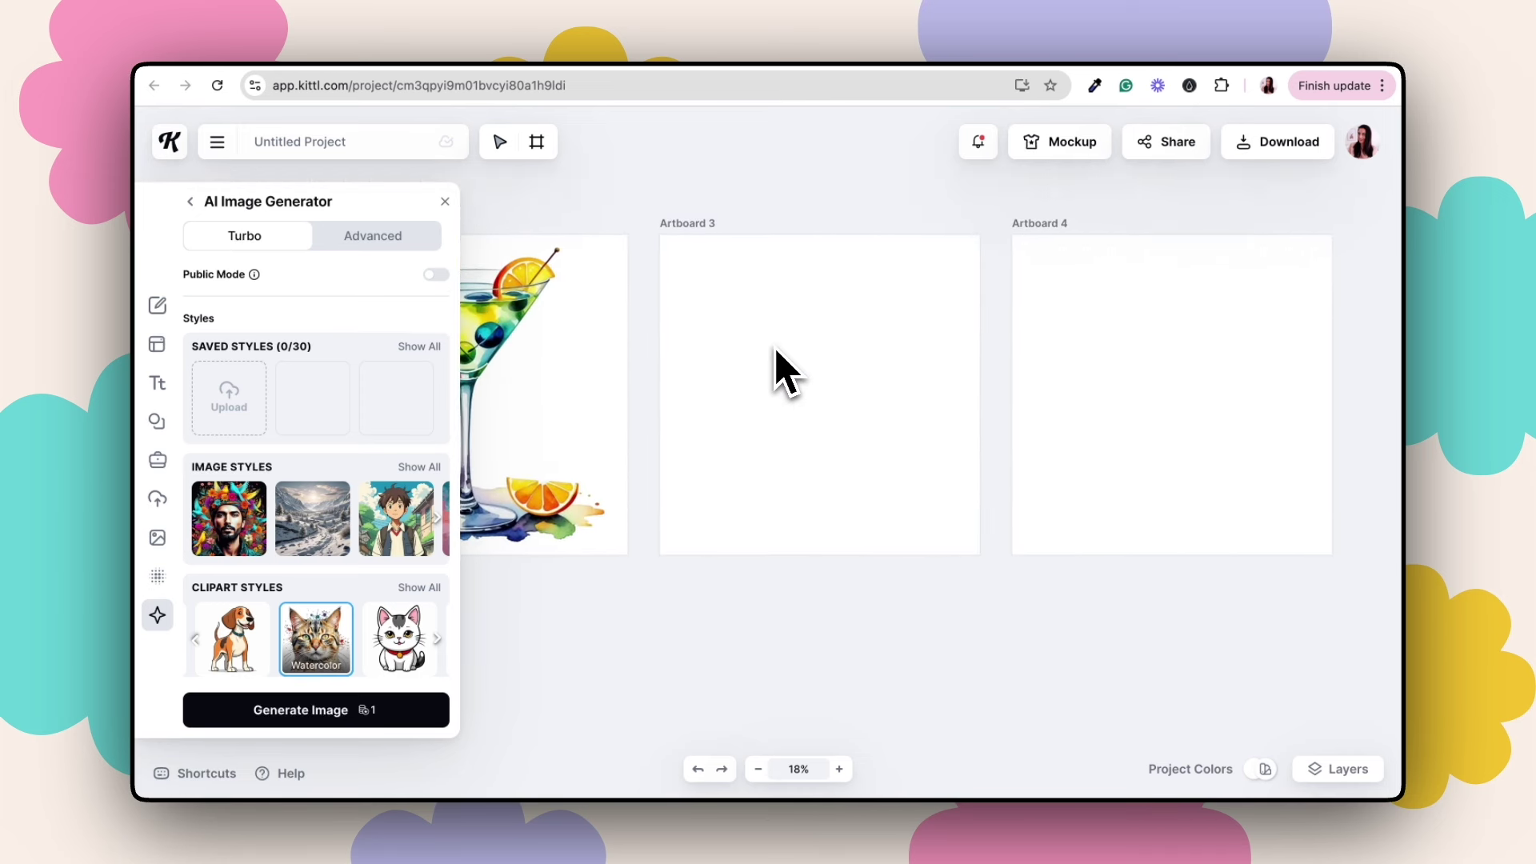
scroll(775, 350, left, 2)
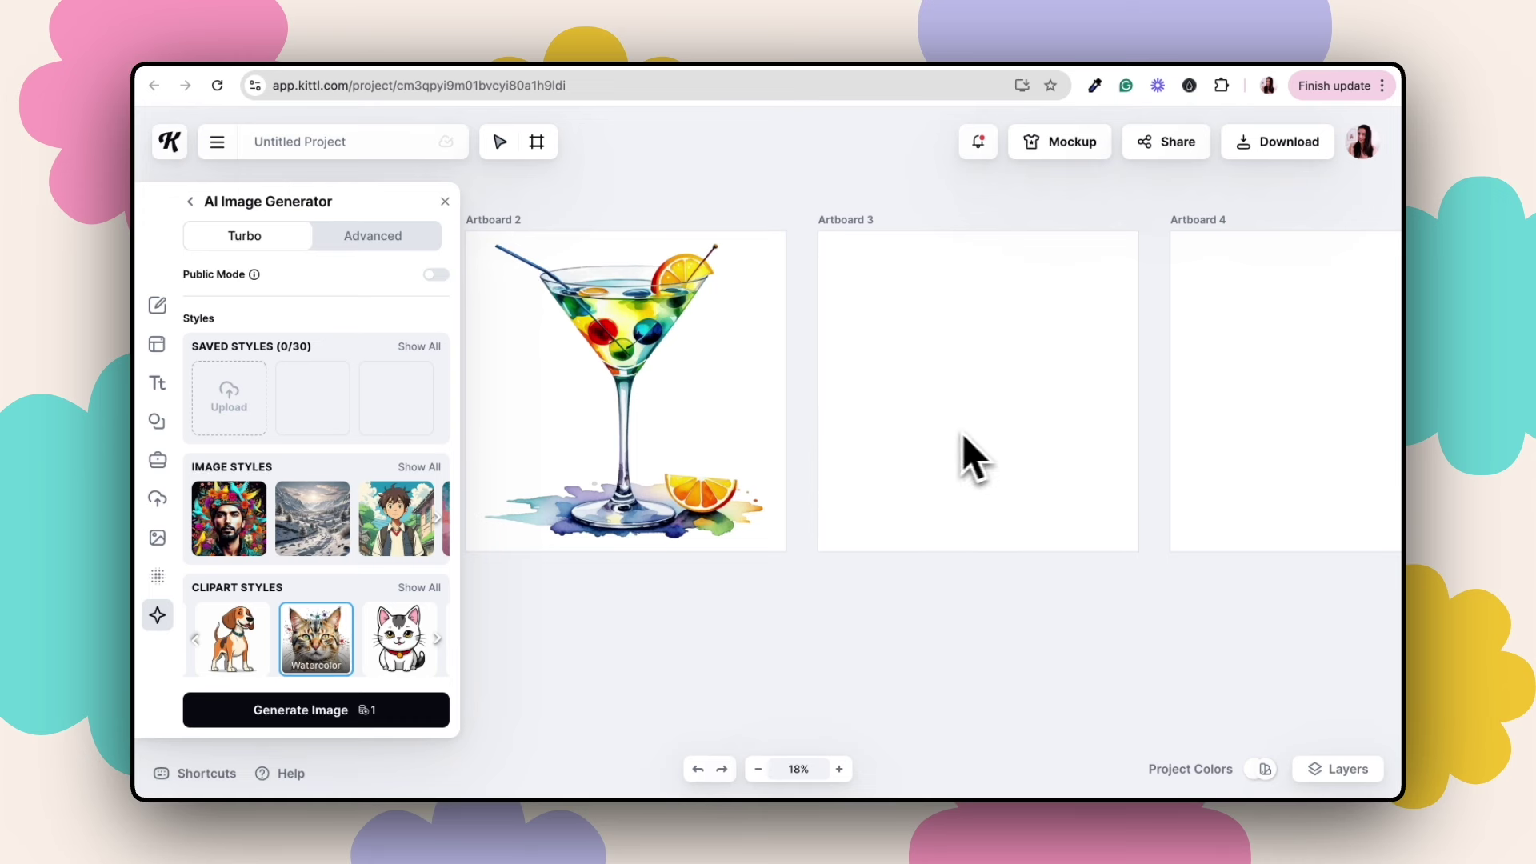
scroll(952, 439, down, 5)
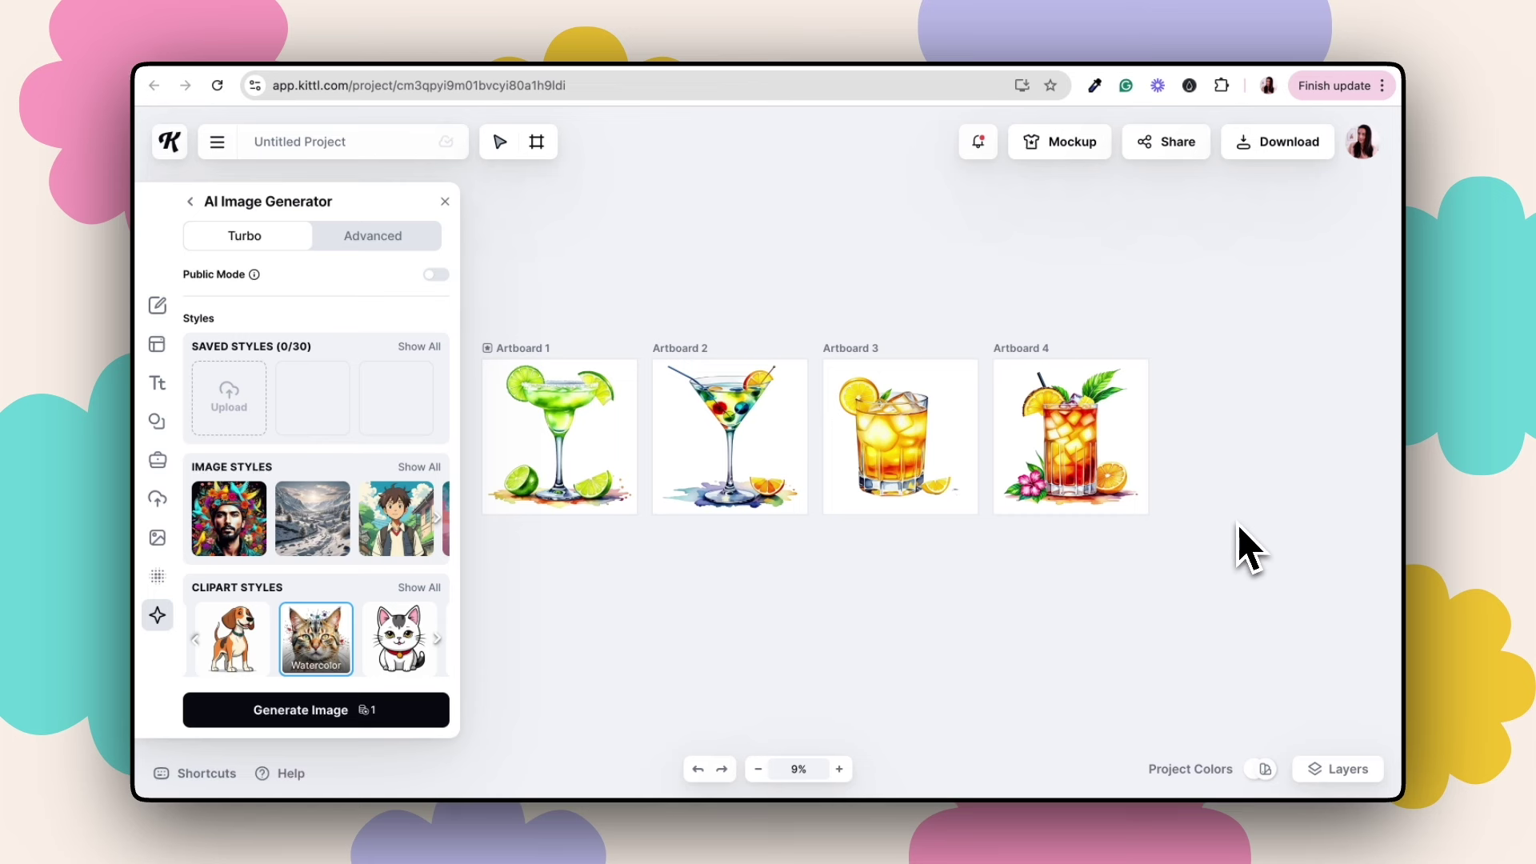
scroll(1239, 526, up, 1)
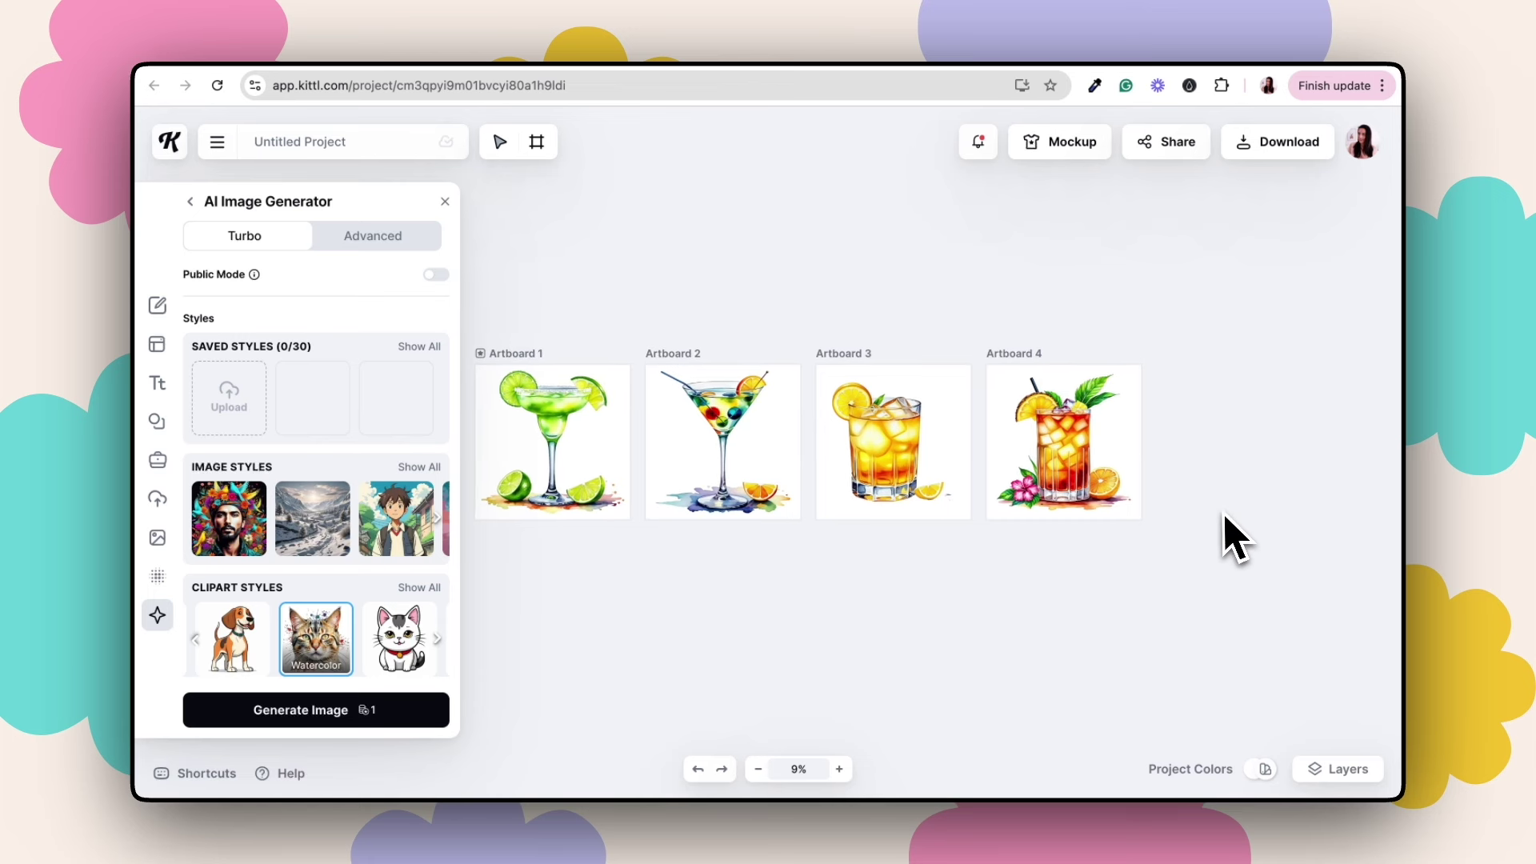
scroll(1212, 529, up, 1)
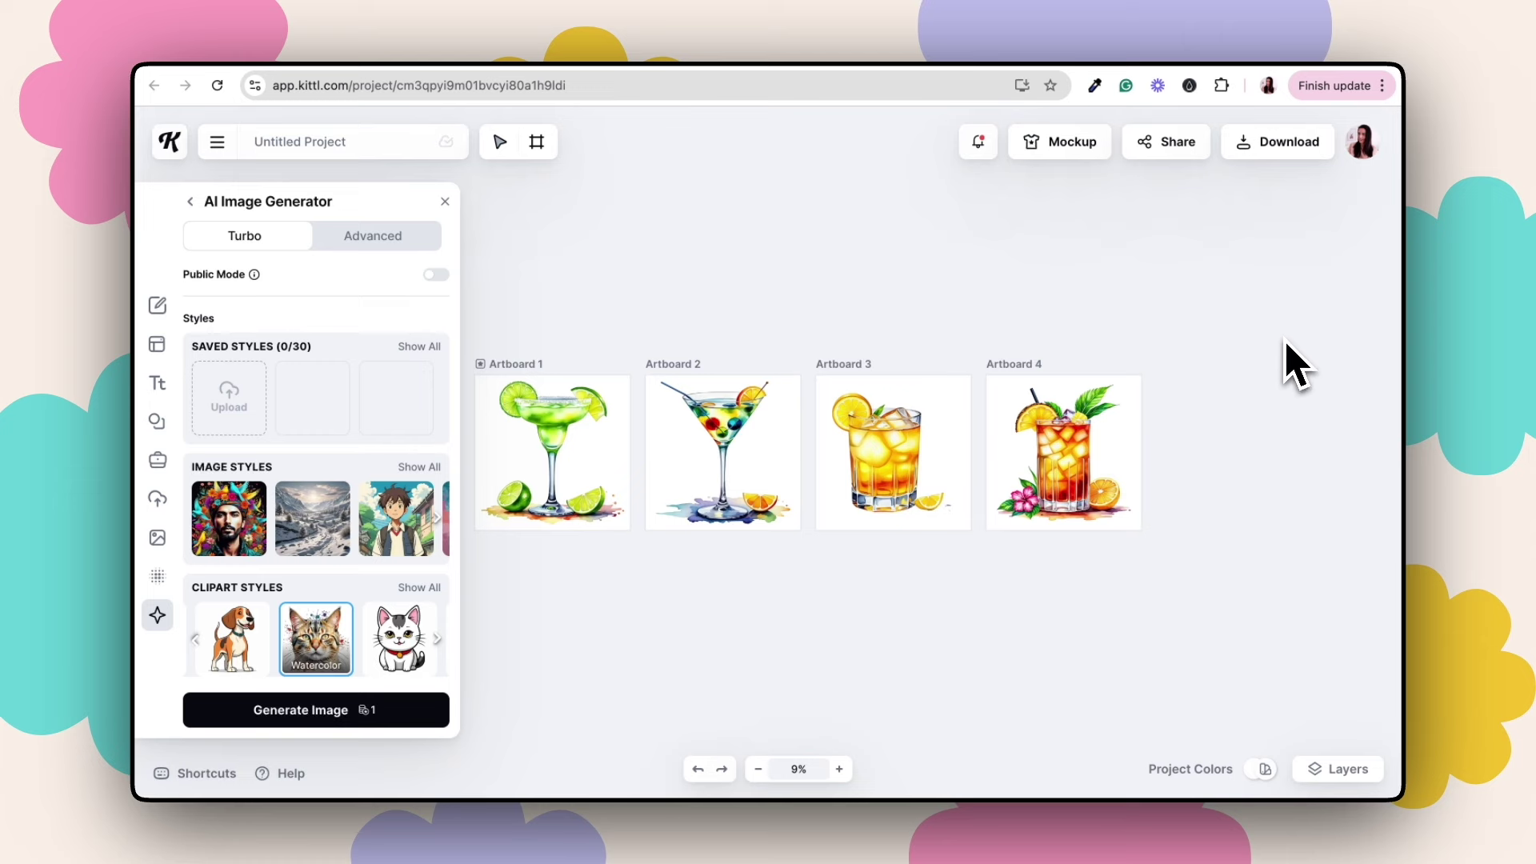
- Close the image generator and download all four artboards as 2000 × 2000 px PNG files at 300 resolution with Remove Background enabled
click(445, 201)
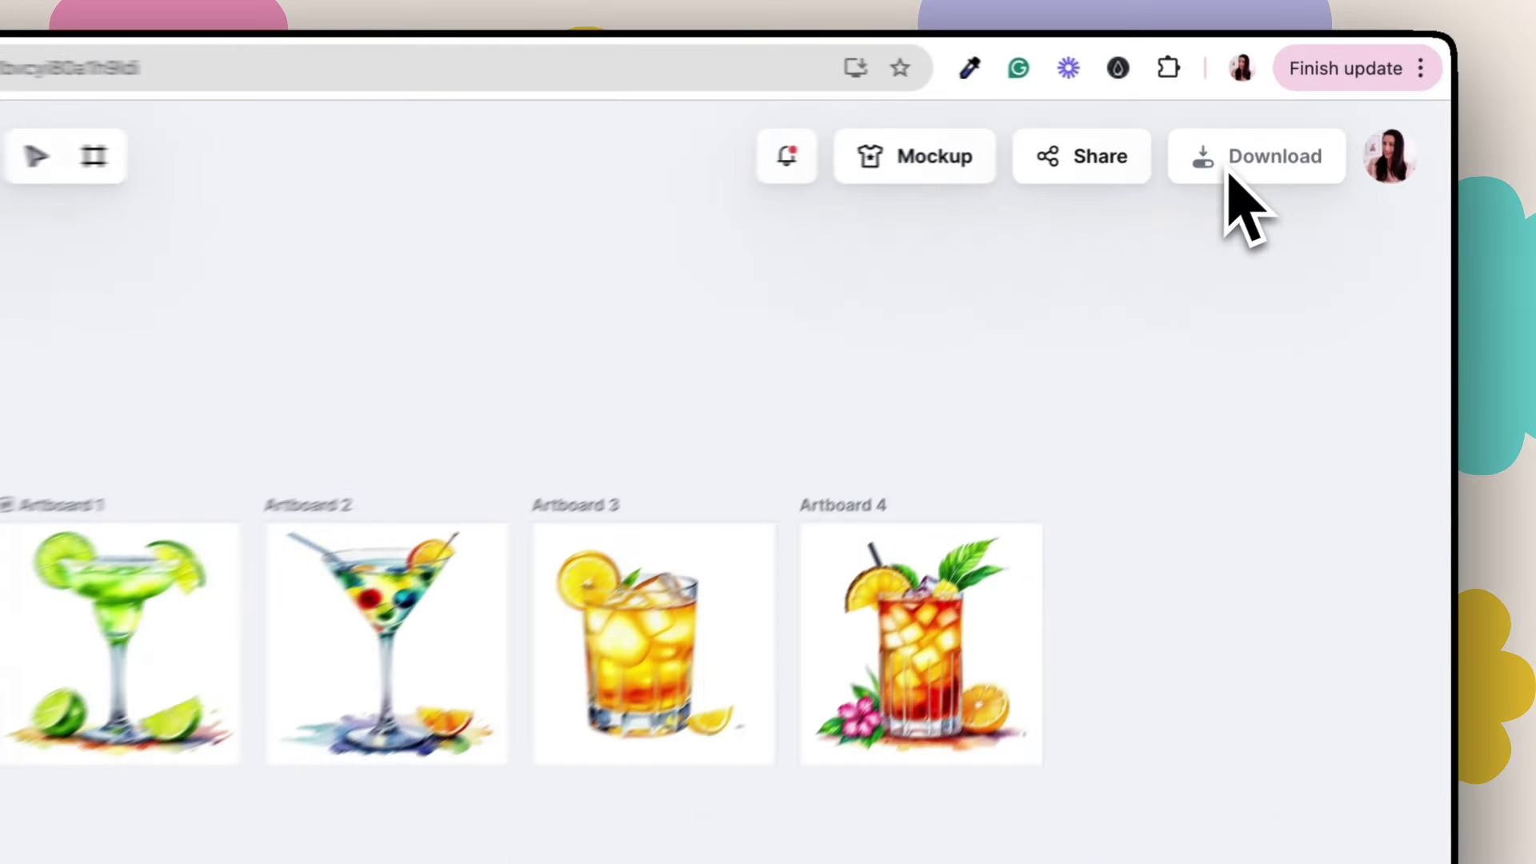
click(1264, 152)
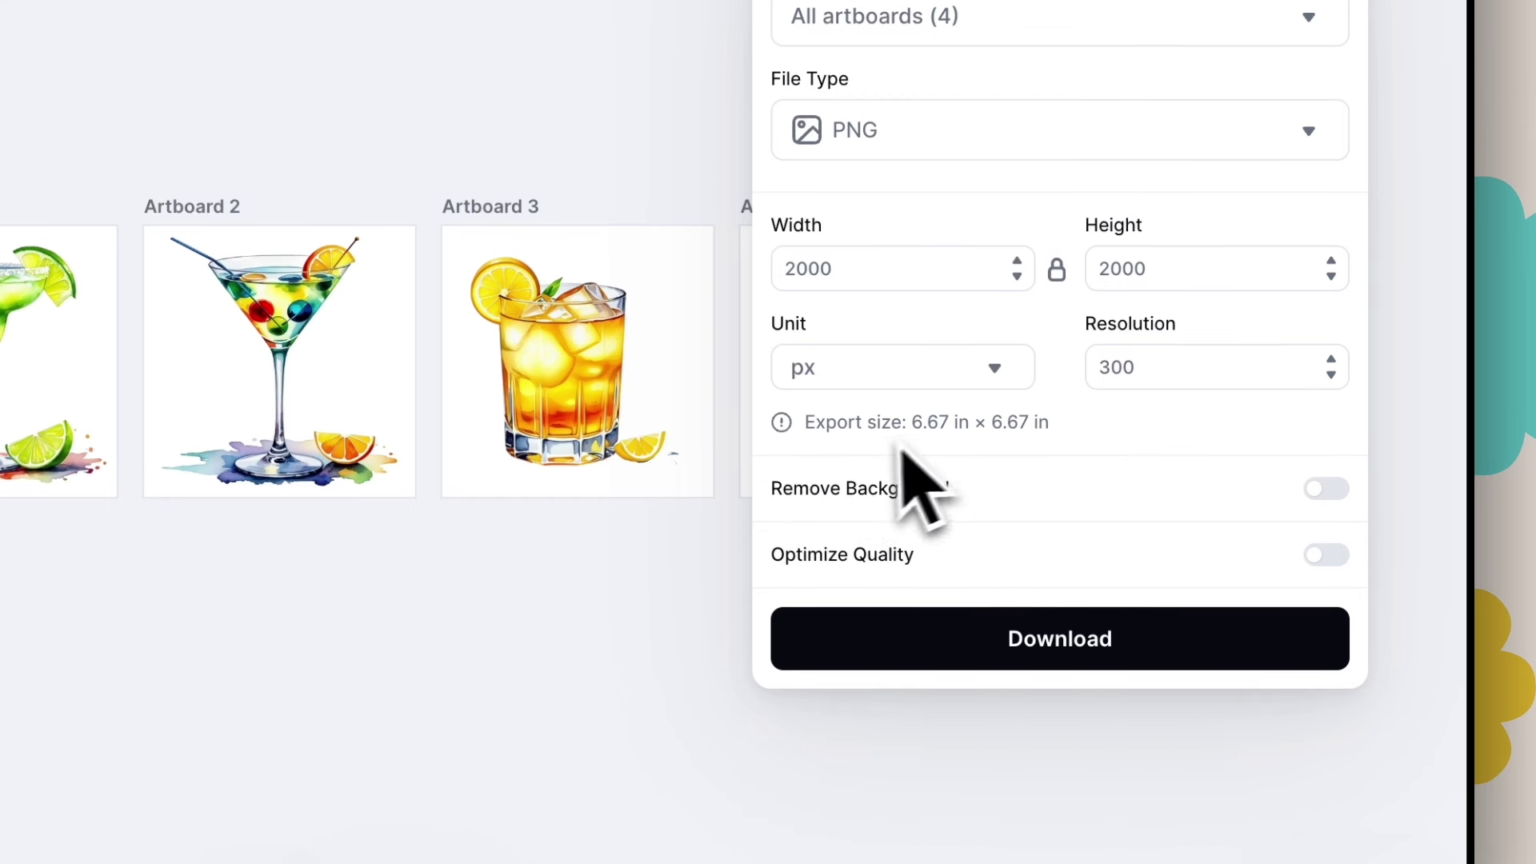
click(1324, 489)
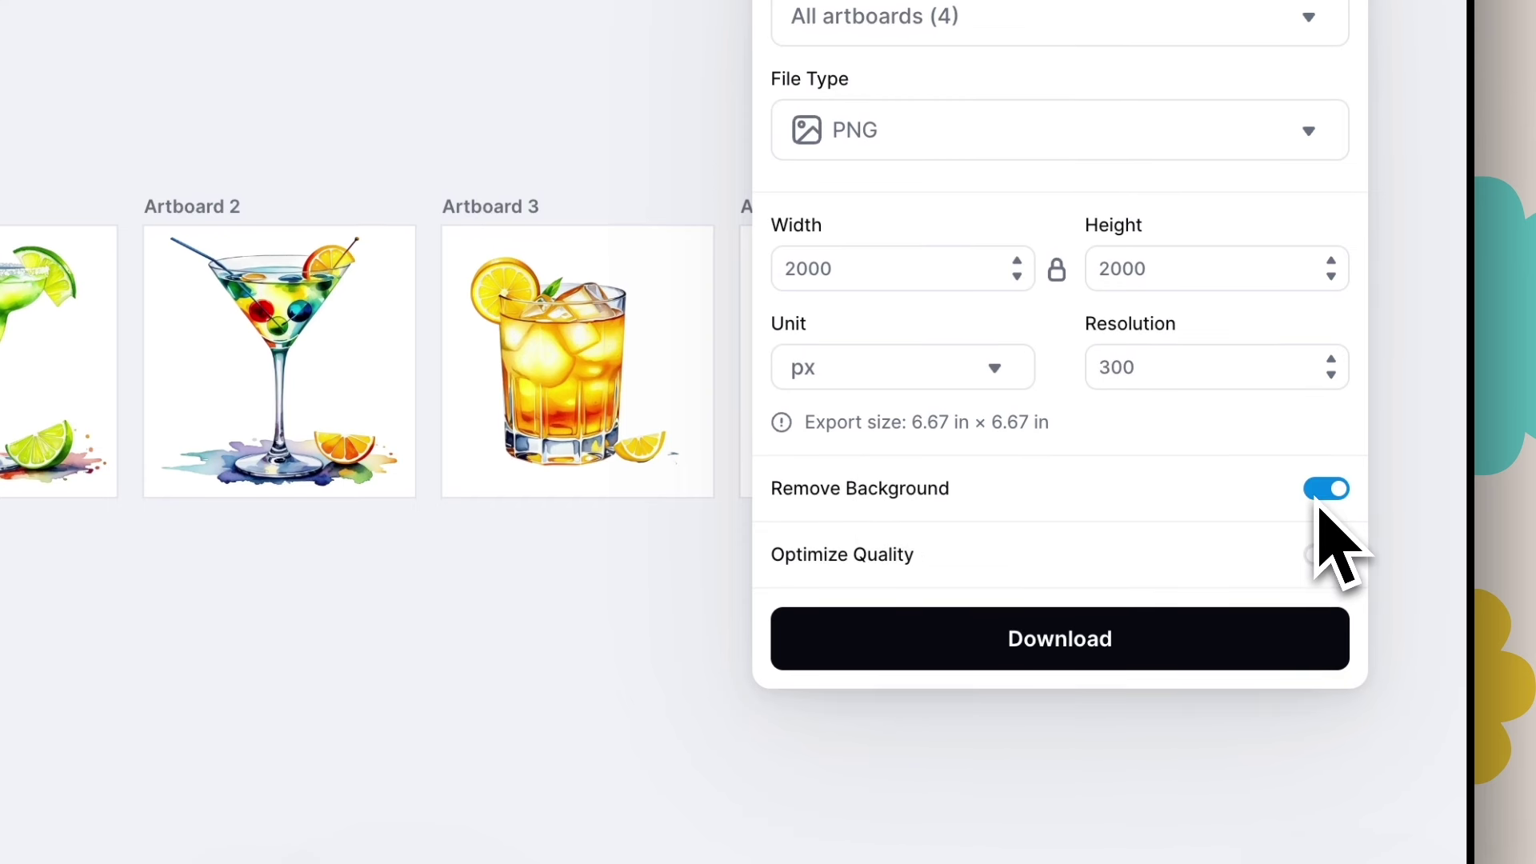
click(1083, 661)
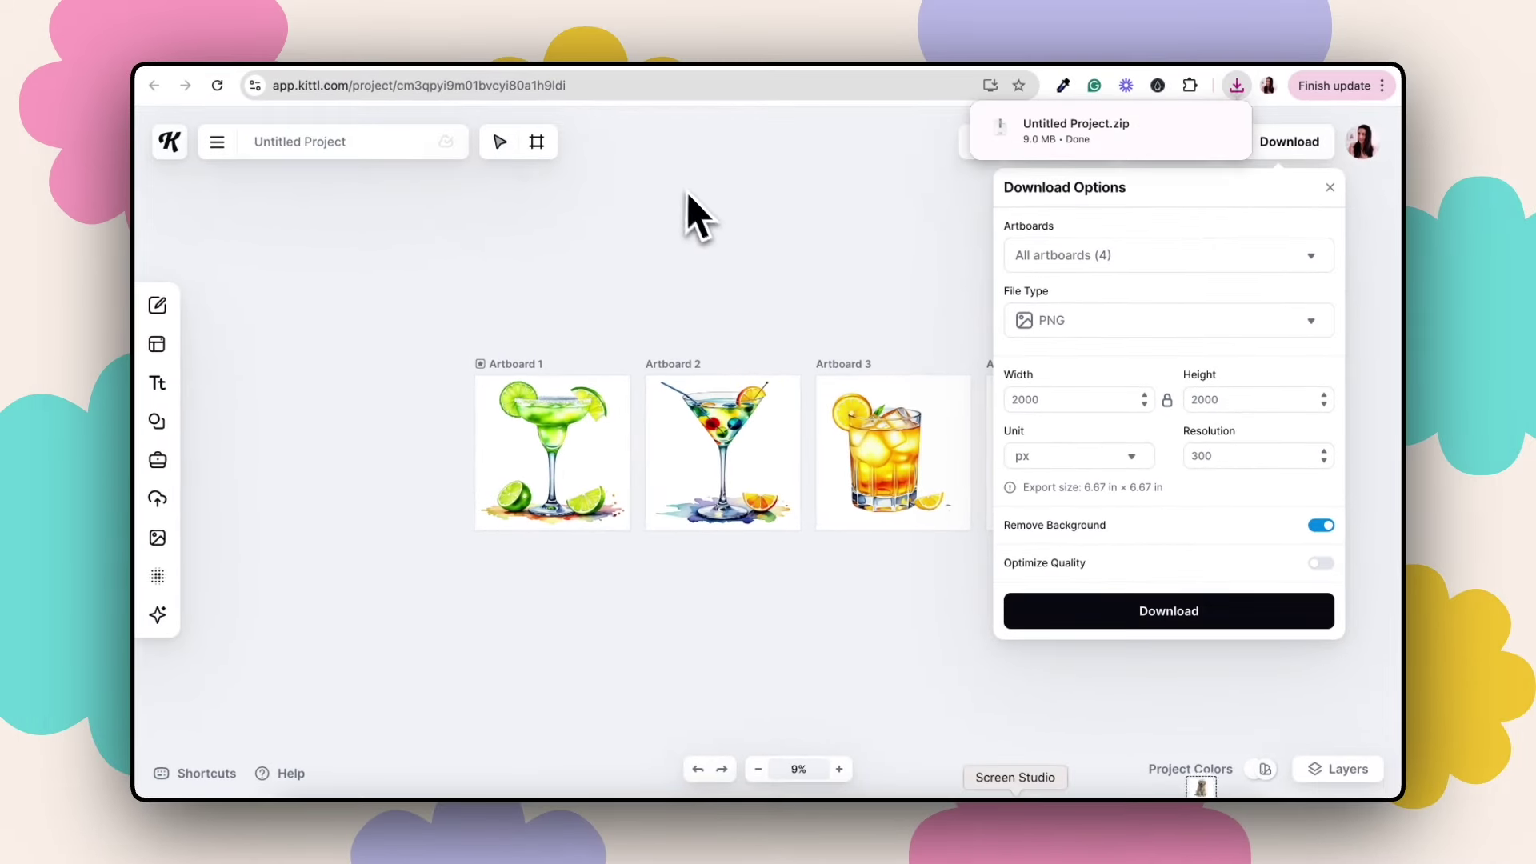
click(690, 216)
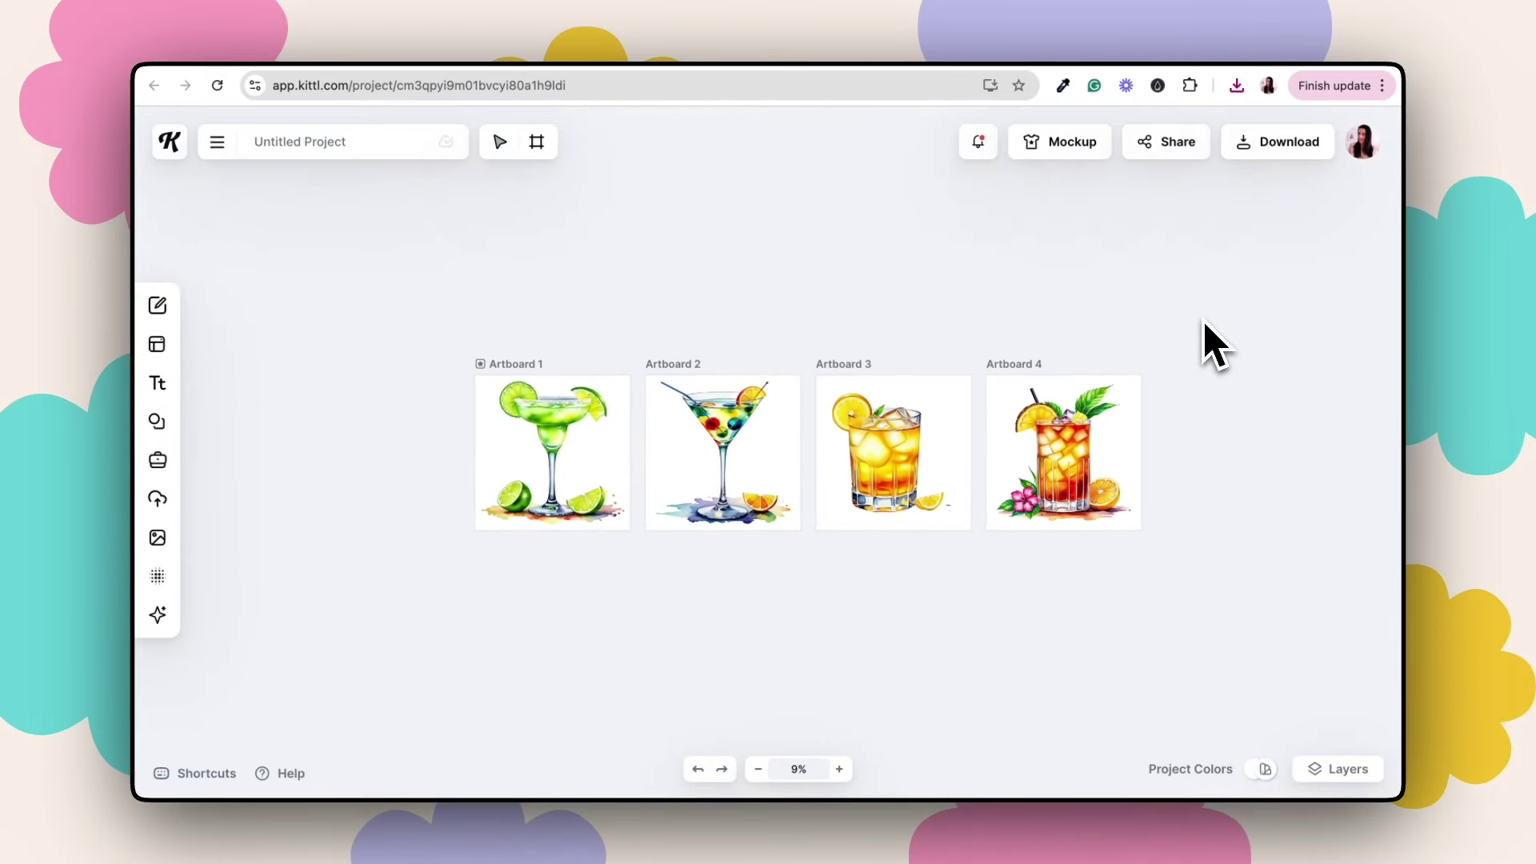
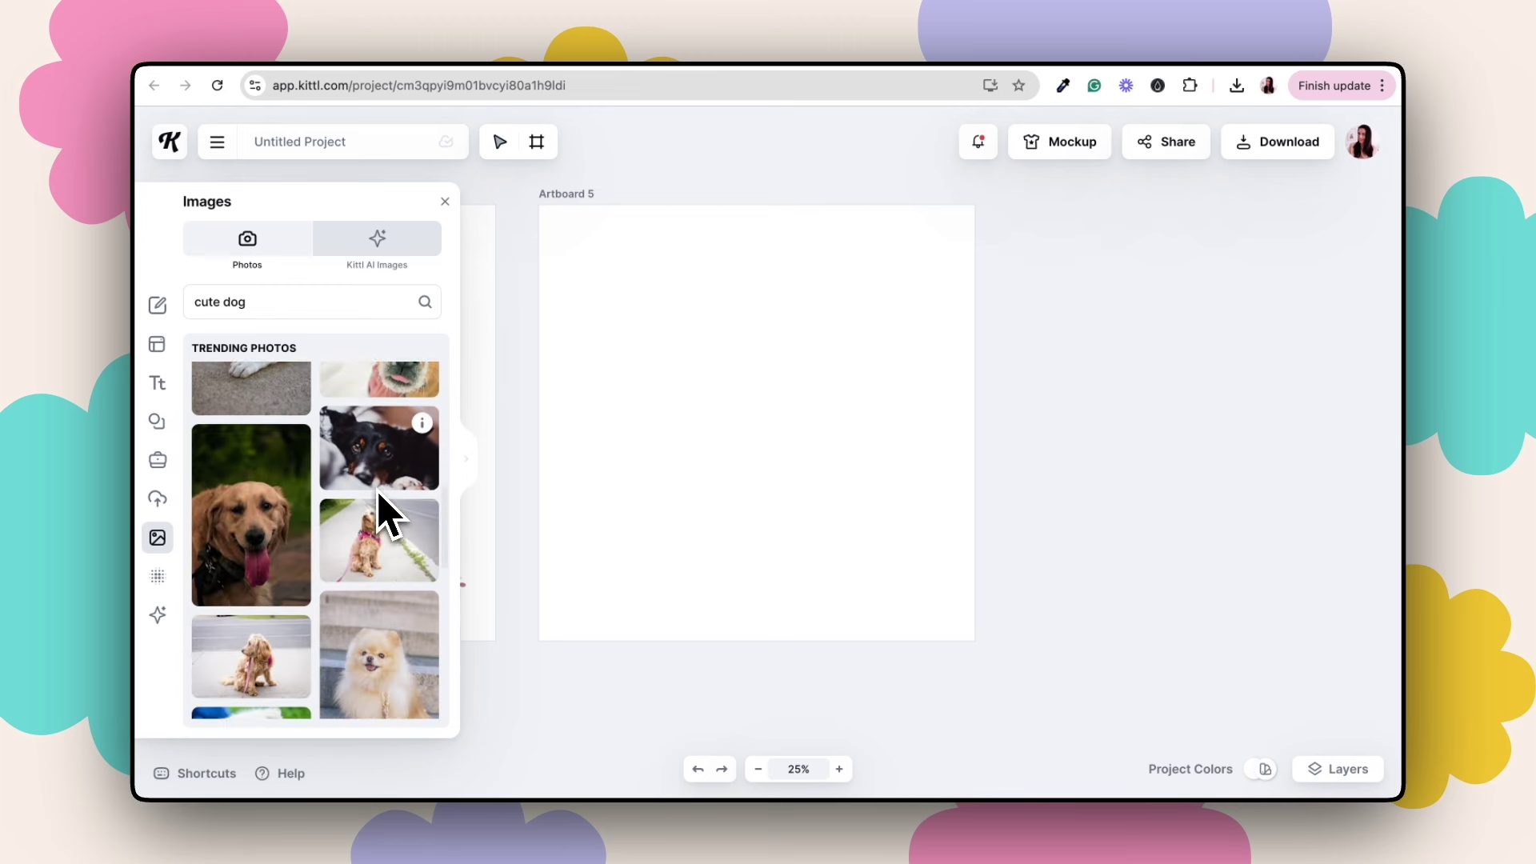
- Browse the "cute dog" photos, add the curly brown dog in the green wheelbarrow to Artboard 5, and select the artboard
scroll(382, 512, down, 1)
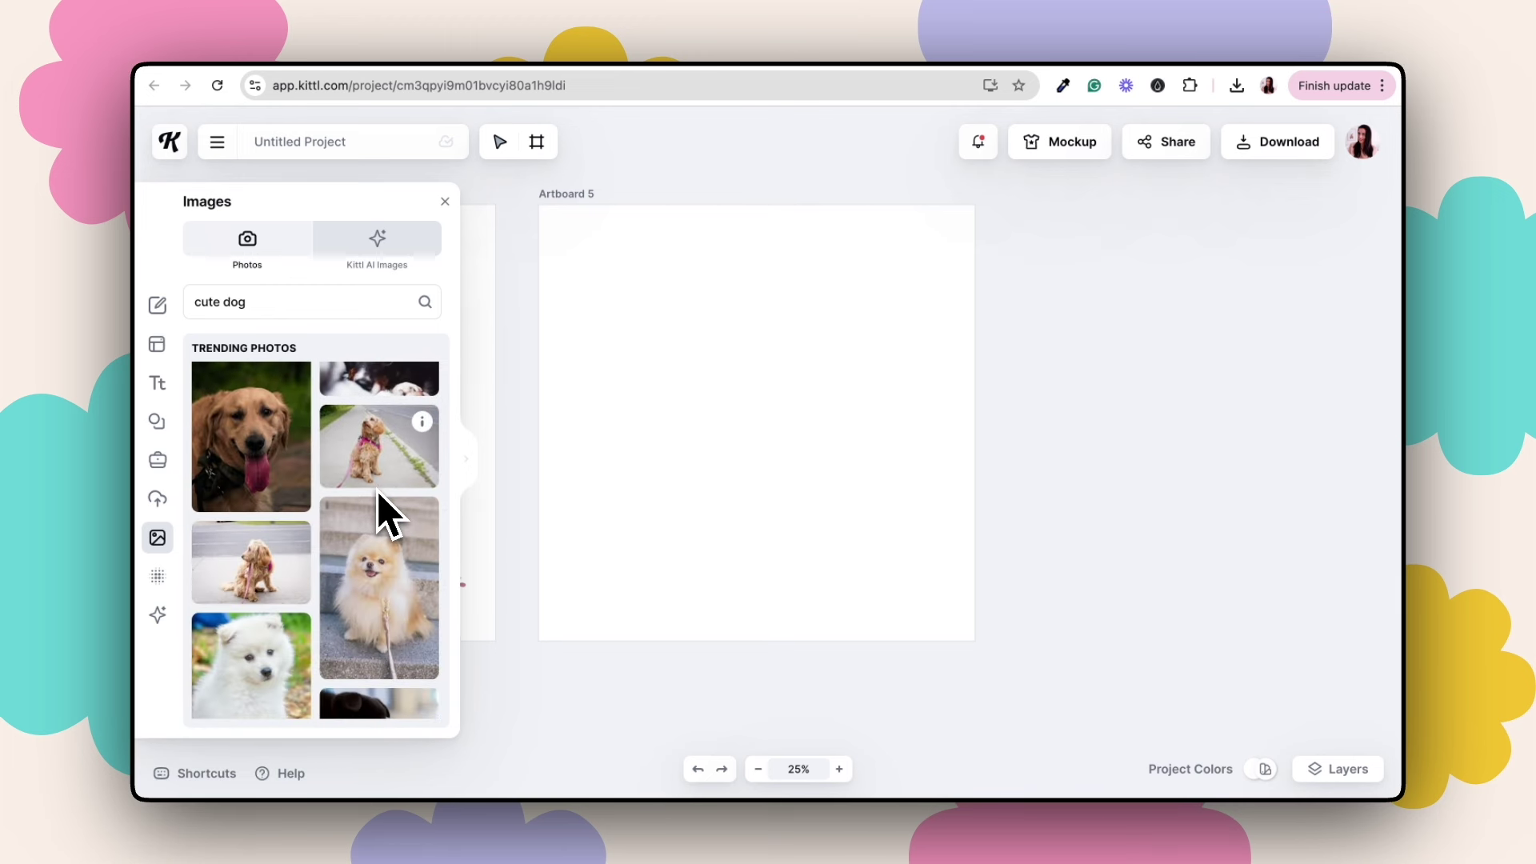
scroll(383, 512, down, 2)
scroll(382, 512, down, 2)
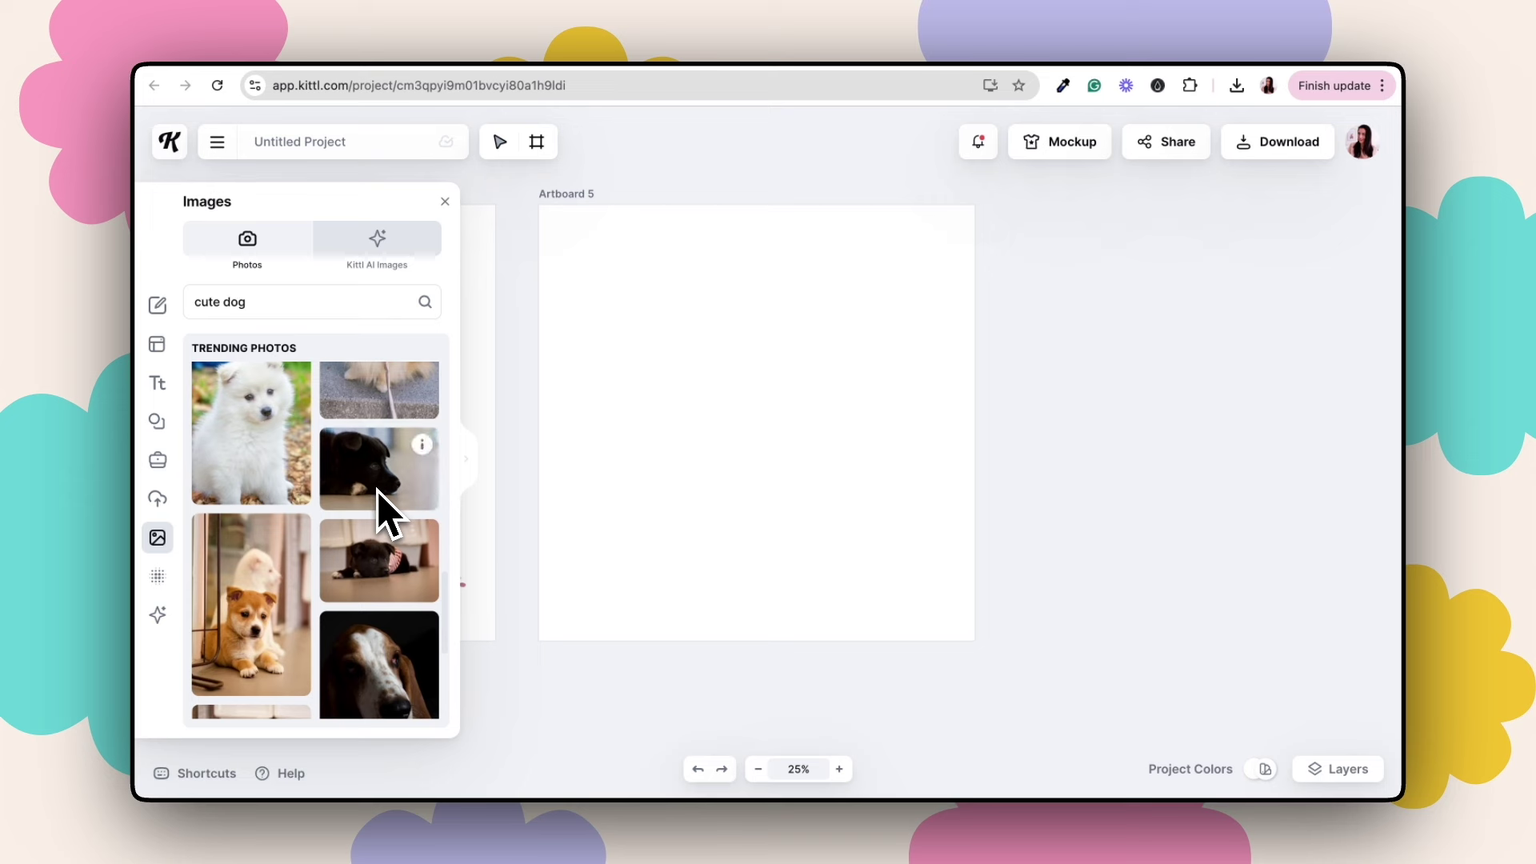
scroll(383, 512, down, 4)
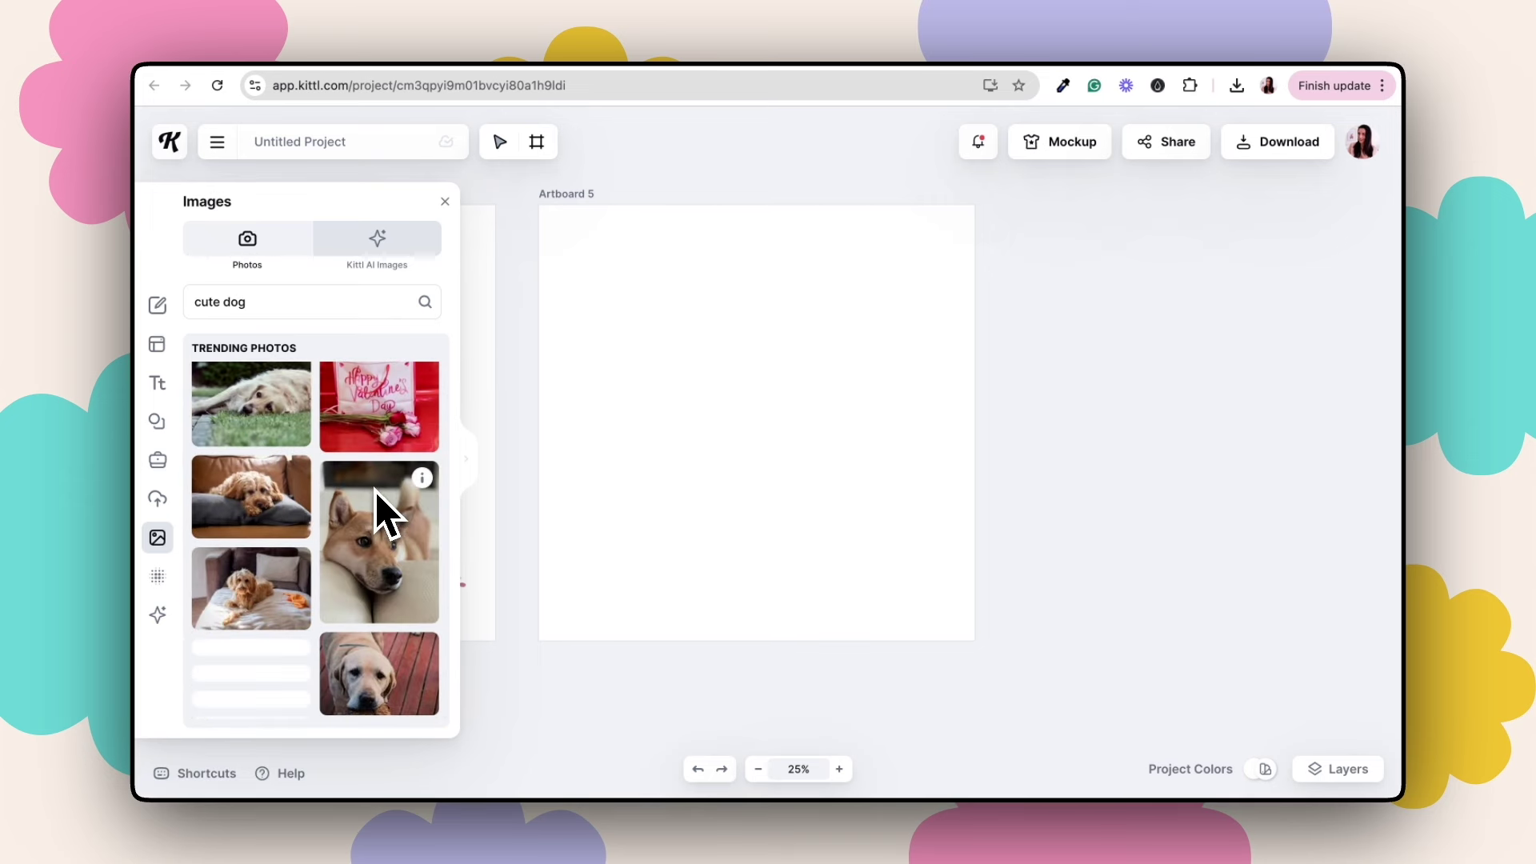
scroll(376, 518, down, 4)
scroll(367, 520, down, 4)
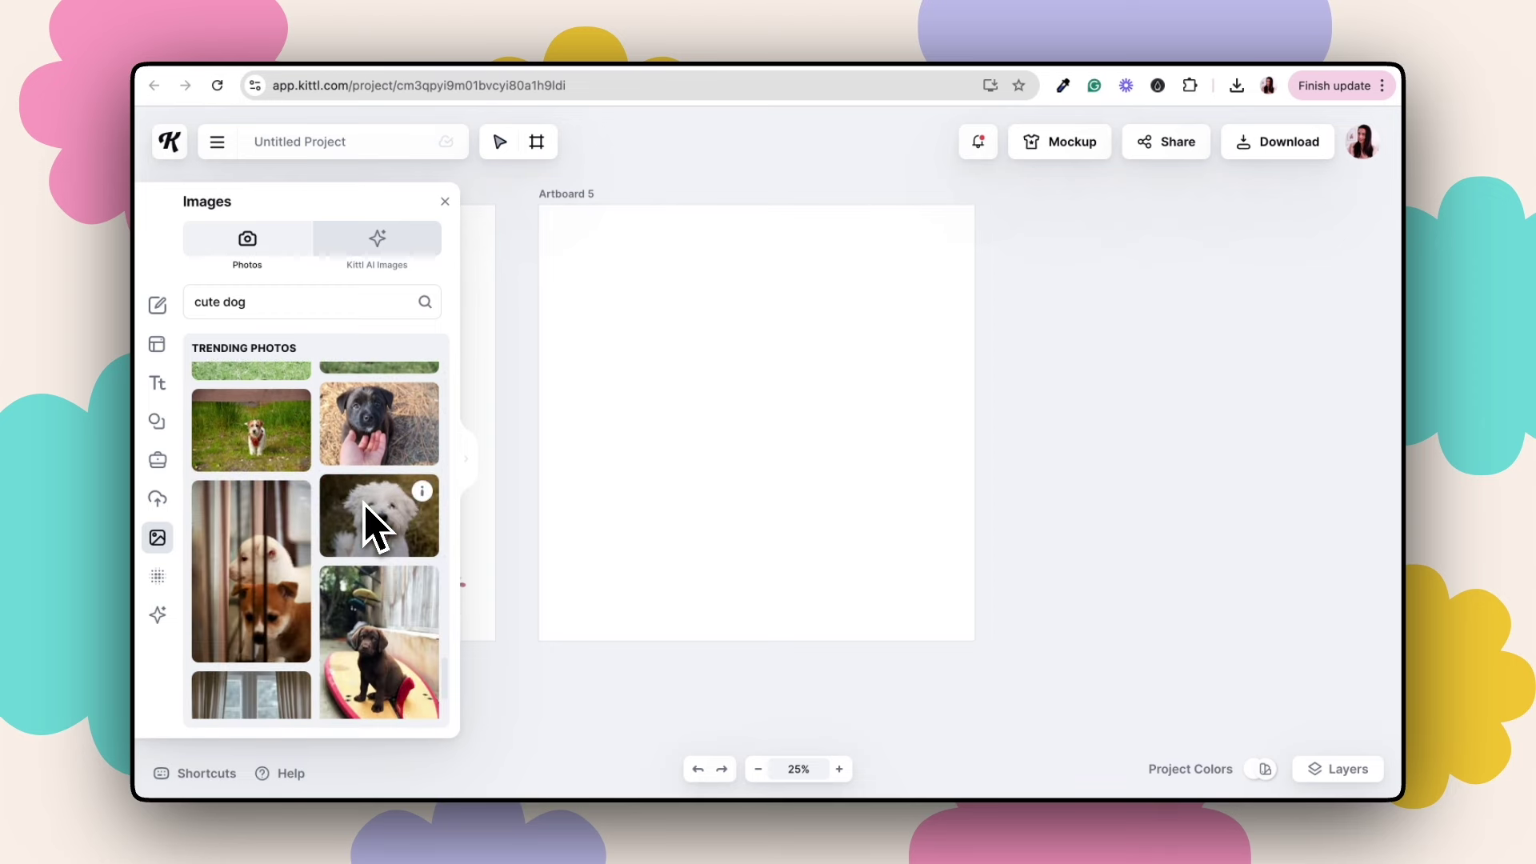
click(368, 524)
click(998, 425)
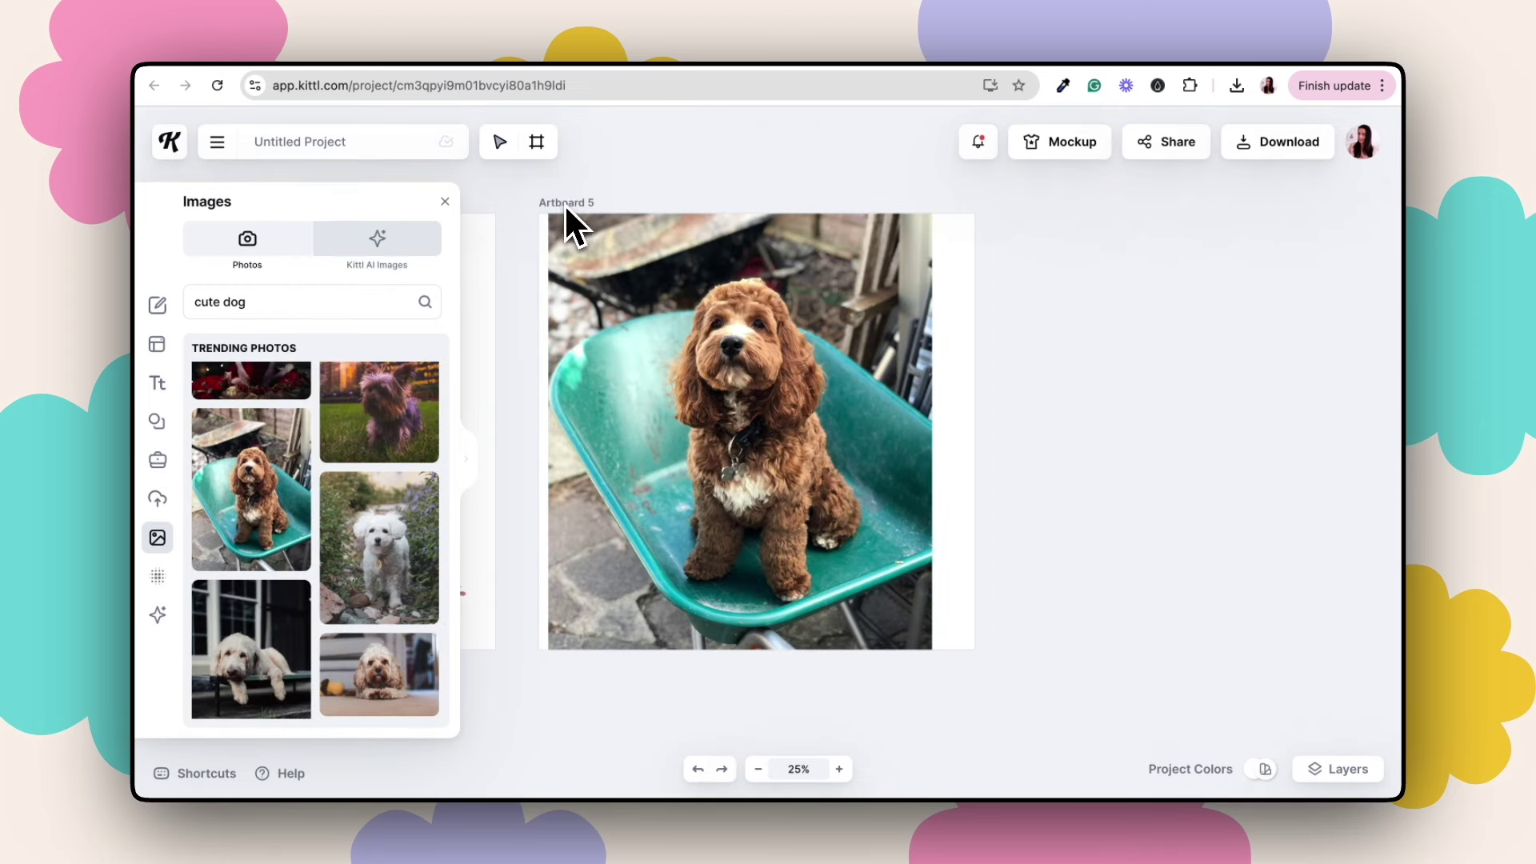
click(565, 203)
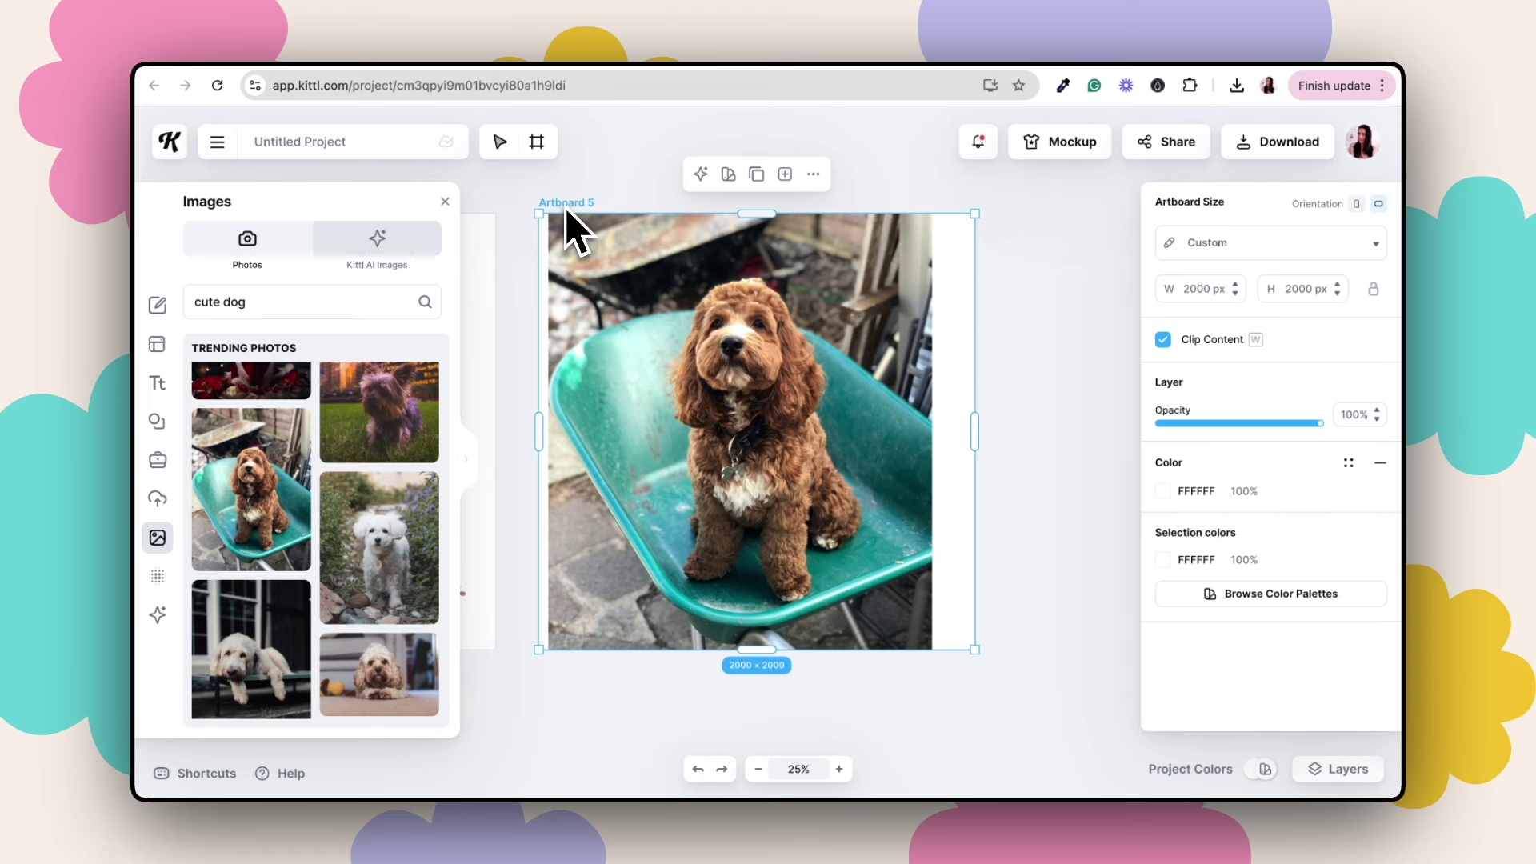
- Duplicate Artboard 5 and delete the dog photo from the copied artboard
click(756, 173)
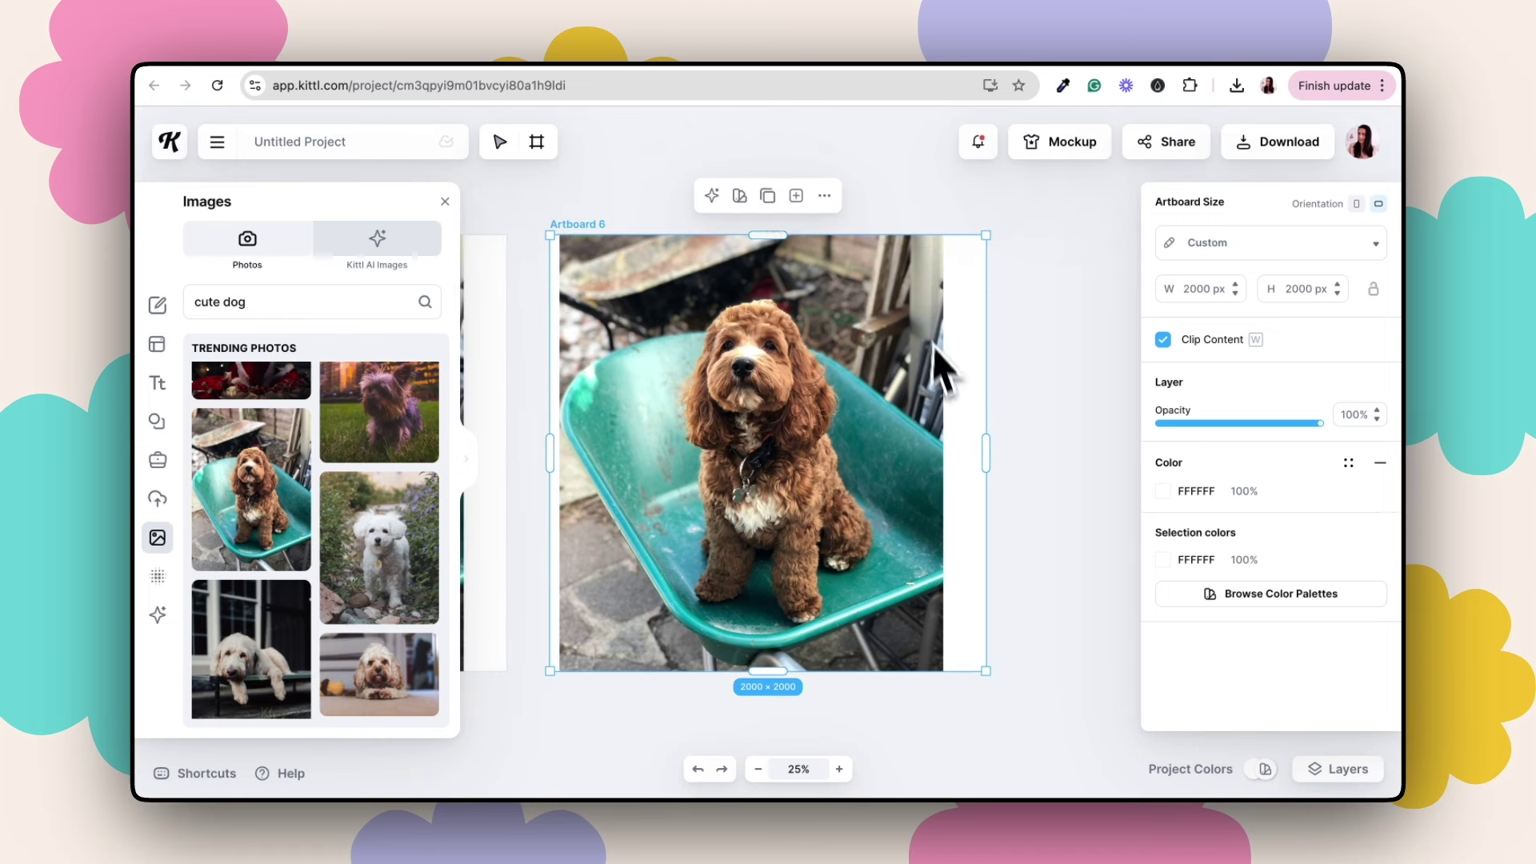
click(812, 371)
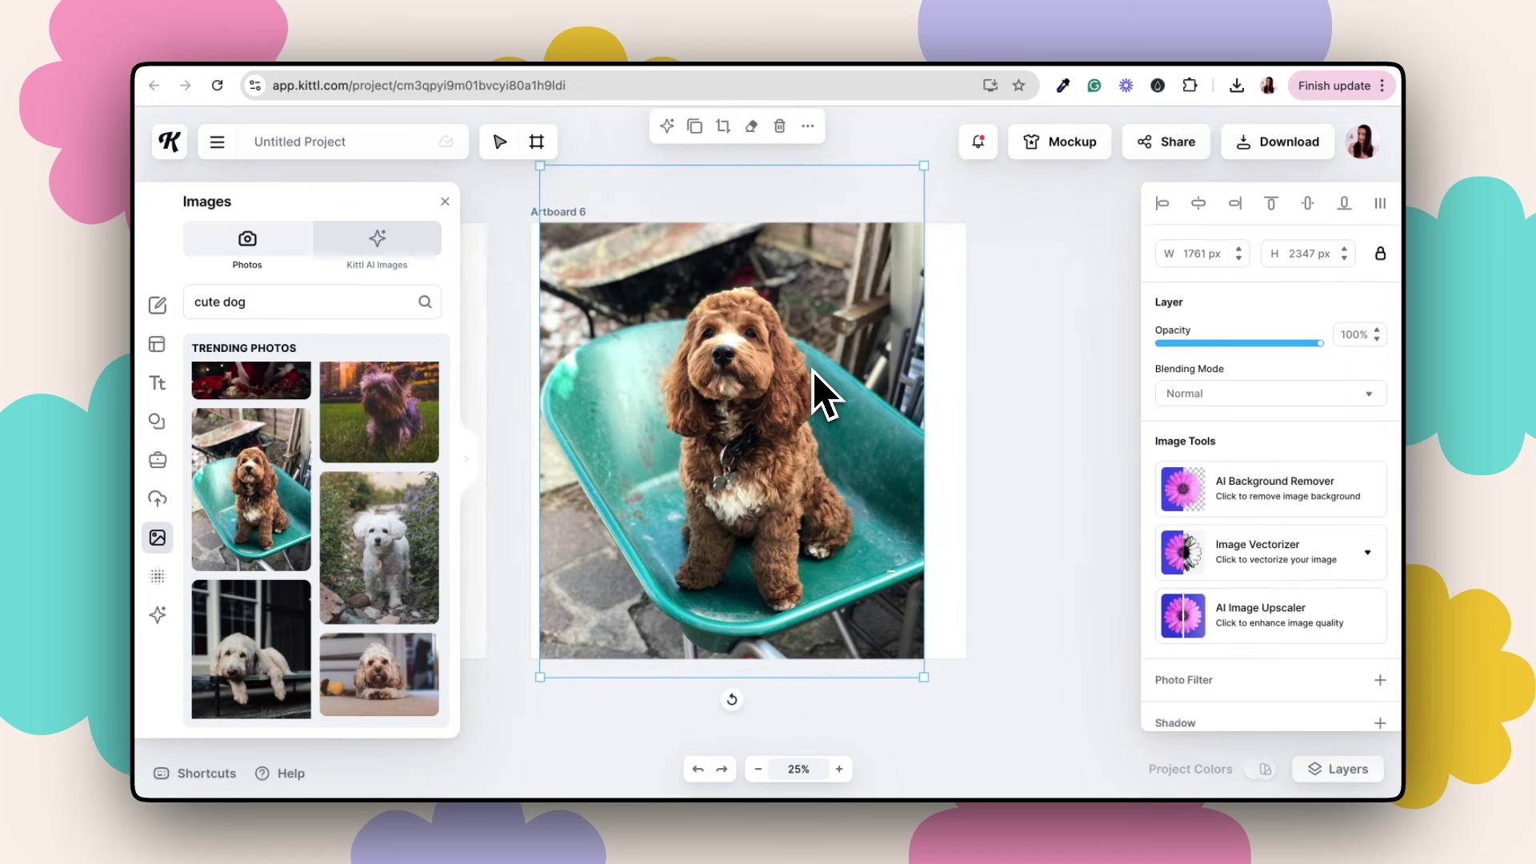
key(BackSpace)
- Browse more "cute dog" photos in the expanded image library and add the brown-and-white spaniel standing on wooden boards to Artboard 6
scroll(320, 544, down, 2)
scroll(319, 530, down, 5)
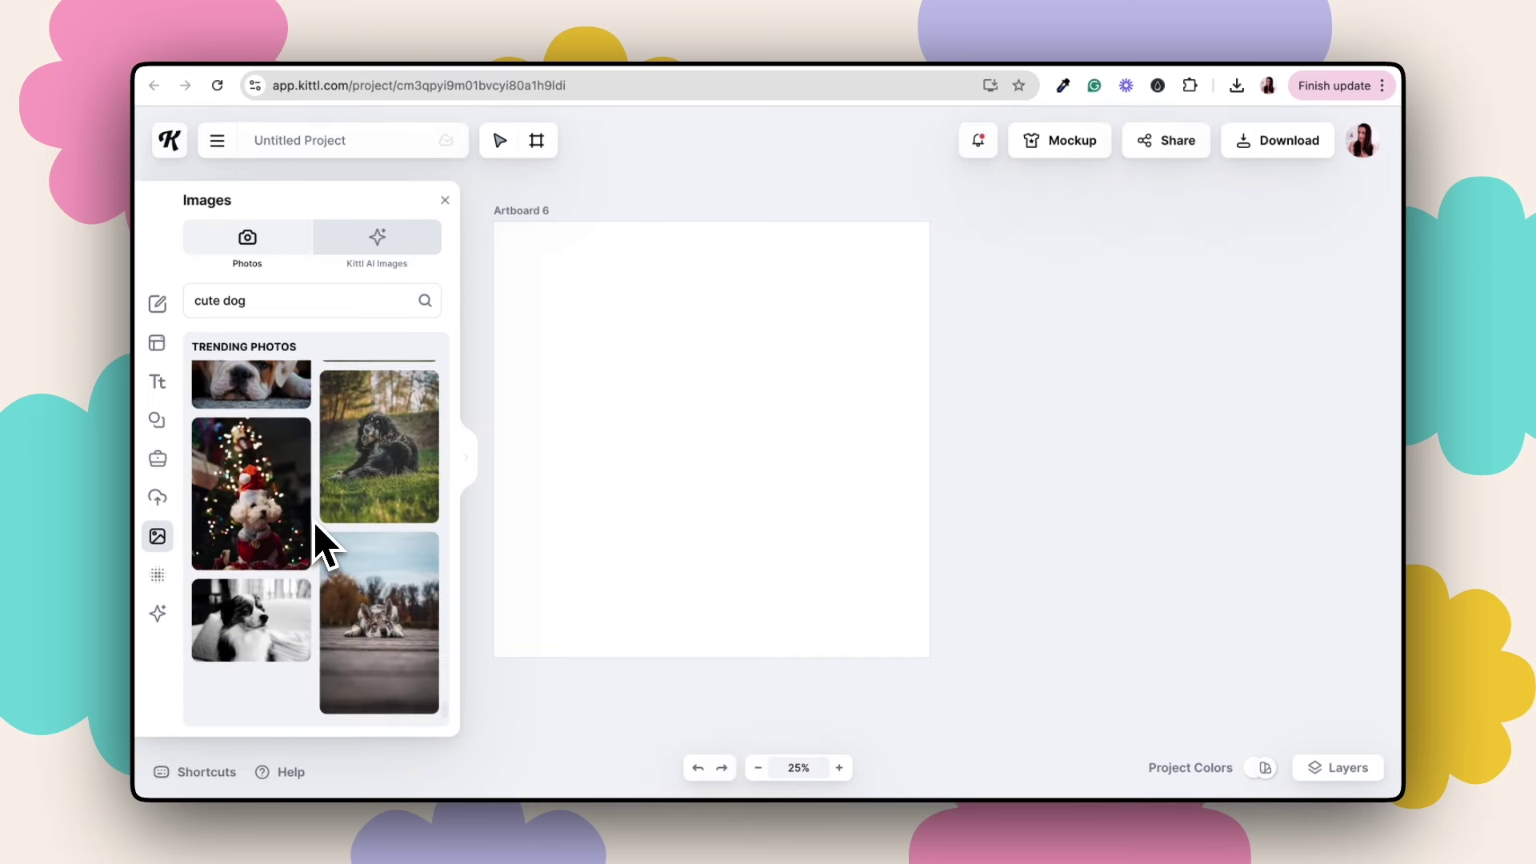
scroll(383, 500, down, 3)
scroll(383, 502, down, 4)
click(472, 481)
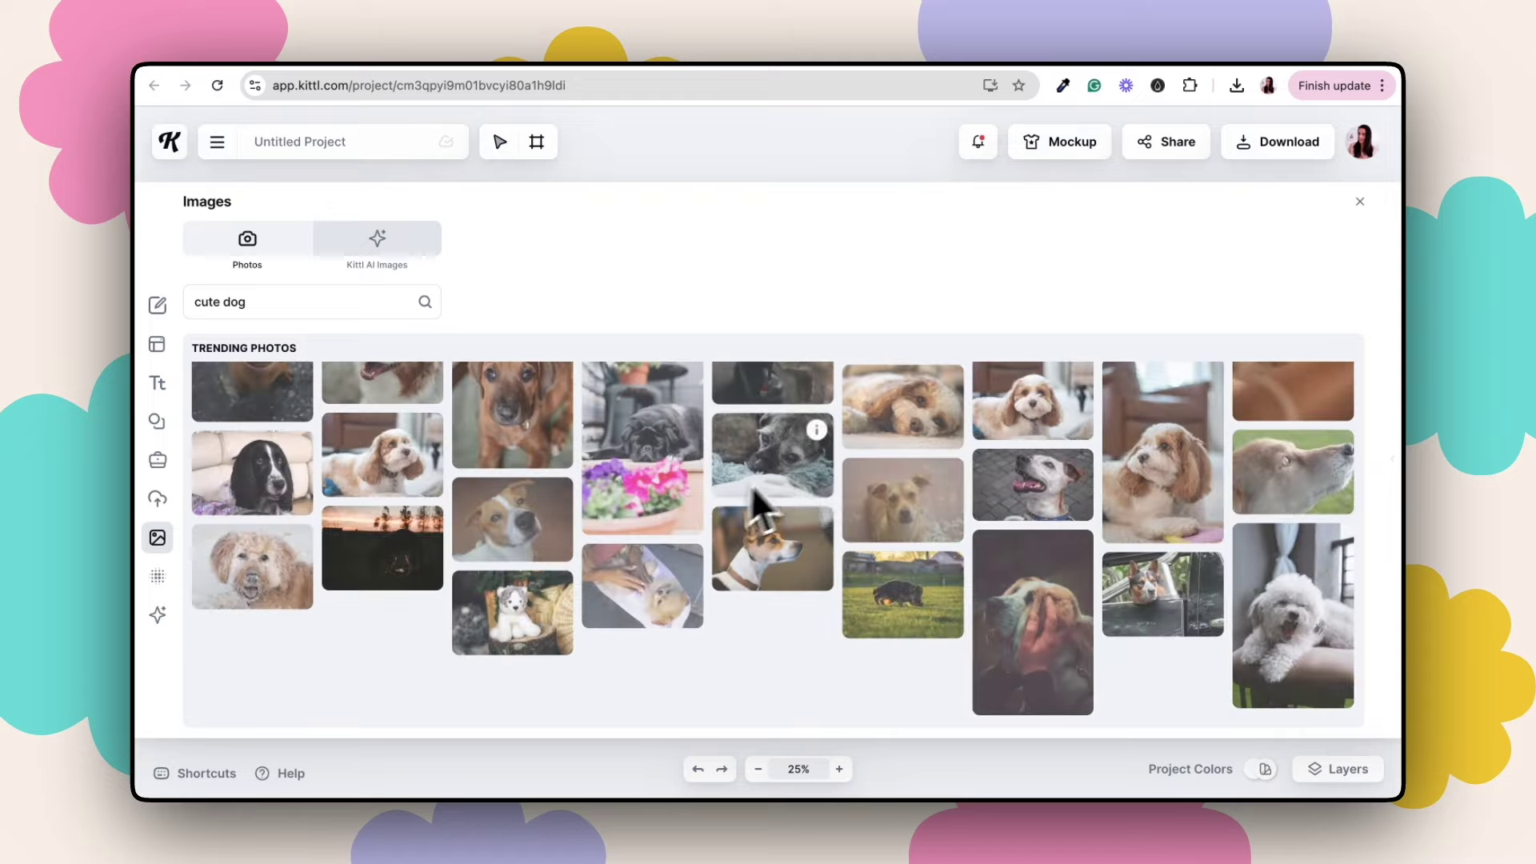
scroll(1024, 568, down, 10)
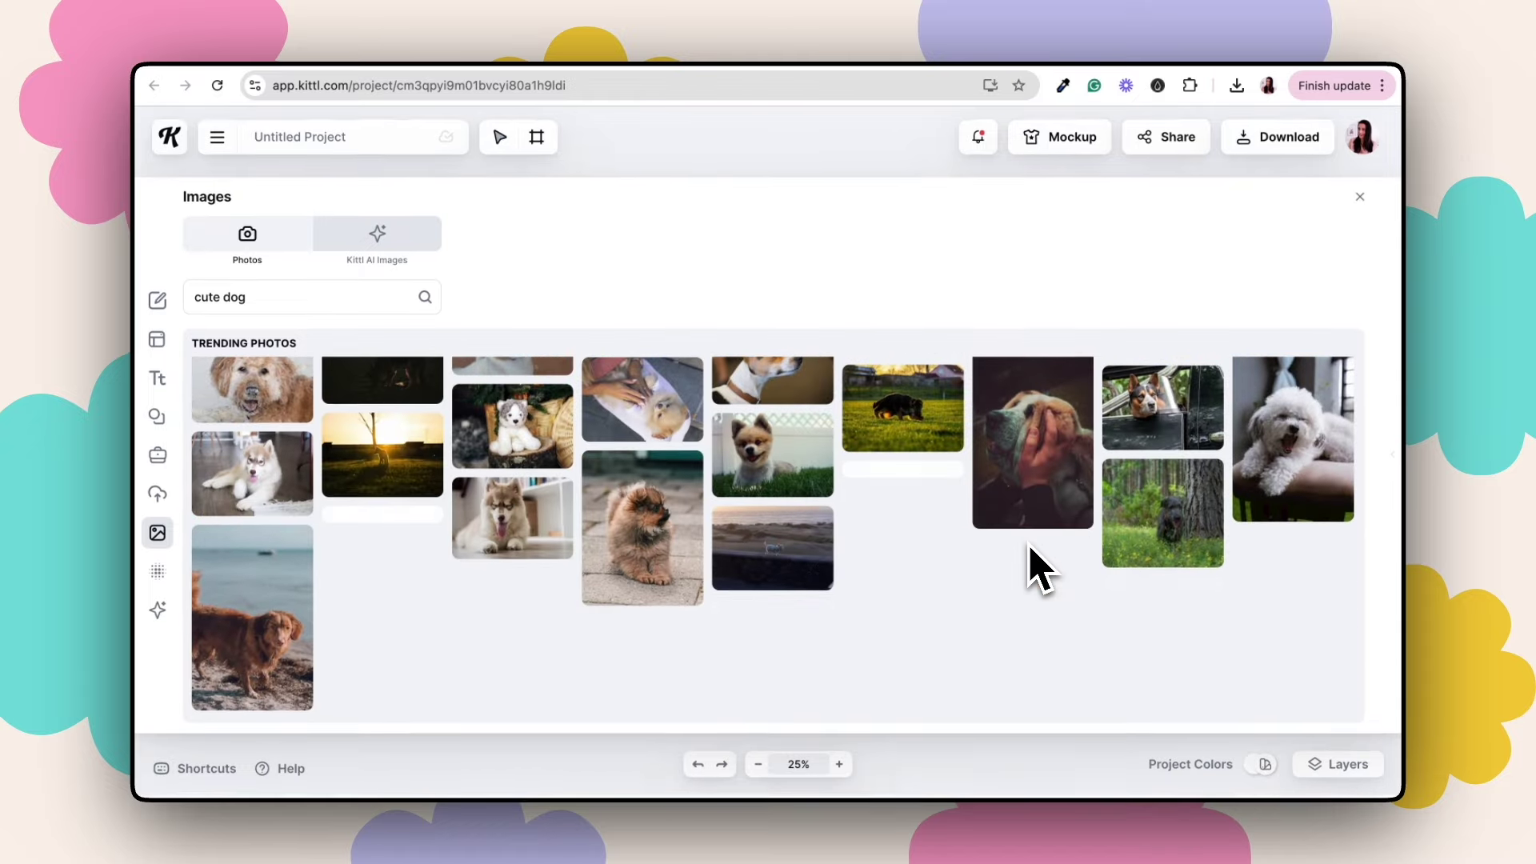
scroll(1037, 560, down, 3)
click(1180, 622)
- Enlarge the curly brown dog photo on Artboard 5 to about 2112 × 2816 px and reposition it to fill the artboard
scroll(792, 432, left, 10)
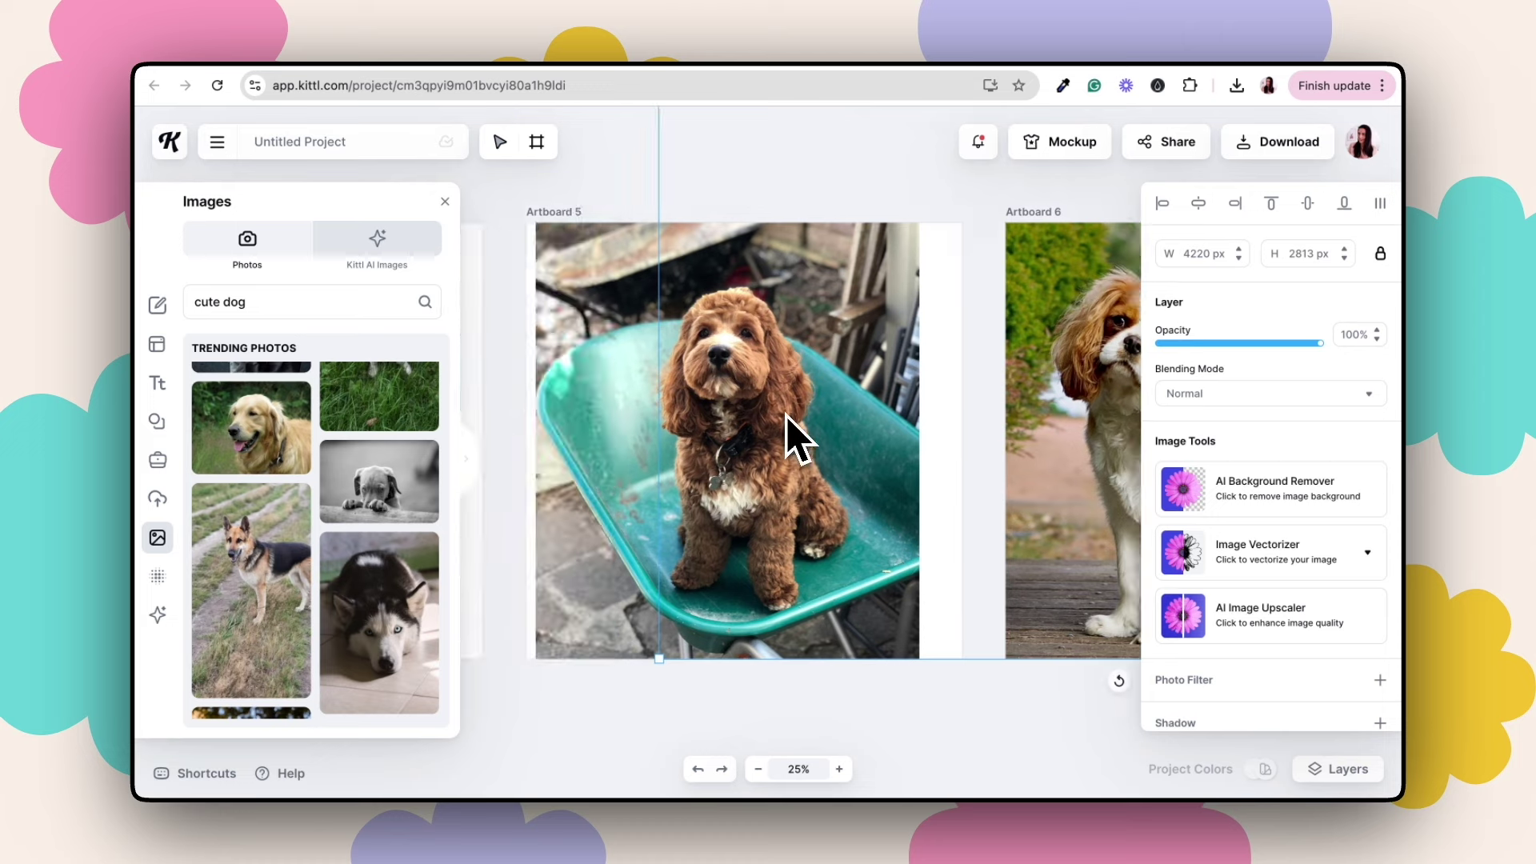
click(636, 352)
drag(522, 675, 448, 782)
drag(752, 596, 789, 536)
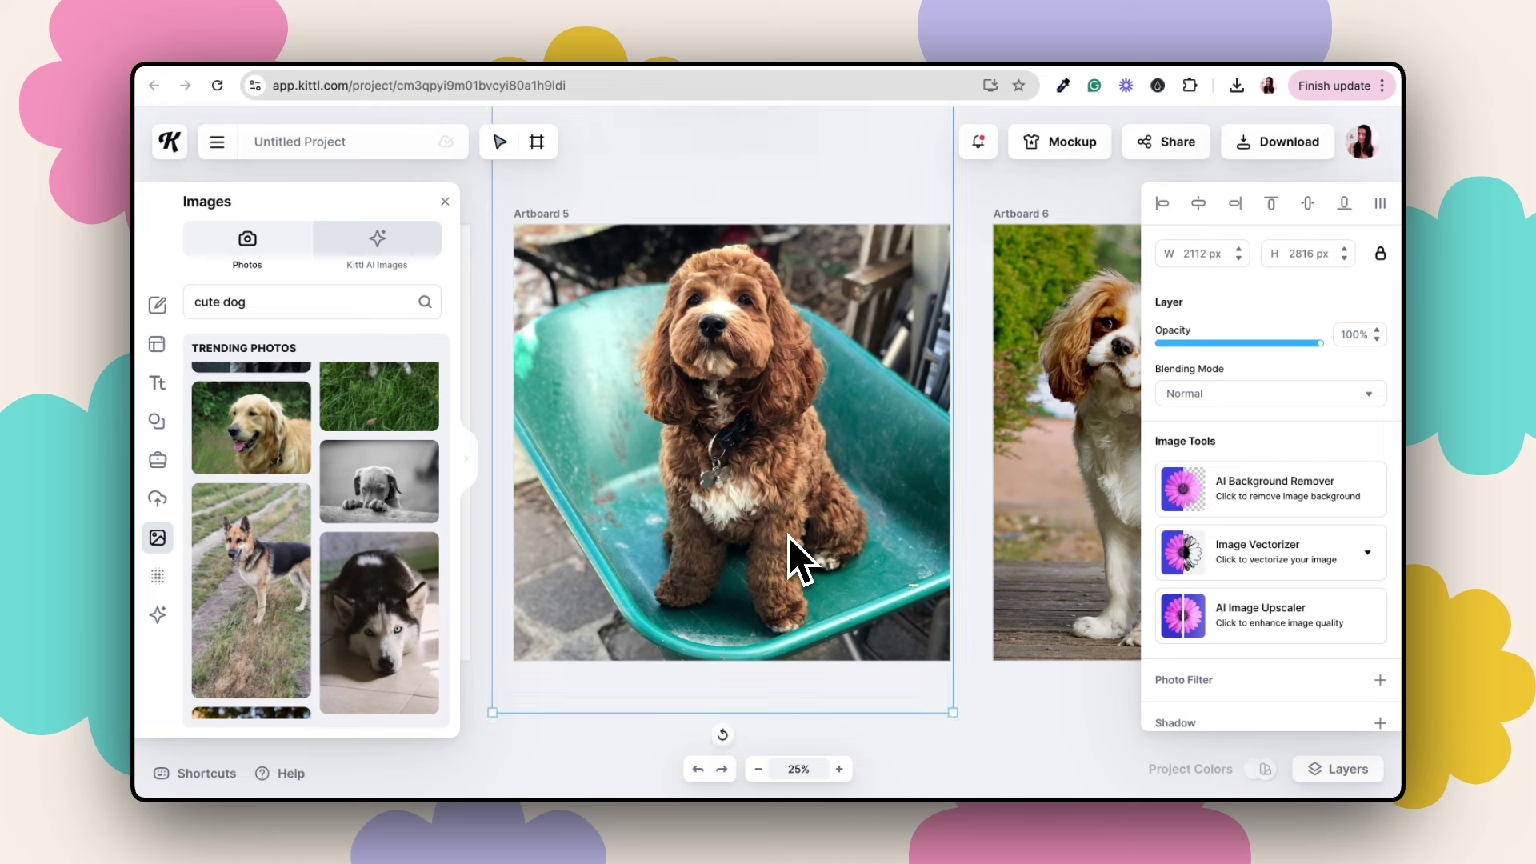
drag(492, 714, 487, 722)
click(968, 352)
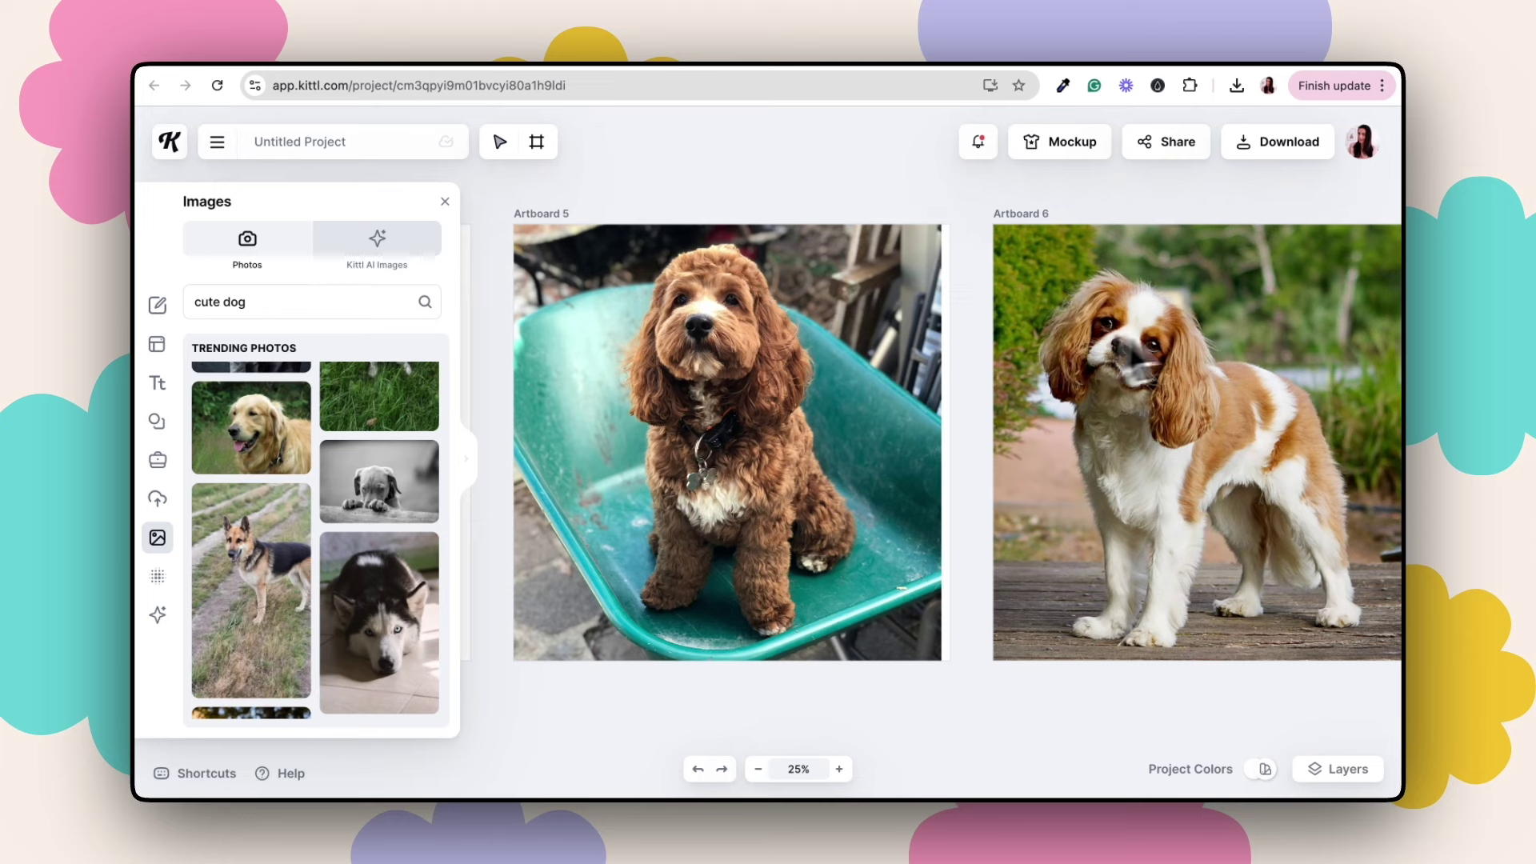
- Set the PNG download to include only Artboard 5 and Artboard 6, with Remove Background turned off
click(1242, 141)
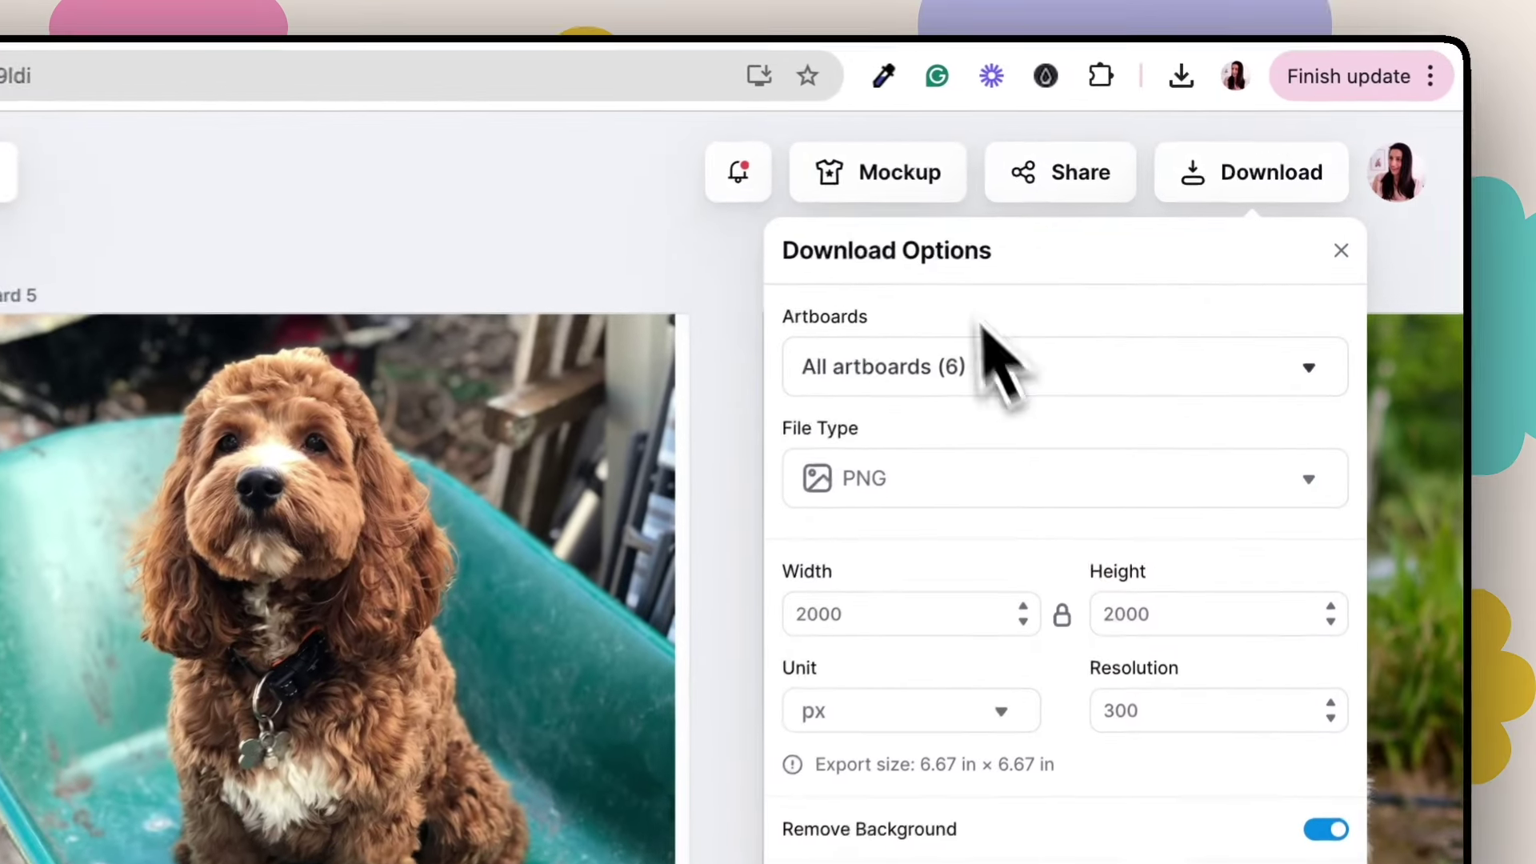
click(1164, 258)
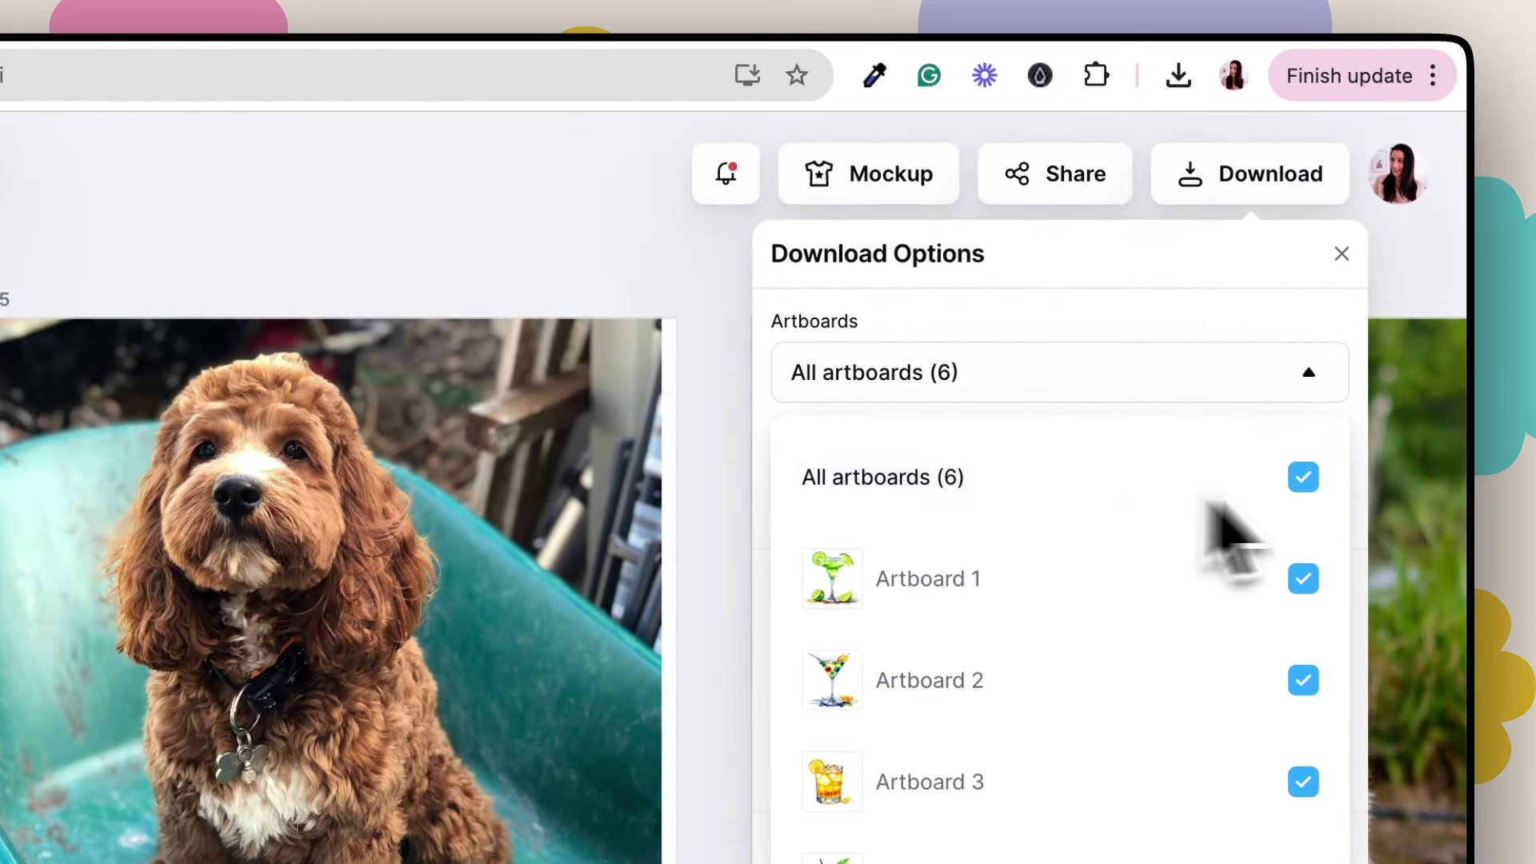
click(1304, 484)
scroll(1232, 592, down, 3)
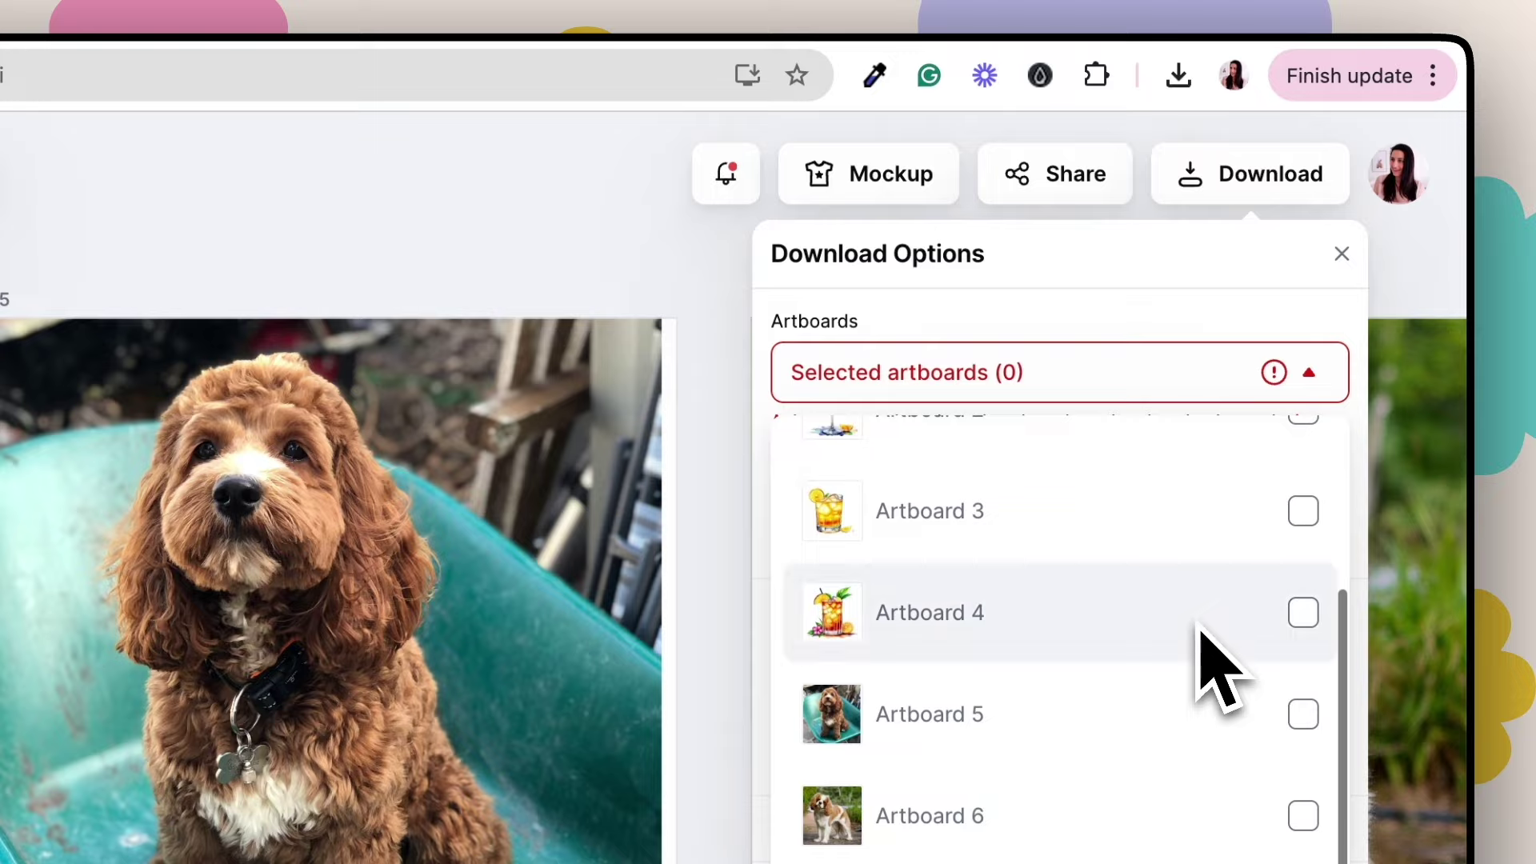
click(1024, 732)
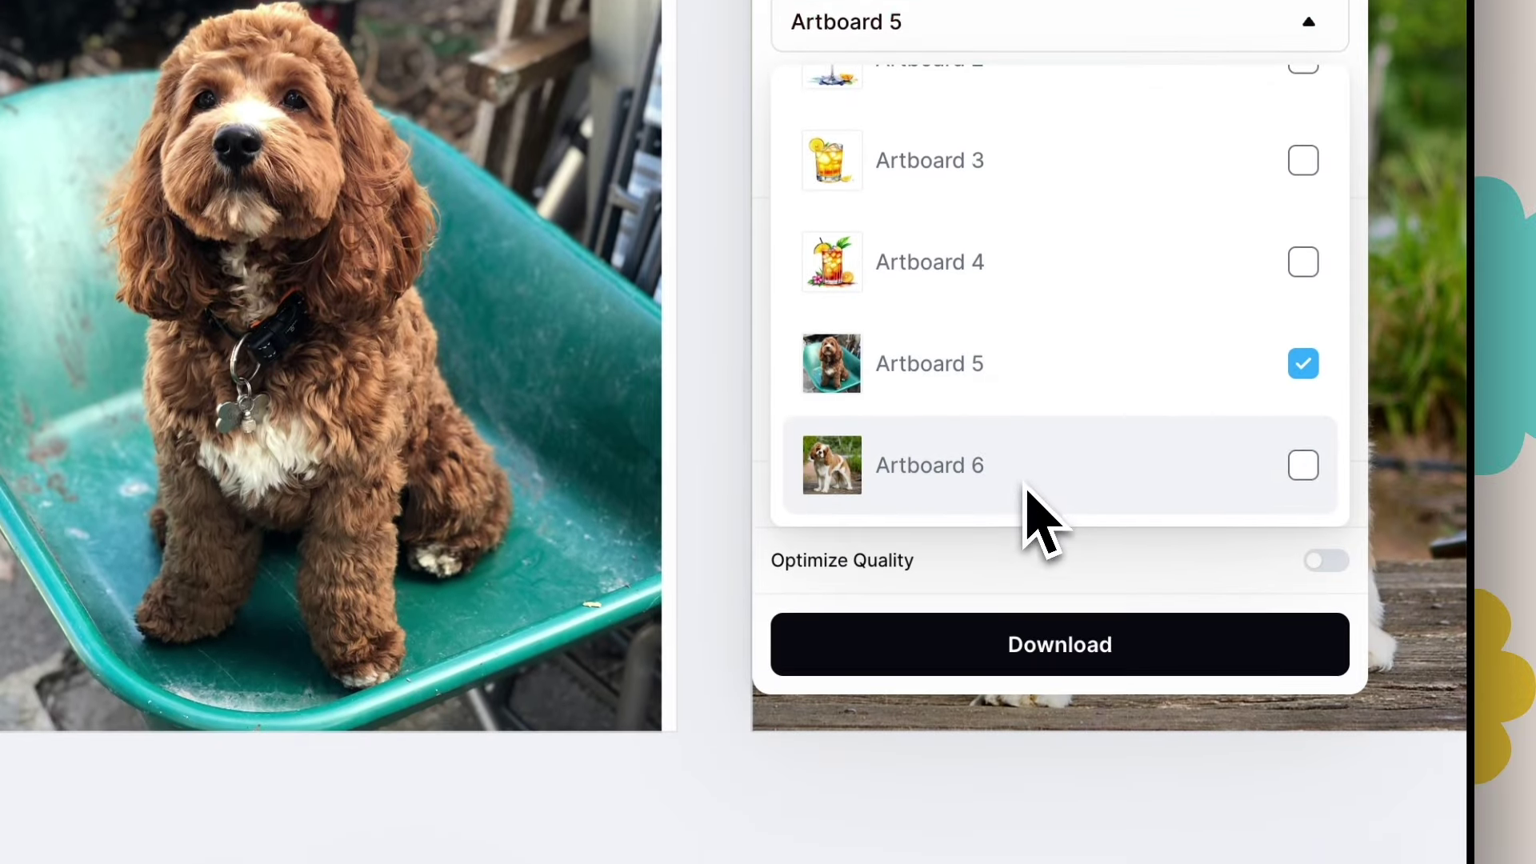
click(1026, 488)
click(1045, 658)
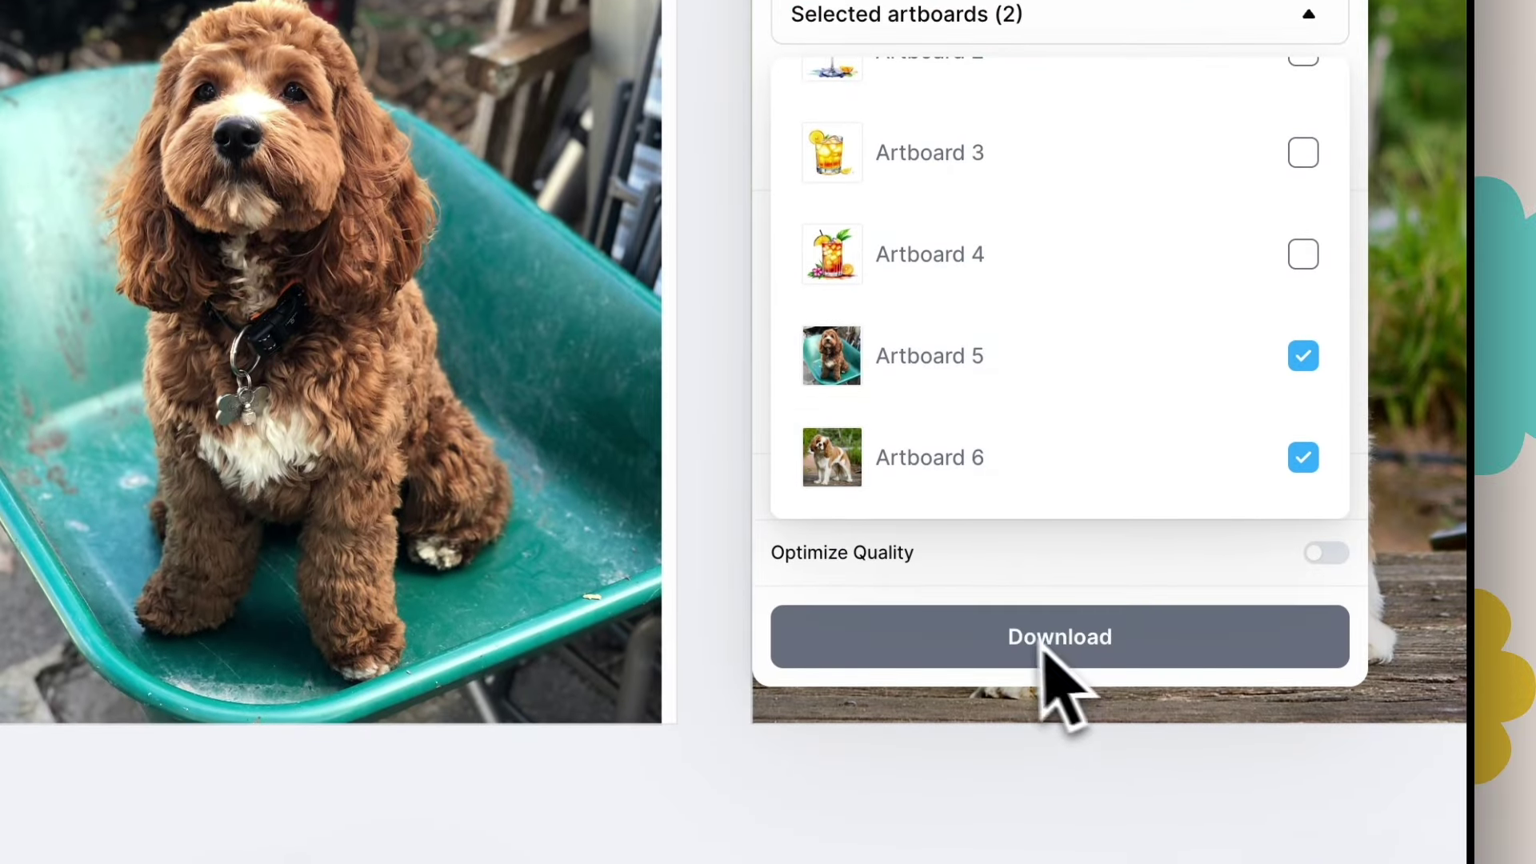
click(1058, 570)
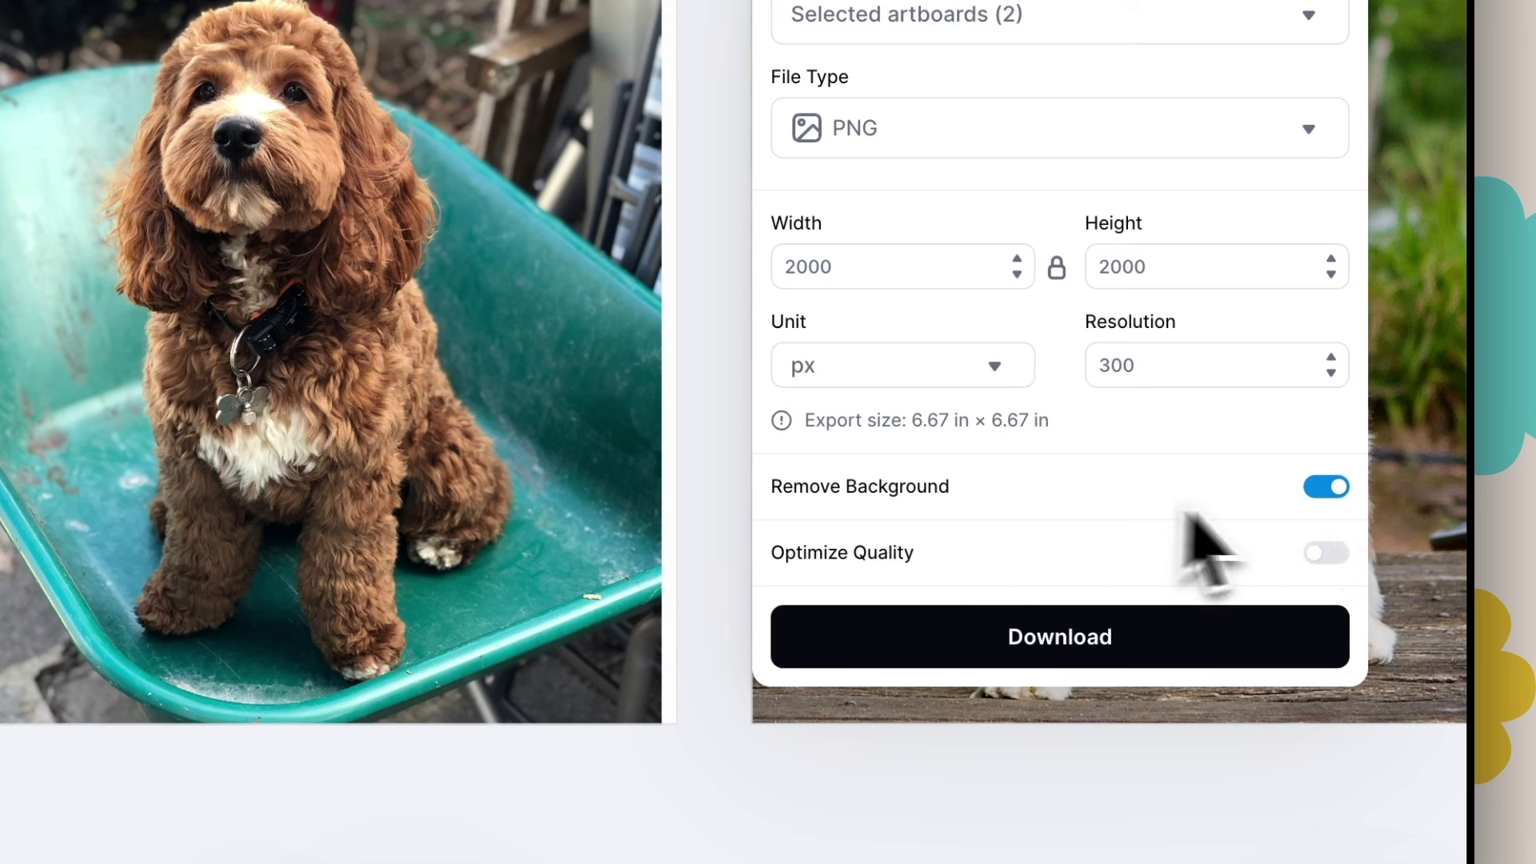
click(1349, 494)
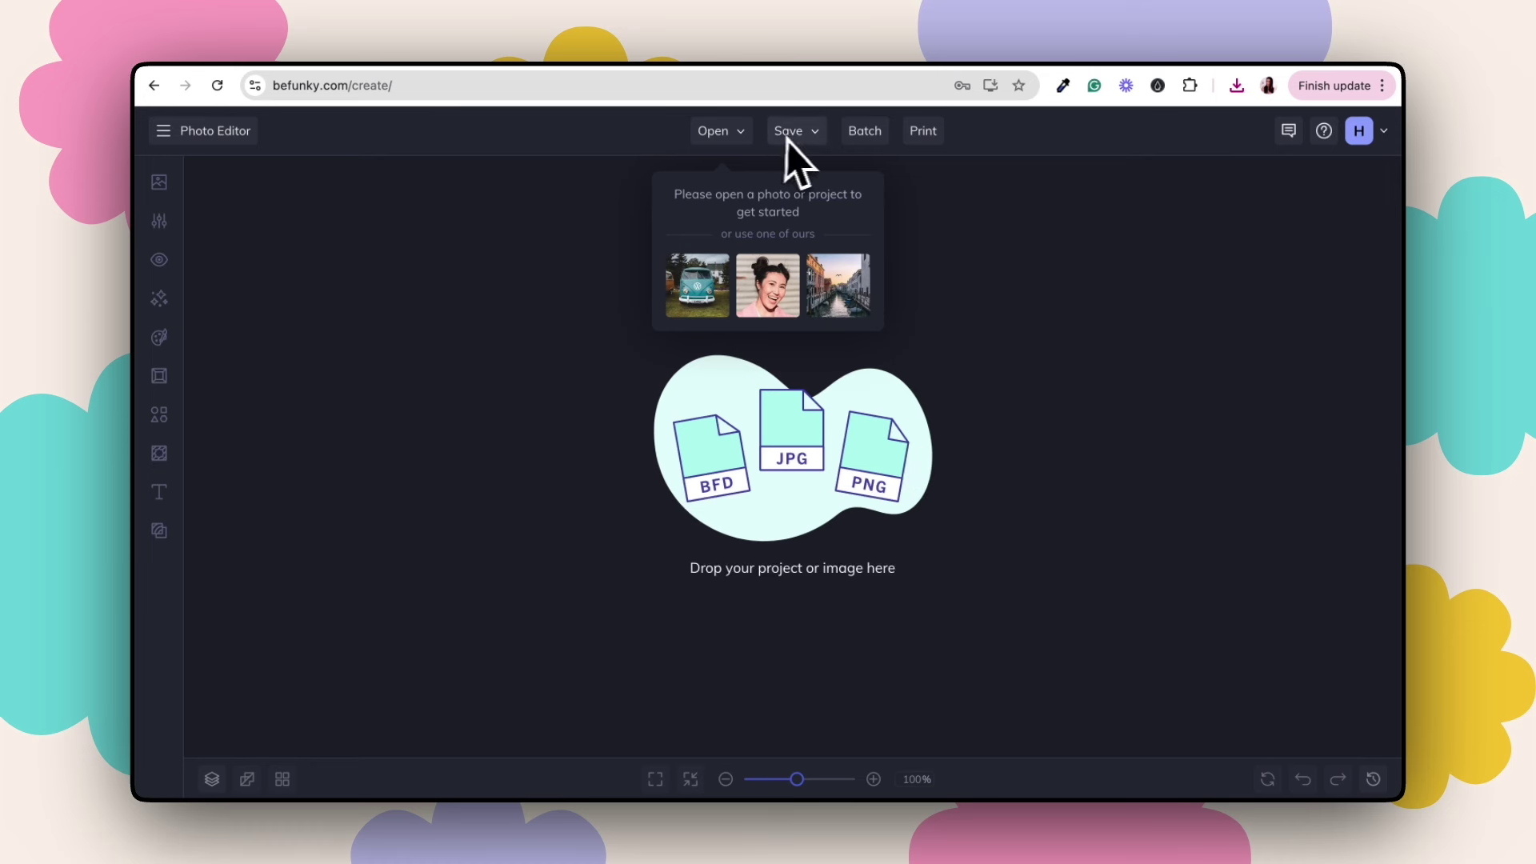
- In BeFunky's Photo Editor, open the curly brown dog image from the computer and remove its background with Background Remover
click(741, 142)
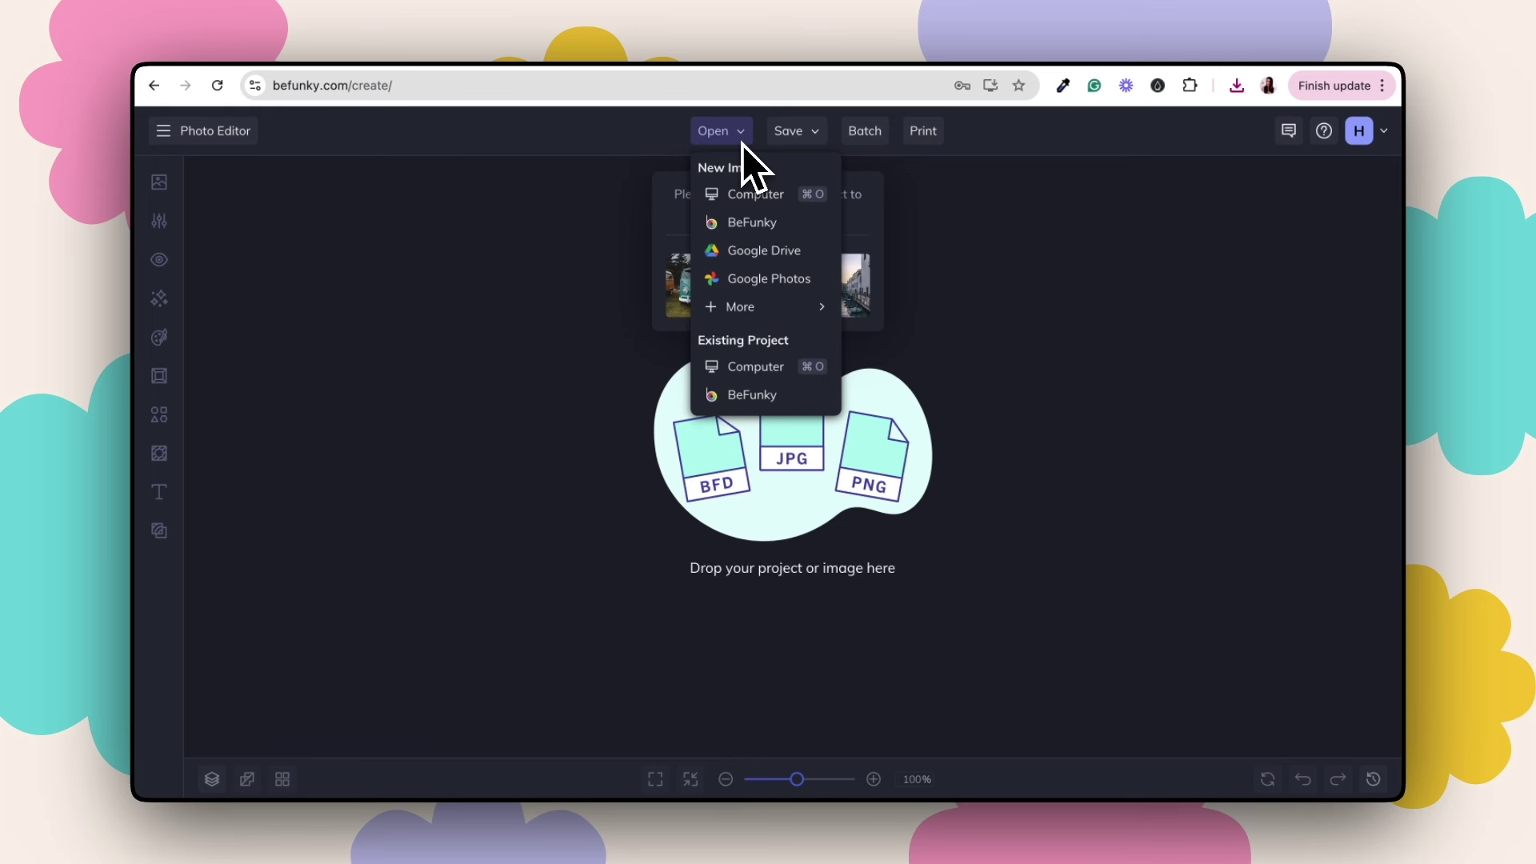
click(780, 206)
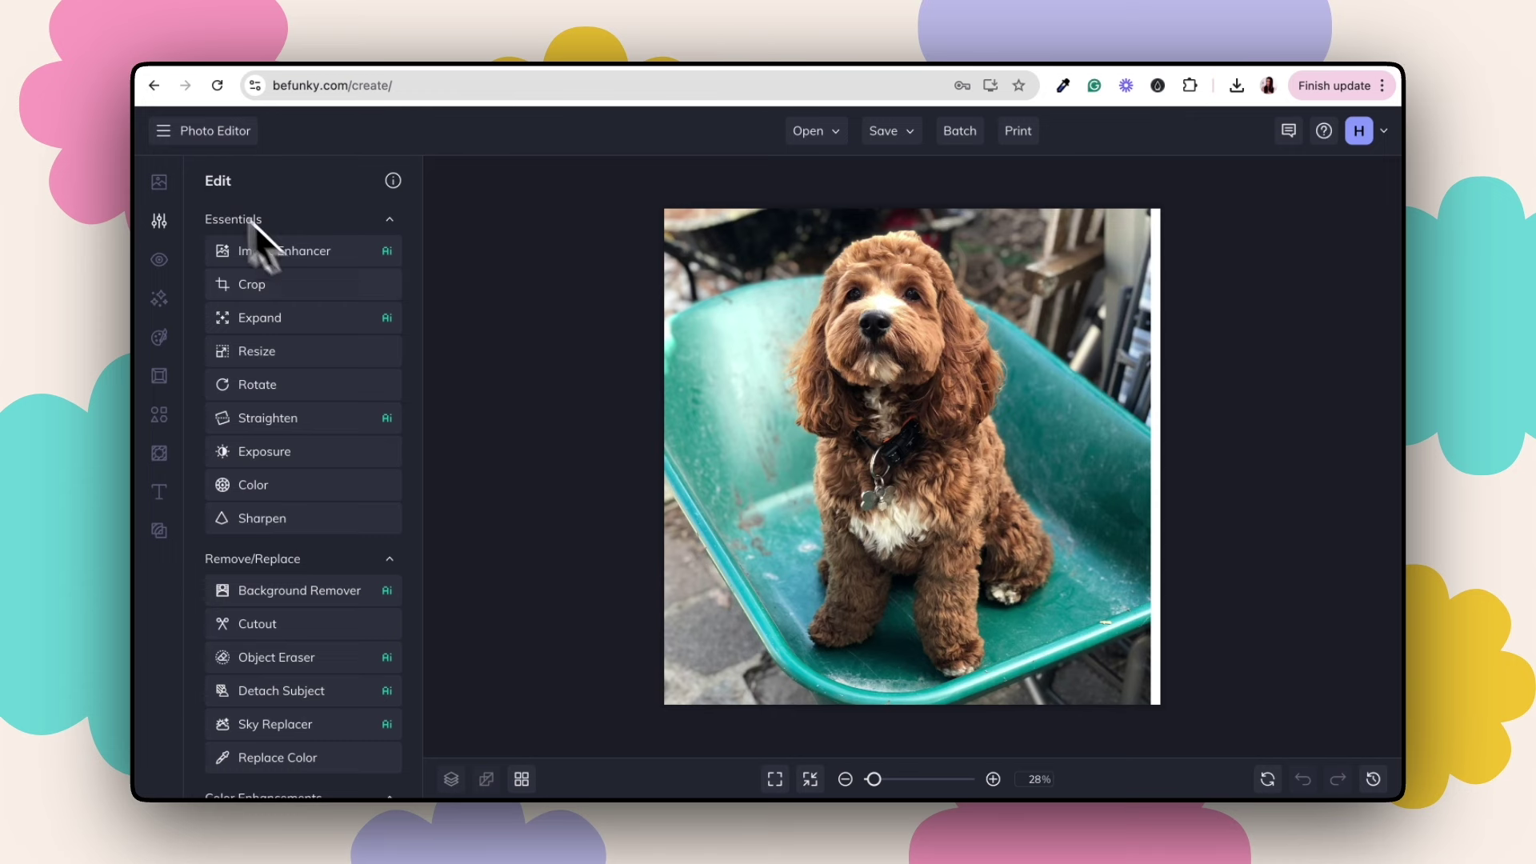
mouse_move(159, 220)
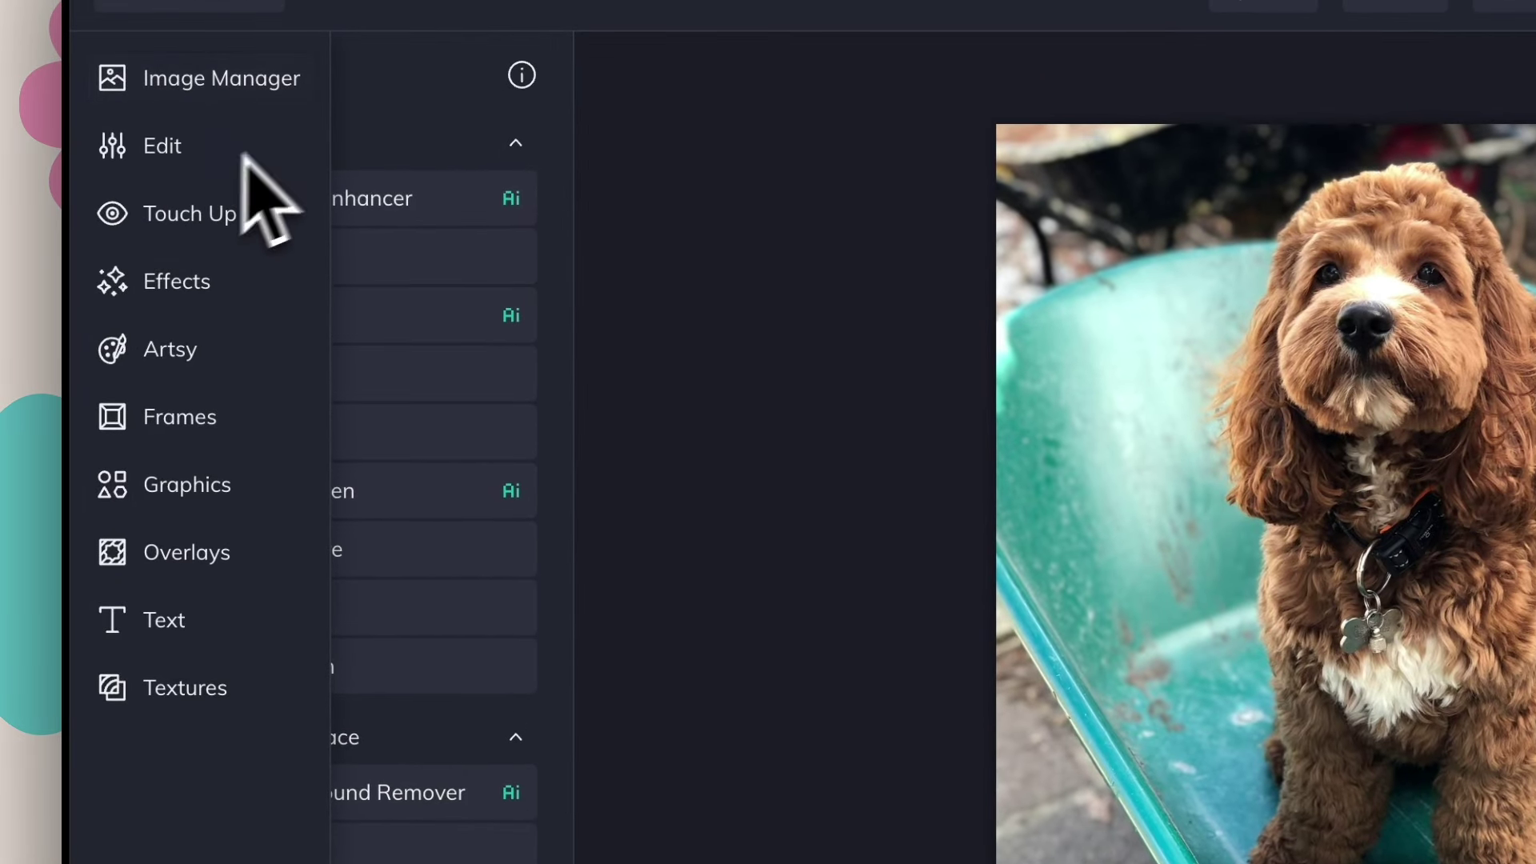
click(163, 152)
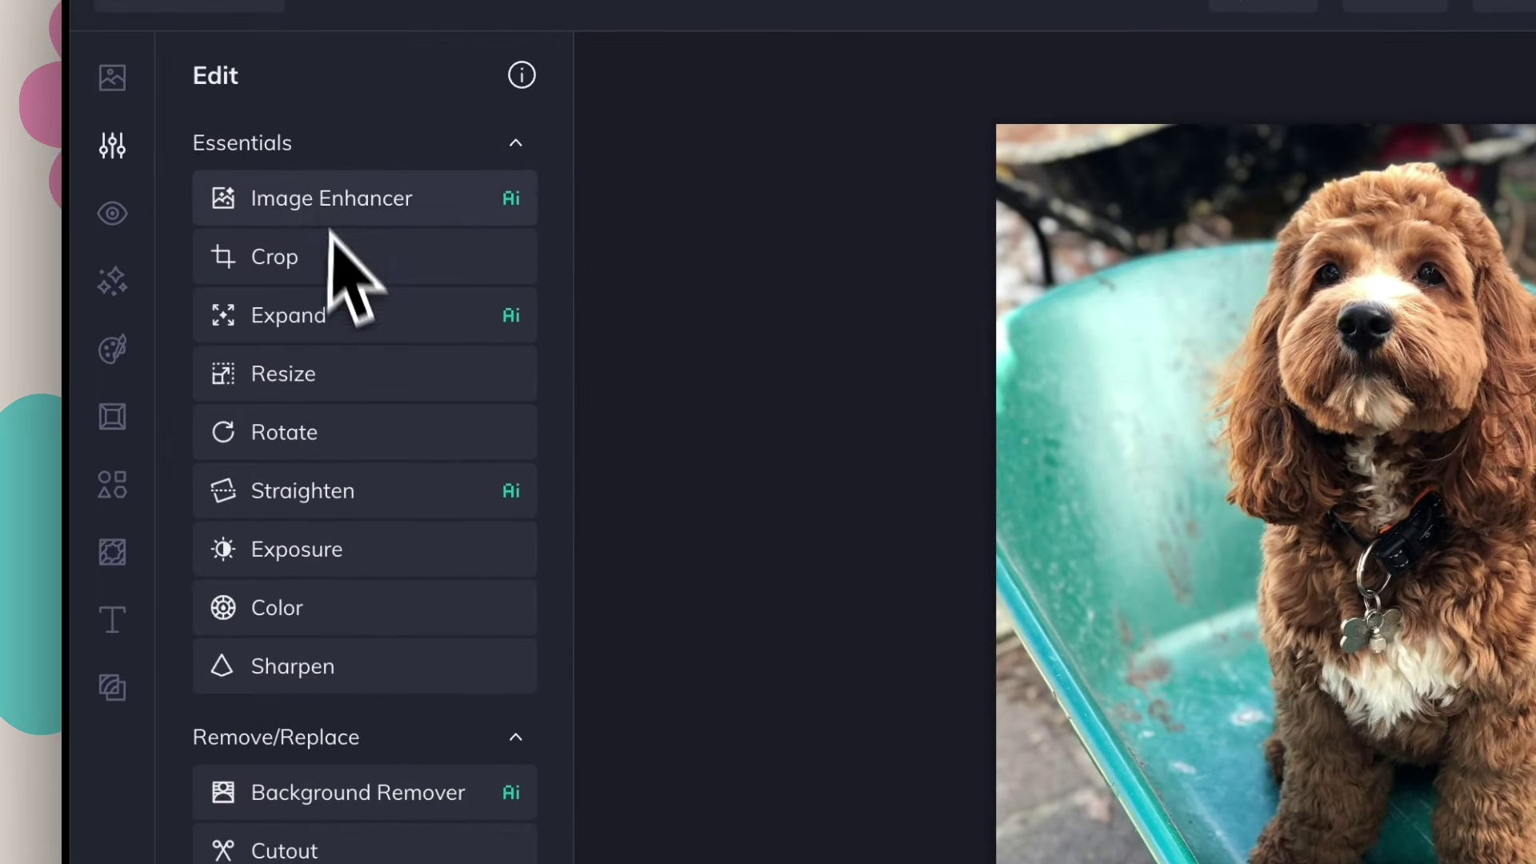
scroll(334, 292, down, 5)
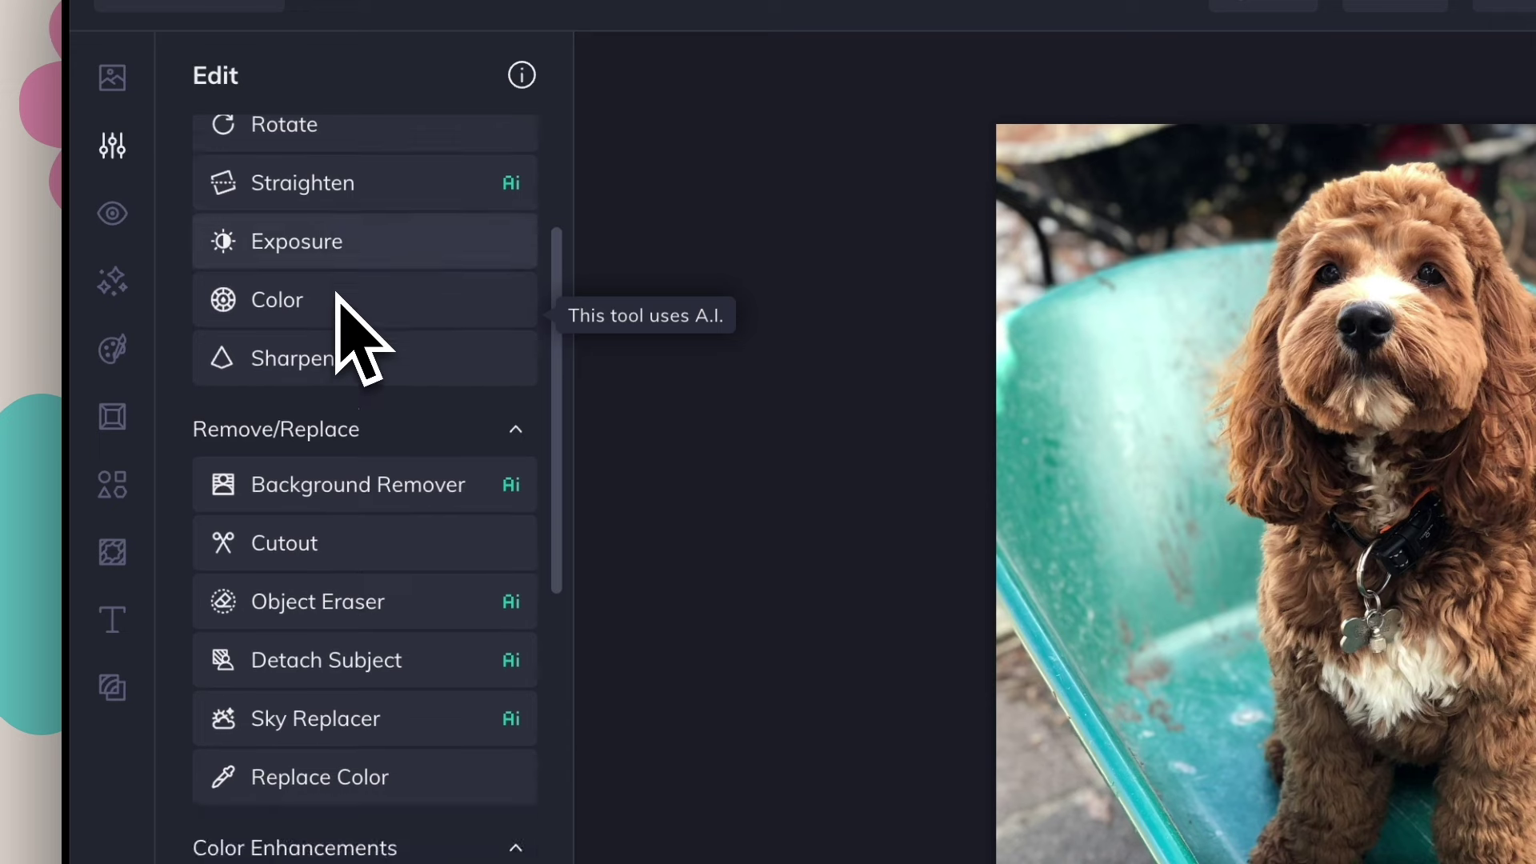
click(388, 478)
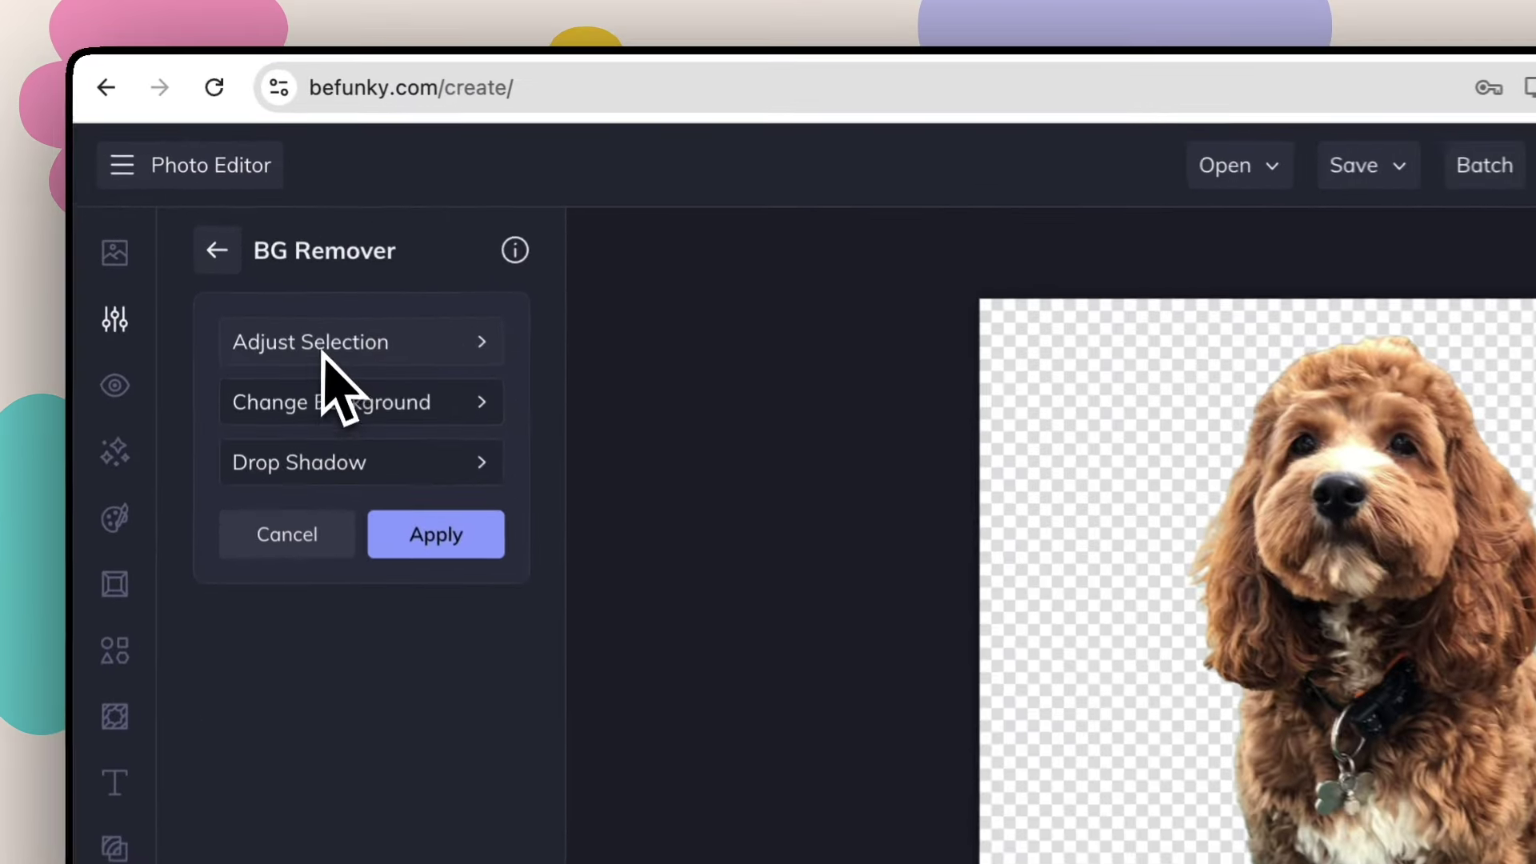
- Check the Keep and Remove brush modes for adjusting the dog's selection, and apply the background removal
click(281, 241)
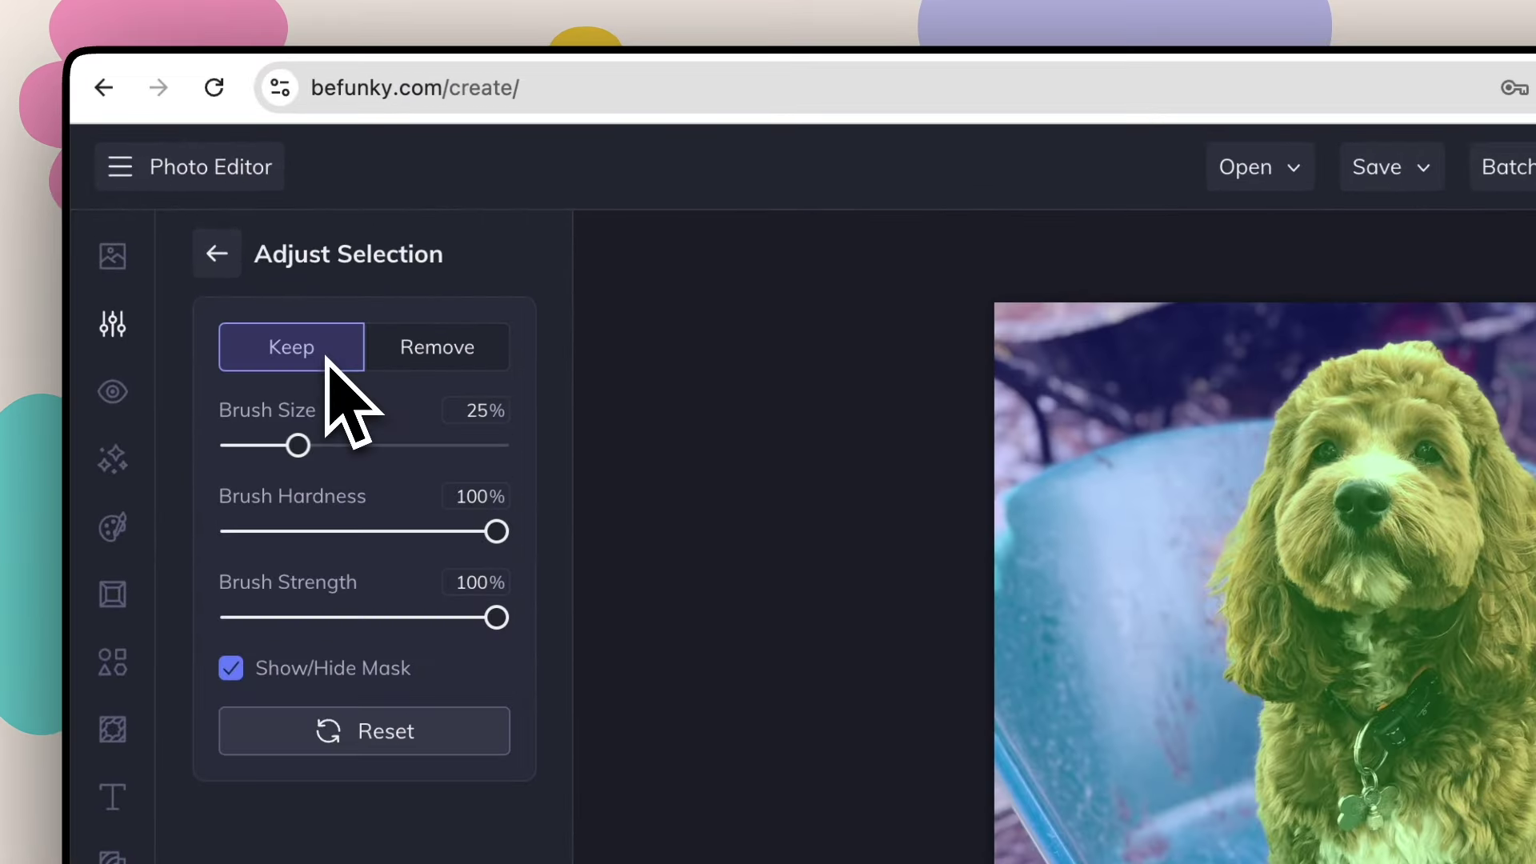
click(471, 356)
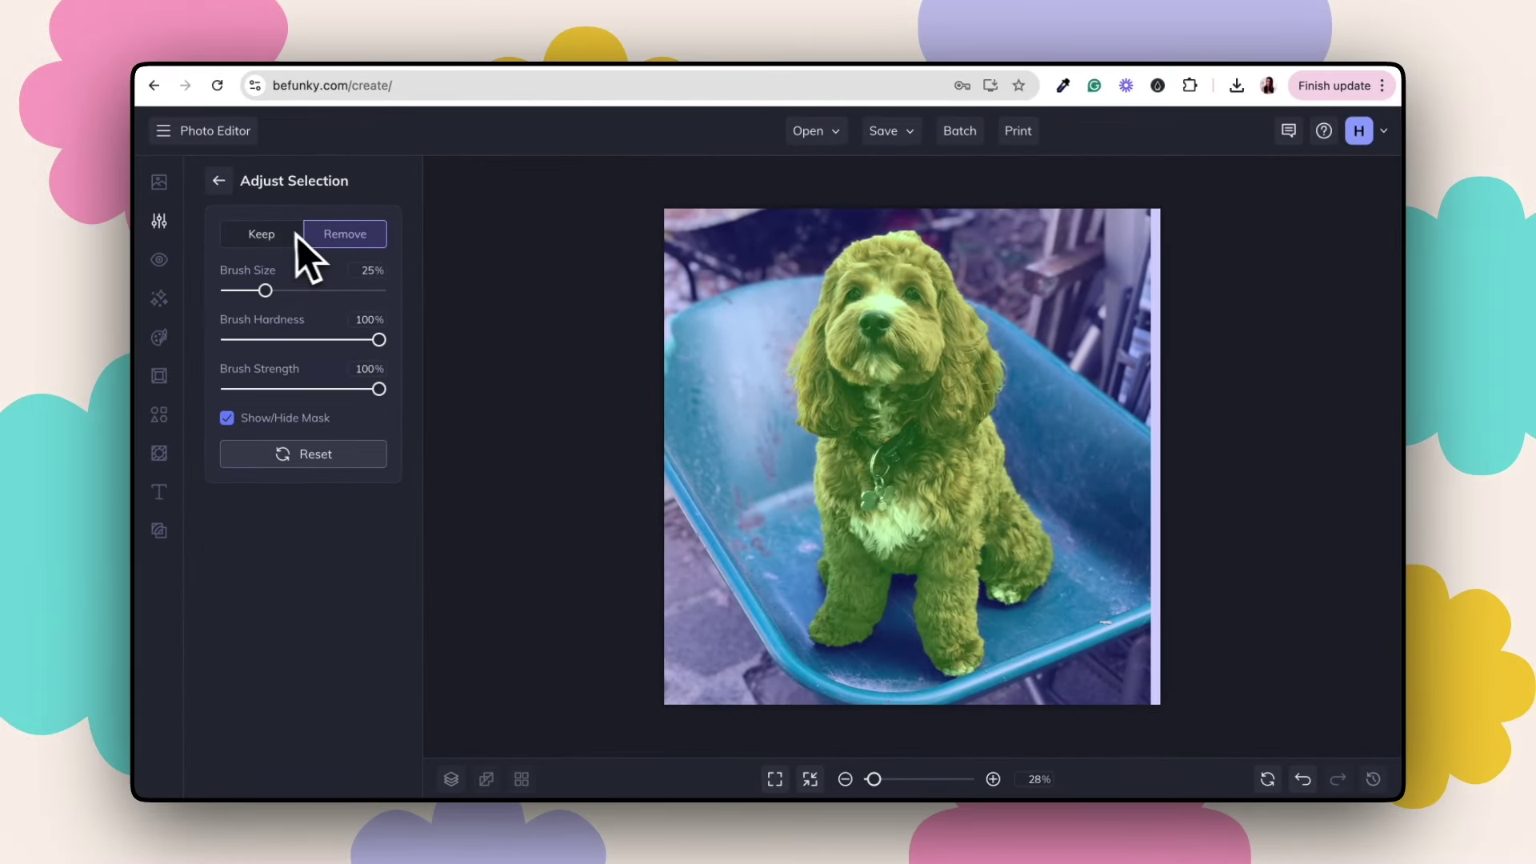
click(264, 234)
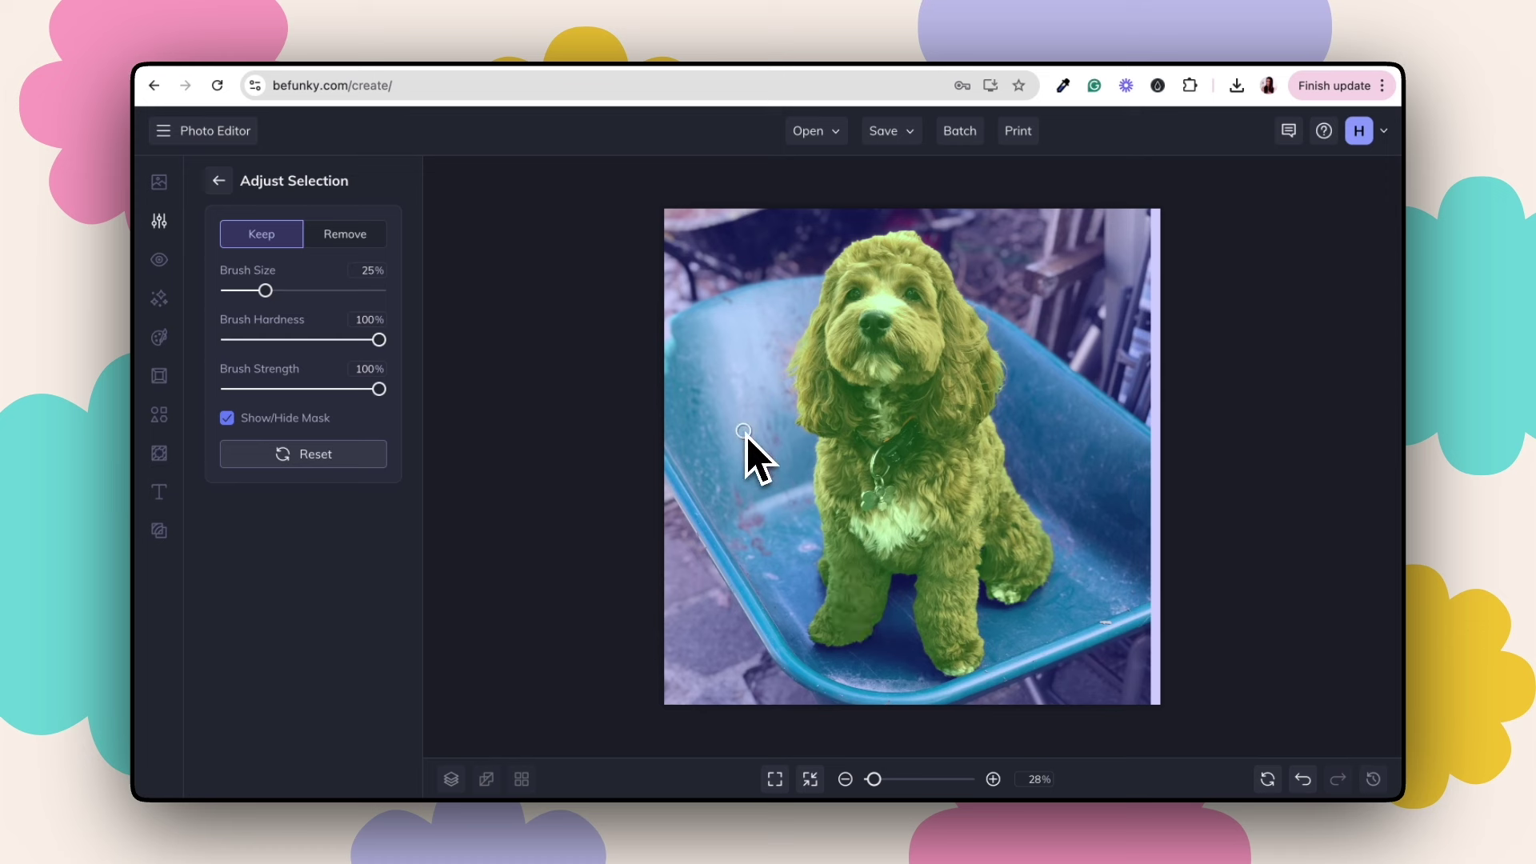
click(219, 181)
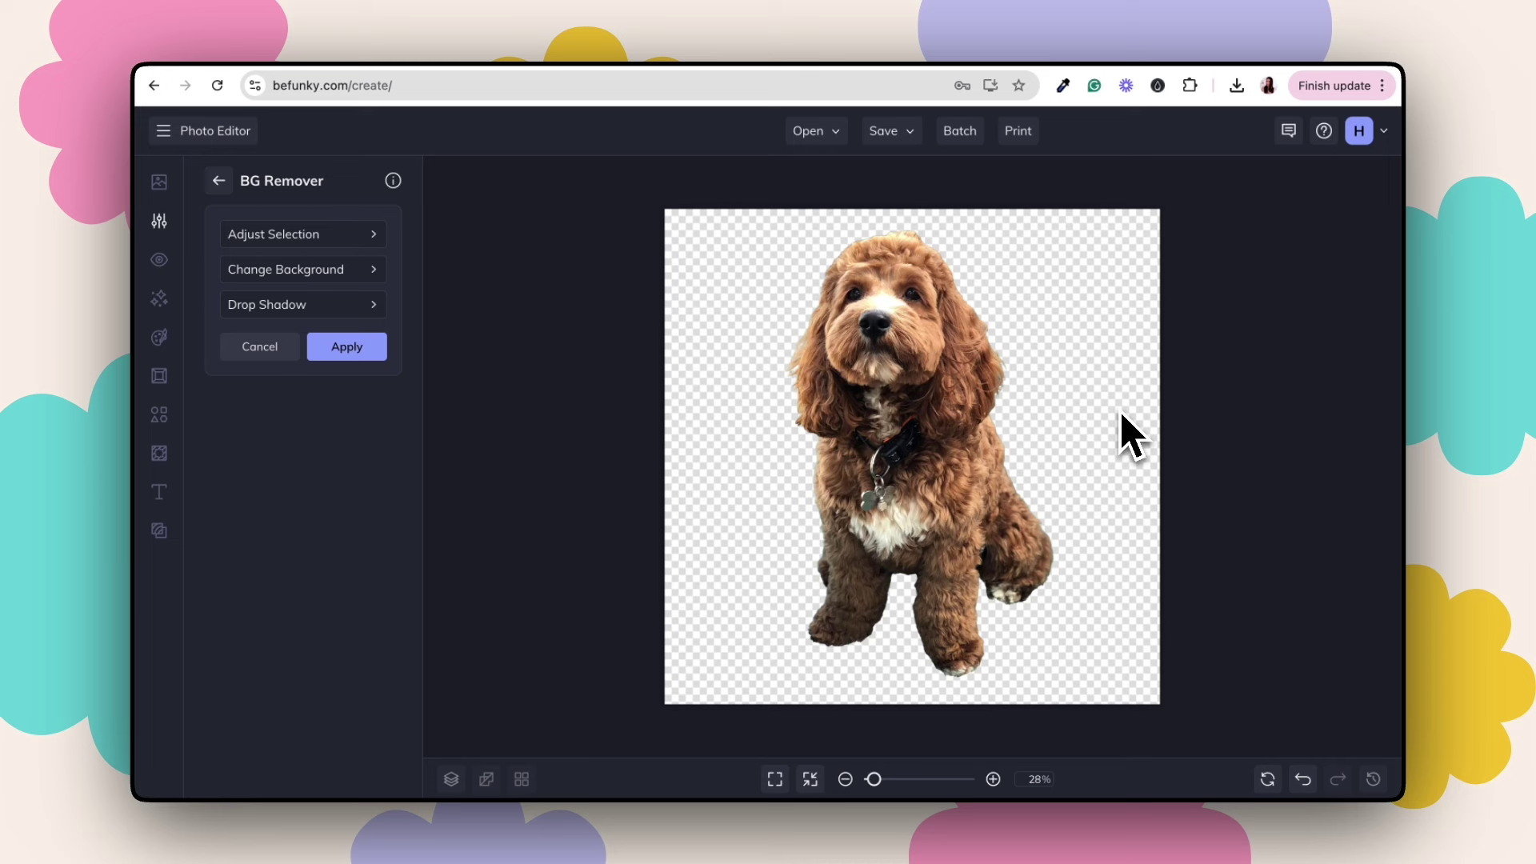
click(344, 346)
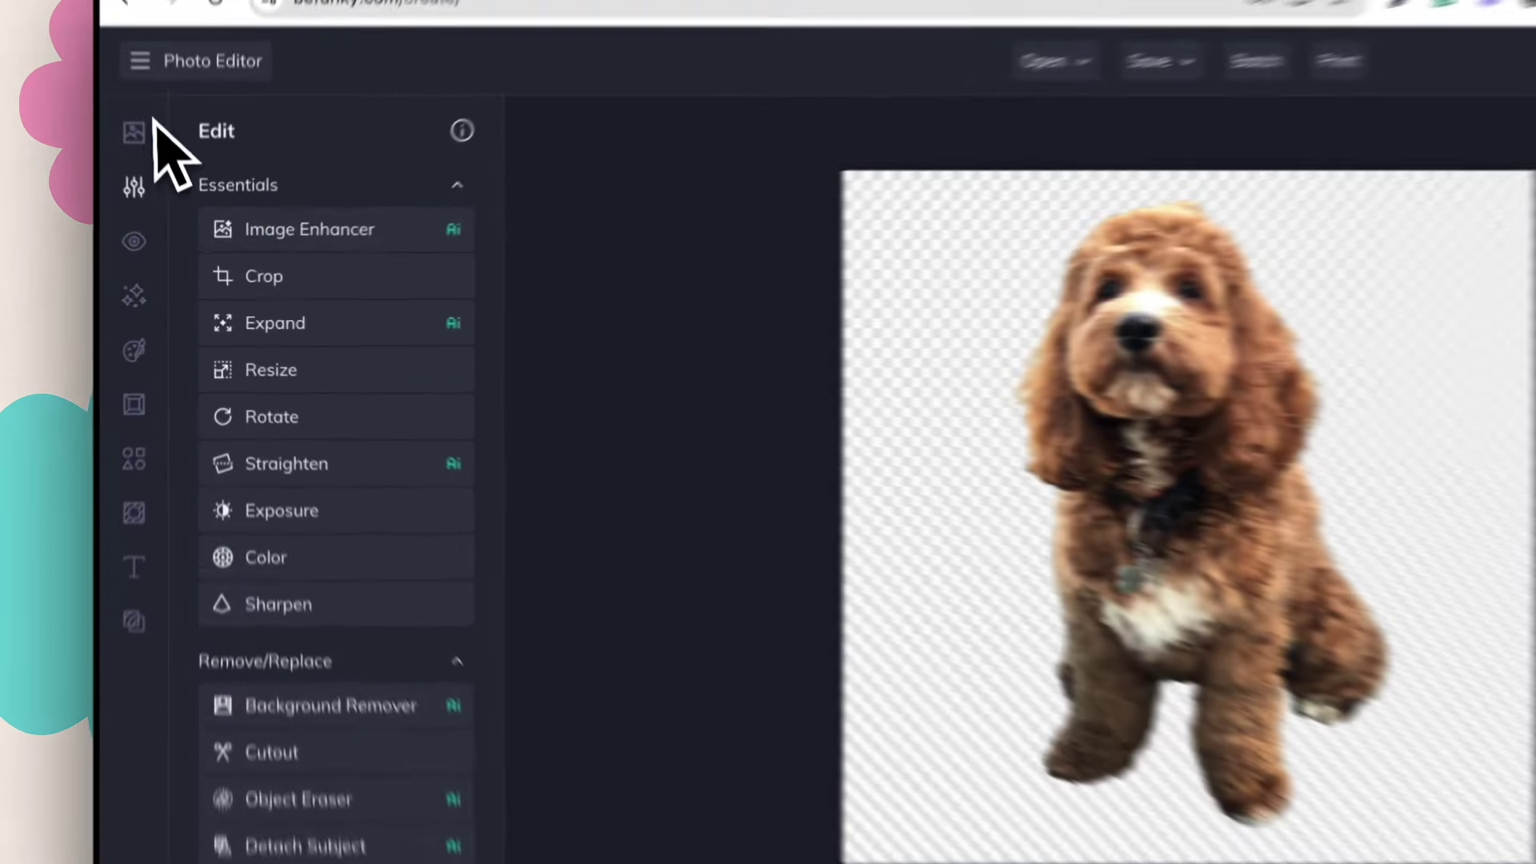
- Examine the Artsy effect categories and browse the effects in the GFX Series for a style to use on the dog cutout
mouse_move(166, 240)
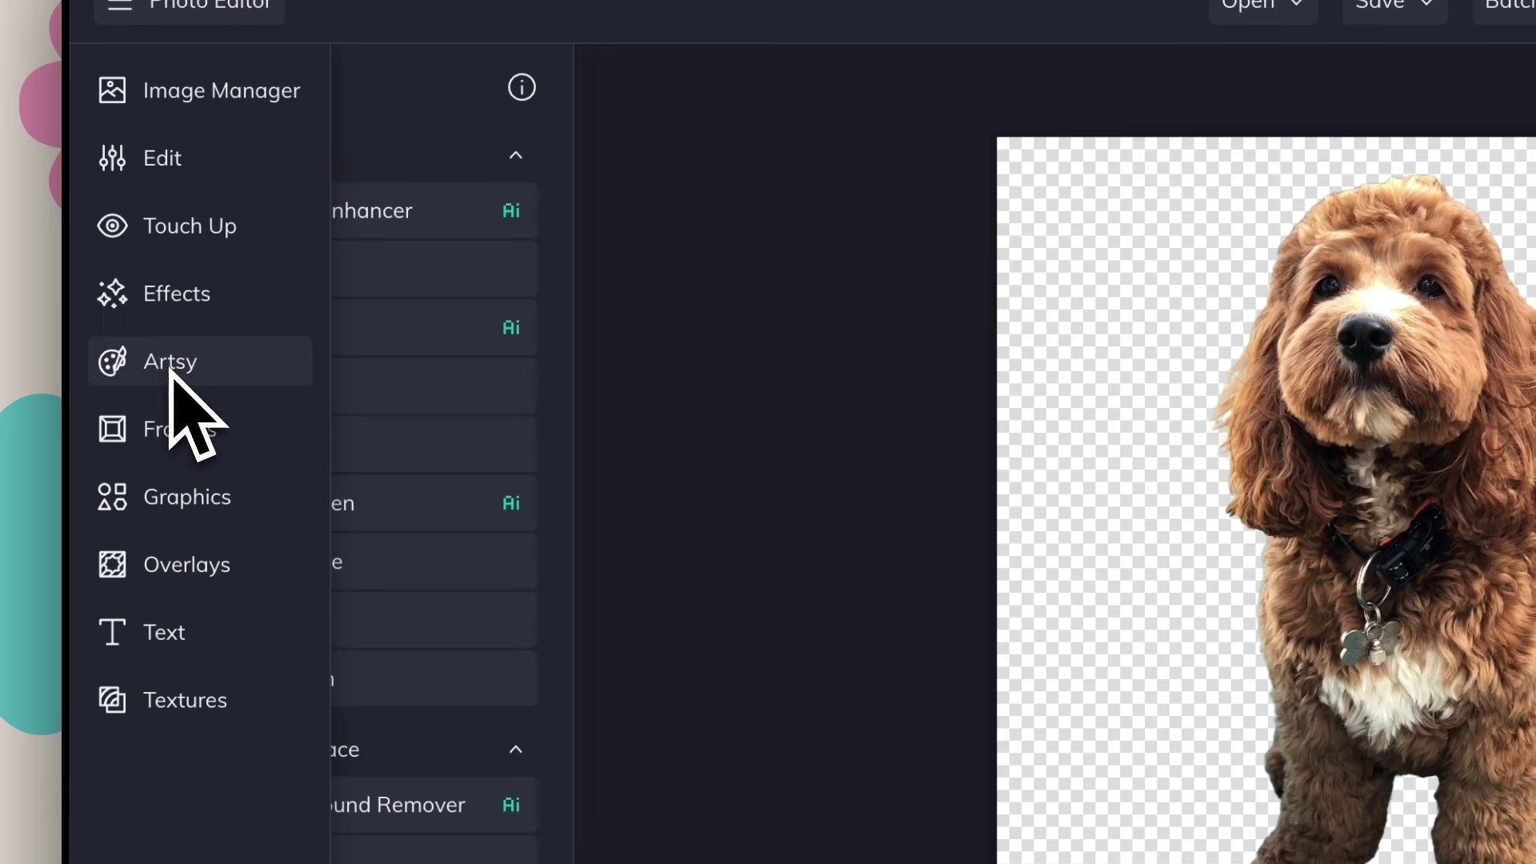
click(166, 366)
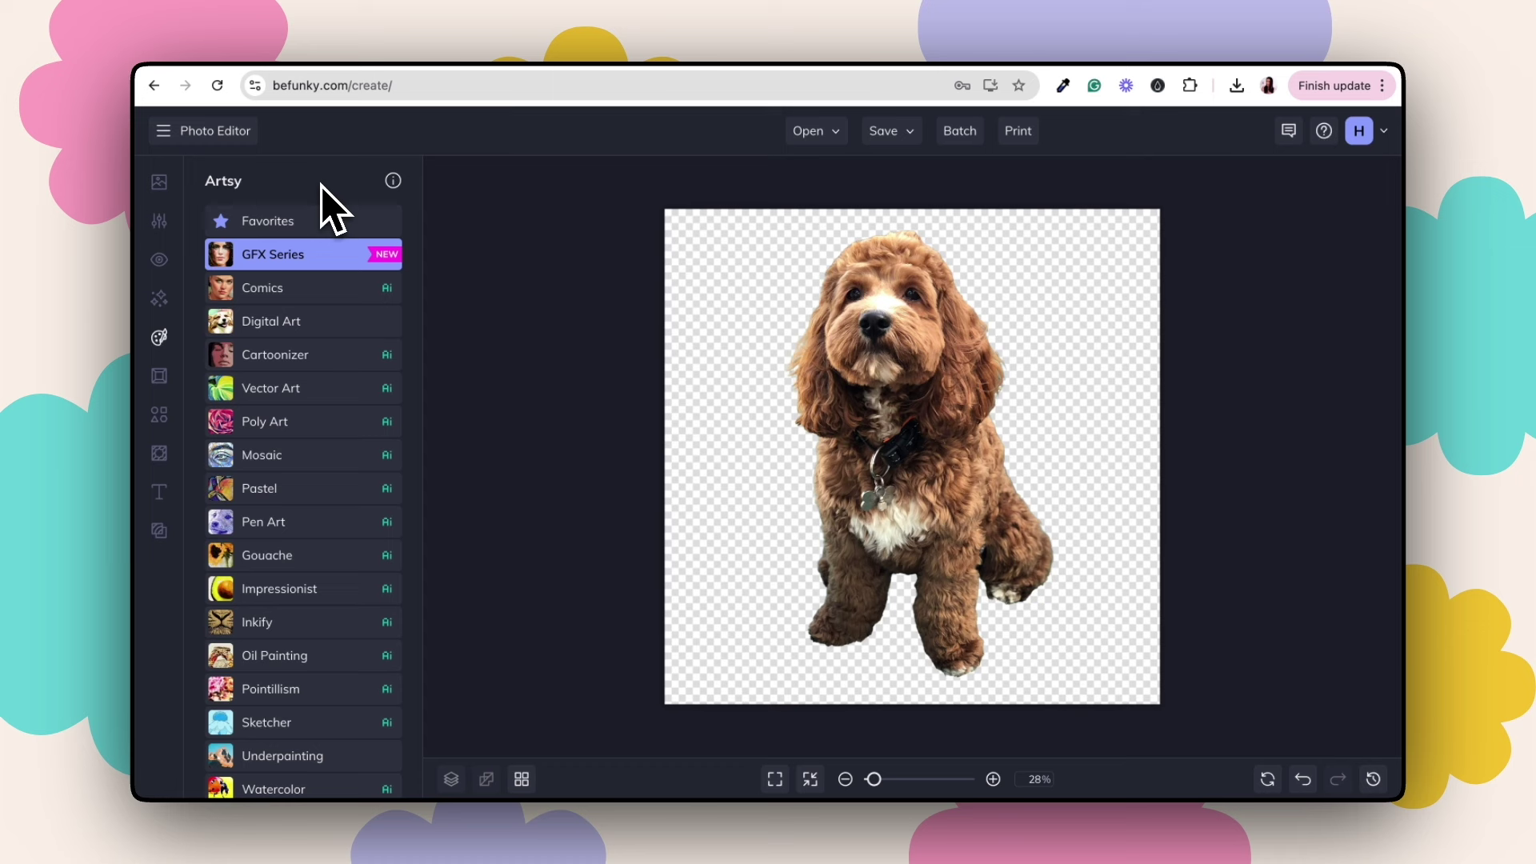
scroll(324, 328, down, 1)
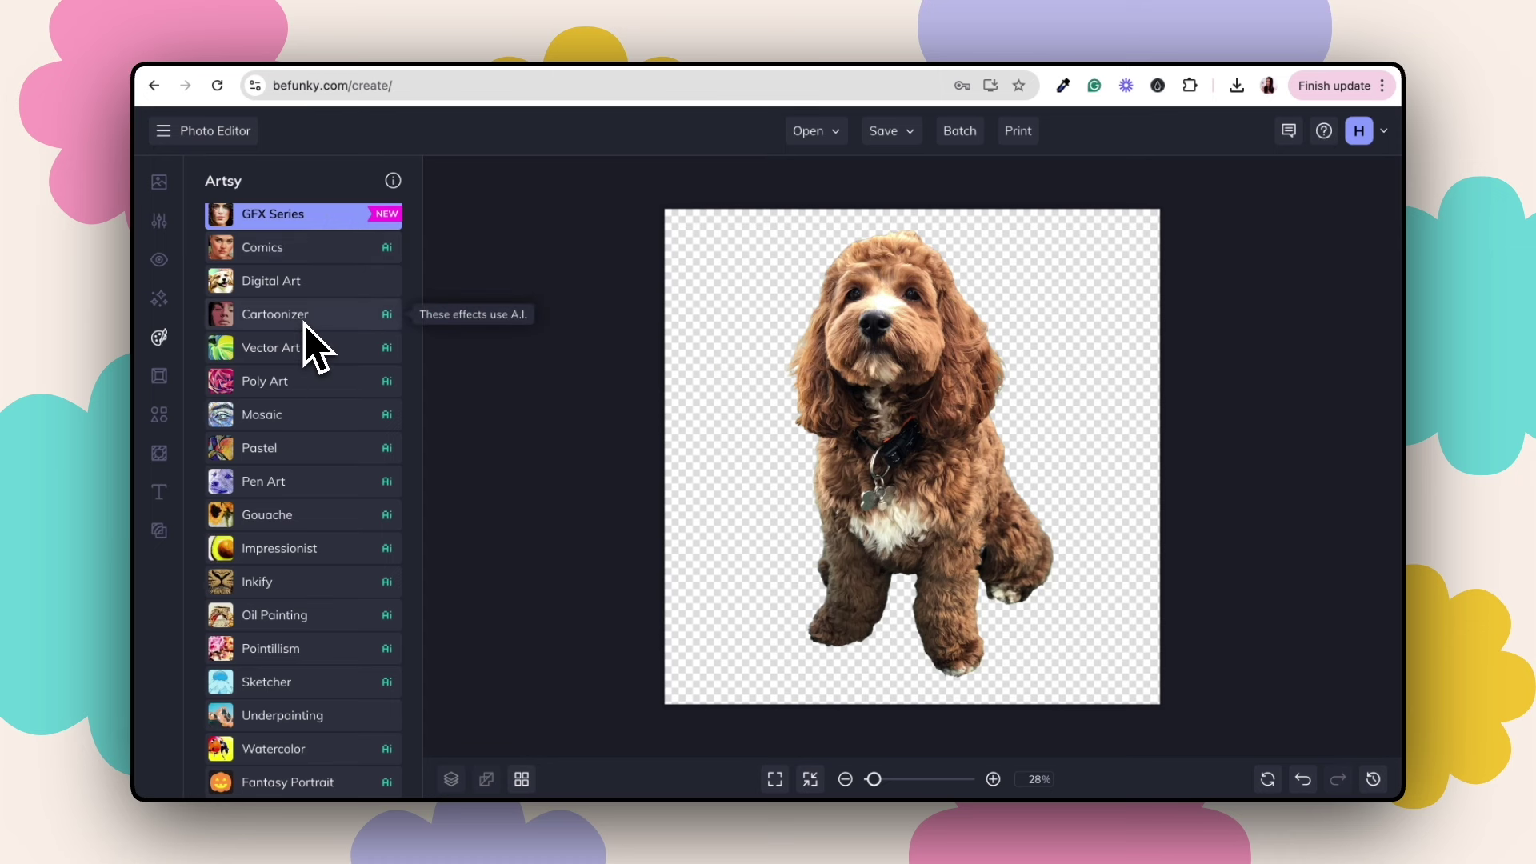
scroll(305, 324, up, 1)
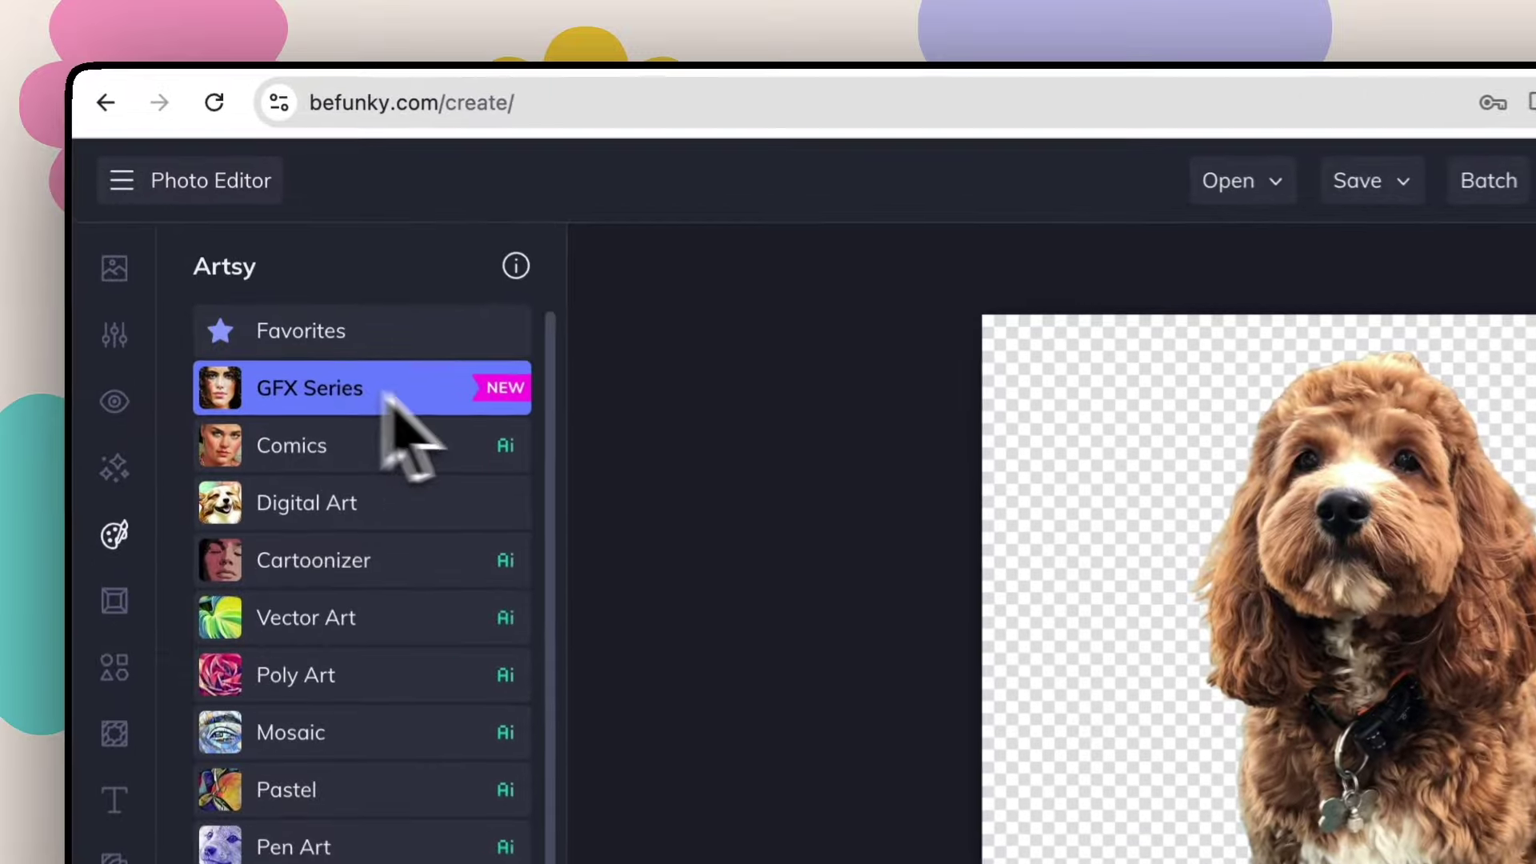
click(392, 398)
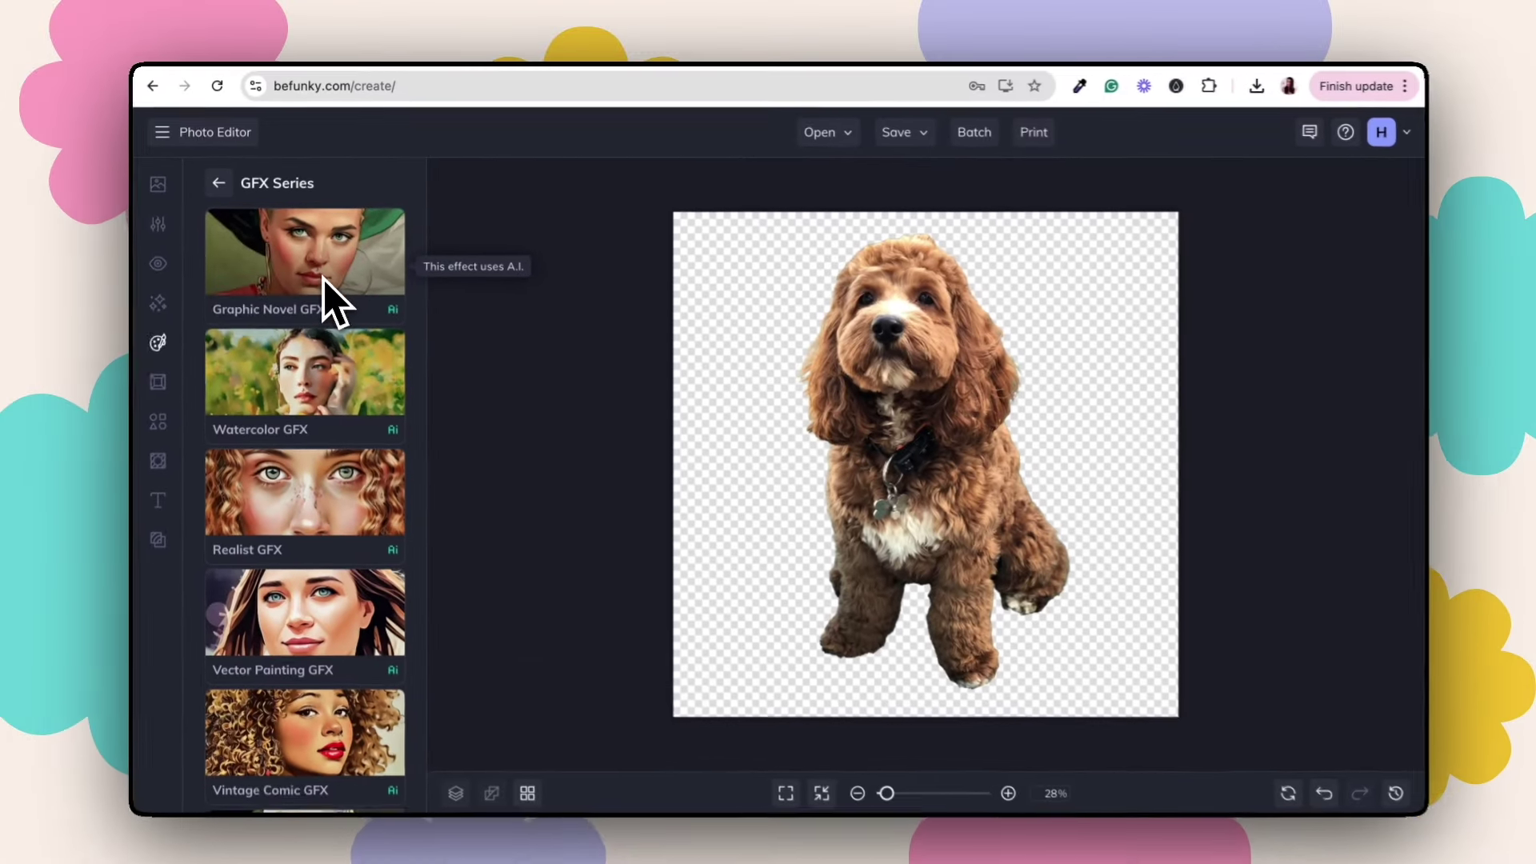
scroll(342, 317, down, 10)
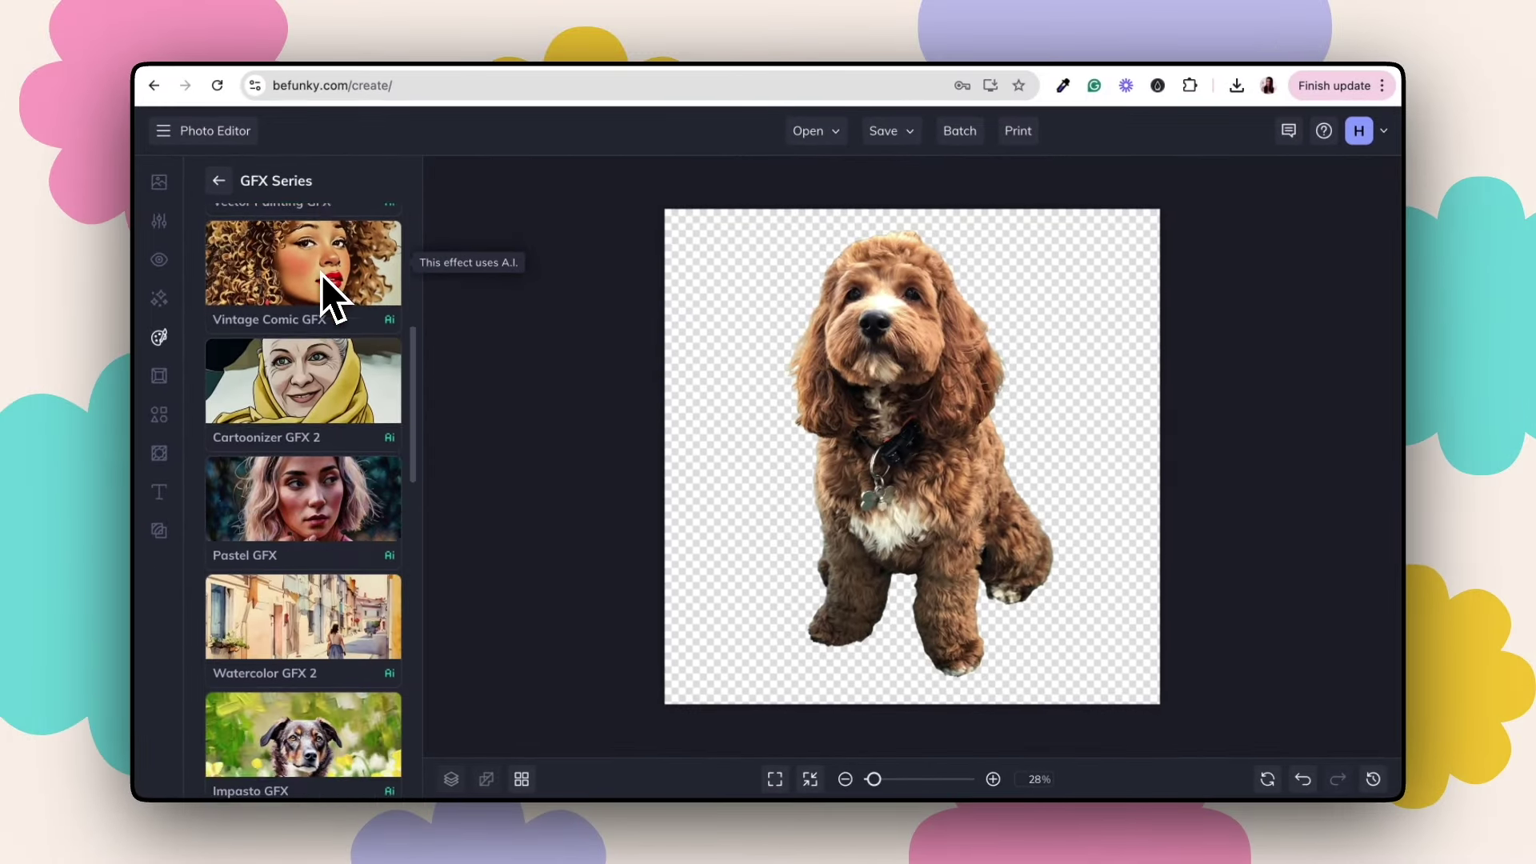
scroll(328, 296, down, 10)
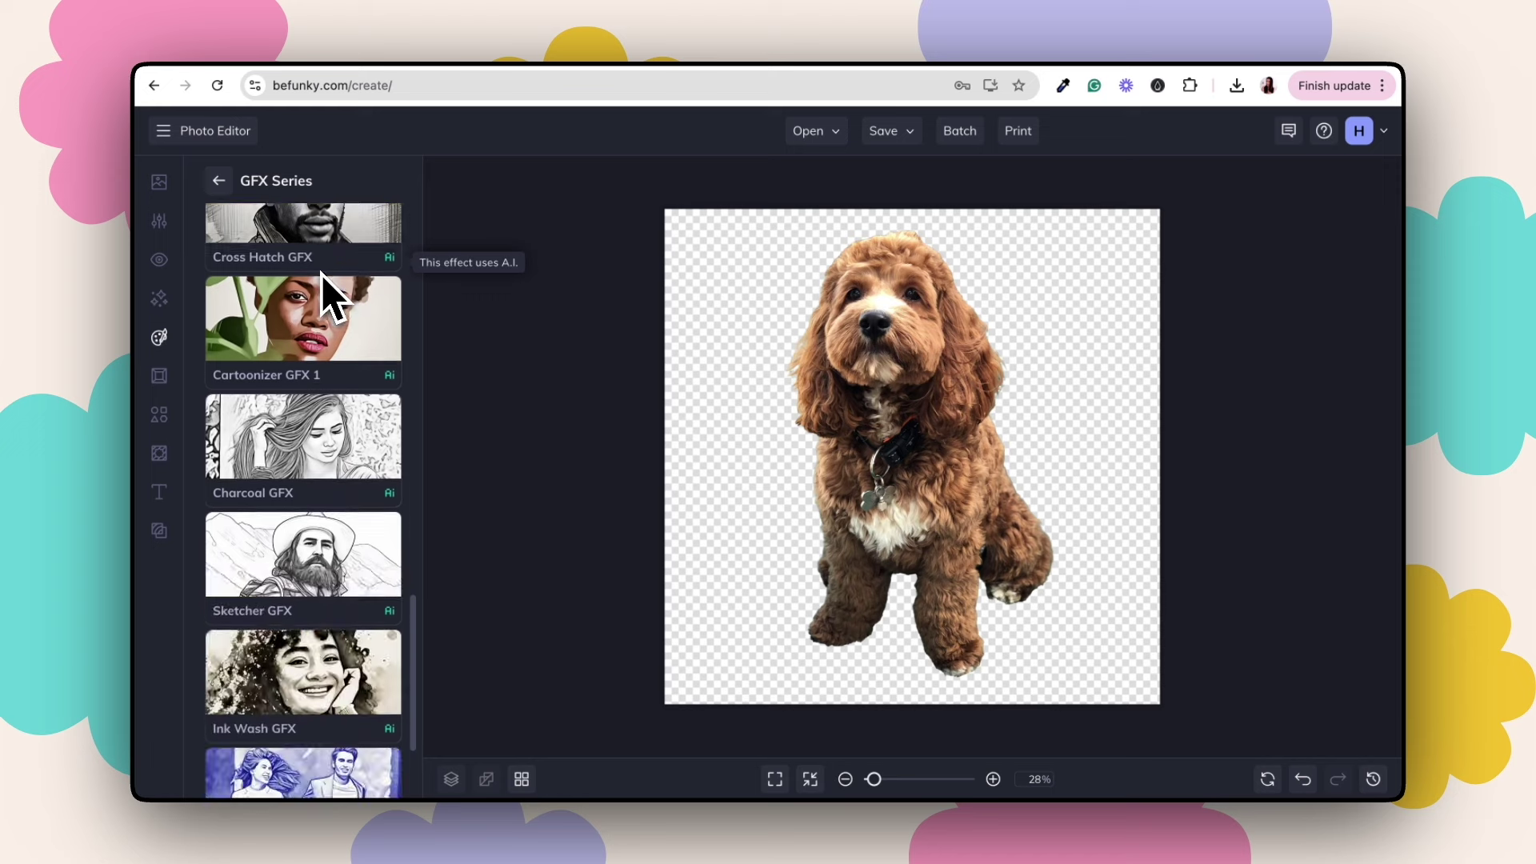
scroll(322, 275, down, 15)
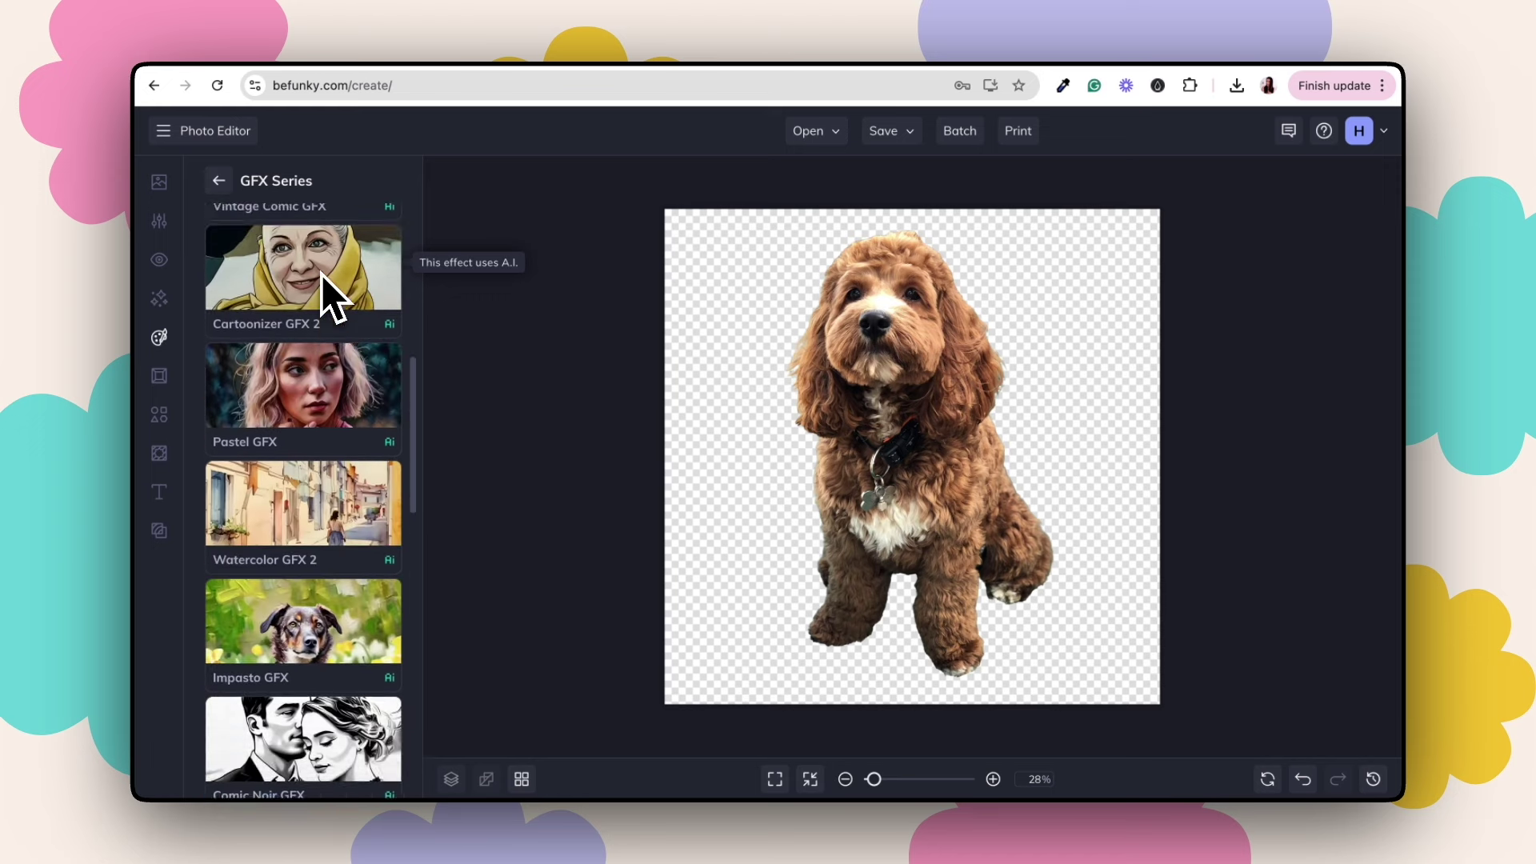
scroll(323, 276, up, 3)
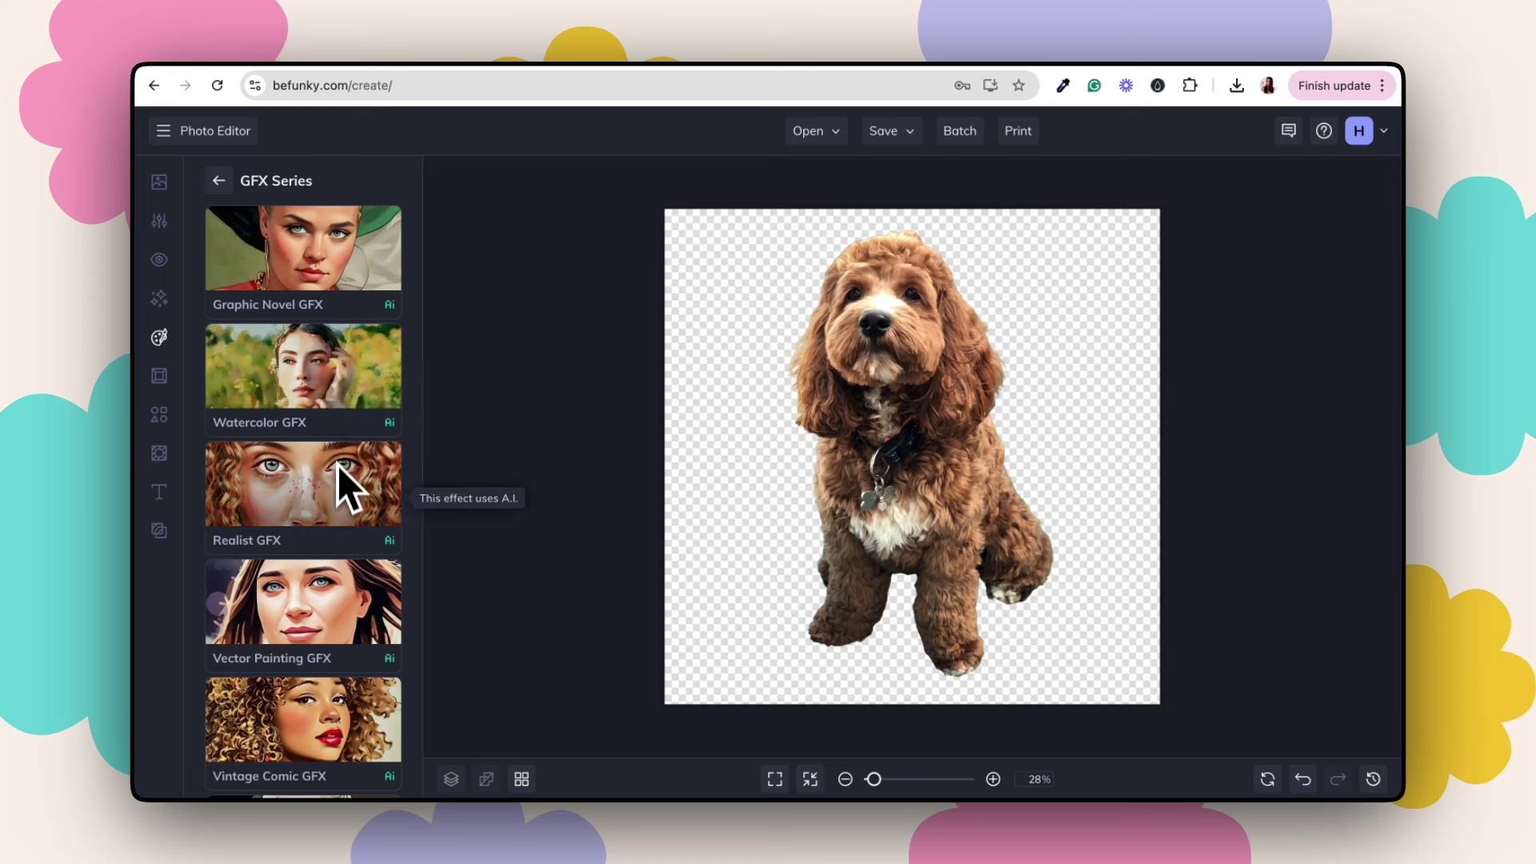
- Browse the GFX Series effects and apply Watercolor GFX to the curly brown dog cutout at 100% amount
scroll(336, 469, down, 2)
scroll(340, 492, down, 5)
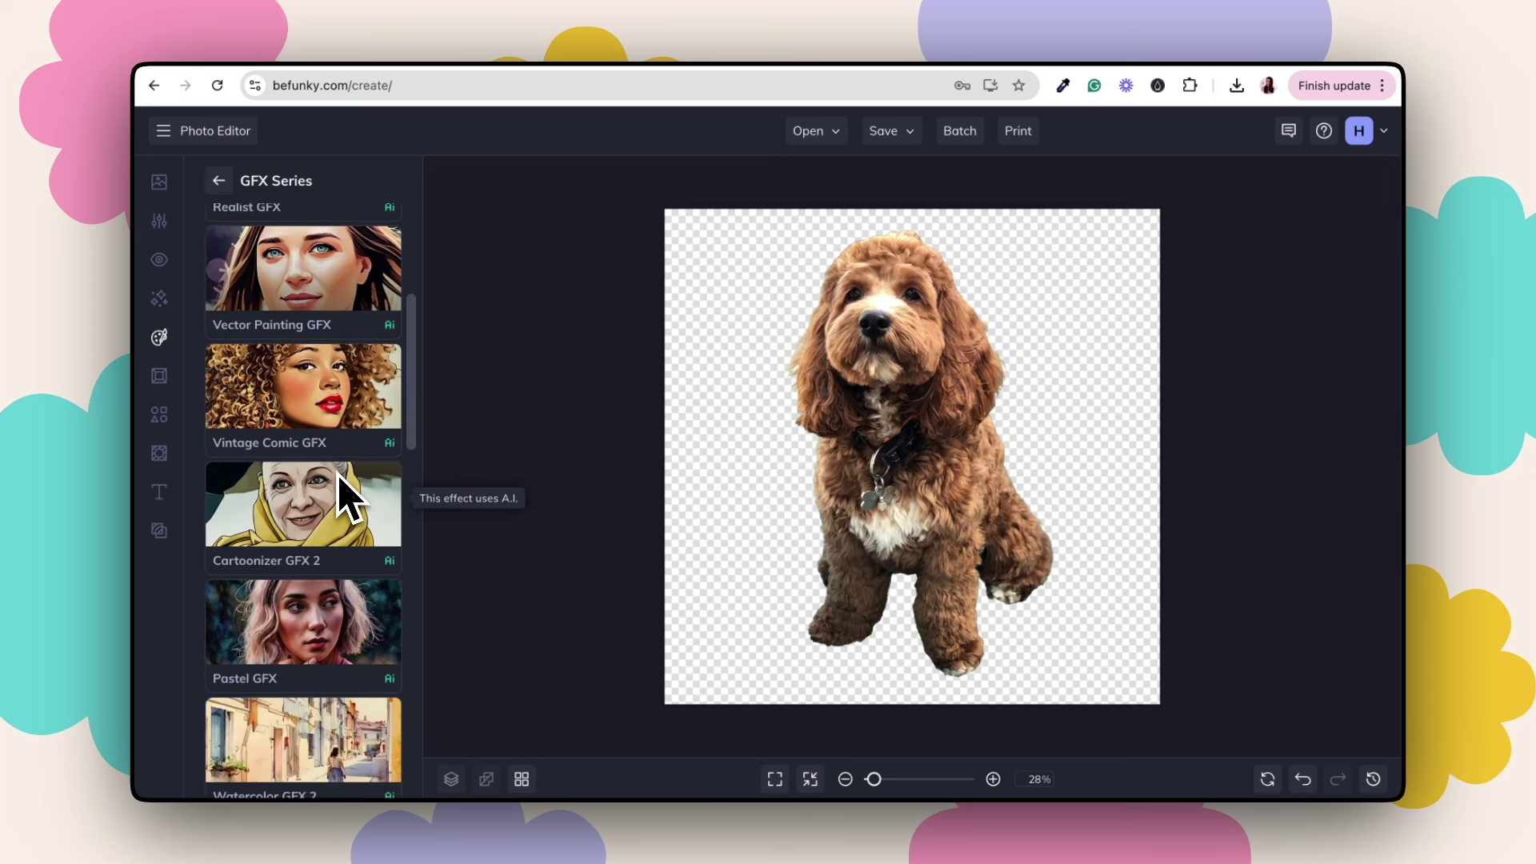
scroll(340, 492, down, 6)
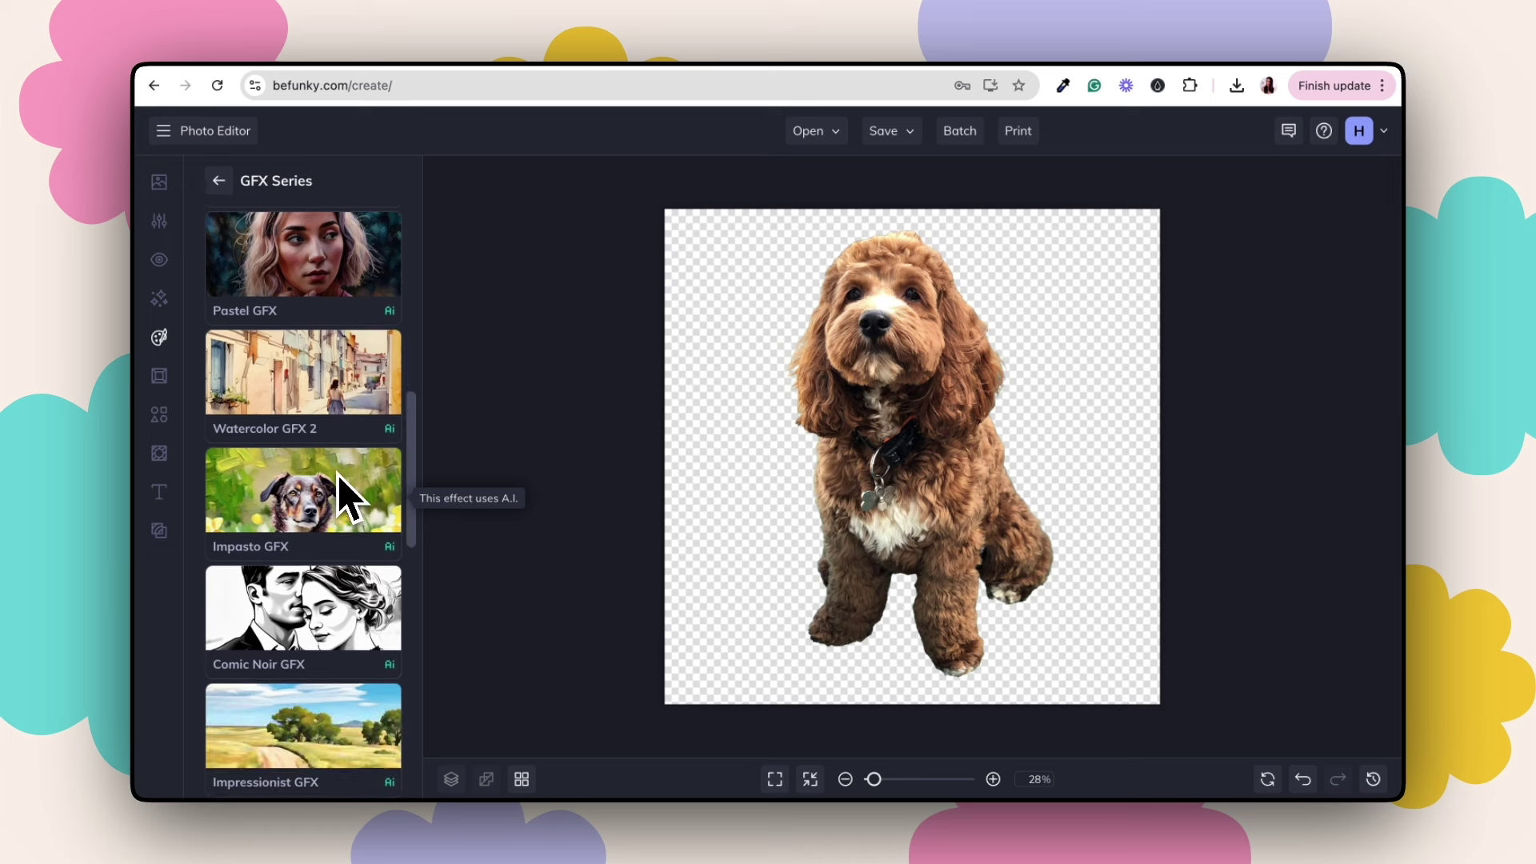
scroll(339, 476, down, 1)
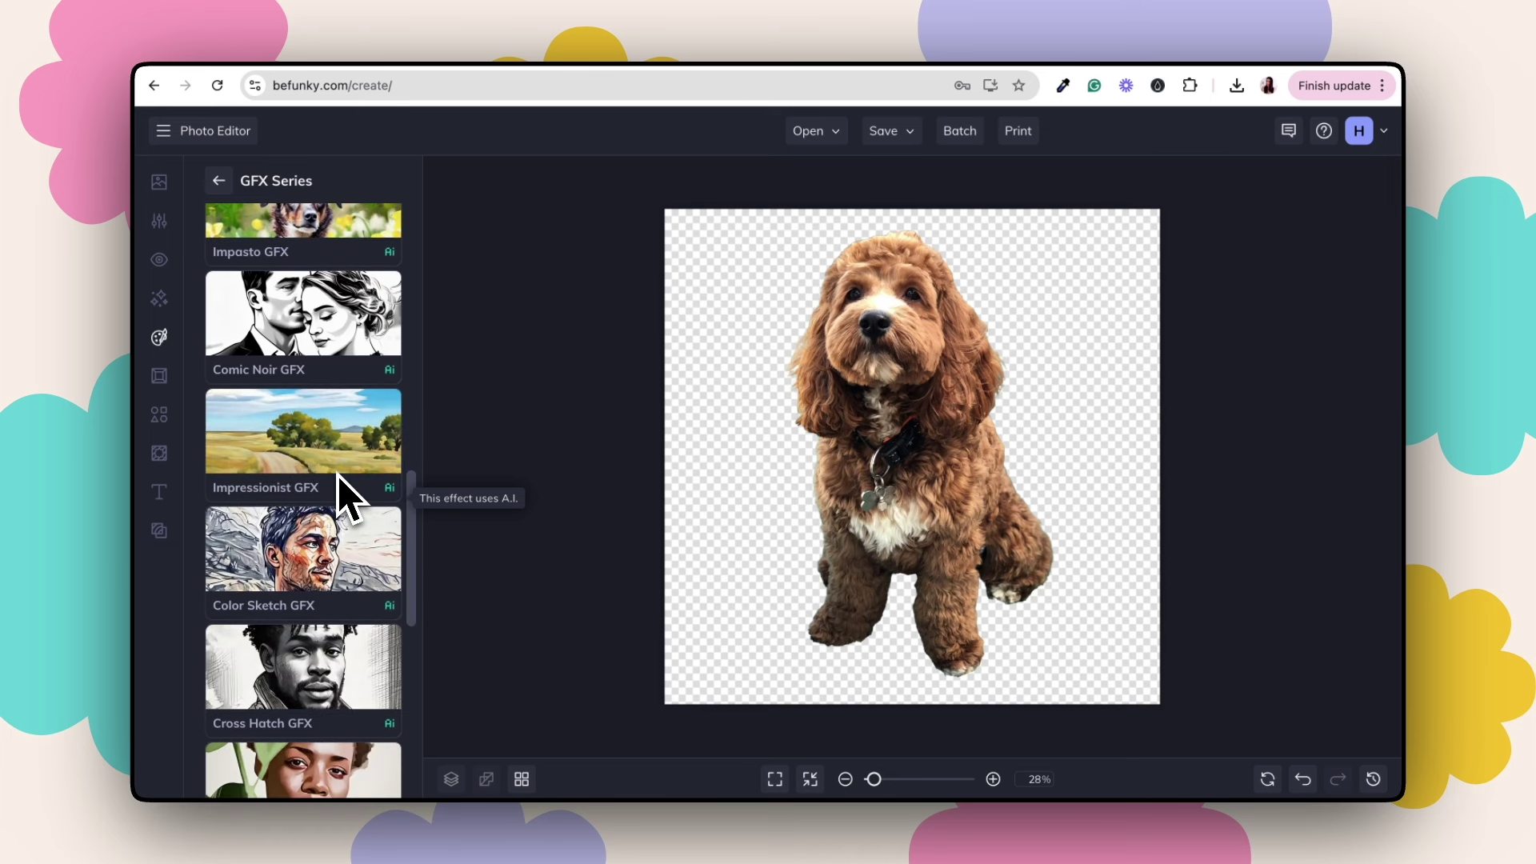
scroll(338, 481, down, 3)
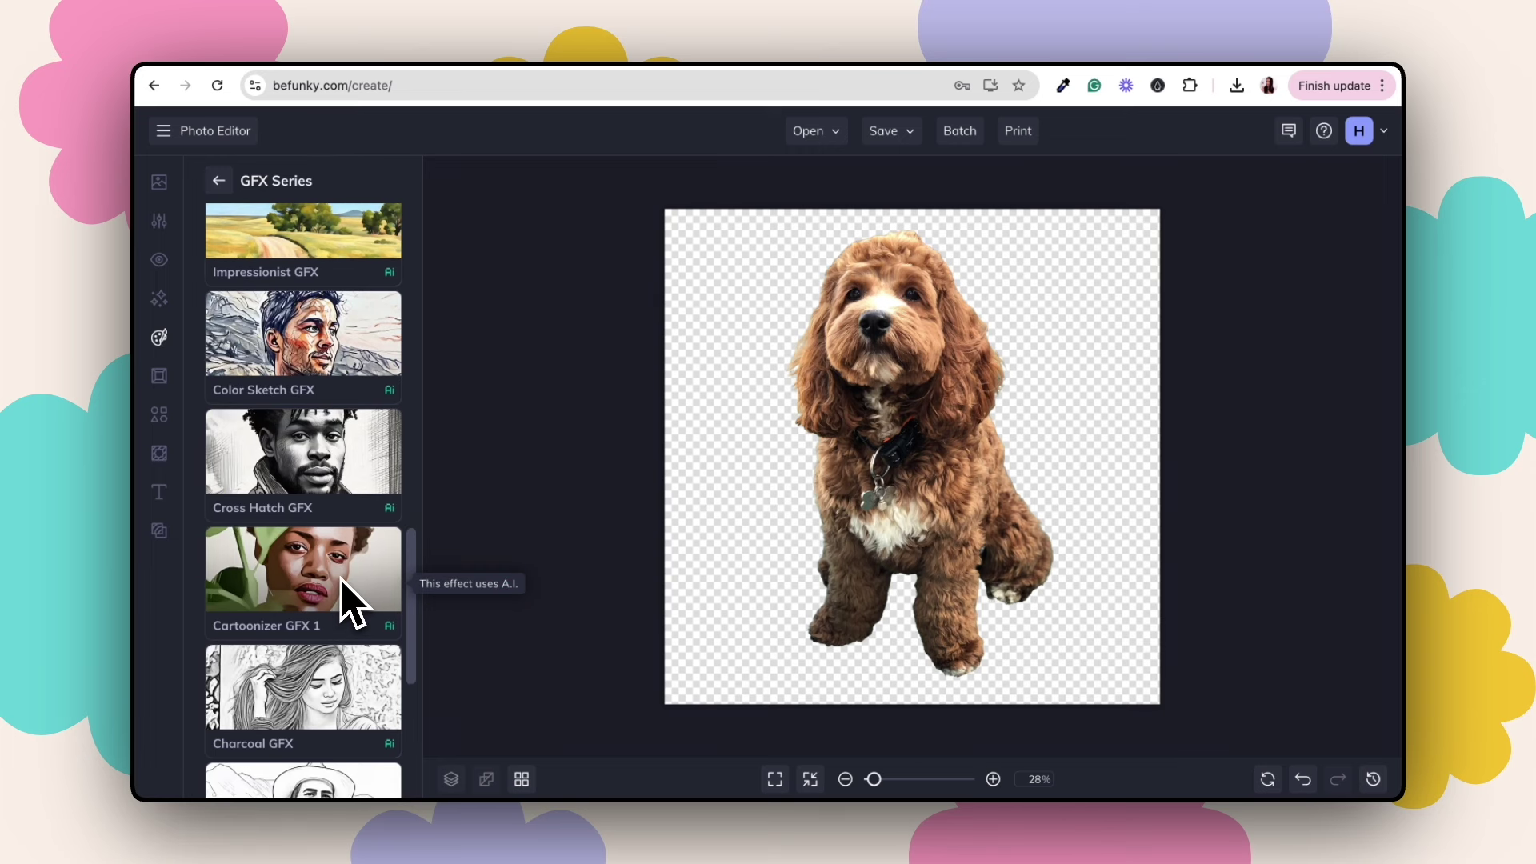
scroll(348, 607, up, 10)
scroll(352, 604, up, 3)
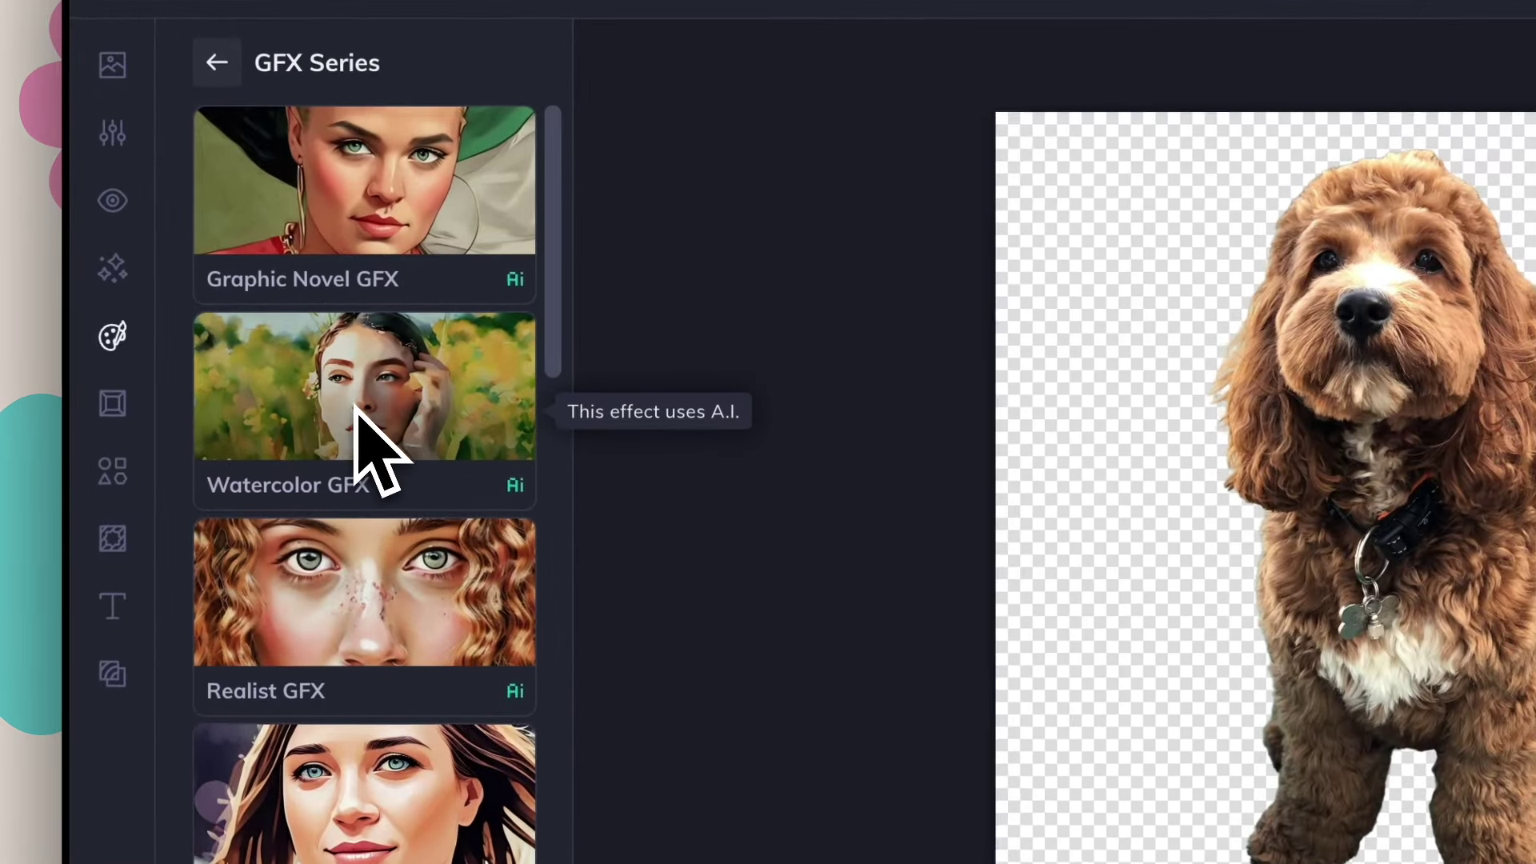
click(351, 393)
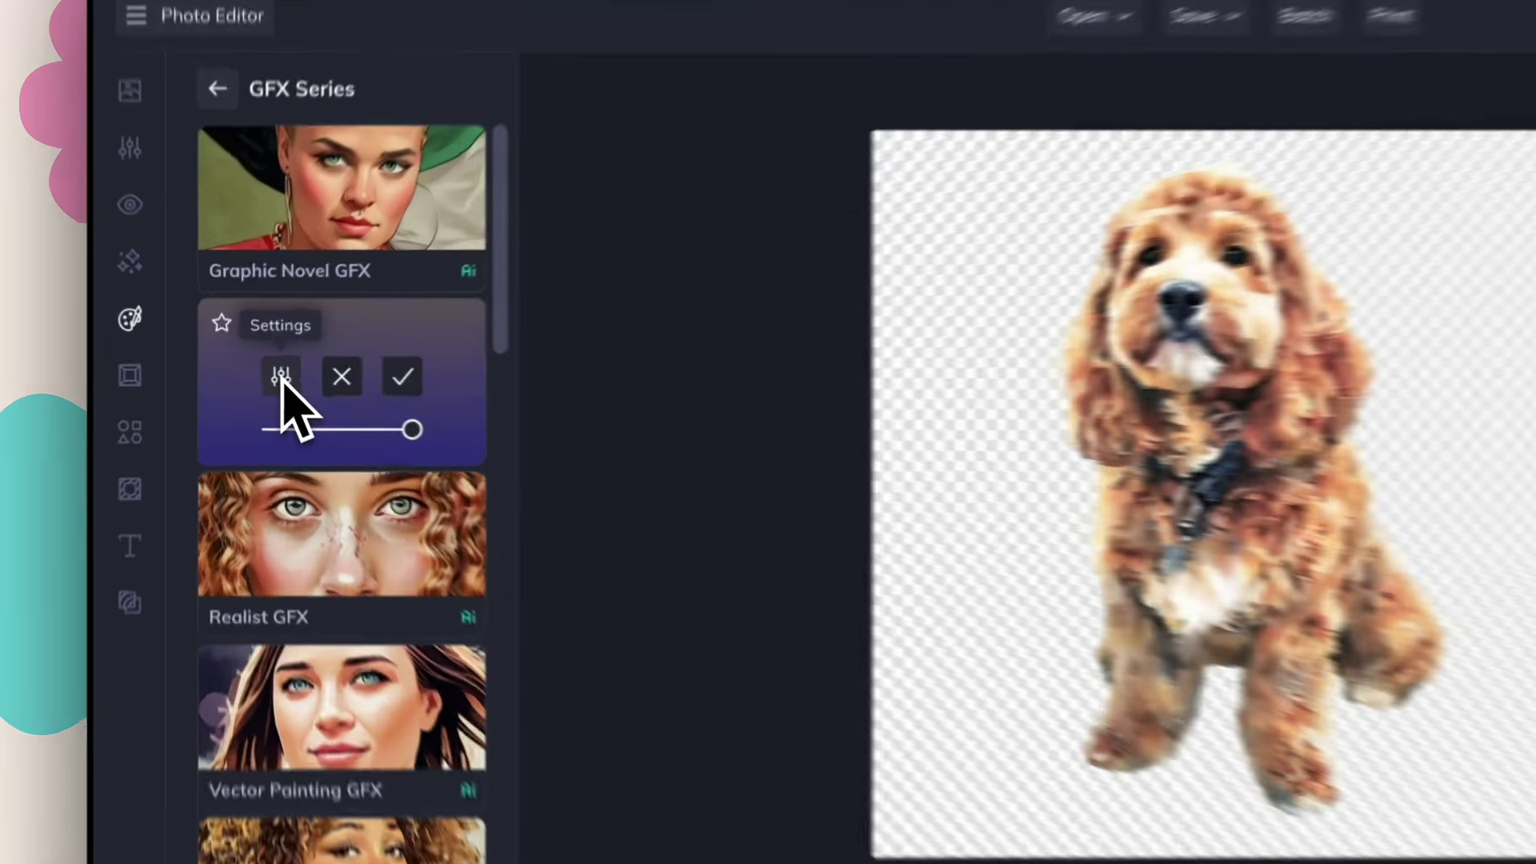
click(281, 376)
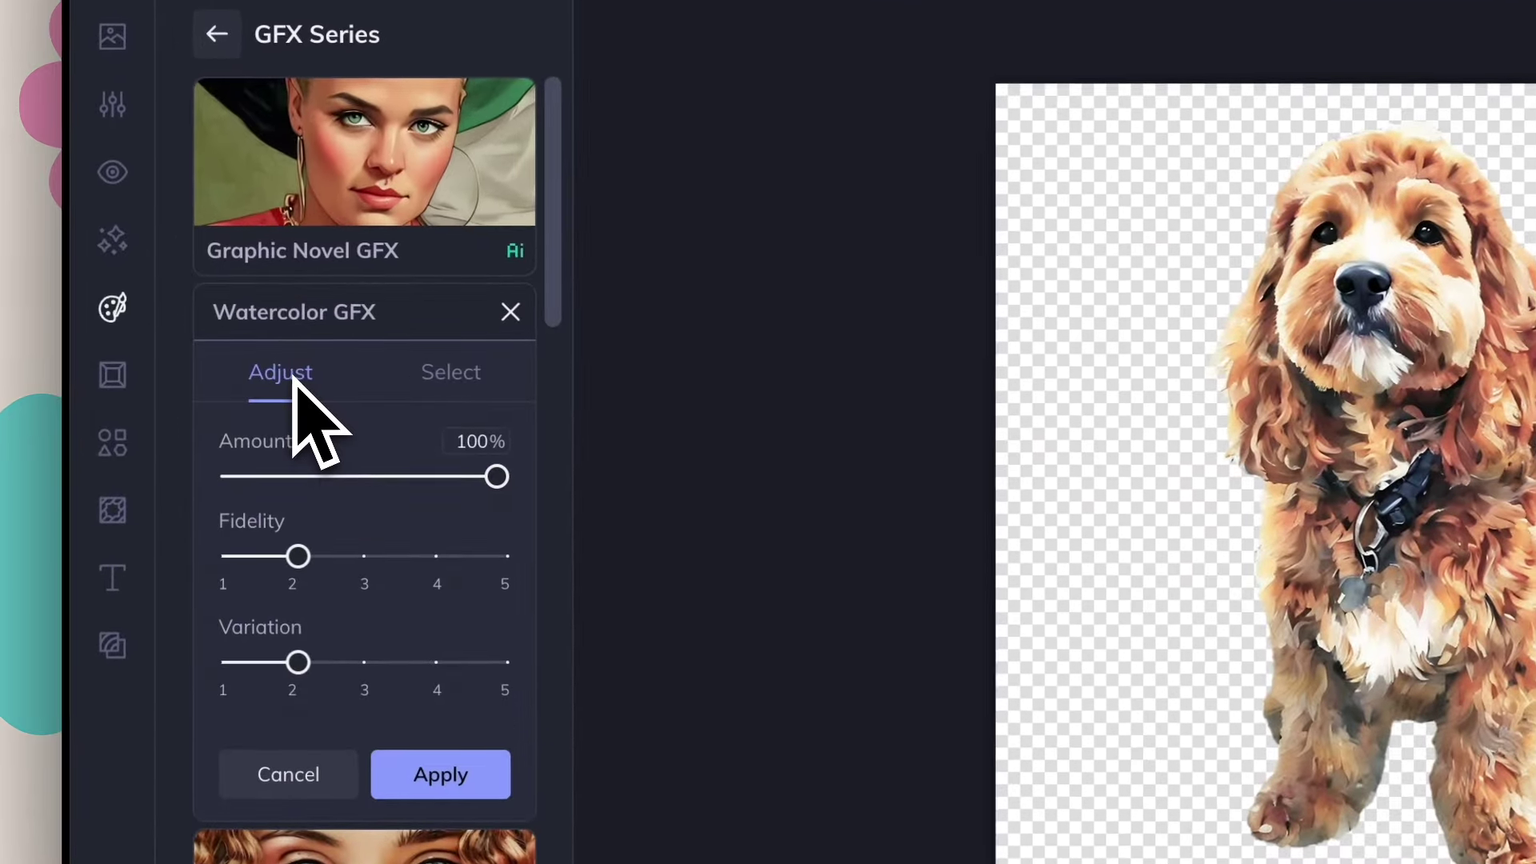
drag(497, 477, 421, 440)
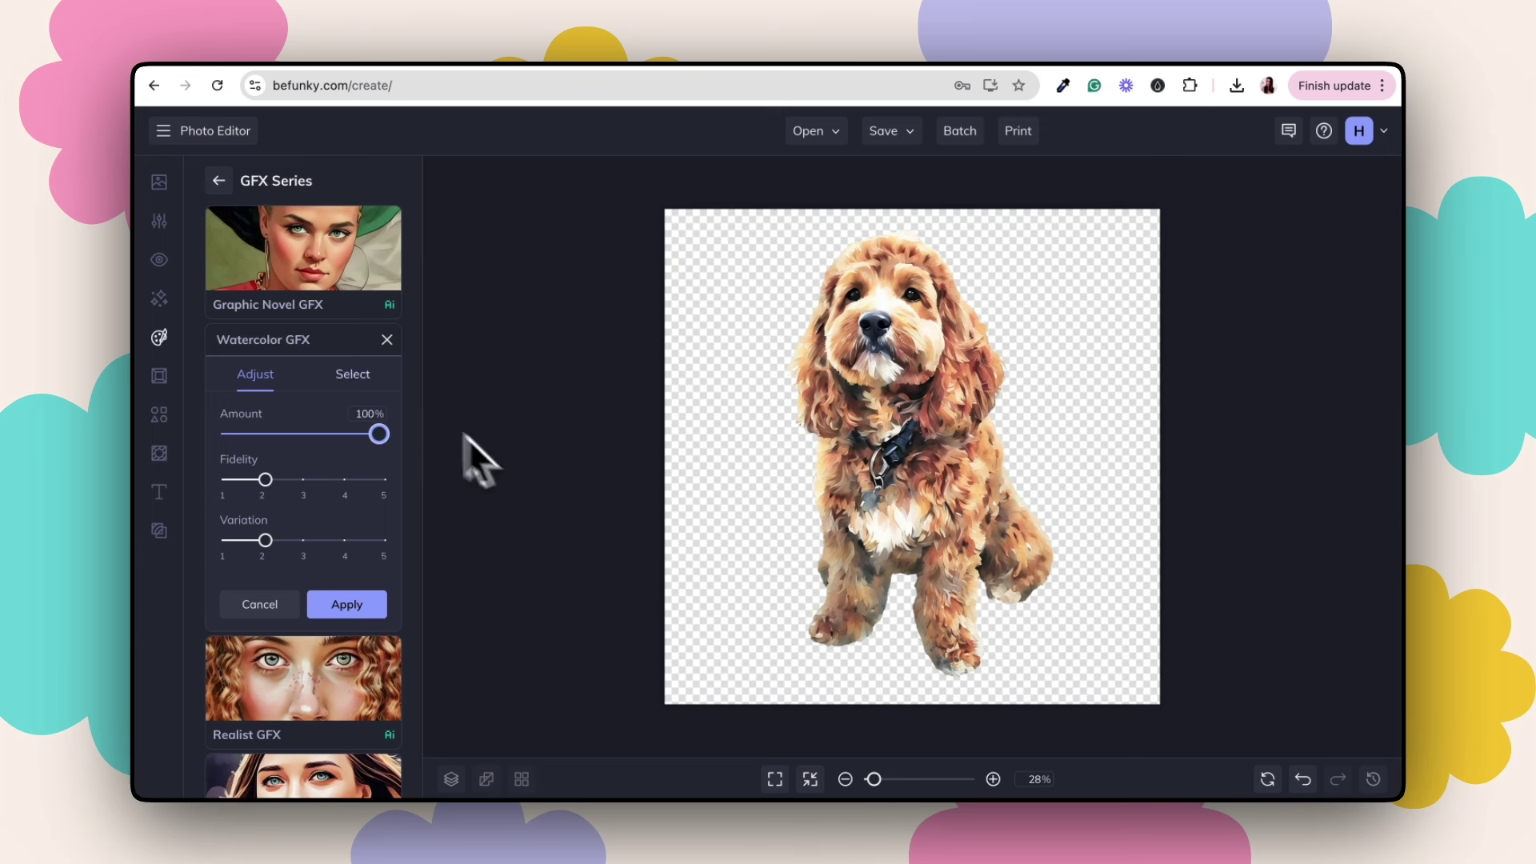
click(368, 606)
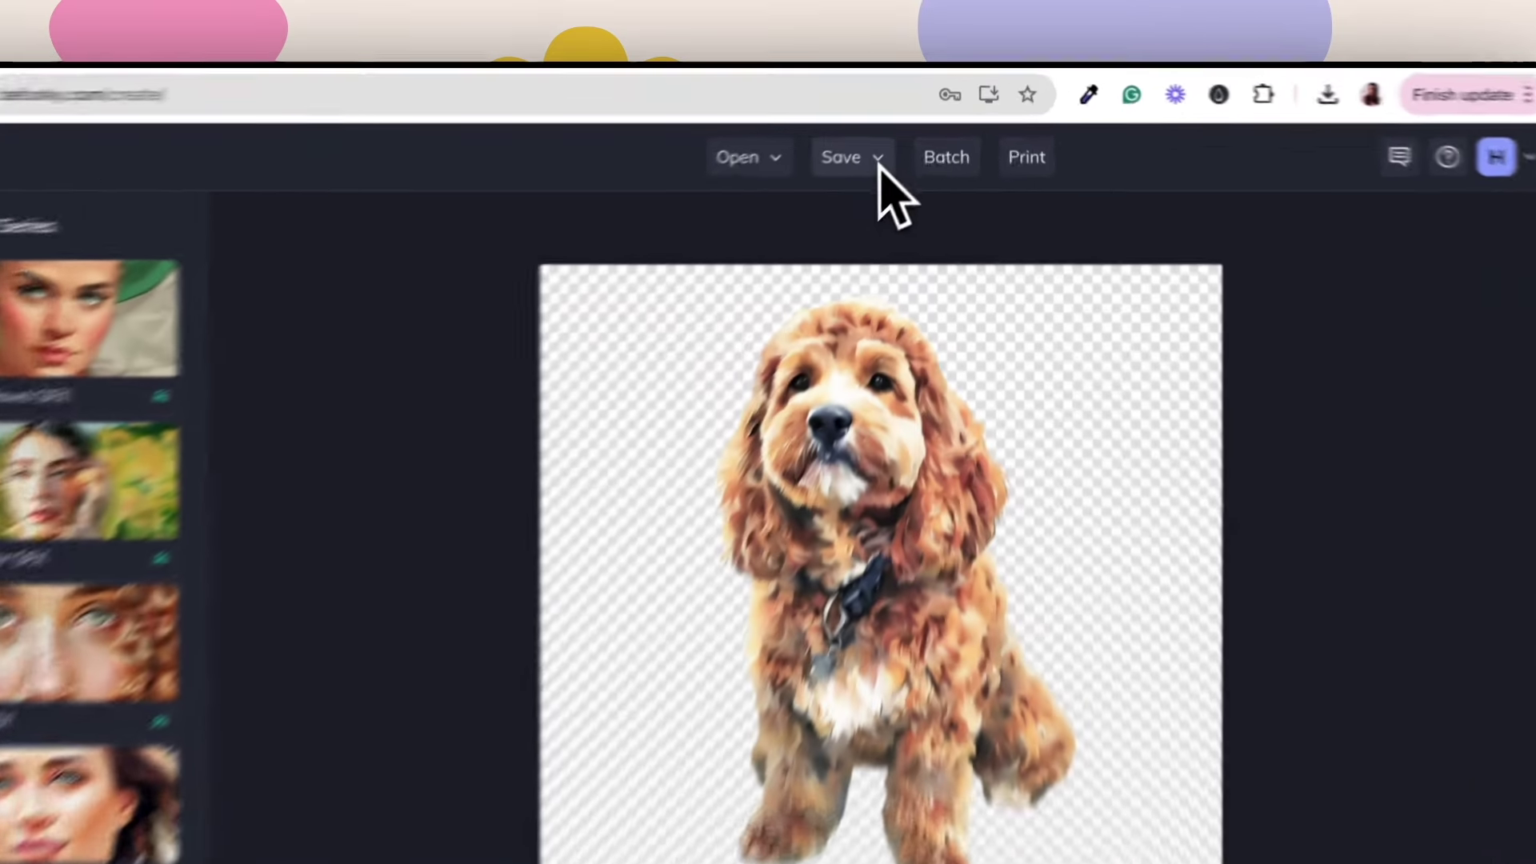
- Save the watercolor curly brown dog image to the computer with the filename "dog 01"
click(878, 160)
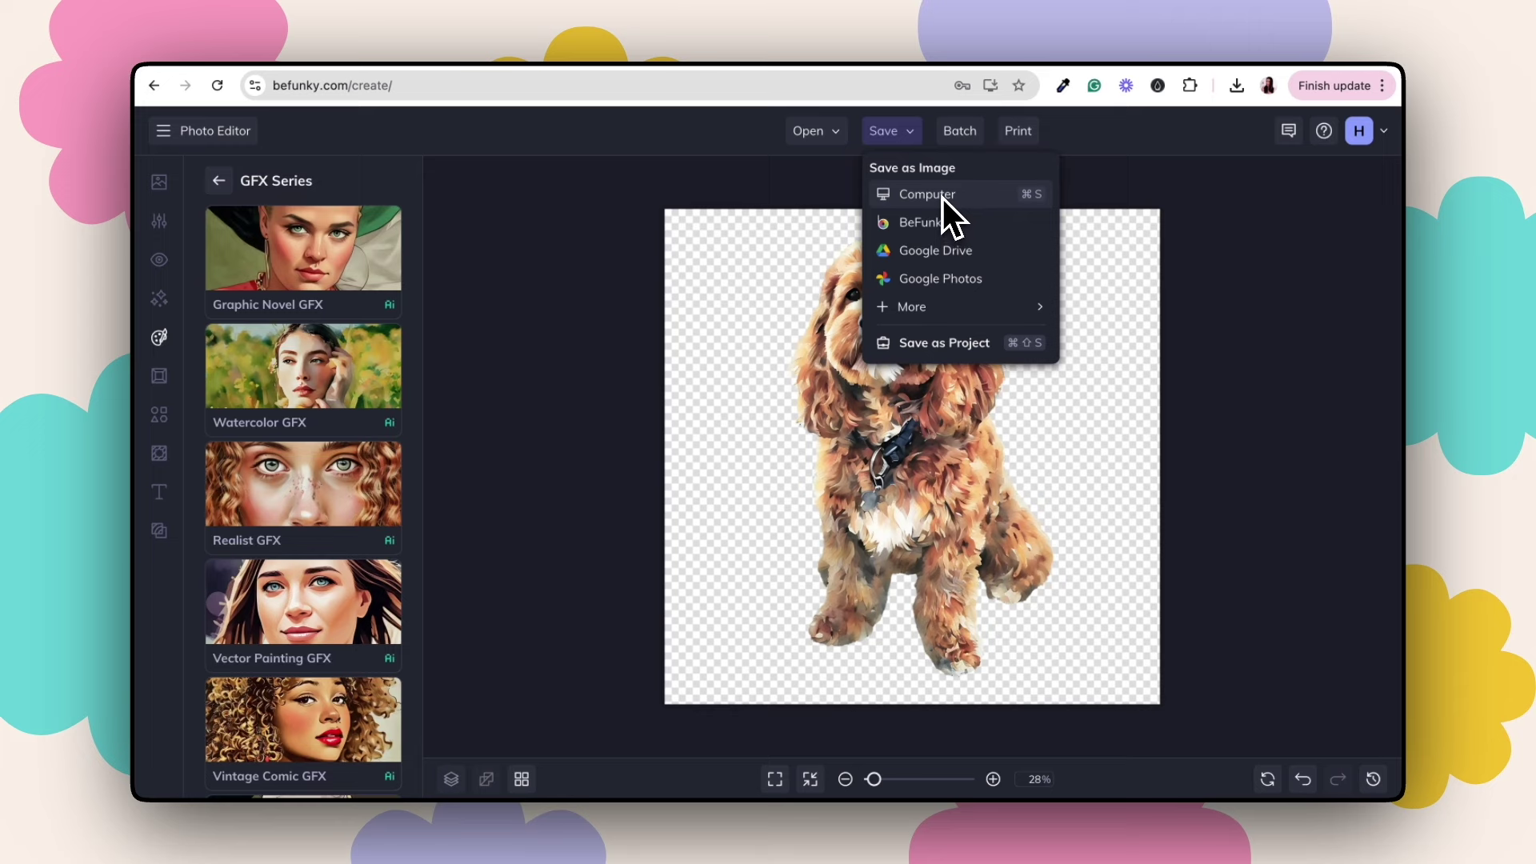
click(944, 199)
text(dog 01)
key(Return)
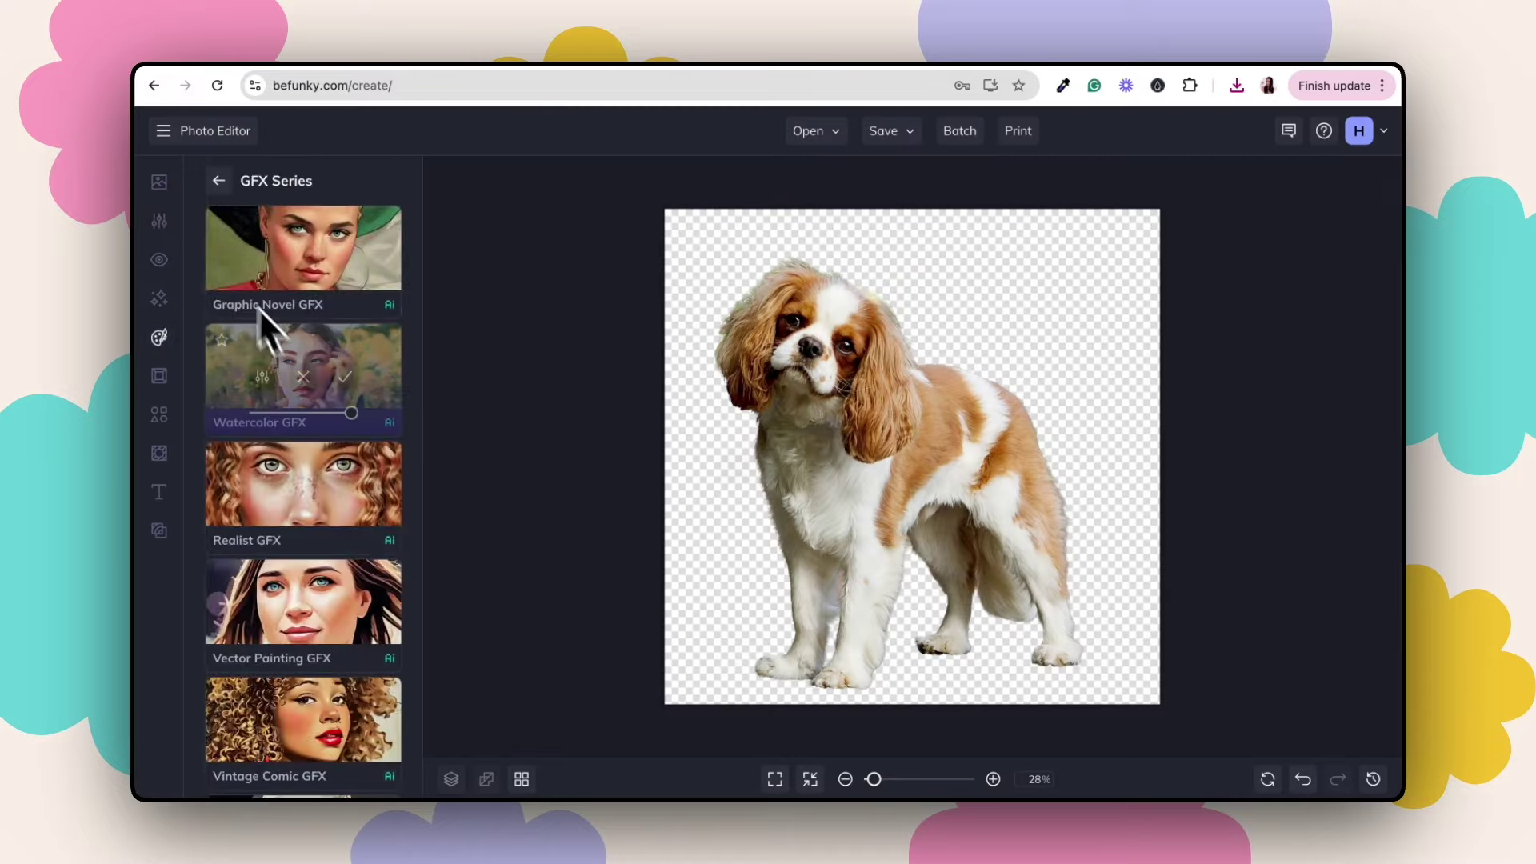
- Apply Watercolor GFX to the brown-and-white dog cutout and save it to the computer as a PNG named "Dog 02"
click(260, 344)
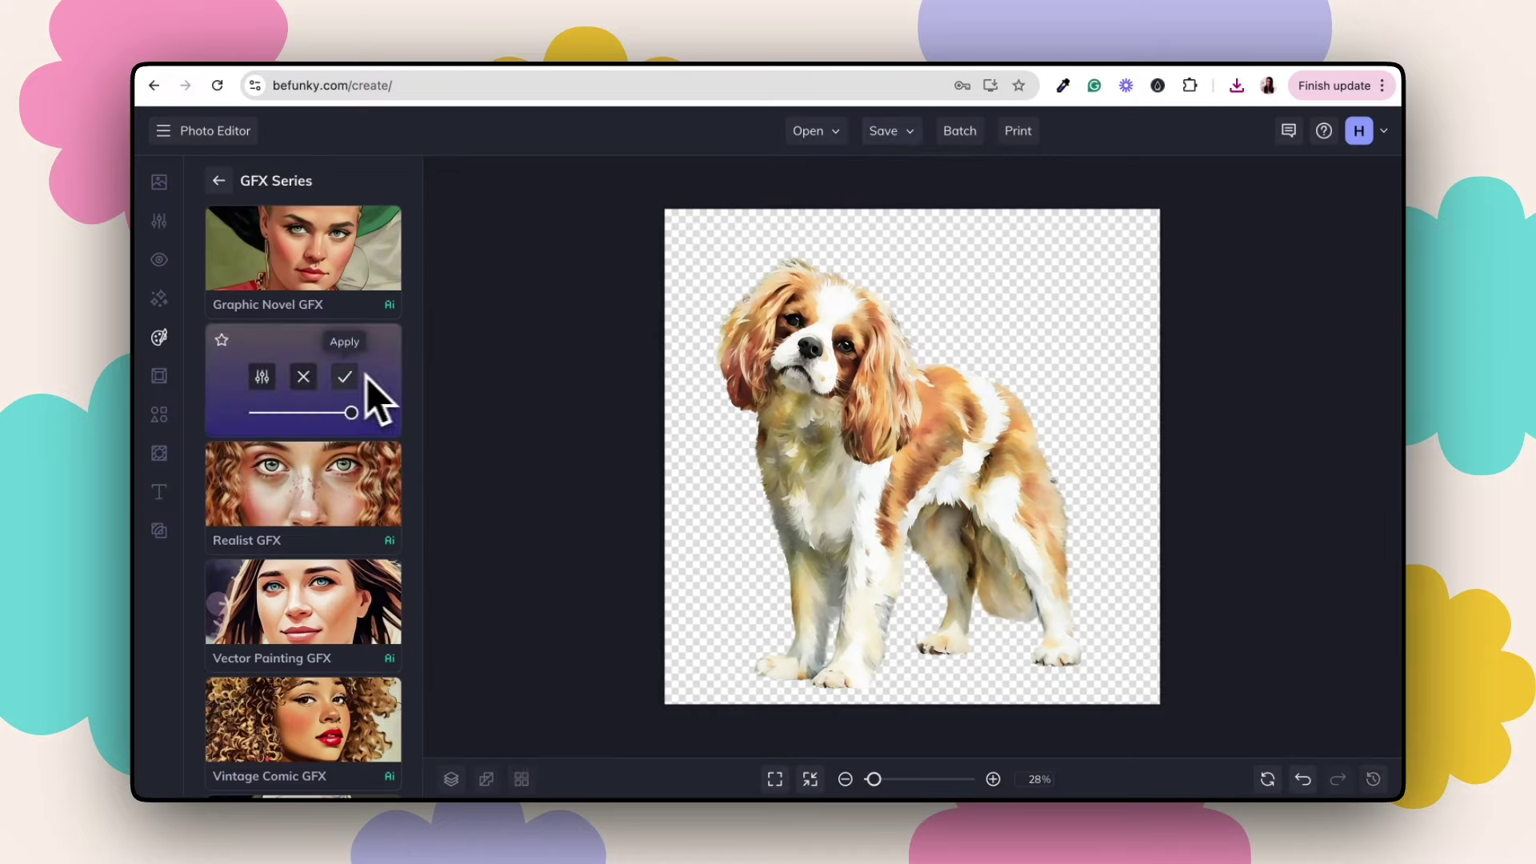
click(345, 376)
key(ctrl+s)
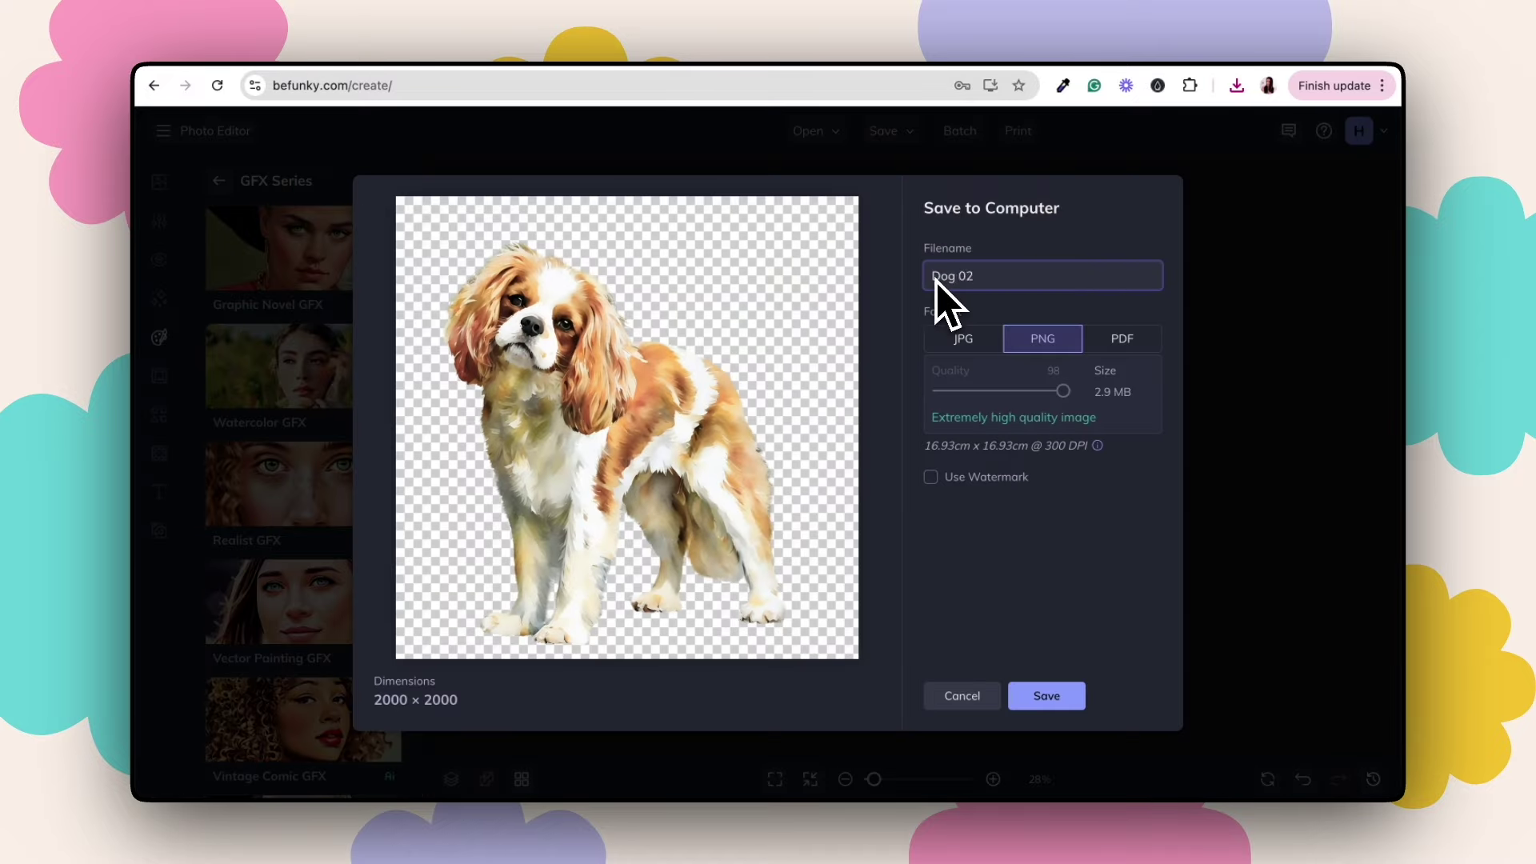
key(Return)
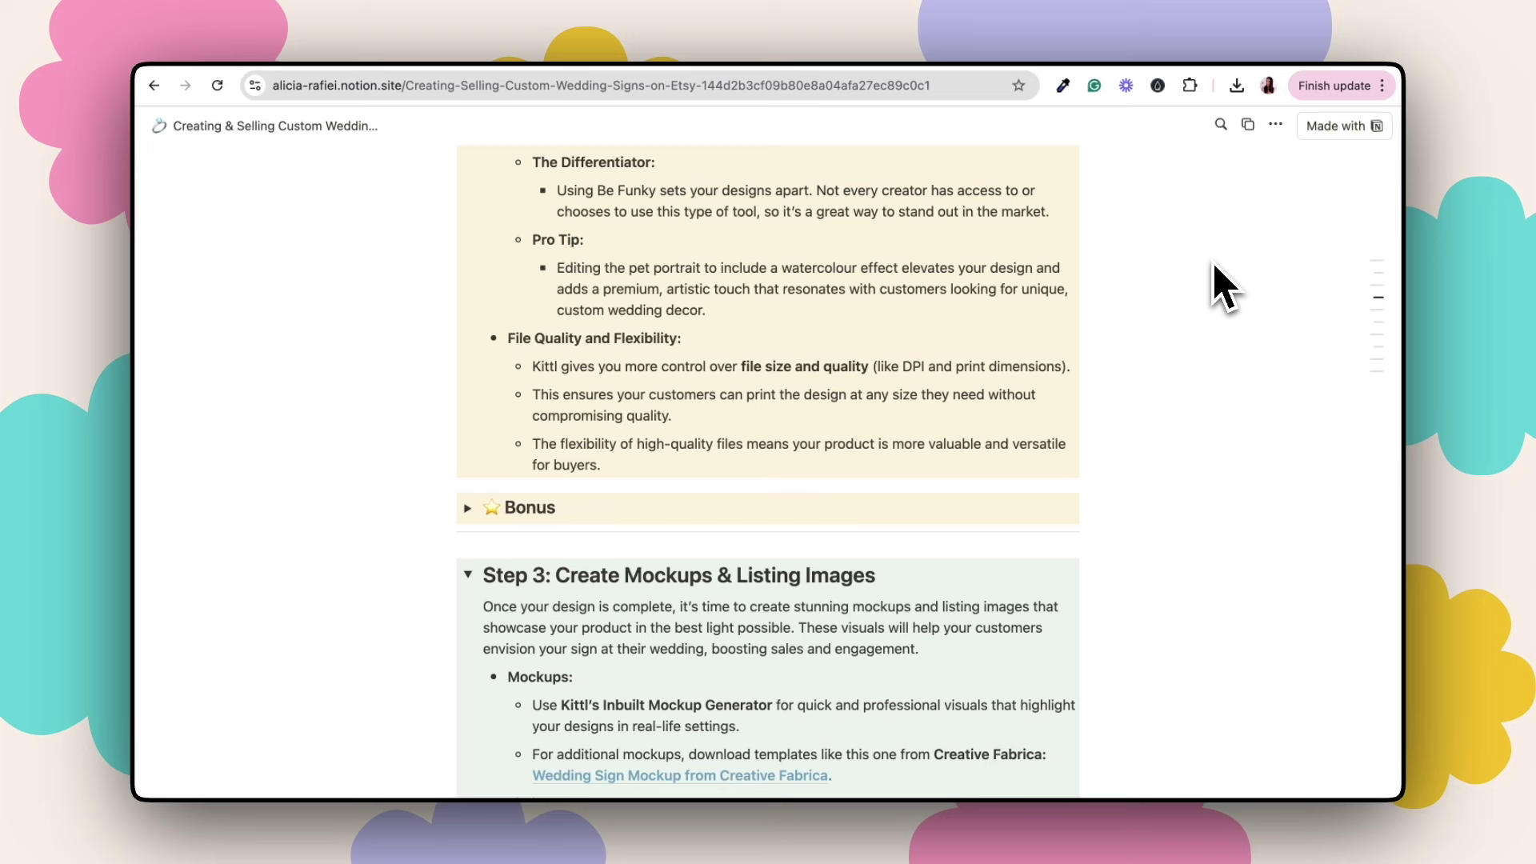
- Expand the Bonus section in the Notion guide and read the cocktail list and the recommended design size
click(469, 509)
scroll(672, 572, down, 4)
scroll(672, 563, down, 14)
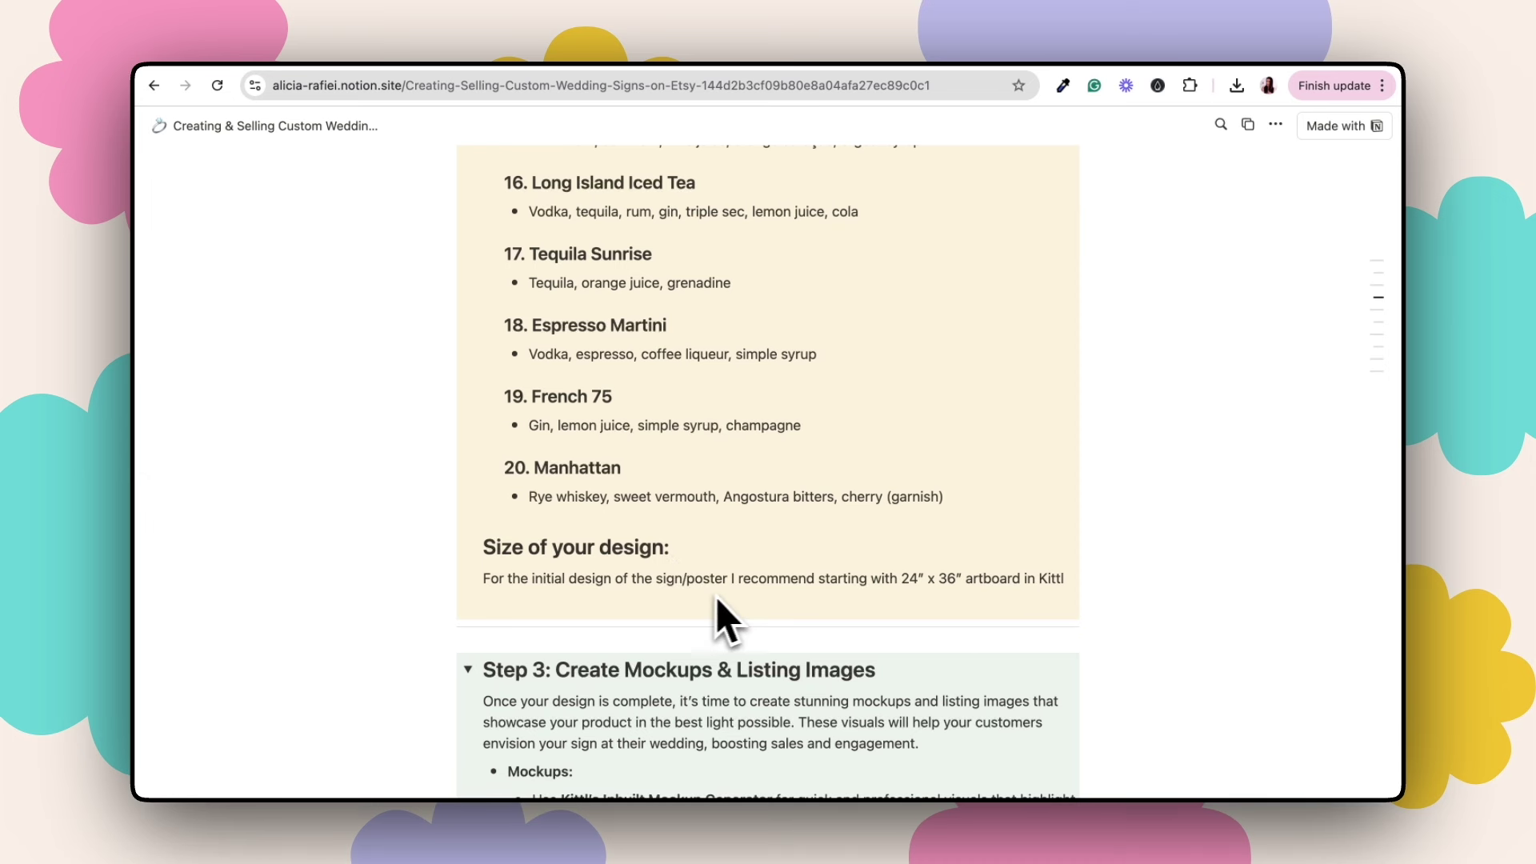
scroll(800, 616, up, 1)
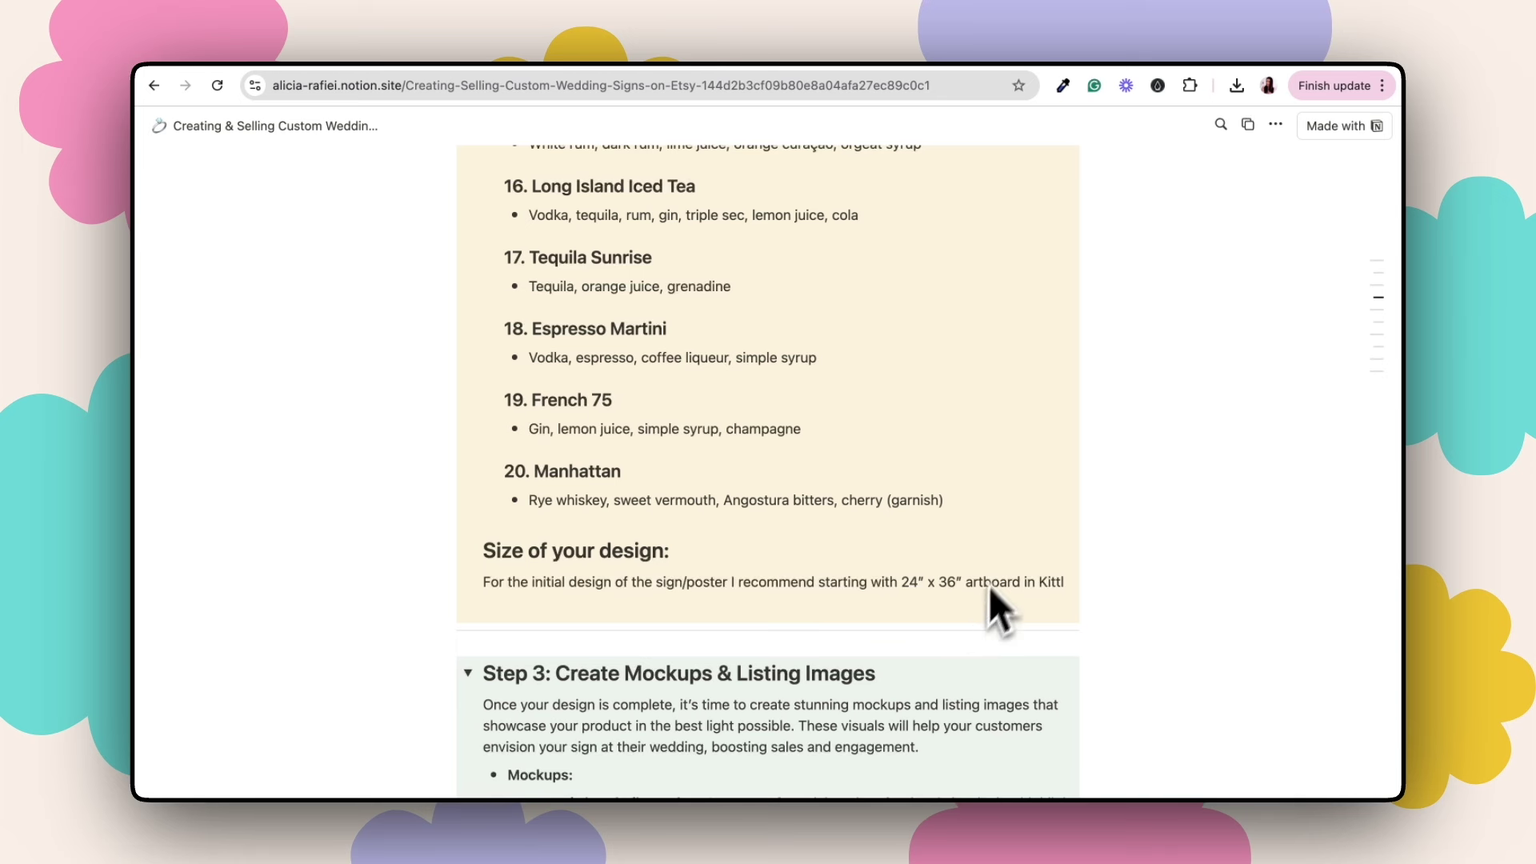
scroll(1074, 552, up, 1)
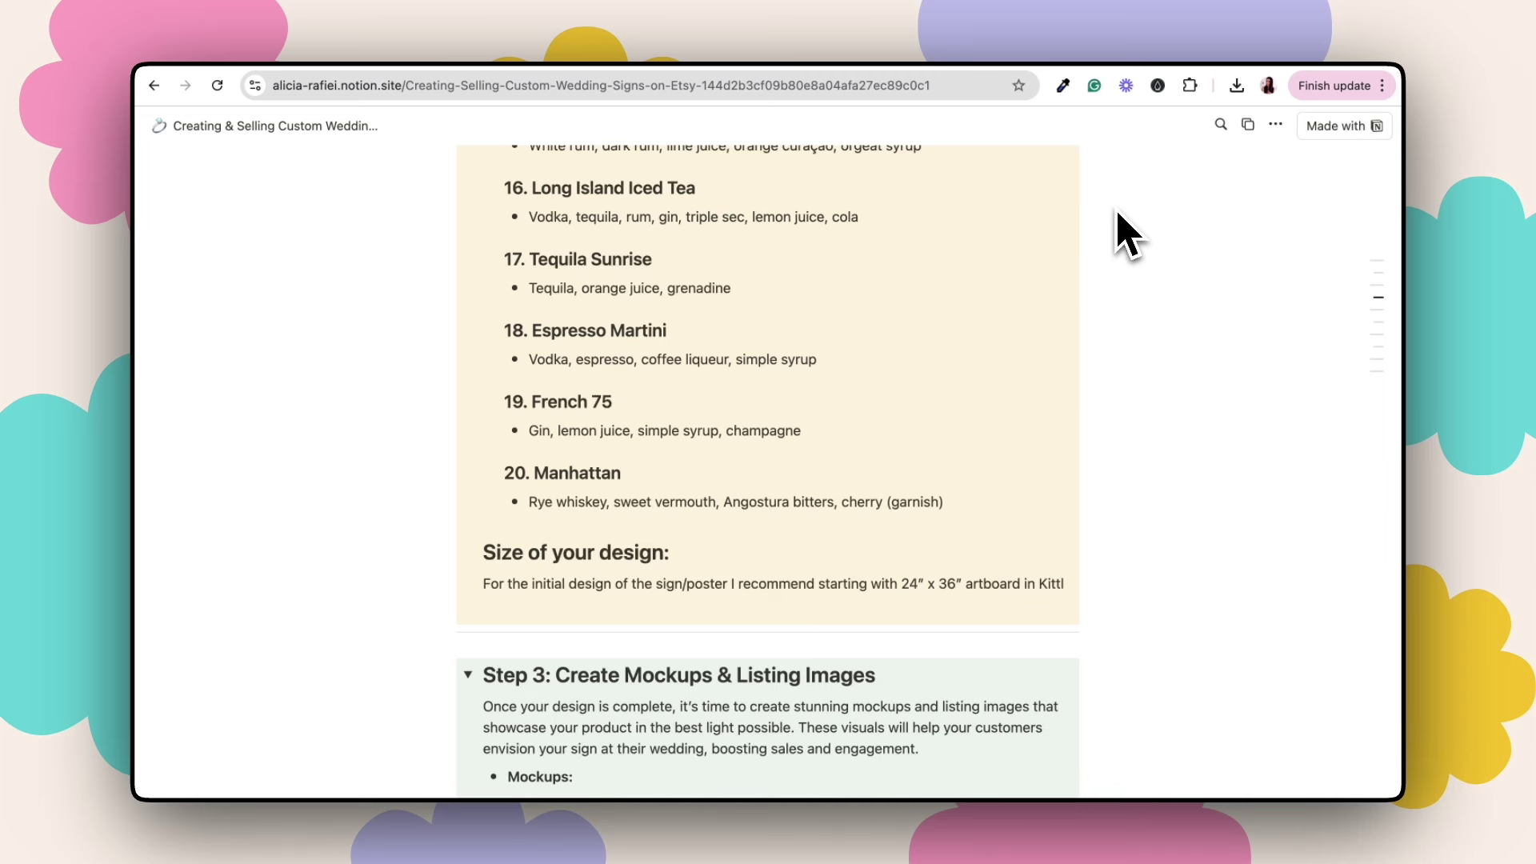
- Switch to Kittl and start a new project in the Custom Wedding Signs folder with a resolution of 300 and inches as the unit
click(1080, 73)
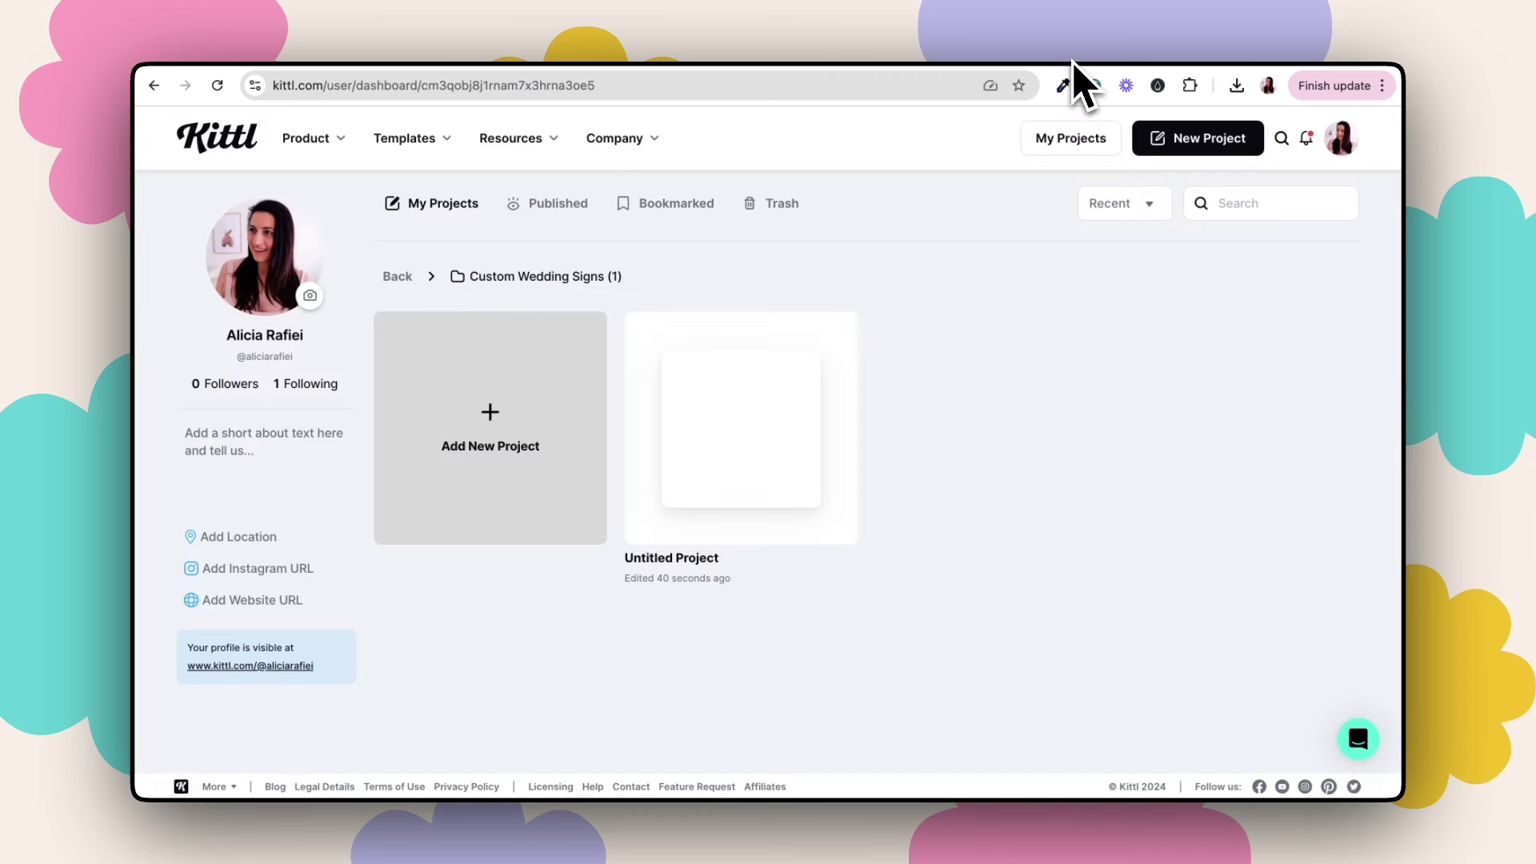
click(497, 440)
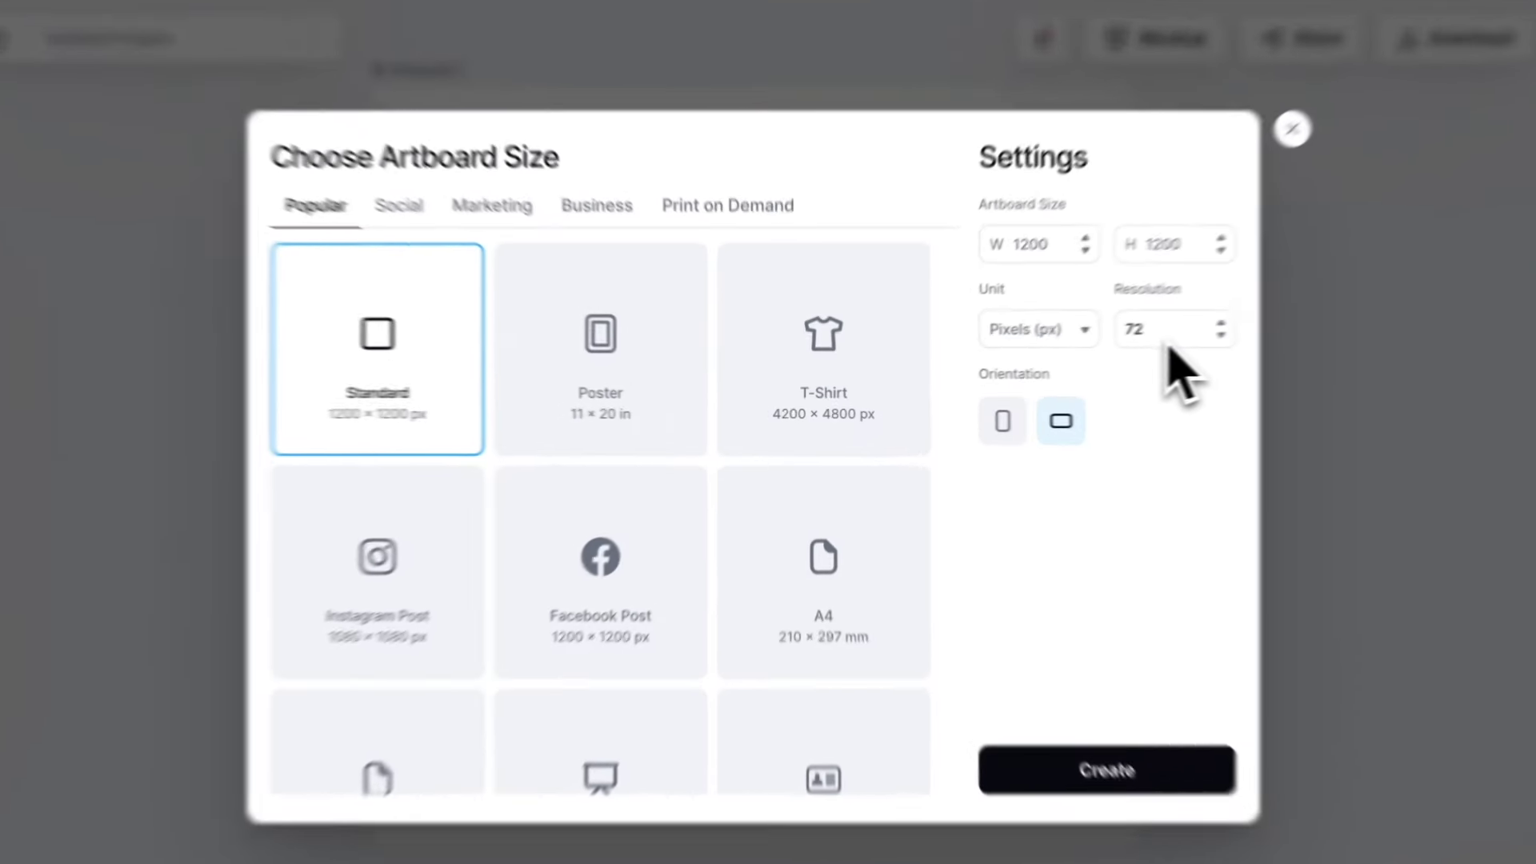
double_click(1071, 352)
text(300)
key(Return)
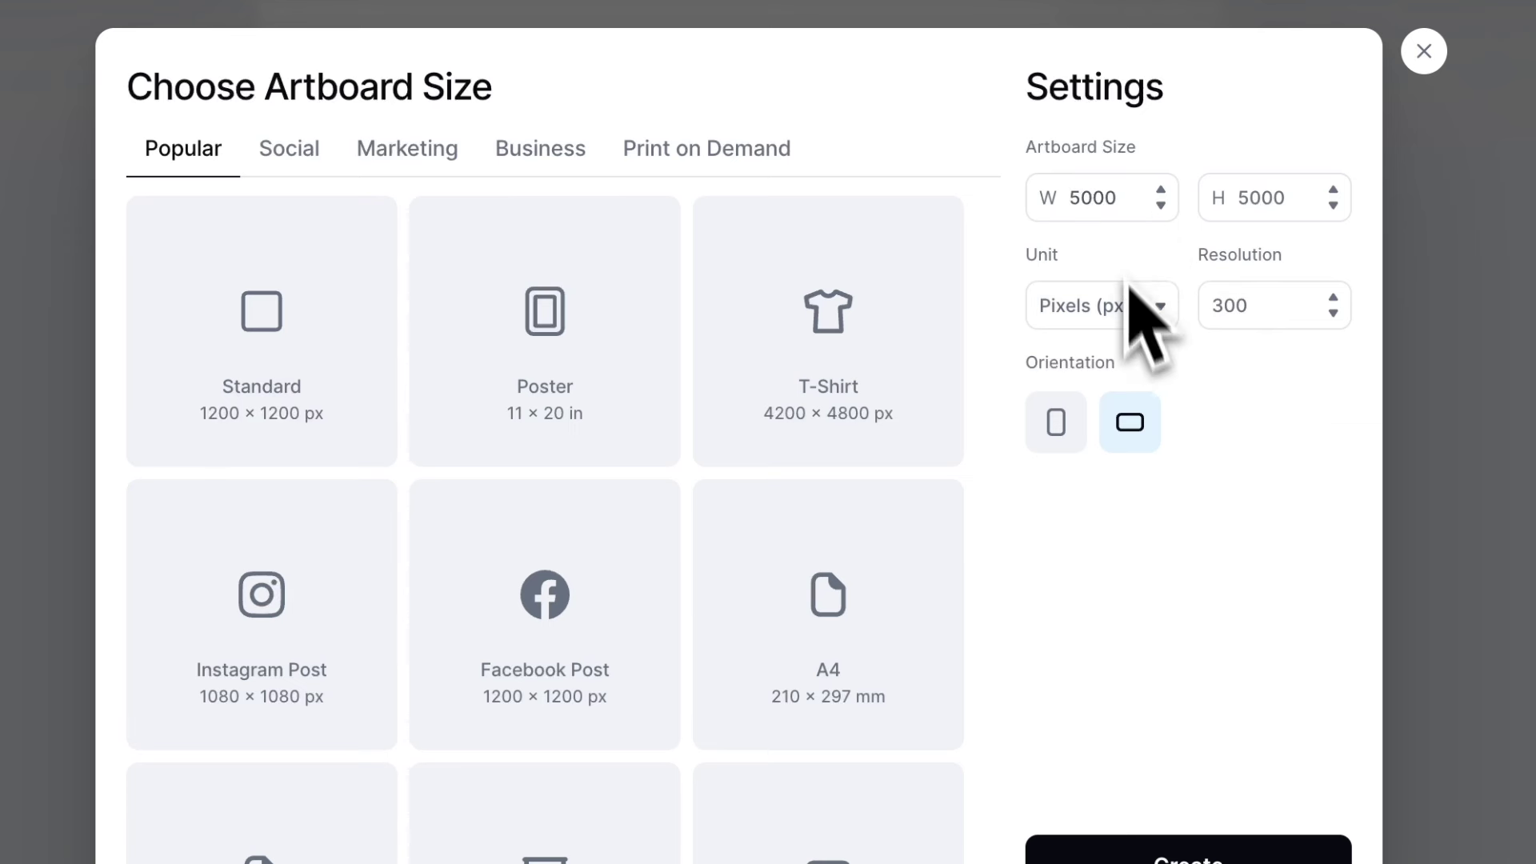
click(1158, 314)
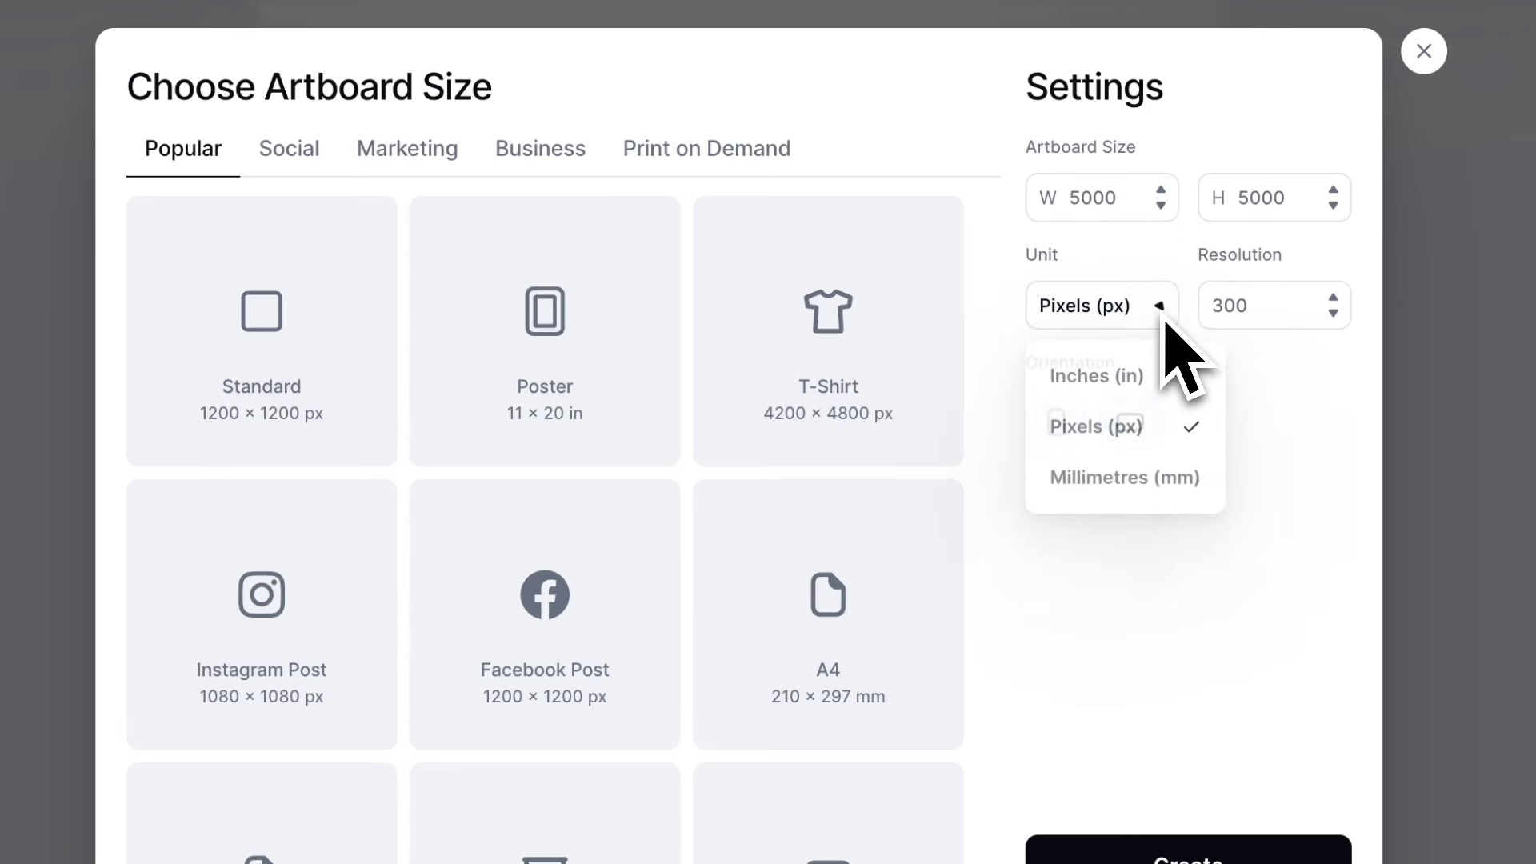
click(1109, 382)
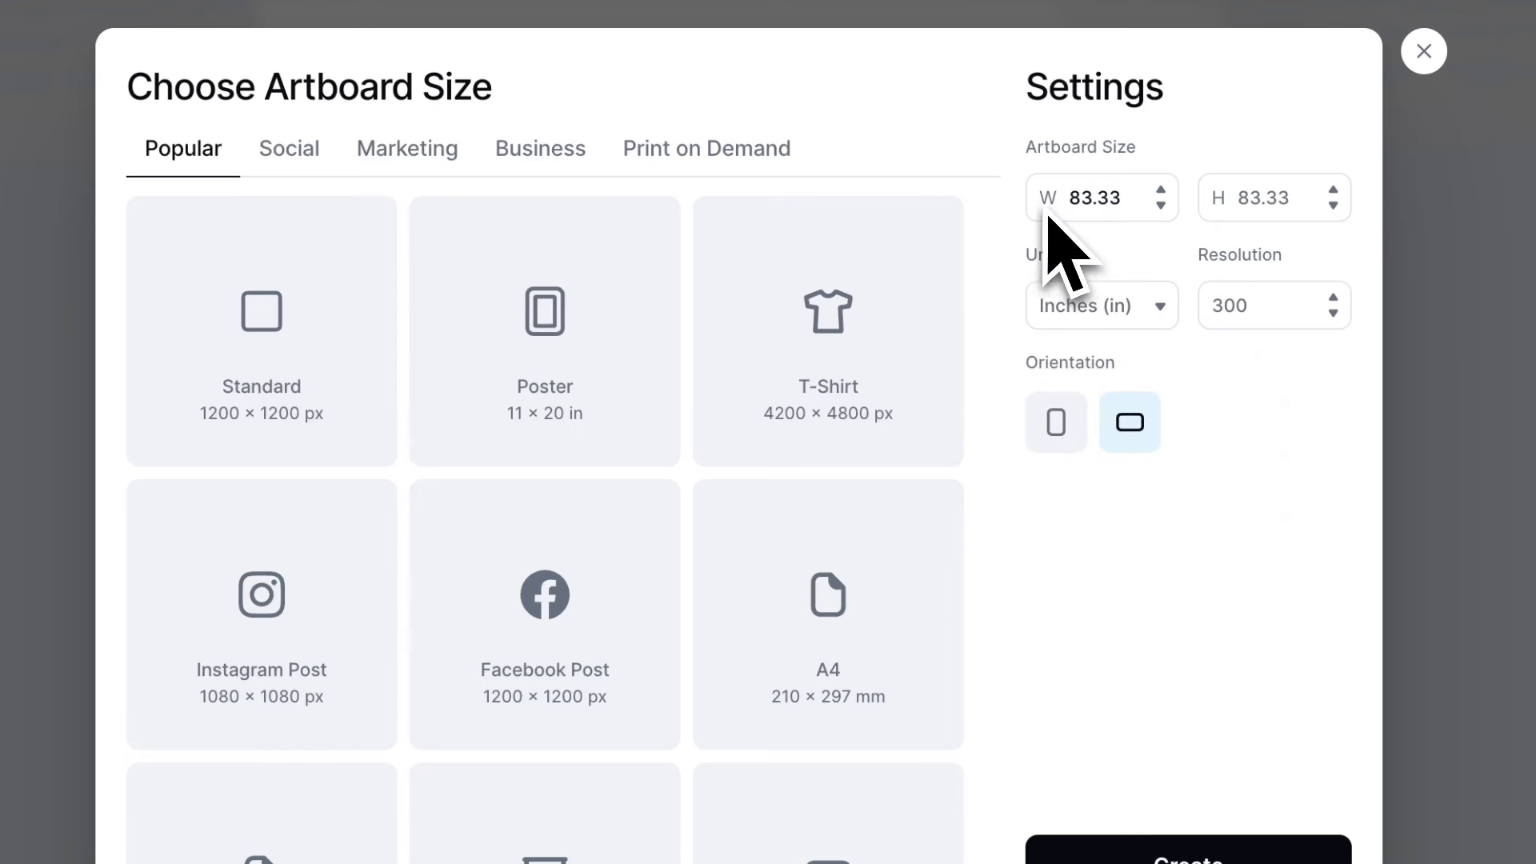
- Set the artboard size to 24 in wide by 36 in high and create the portrait artboard
double_click(1131, 211)
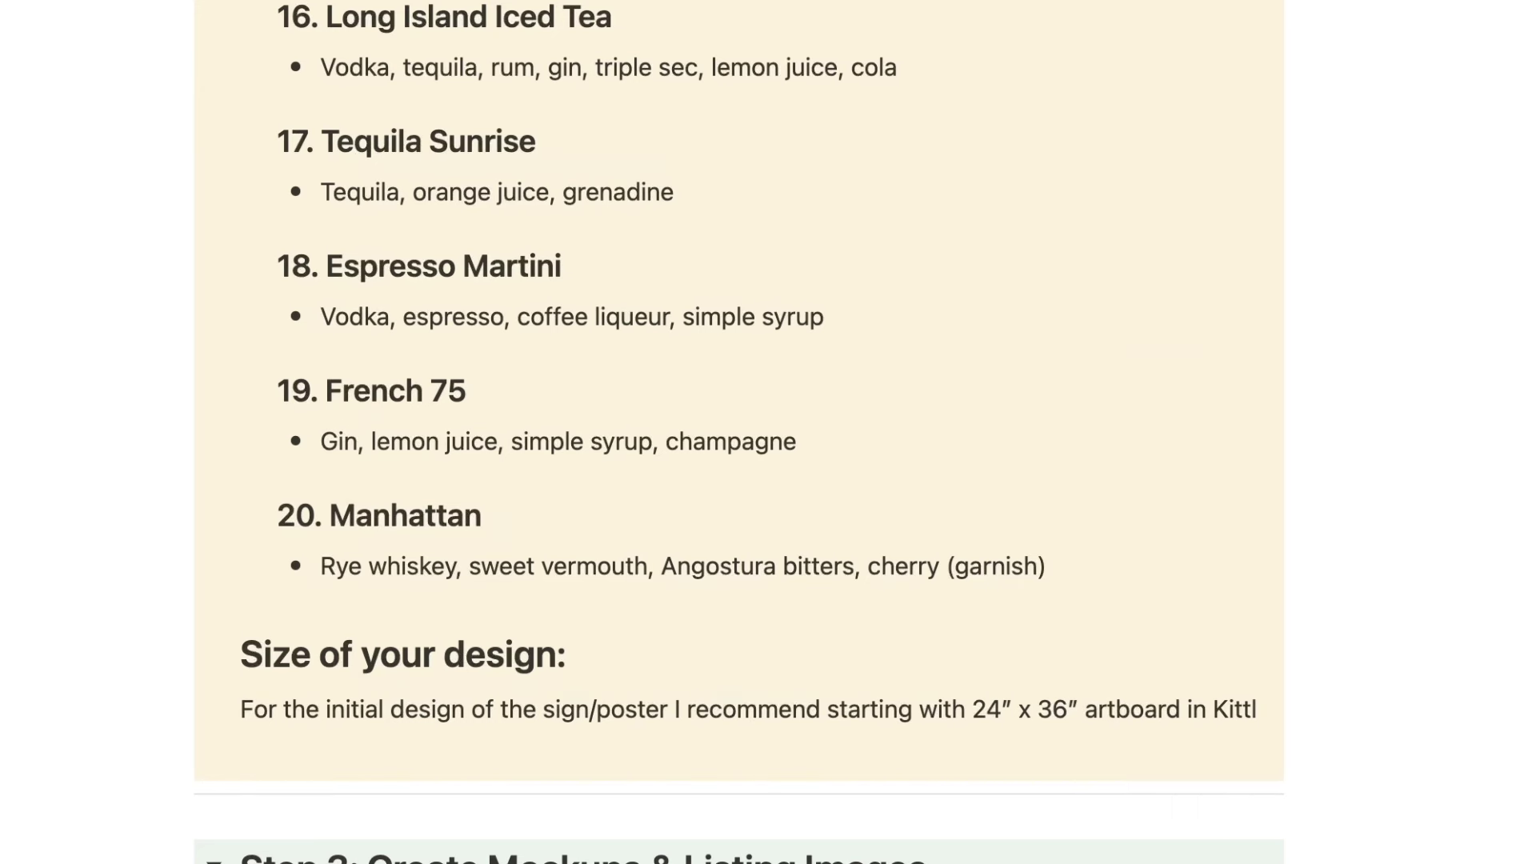
text(24)
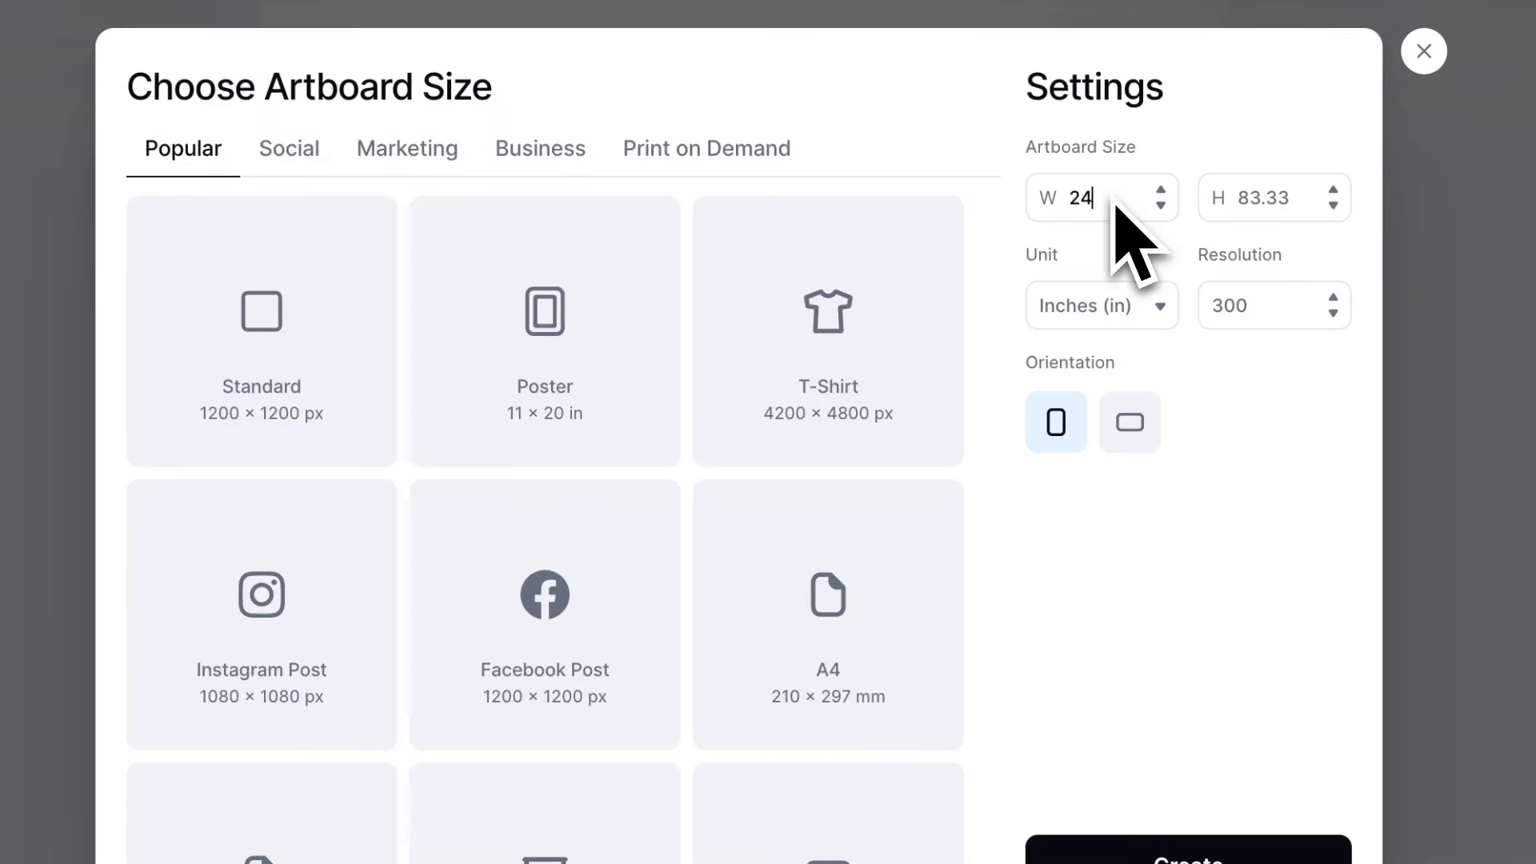
double_click(1252, 199)
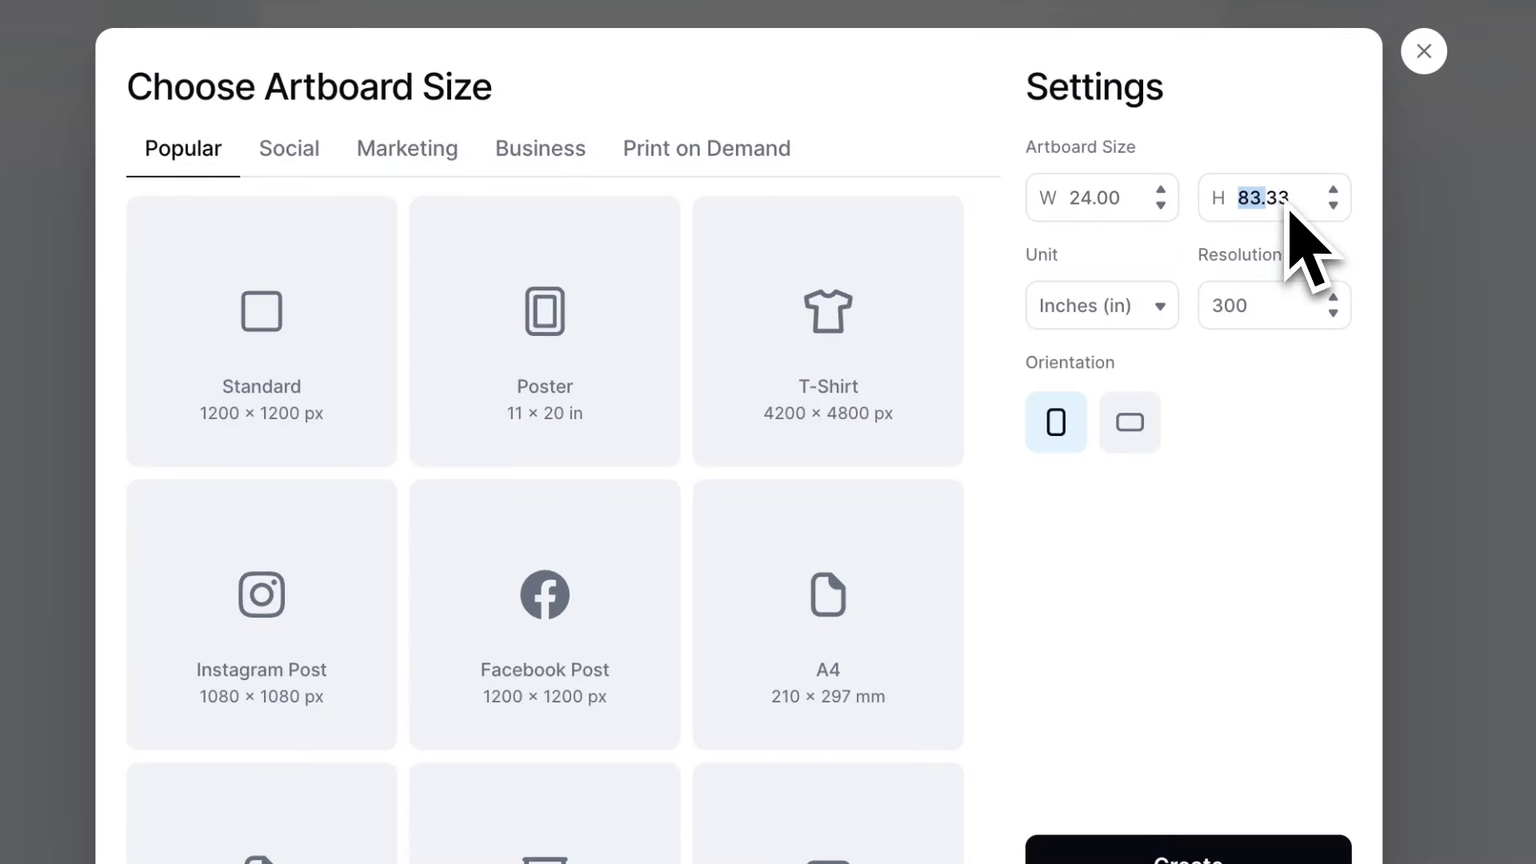
drag(1293, 205, 1243, 210)
text(36)
click(1241, 473)
click(1247, 324)
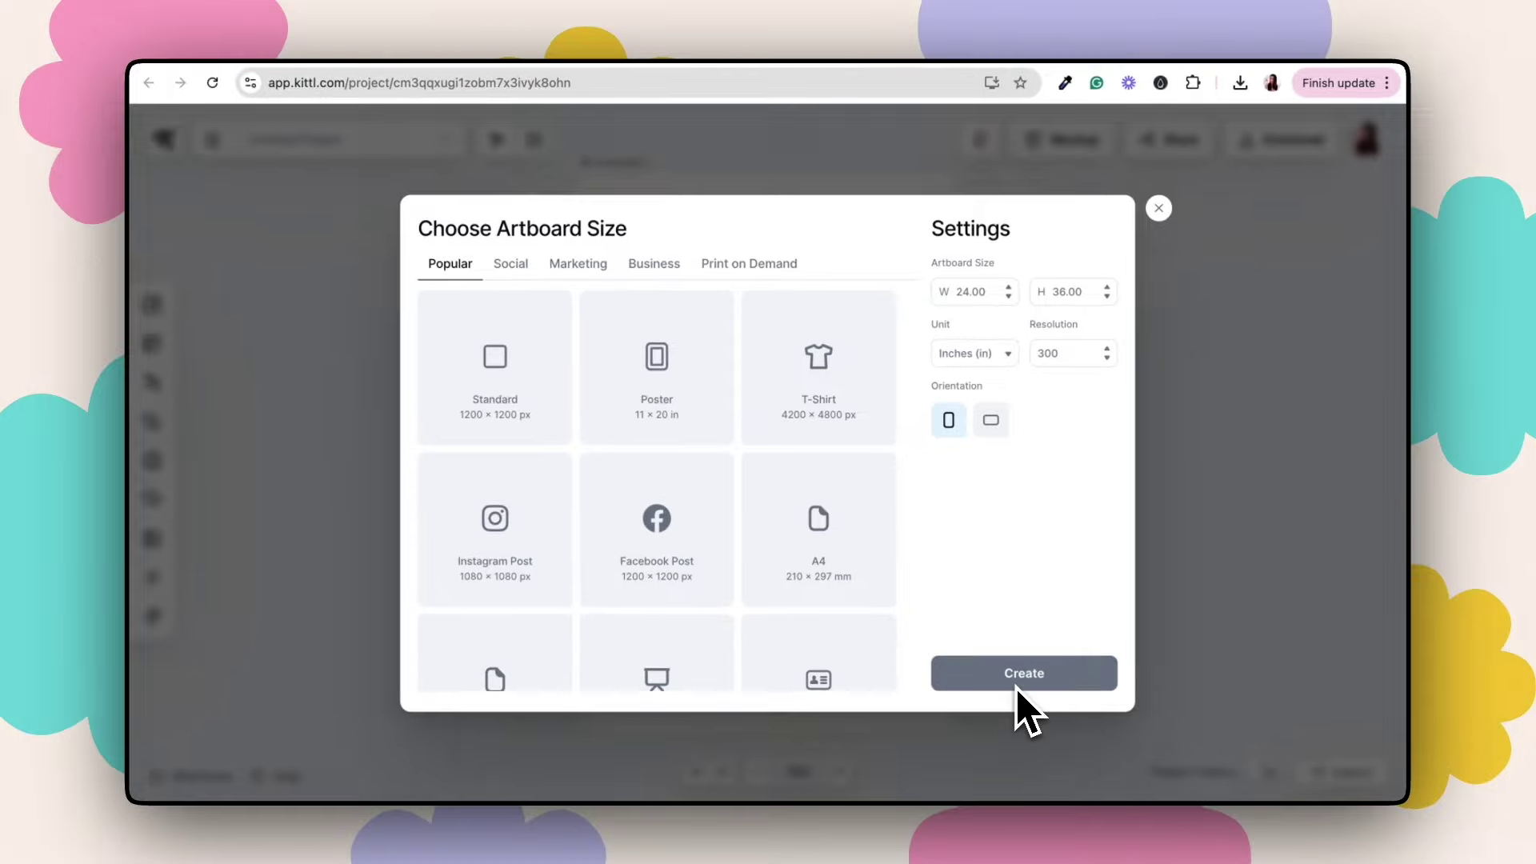
click(1164, 853)
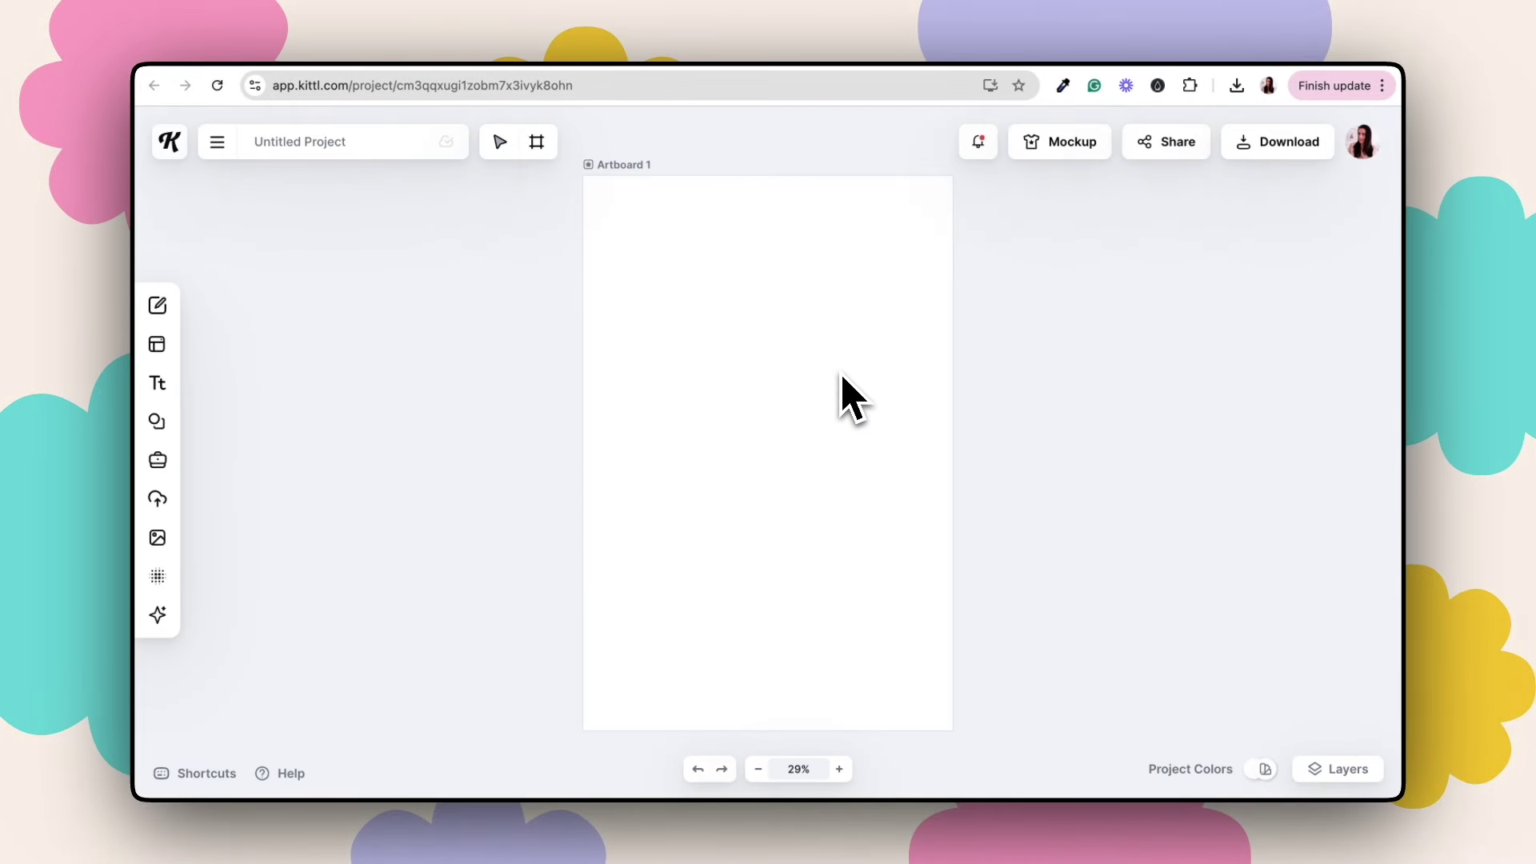
scroll(840, 372, down, 3)
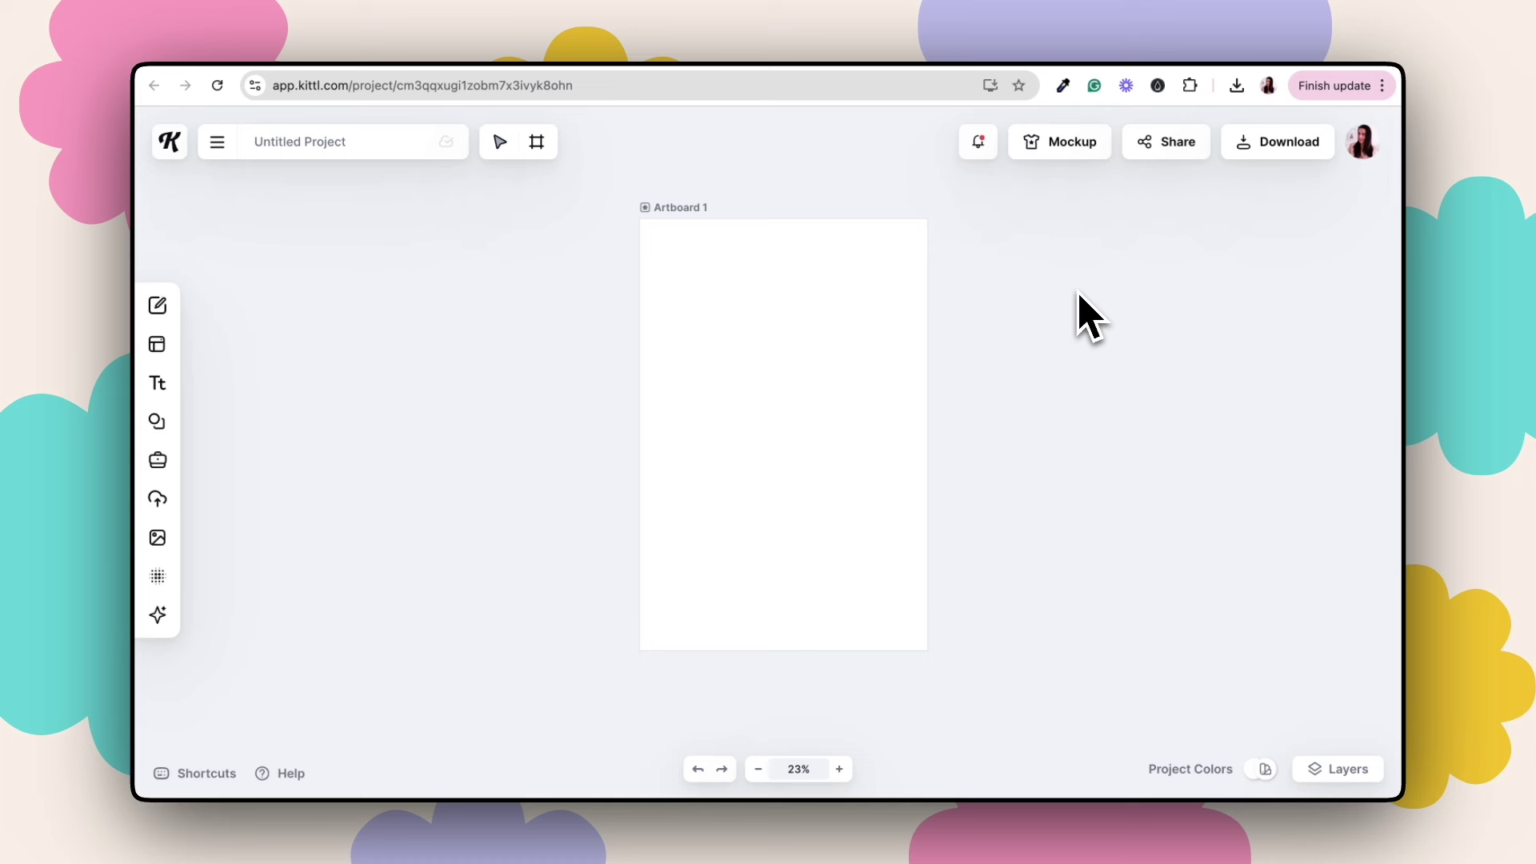
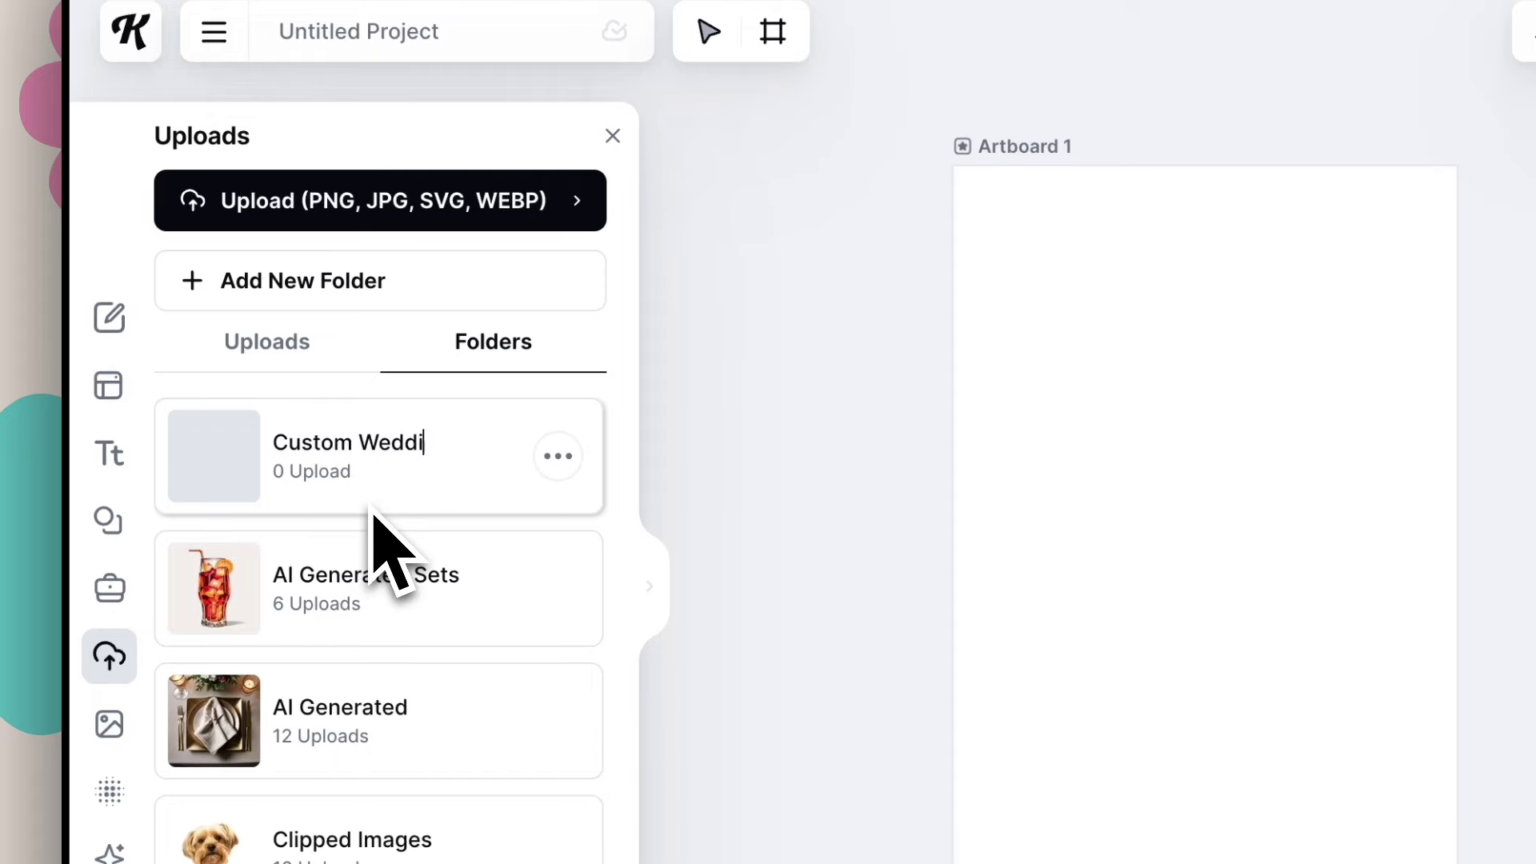
- Name the new uploads folder "Custom Wedding Pet Sign"
text(tom Wedding Pet Sign)
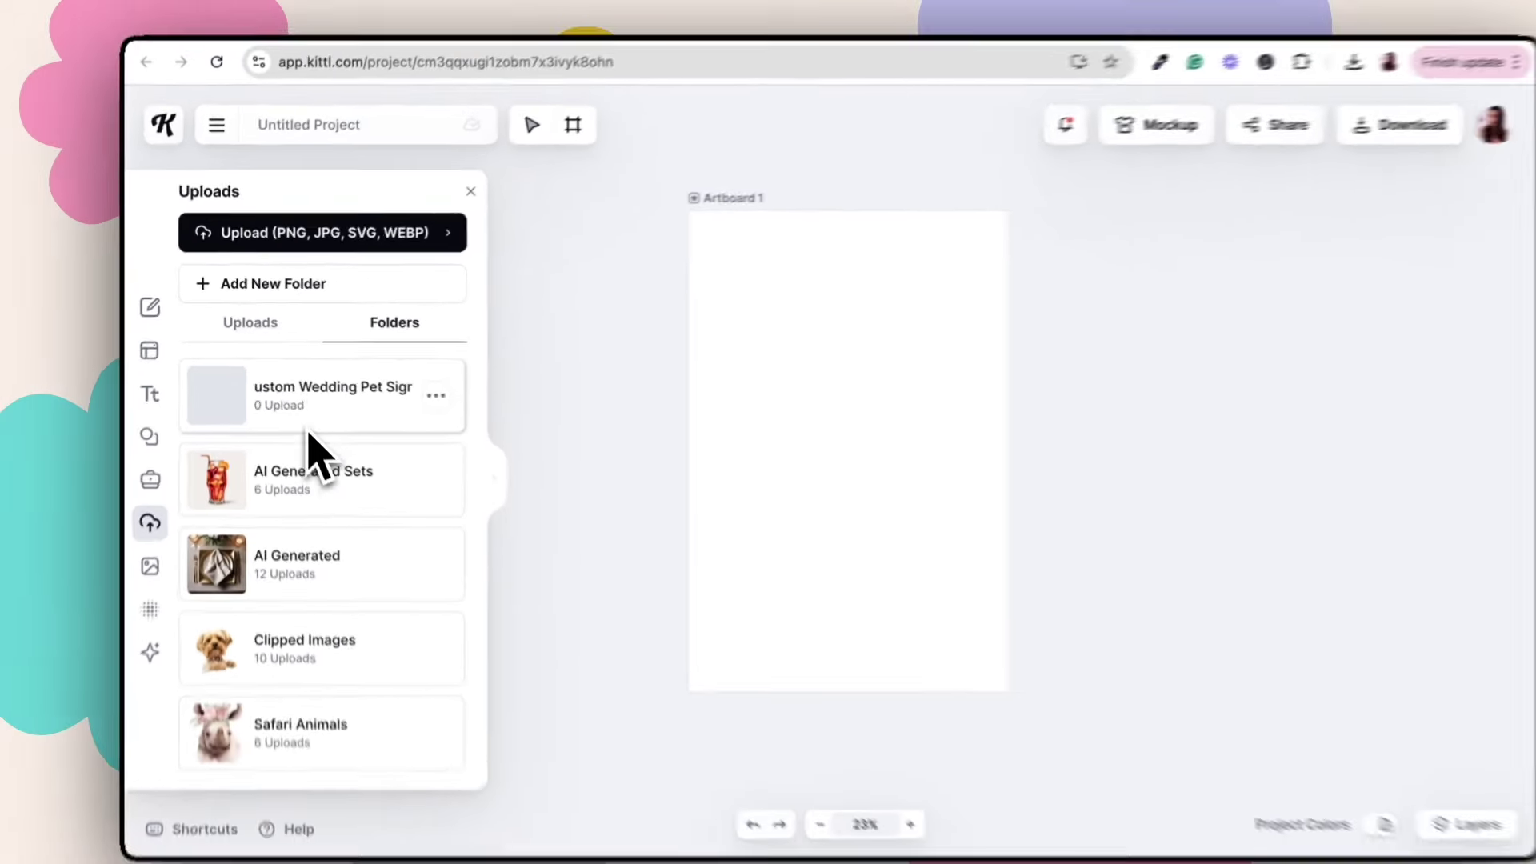
click(373, 509)
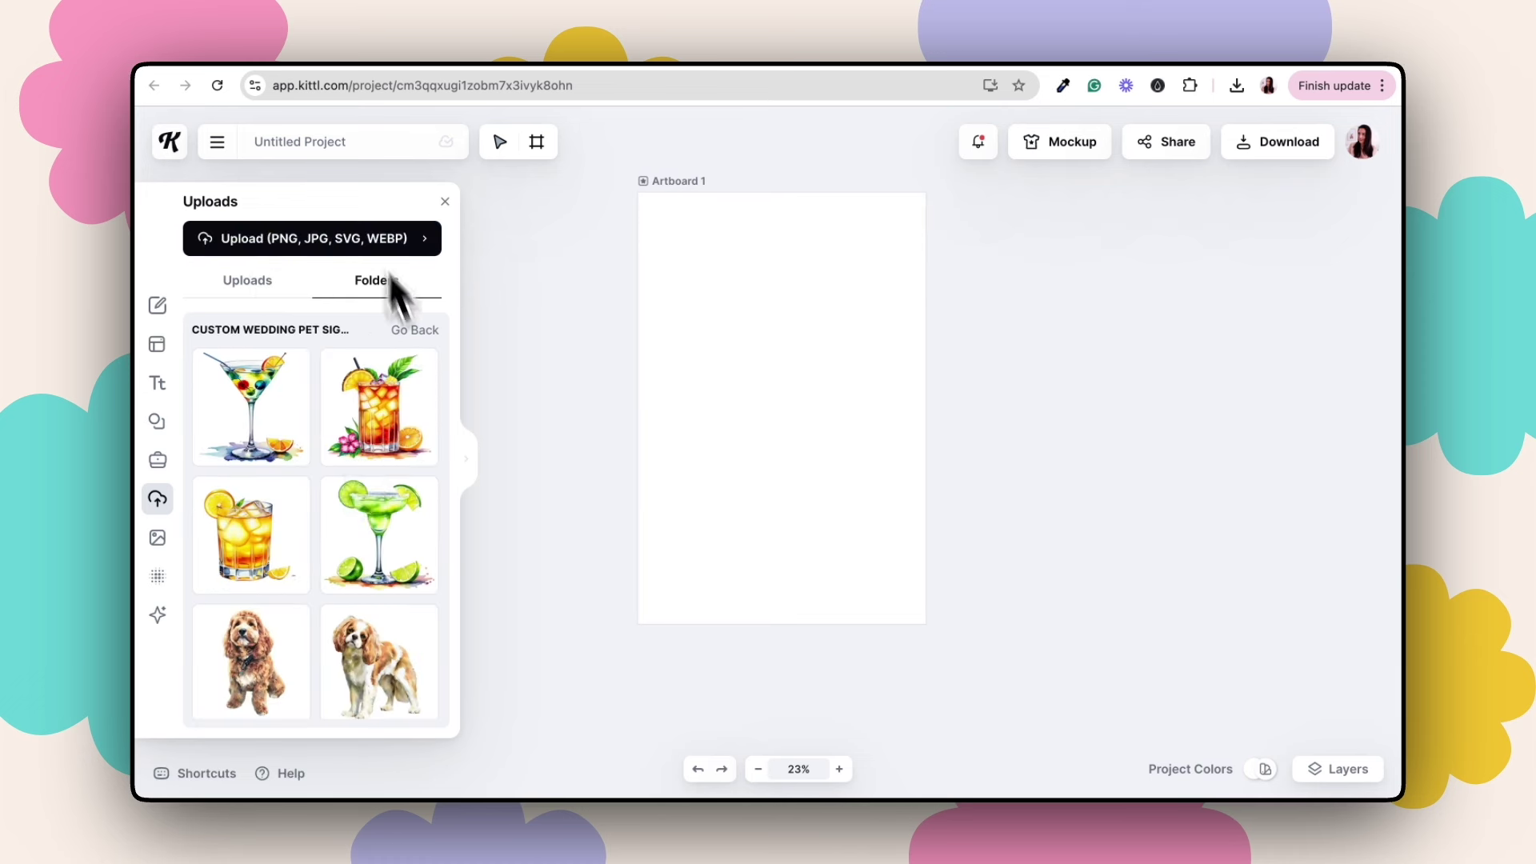
- Add both dog images to Artboard 1, with the curly brown dog at the upper left and the brown-and-white dog at the lower right
scroll(349, 480, down, 1)
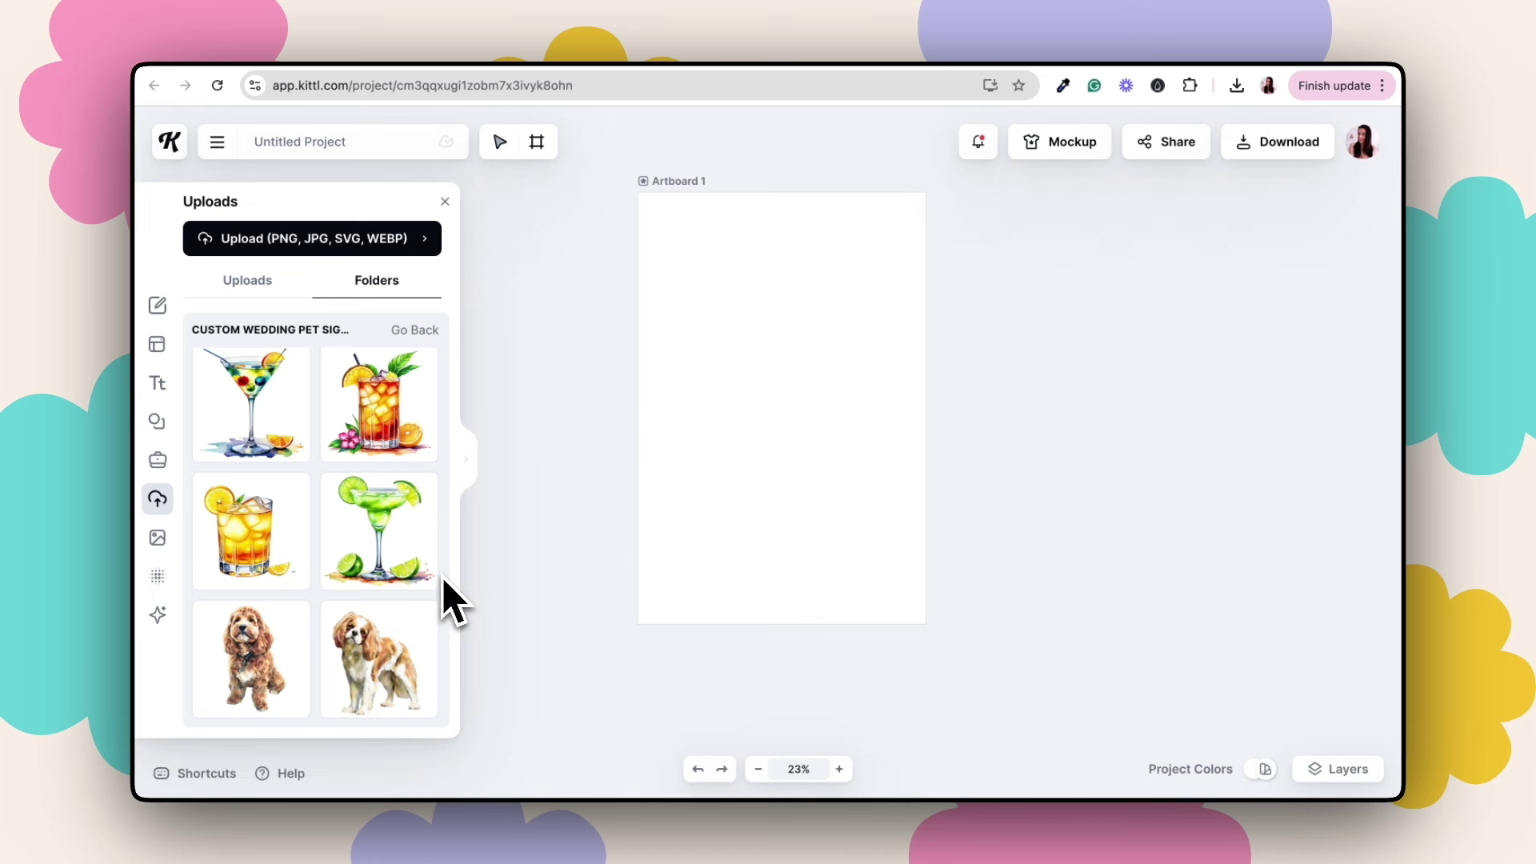
click(280, 684)
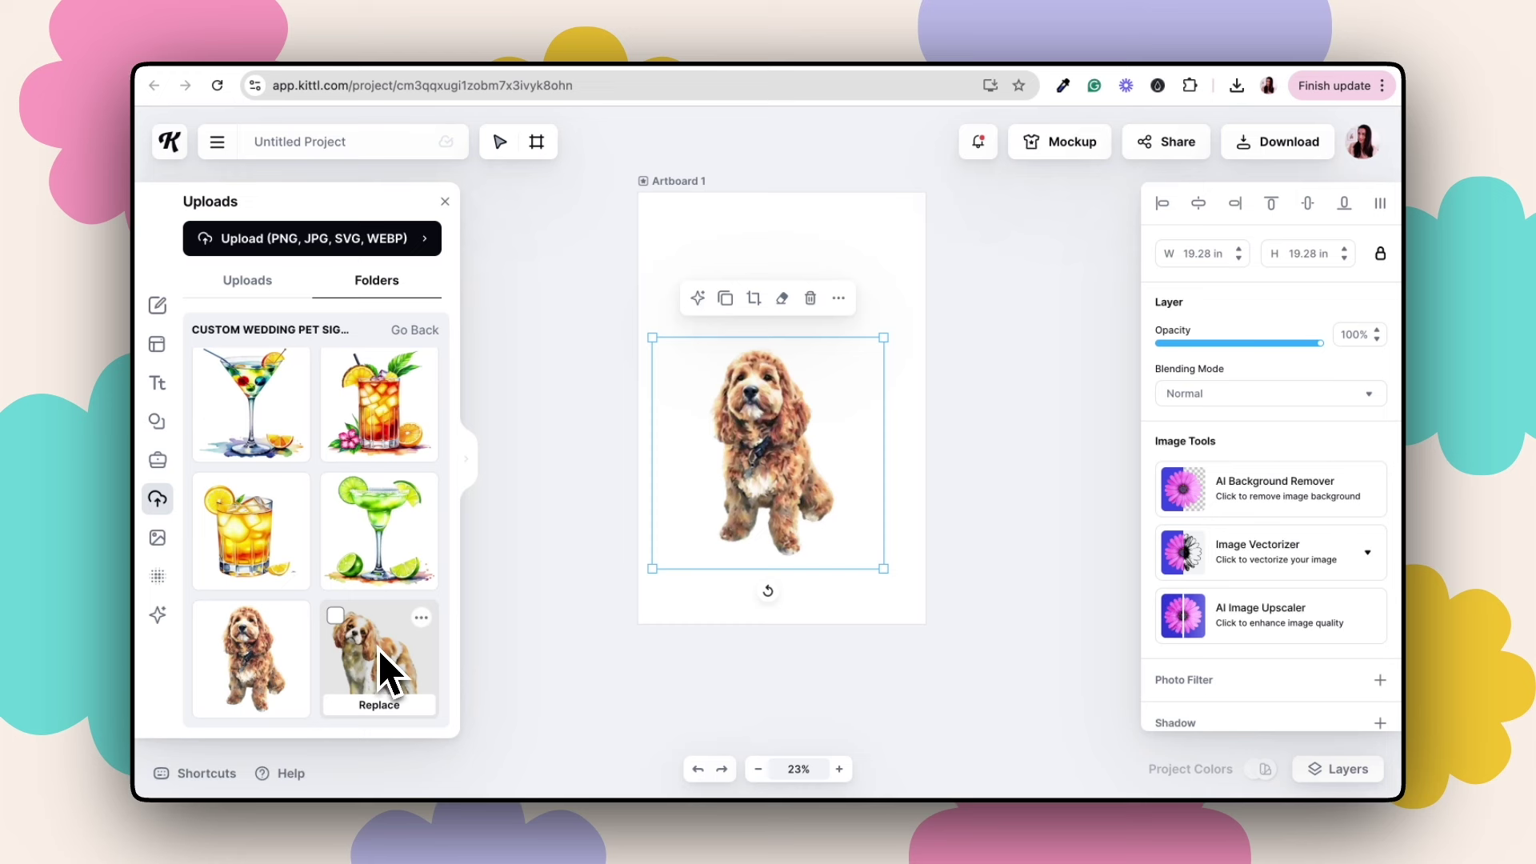
drag(383, 654, 800, 481)
drag(728, 412, 670, 322)
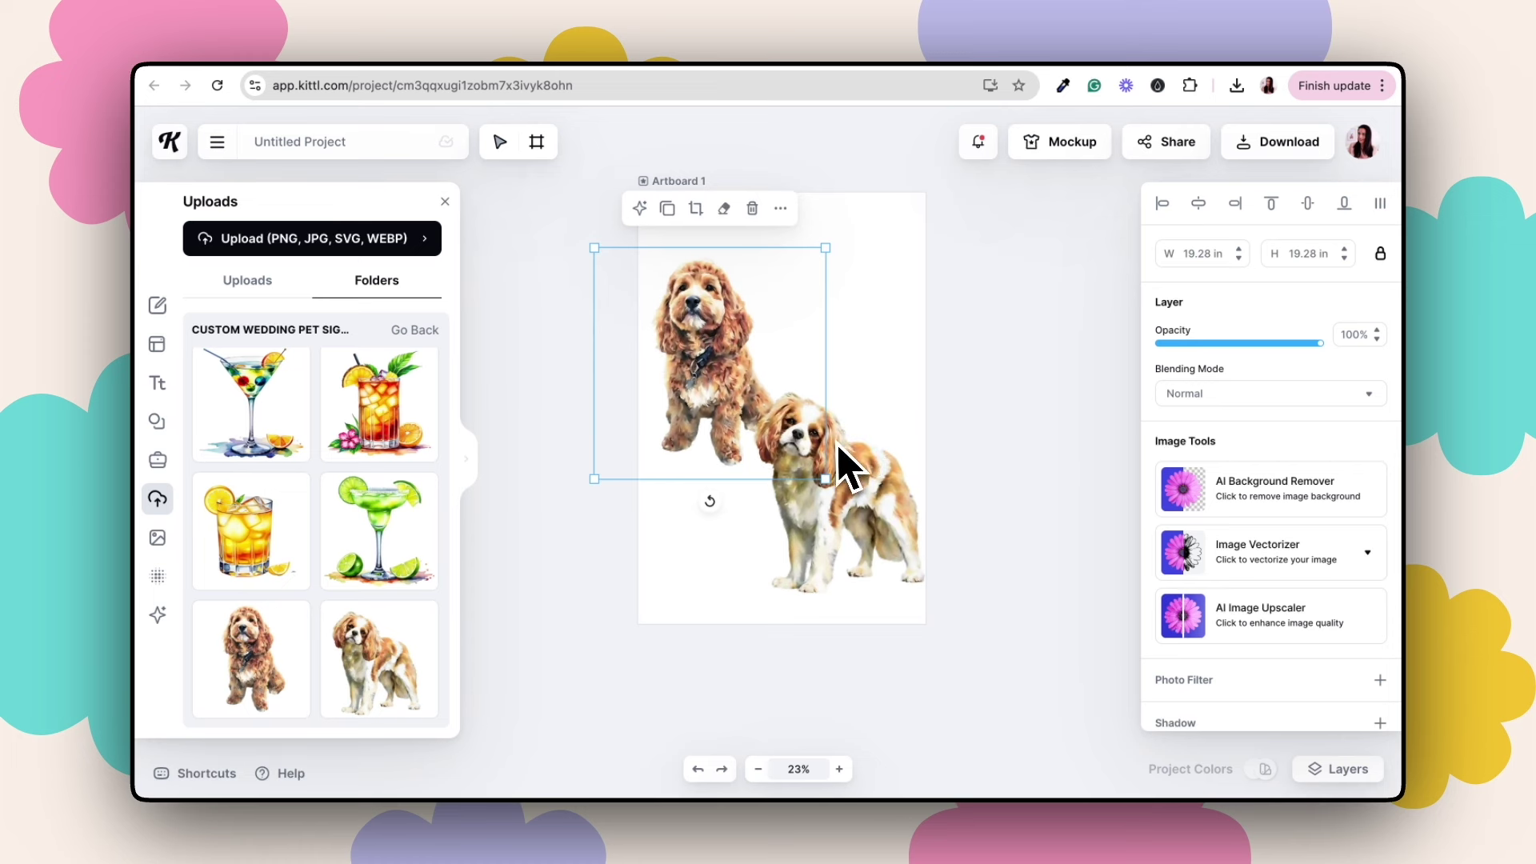
mouse_move(332, 506)
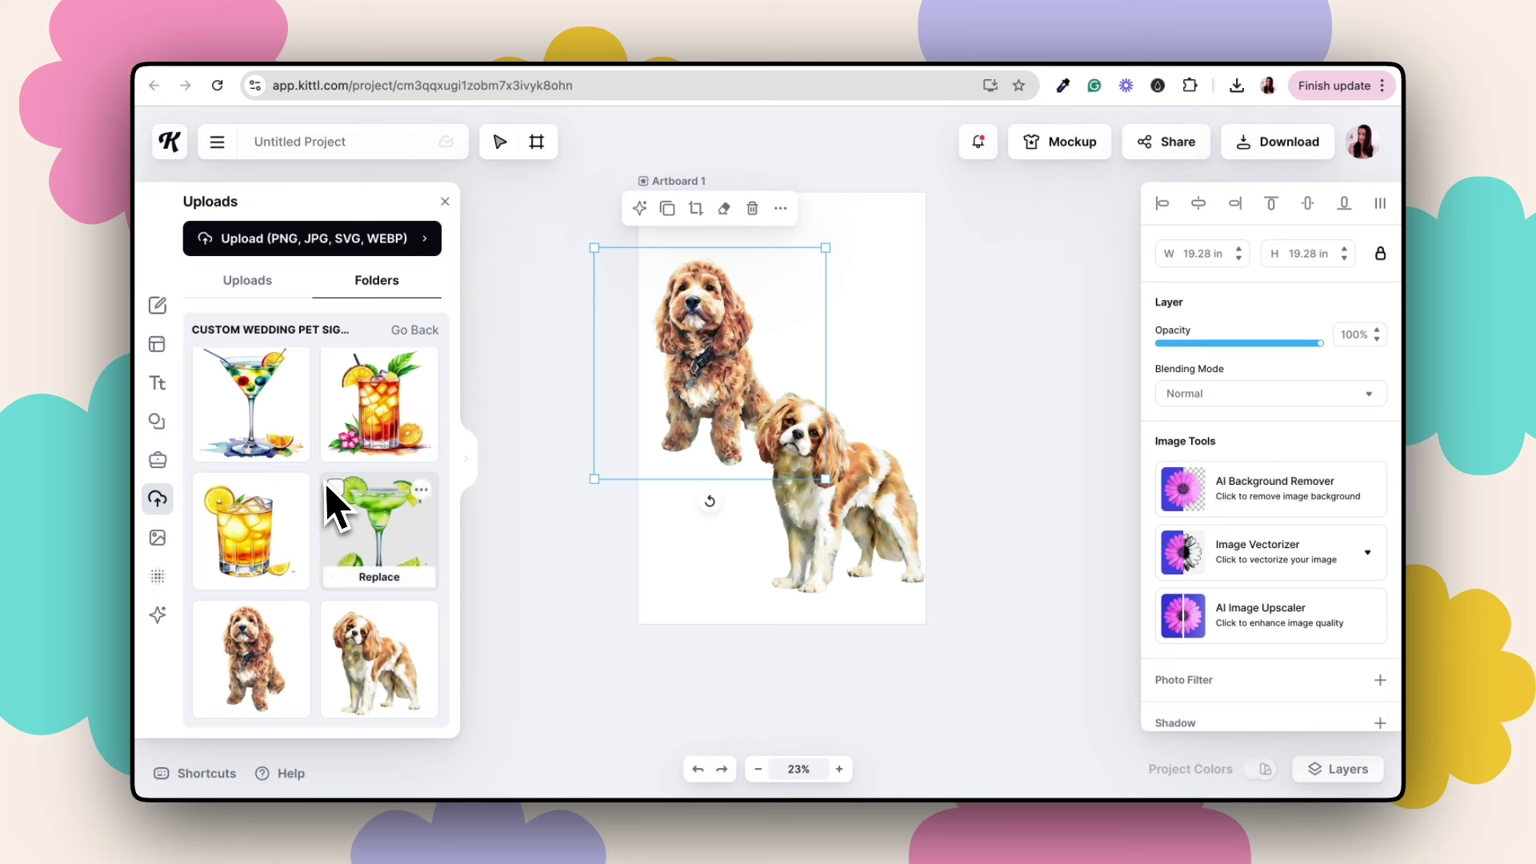
- Add the orange-garnished drink at about 9.6 in beside the curly dog and the lime margarita at about 10.9 in beside the brown-and-white dog
click(260, 564)
drag(890, 343, 787, 473)
drag(722, 521, 819, 347)
mouse_move(386, 534)
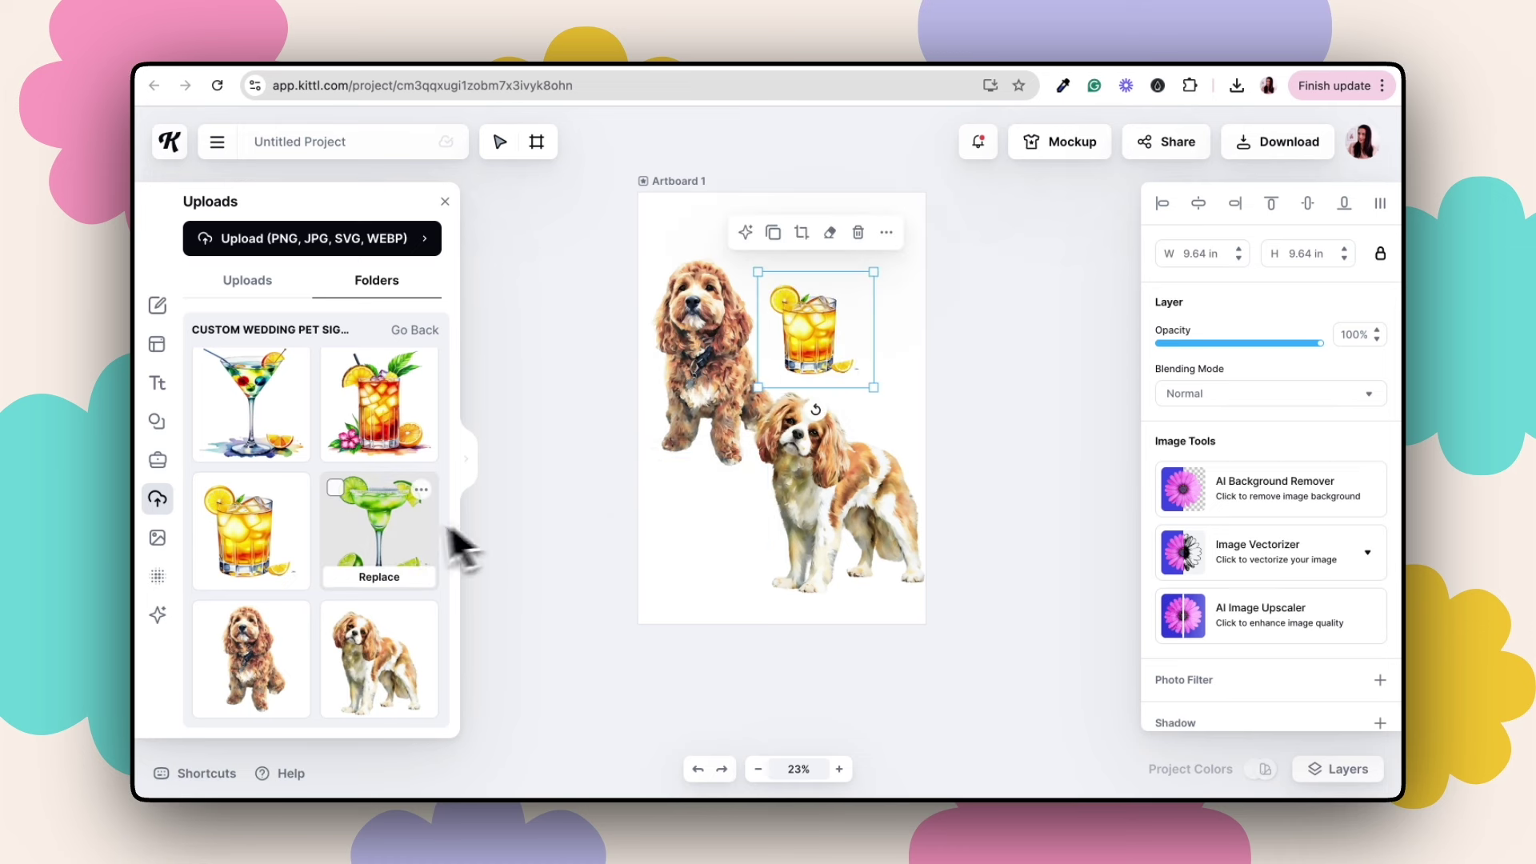
click(391, 536)
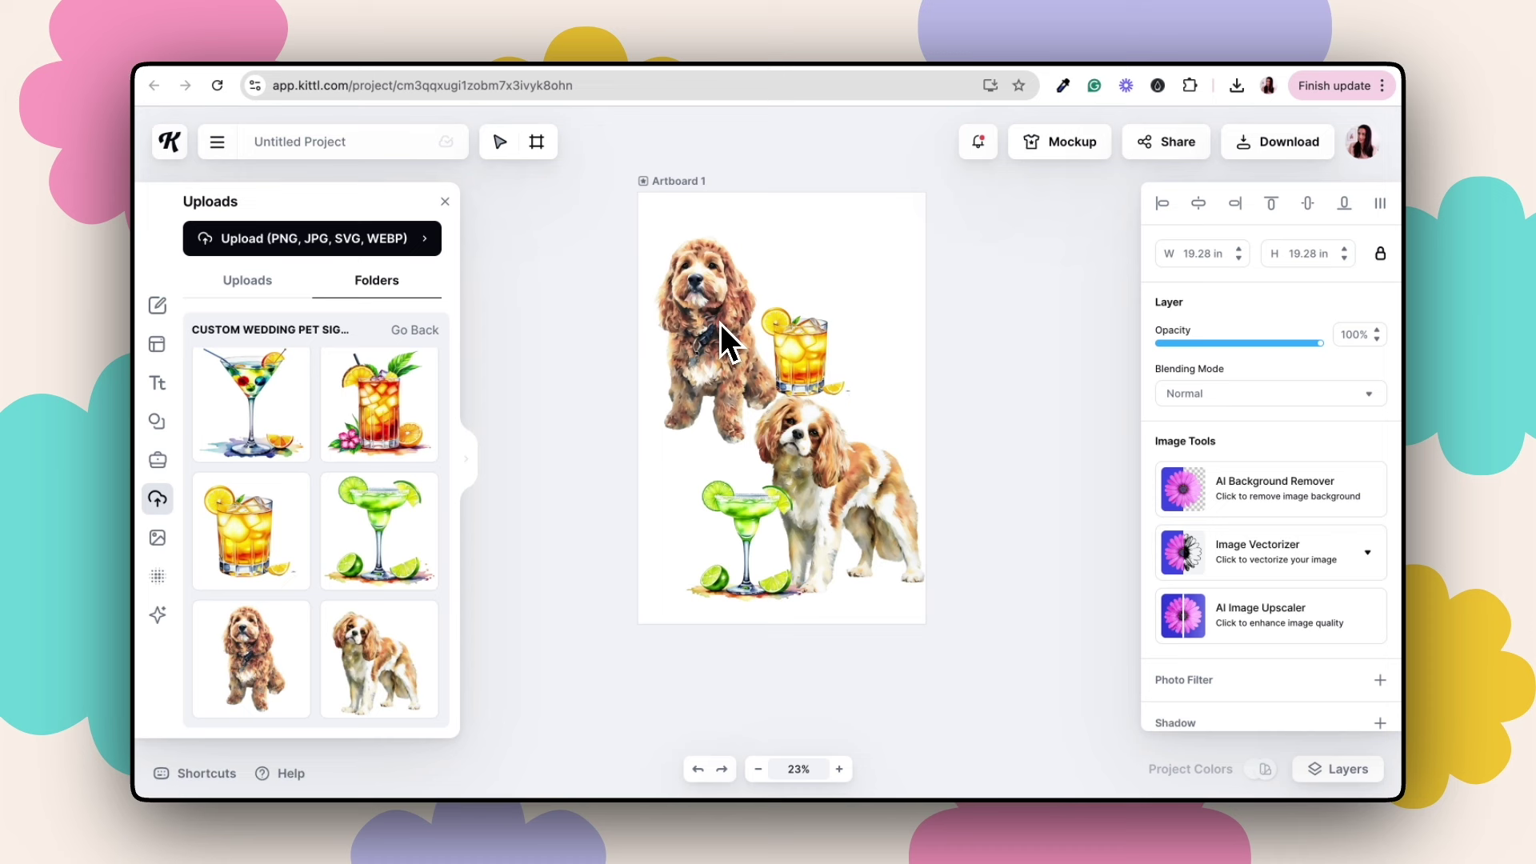
click(801, 338)
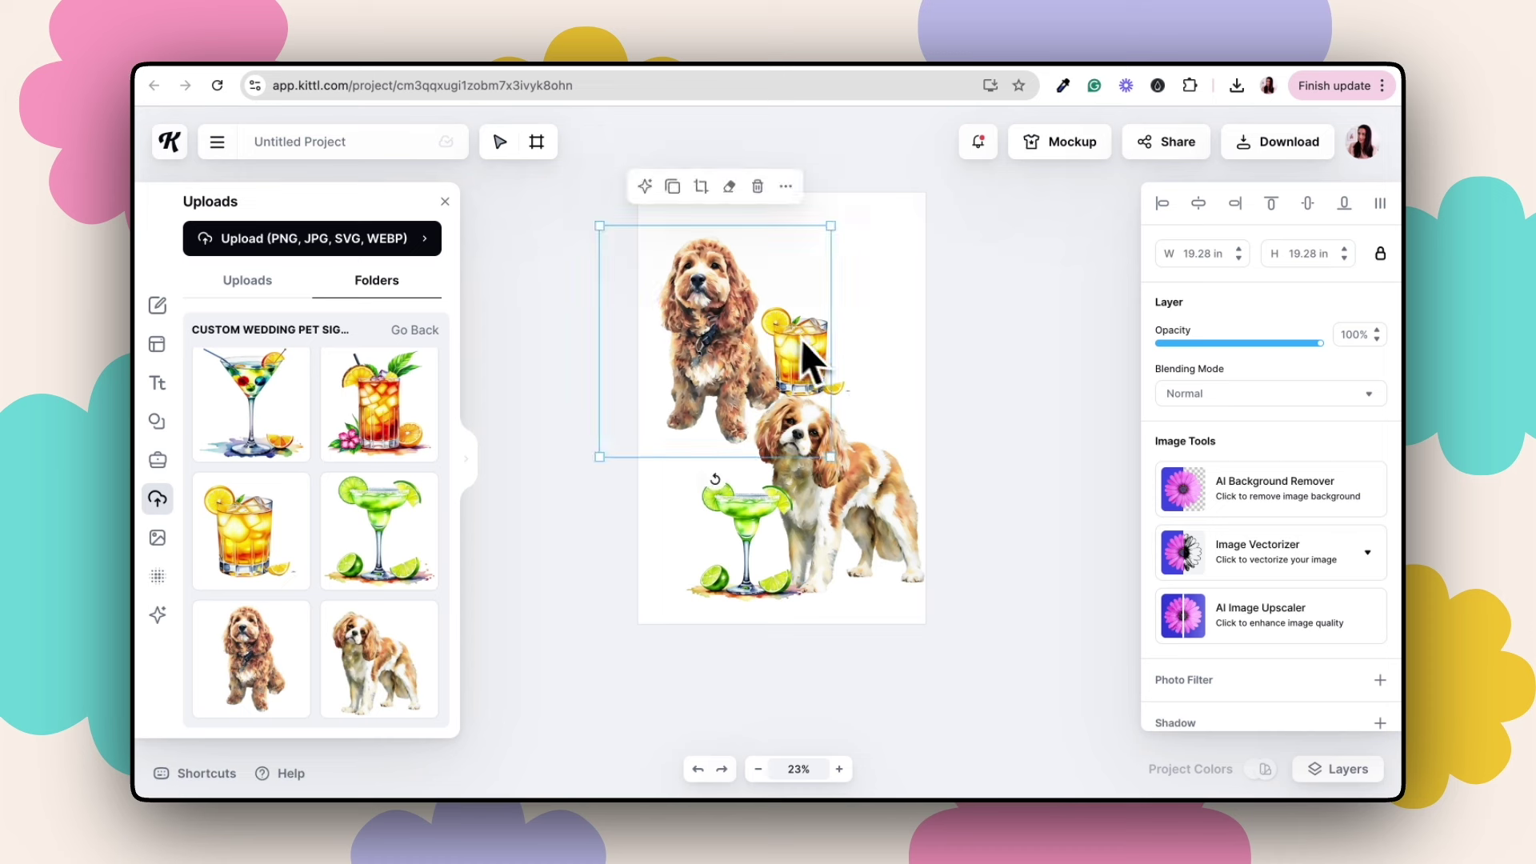
drag(844, 396, 815, 379)
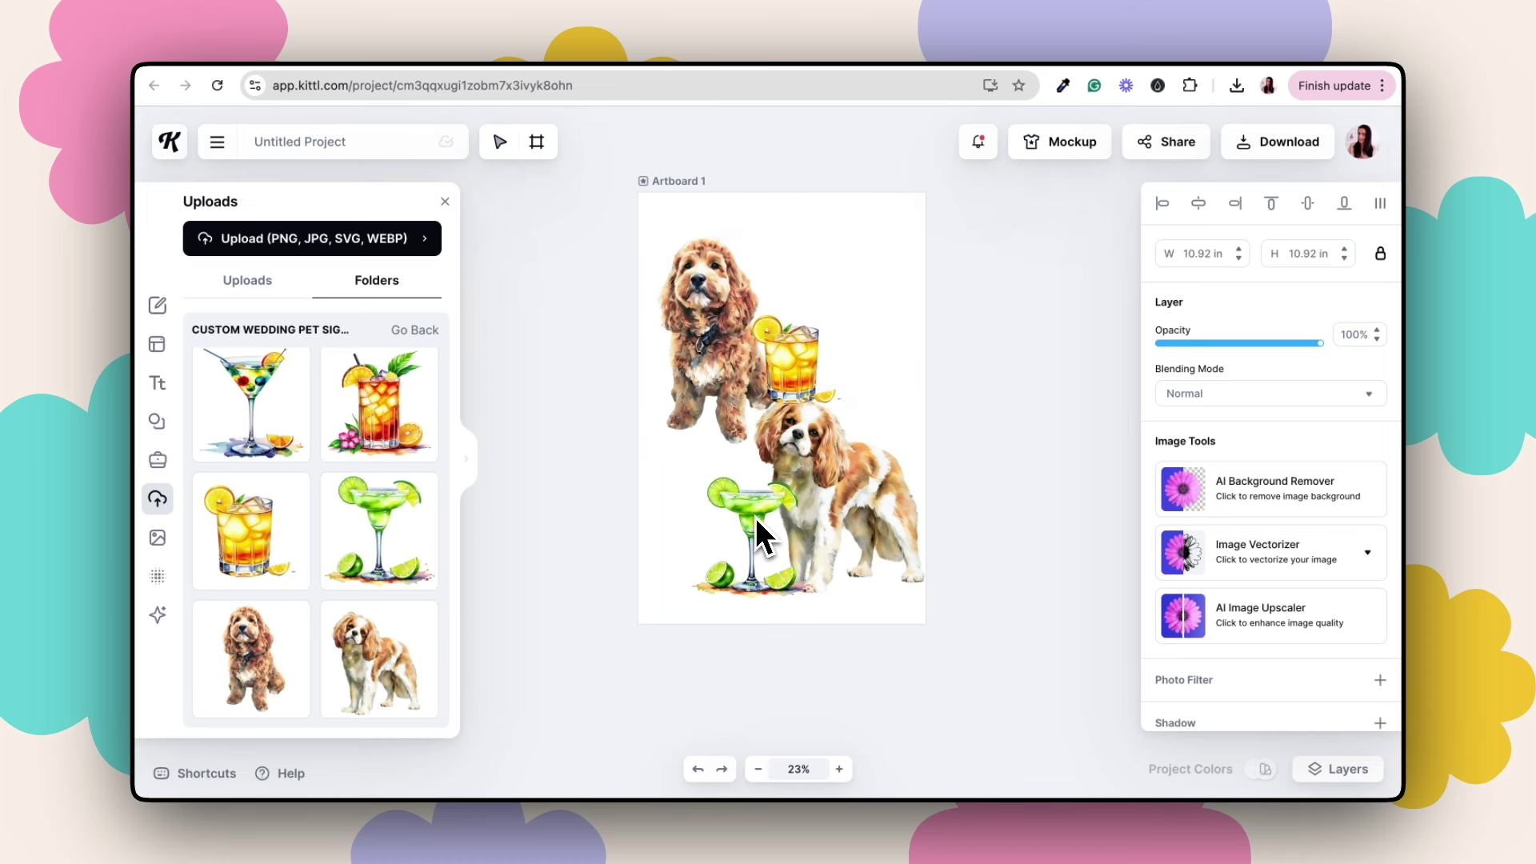
- Scale both dogs and both cocktails down together to about 22.6 in wide overall
click(997, 481)
drag(978, 401, 626, 584)
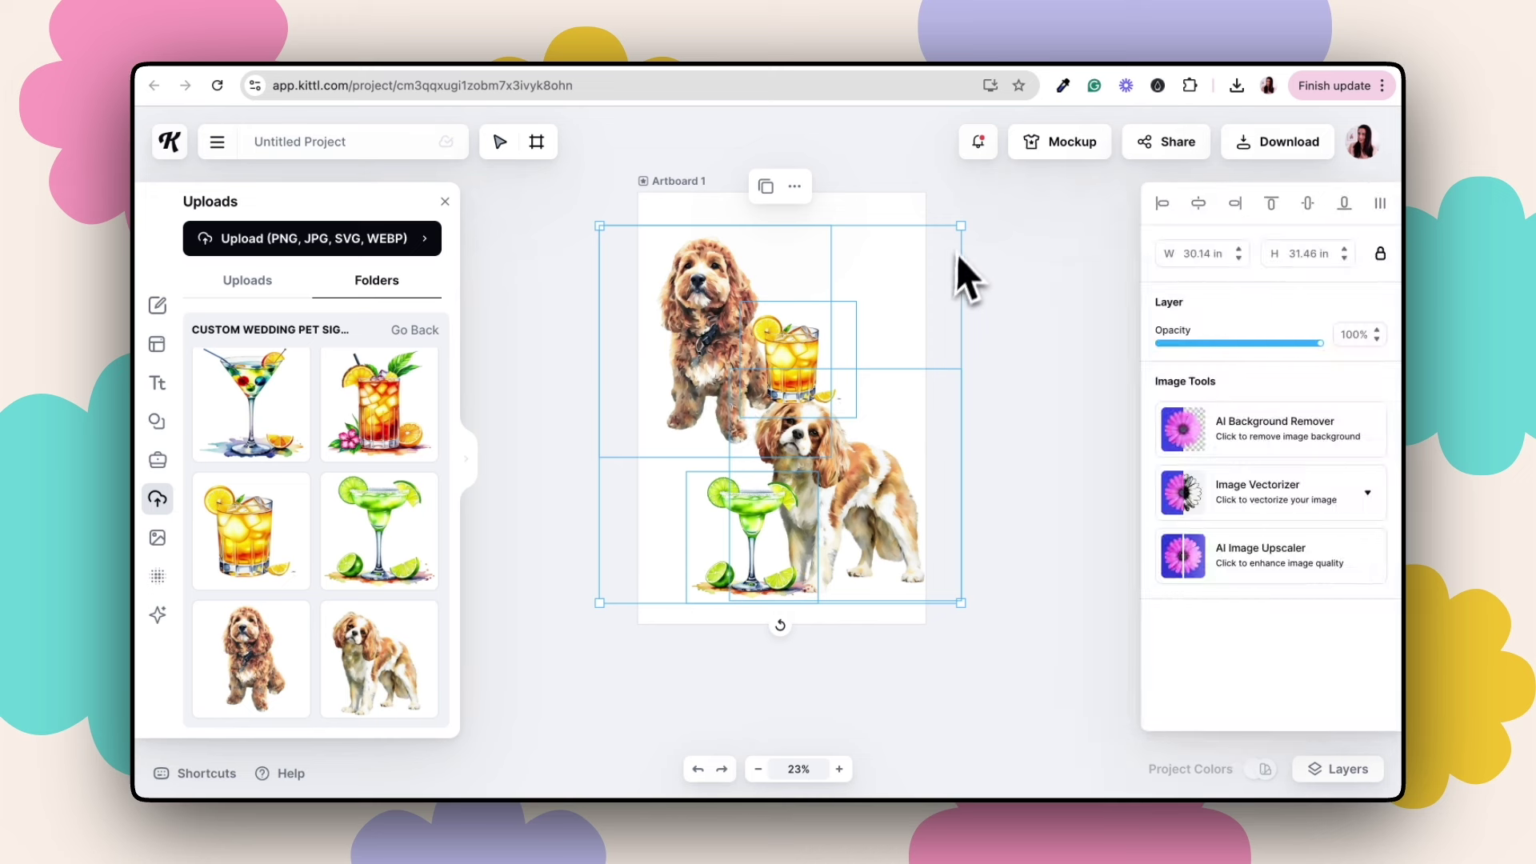
drag(961, 226, 882, 339)
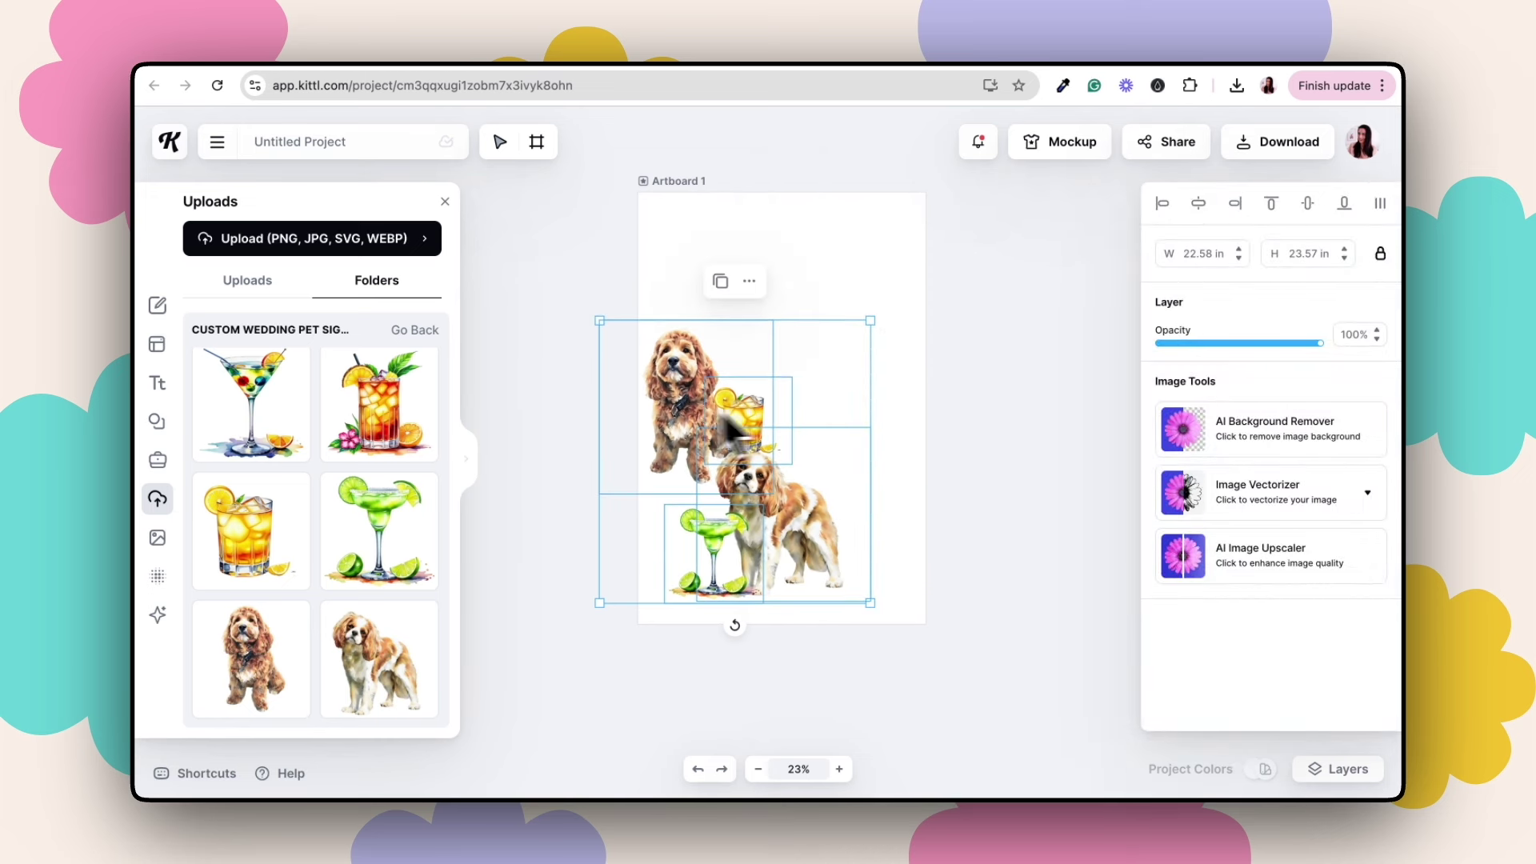
- Position the curly dog with its orange drink at the artboard's upper left and the brown-and-white dog with the margarita at the lower right
click(565, 366)
drag(569, 341, 721, 352)
drag(984, 574, 866, 492)
click(980, 392)
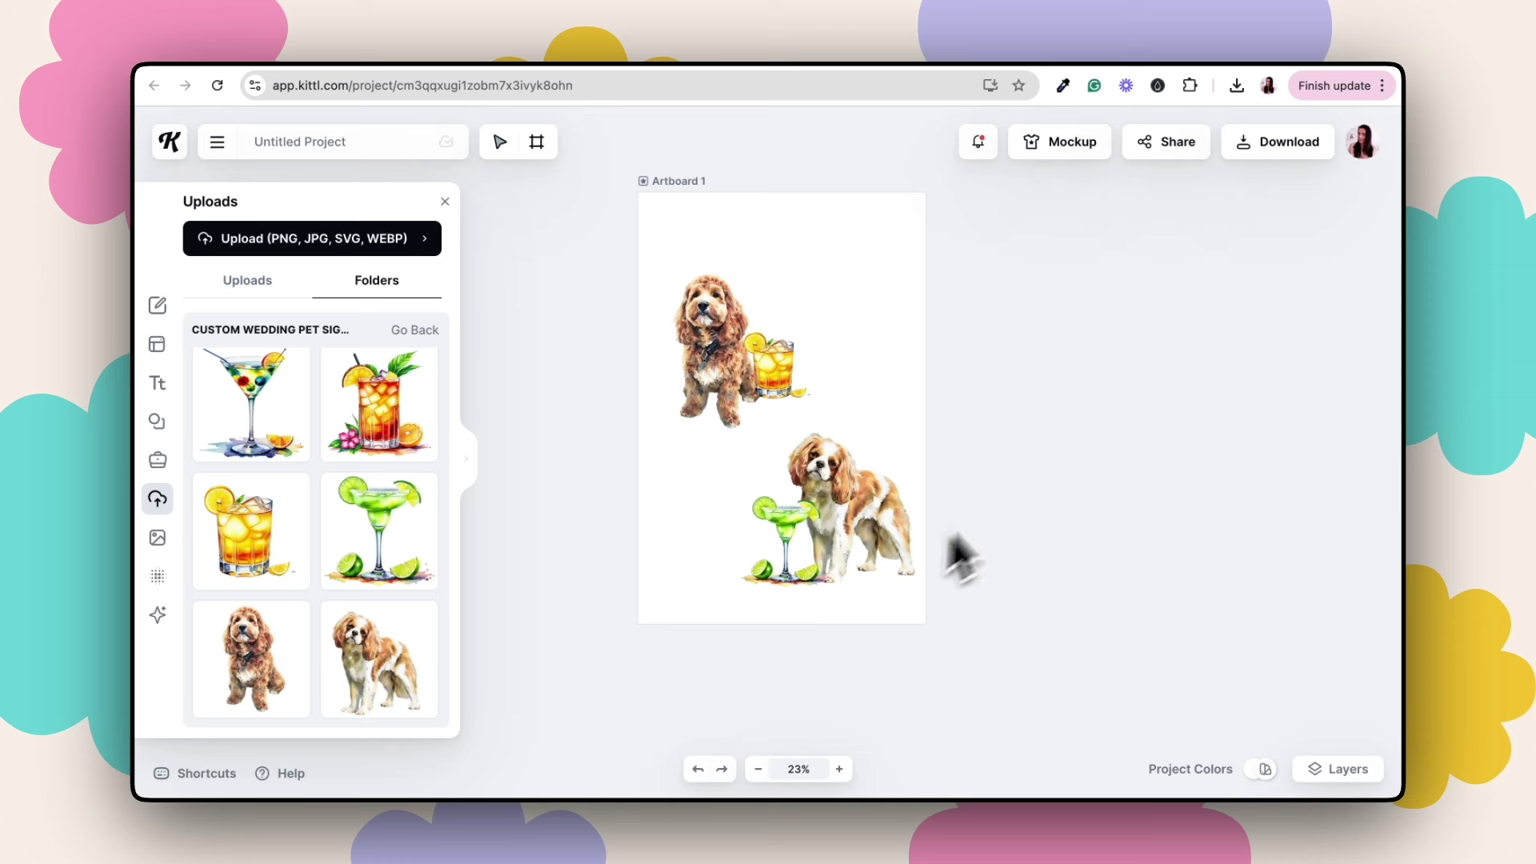
key(ctrl+z)
drag(996, 528, 809, 512)
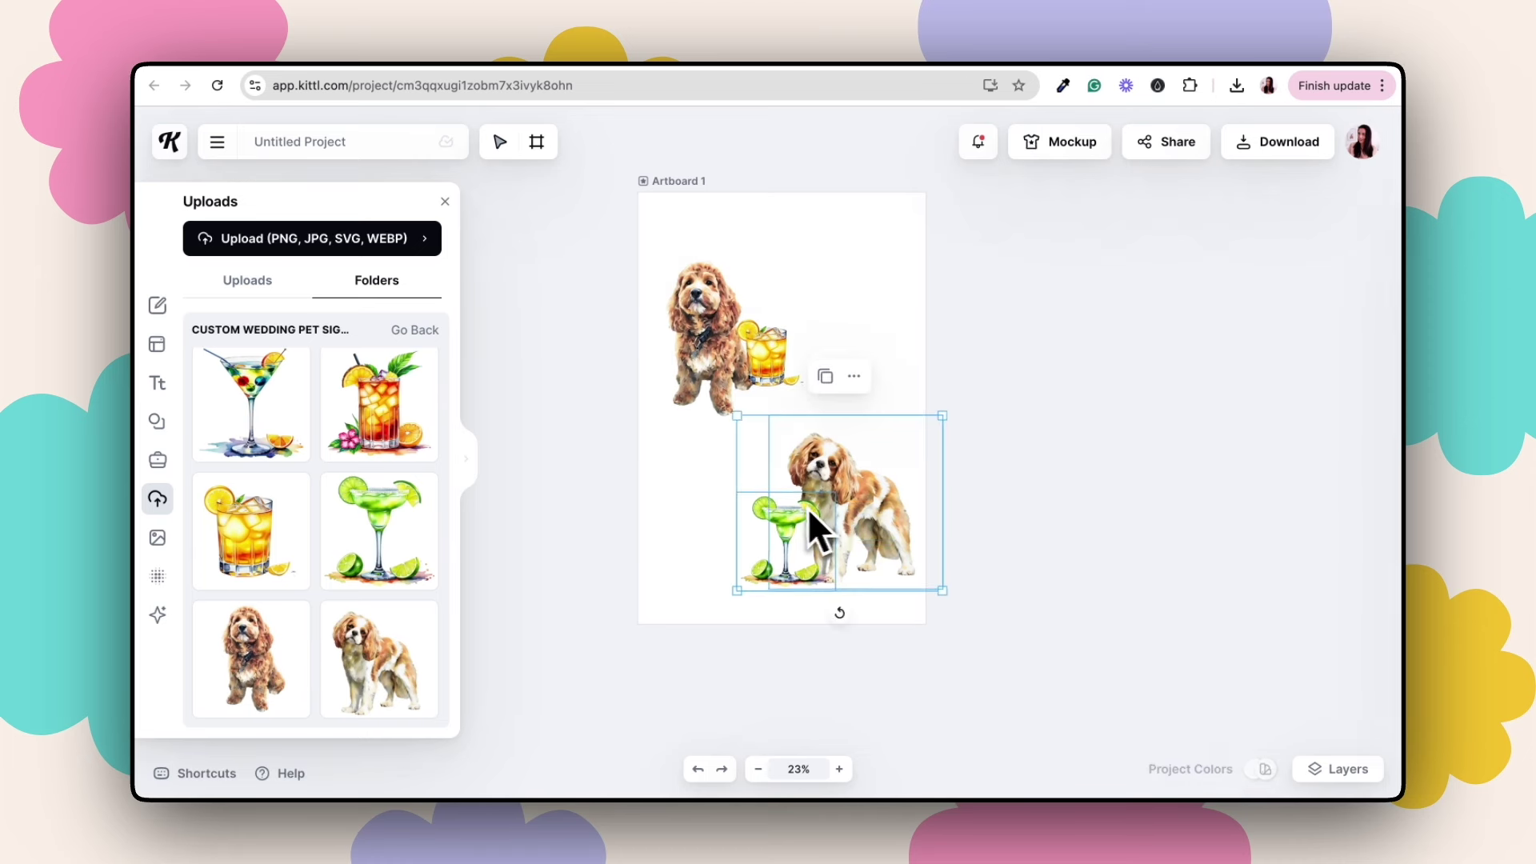
click(985, 488)
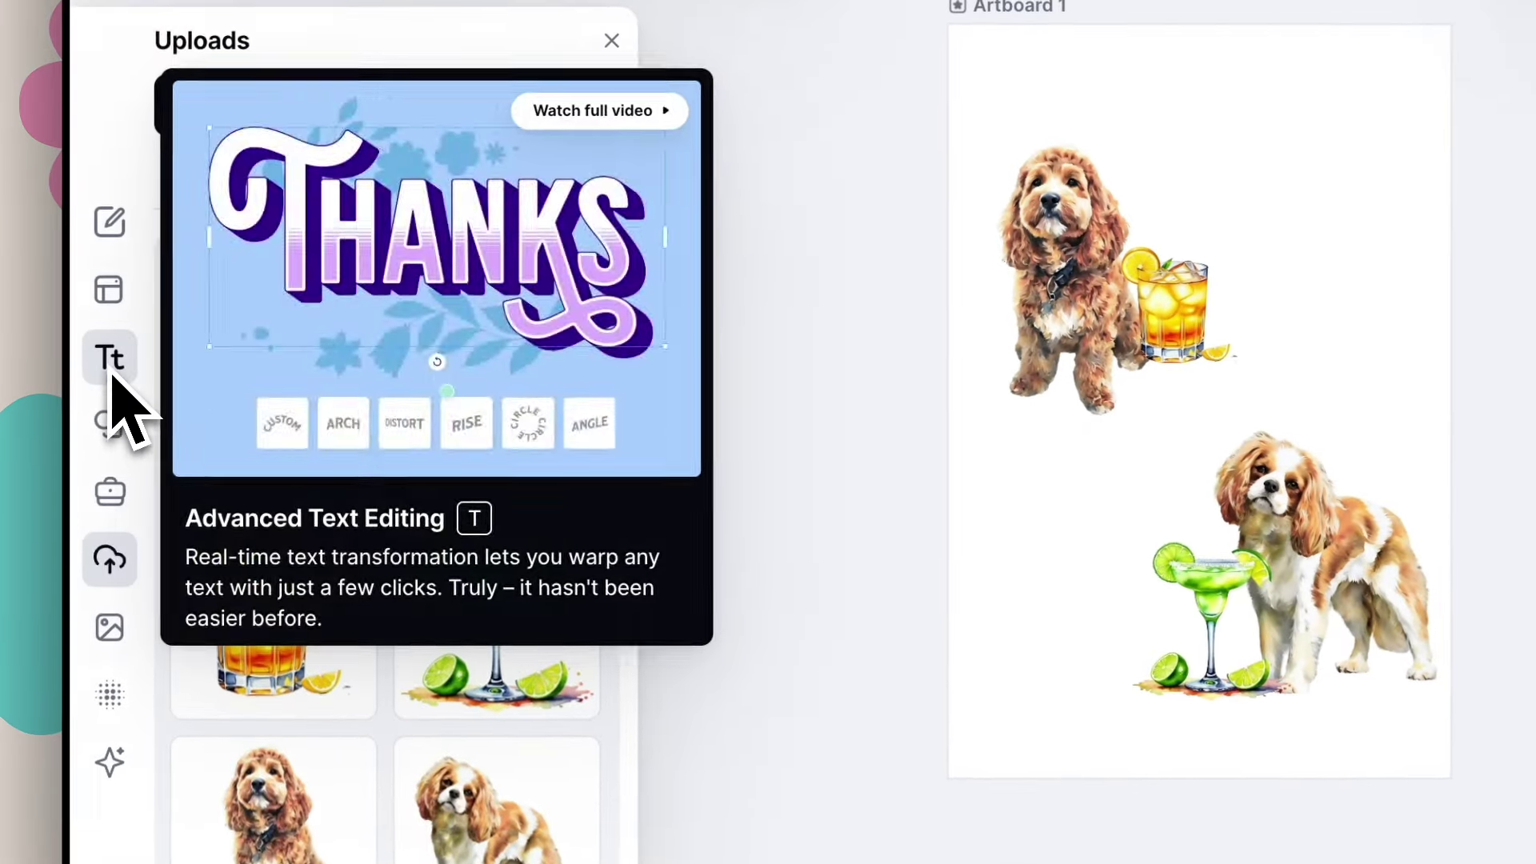
- Add the "Boutique Amour Marseille" title template from the Titles text designs above the dogs on the artboard
click(159, 390)
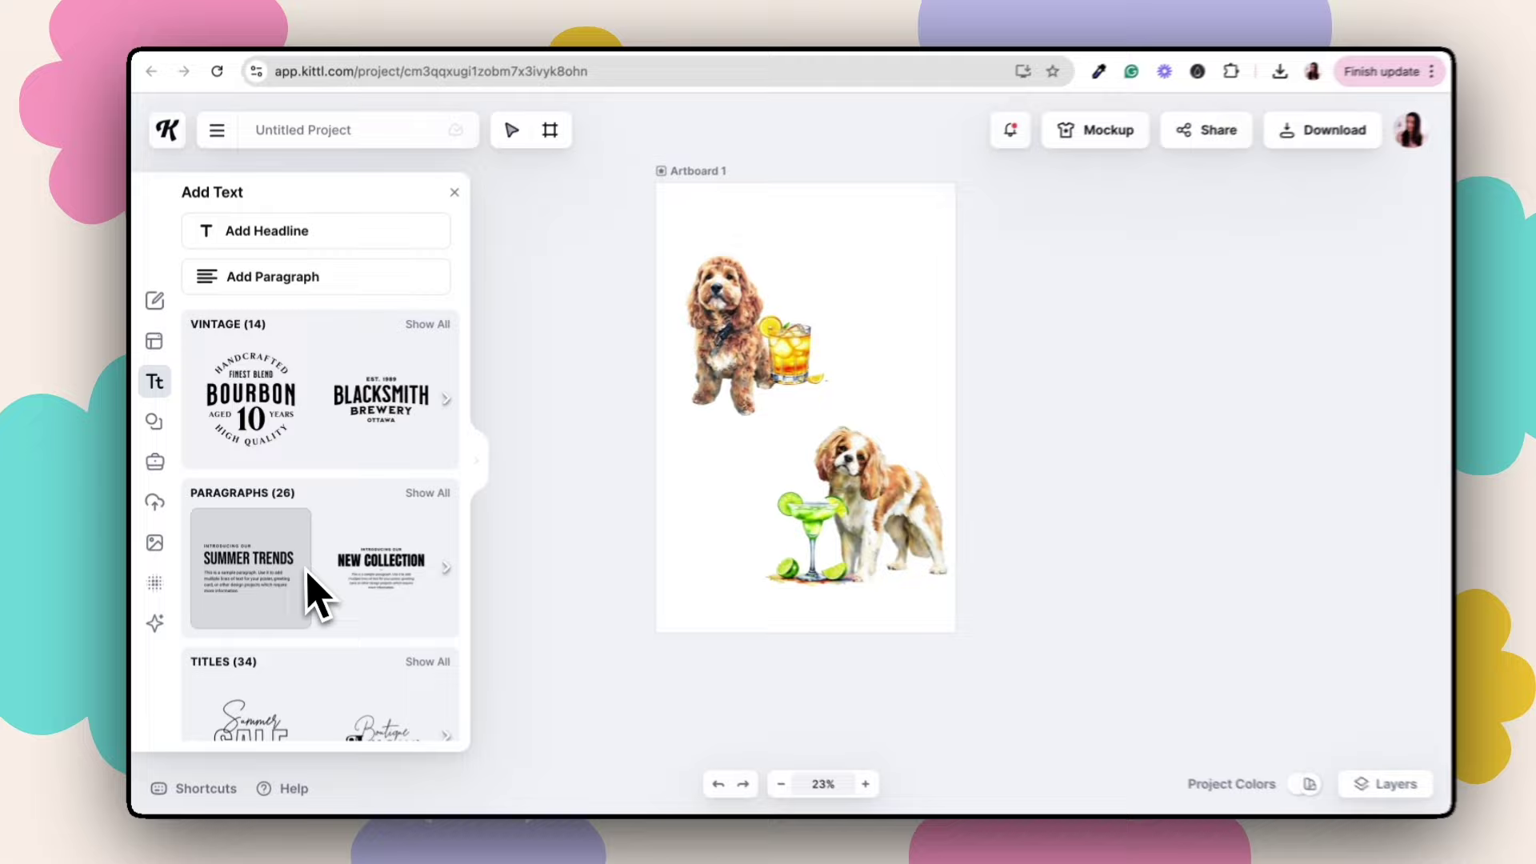
scroll(368, 688, down, 3)
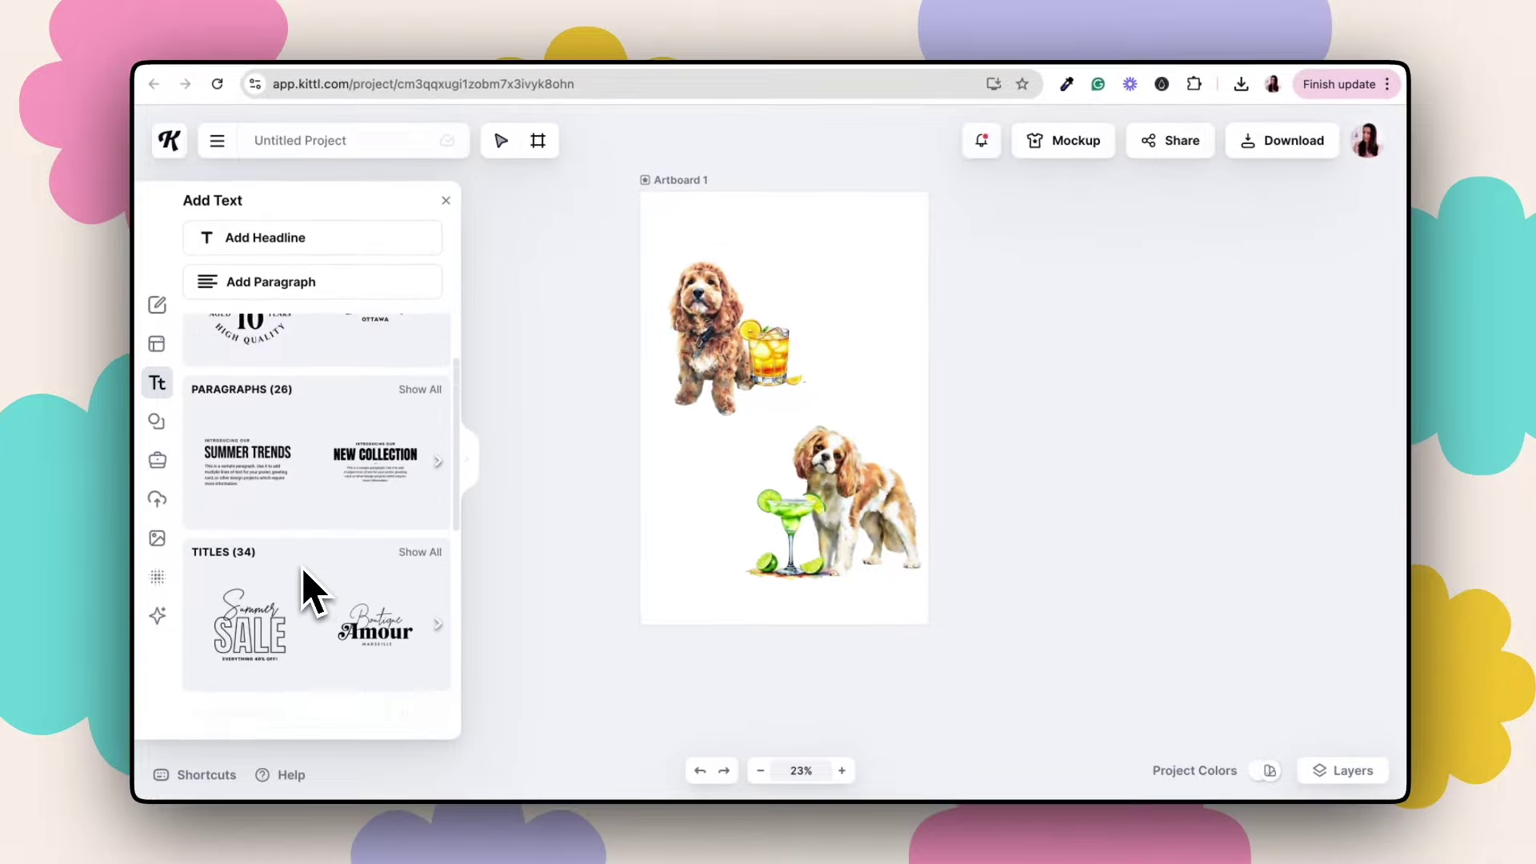
scroll(311, 591, down, 6)
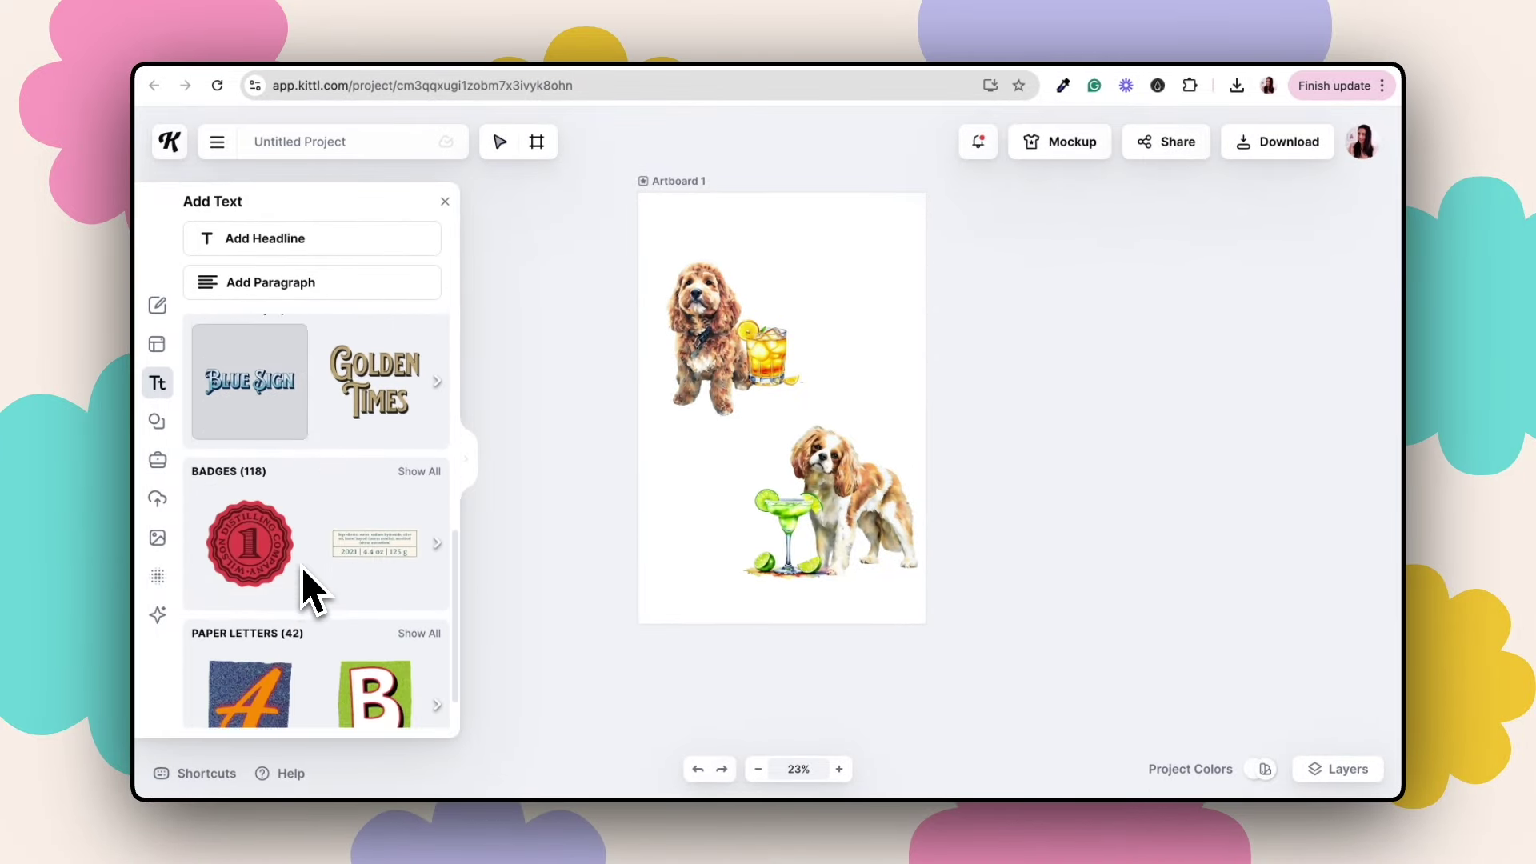
scroll(310, 590, up, 5)
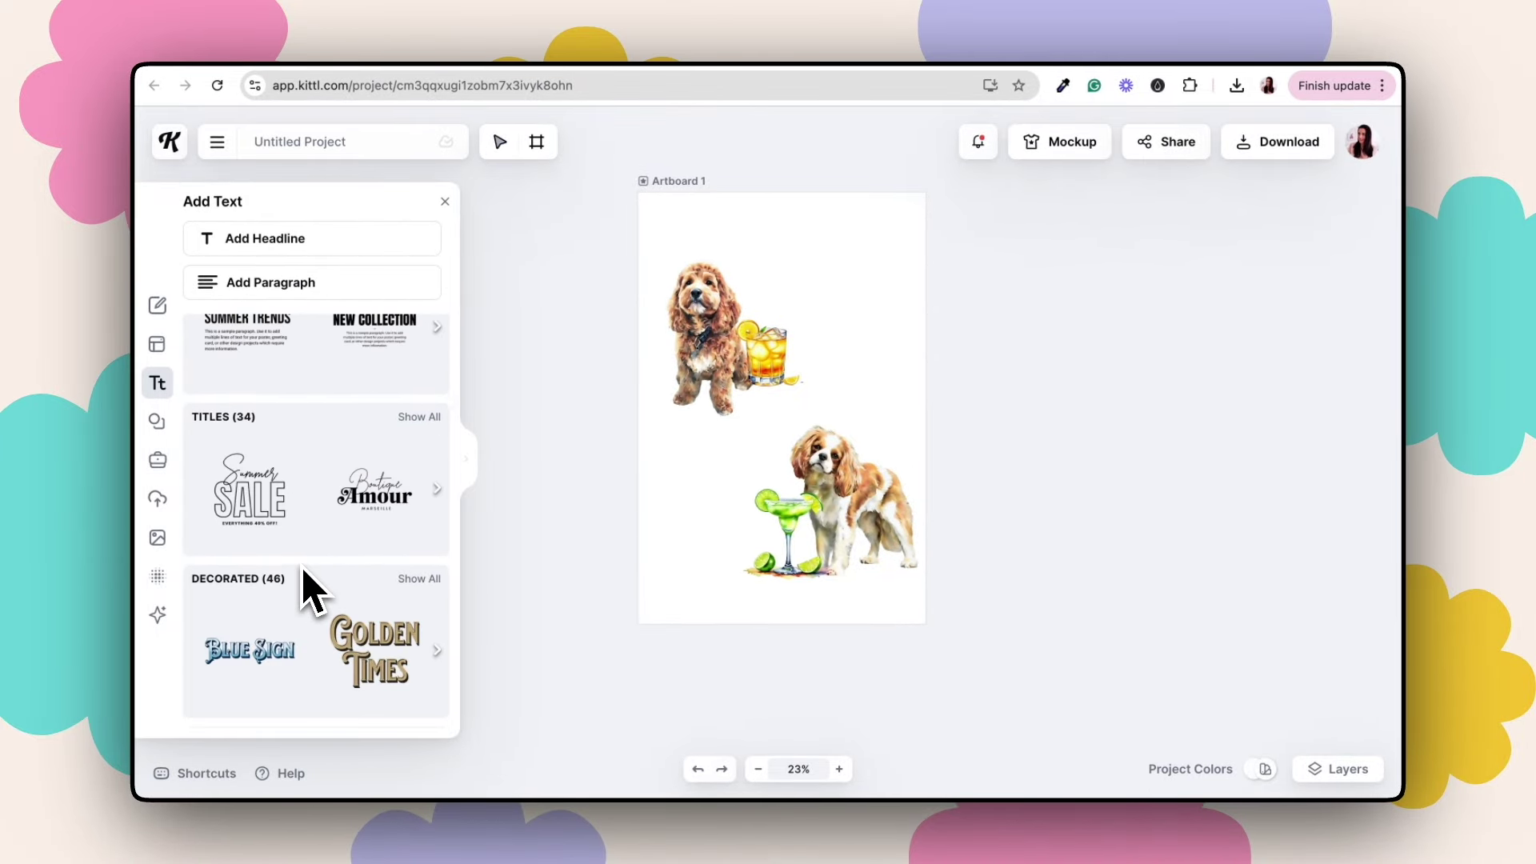
scroll(310, 590, down, 1)
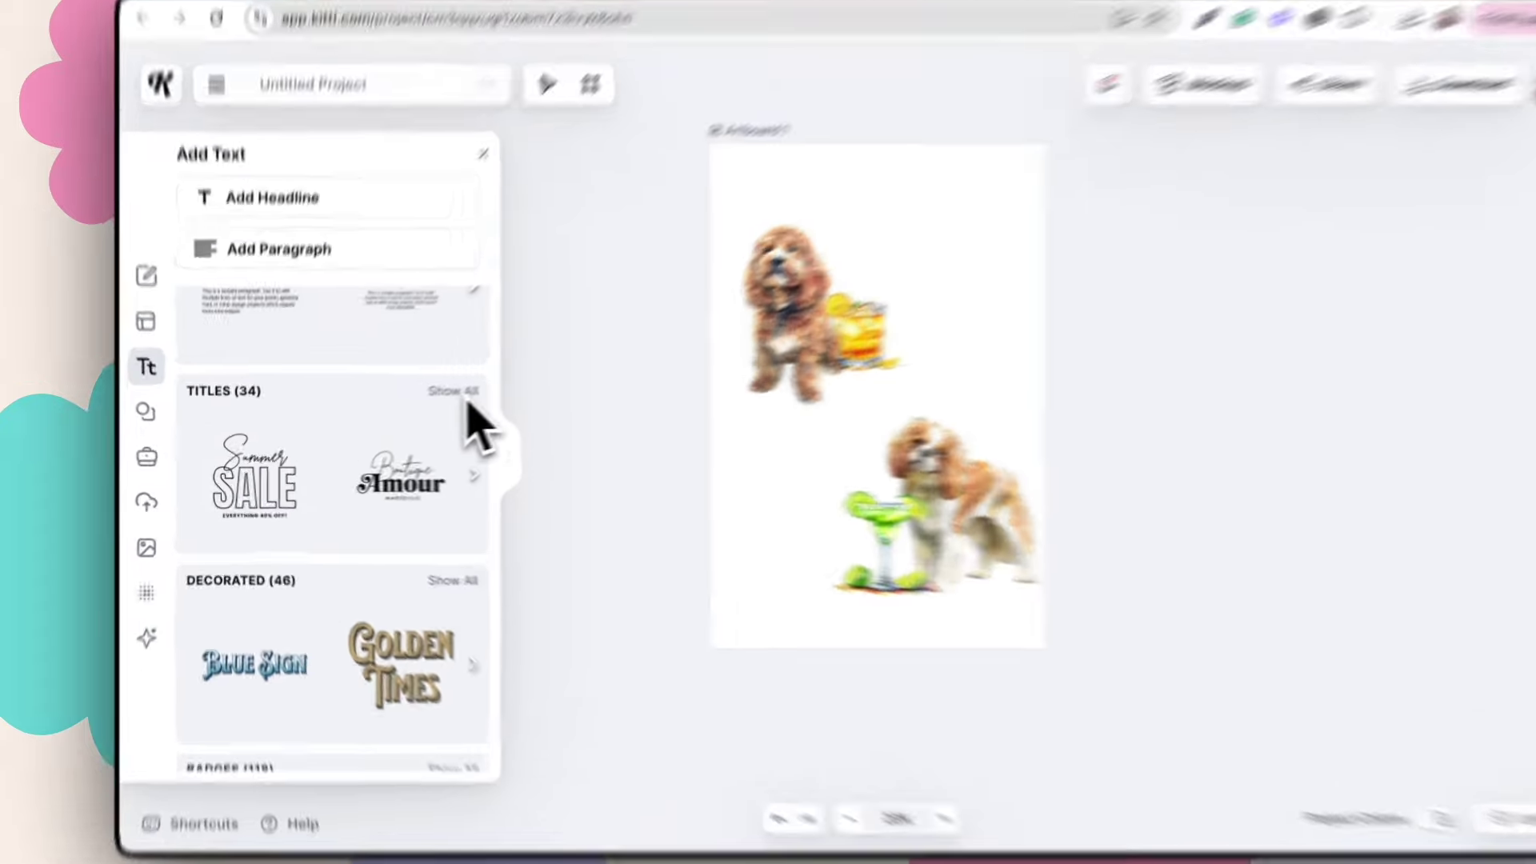
click(436, 408)
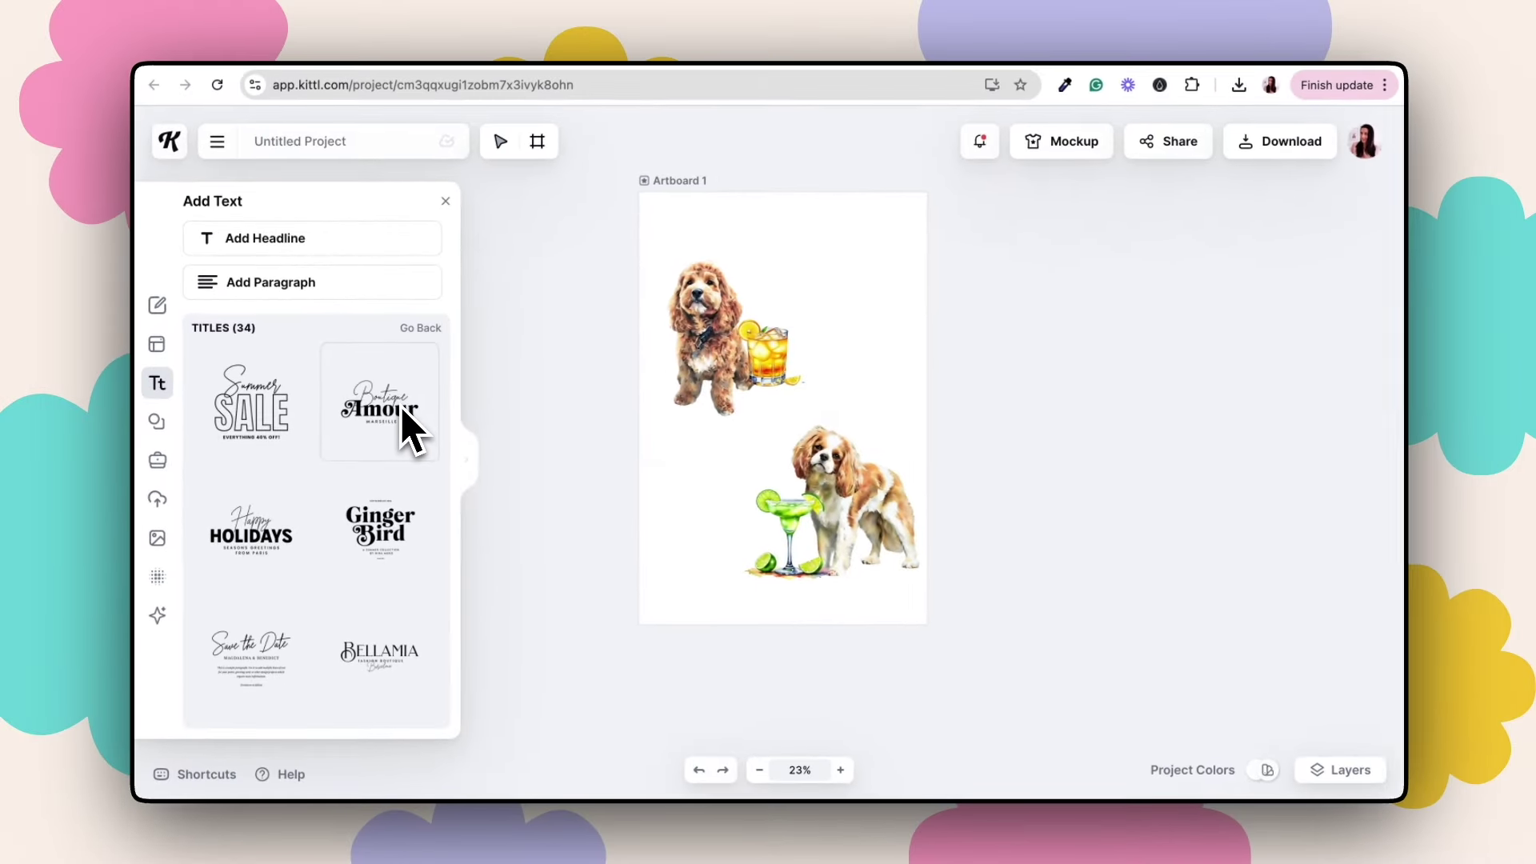
drag(534, 454, 1346, 469)
drag(862, 415, 810, 276)
click(967, 405)
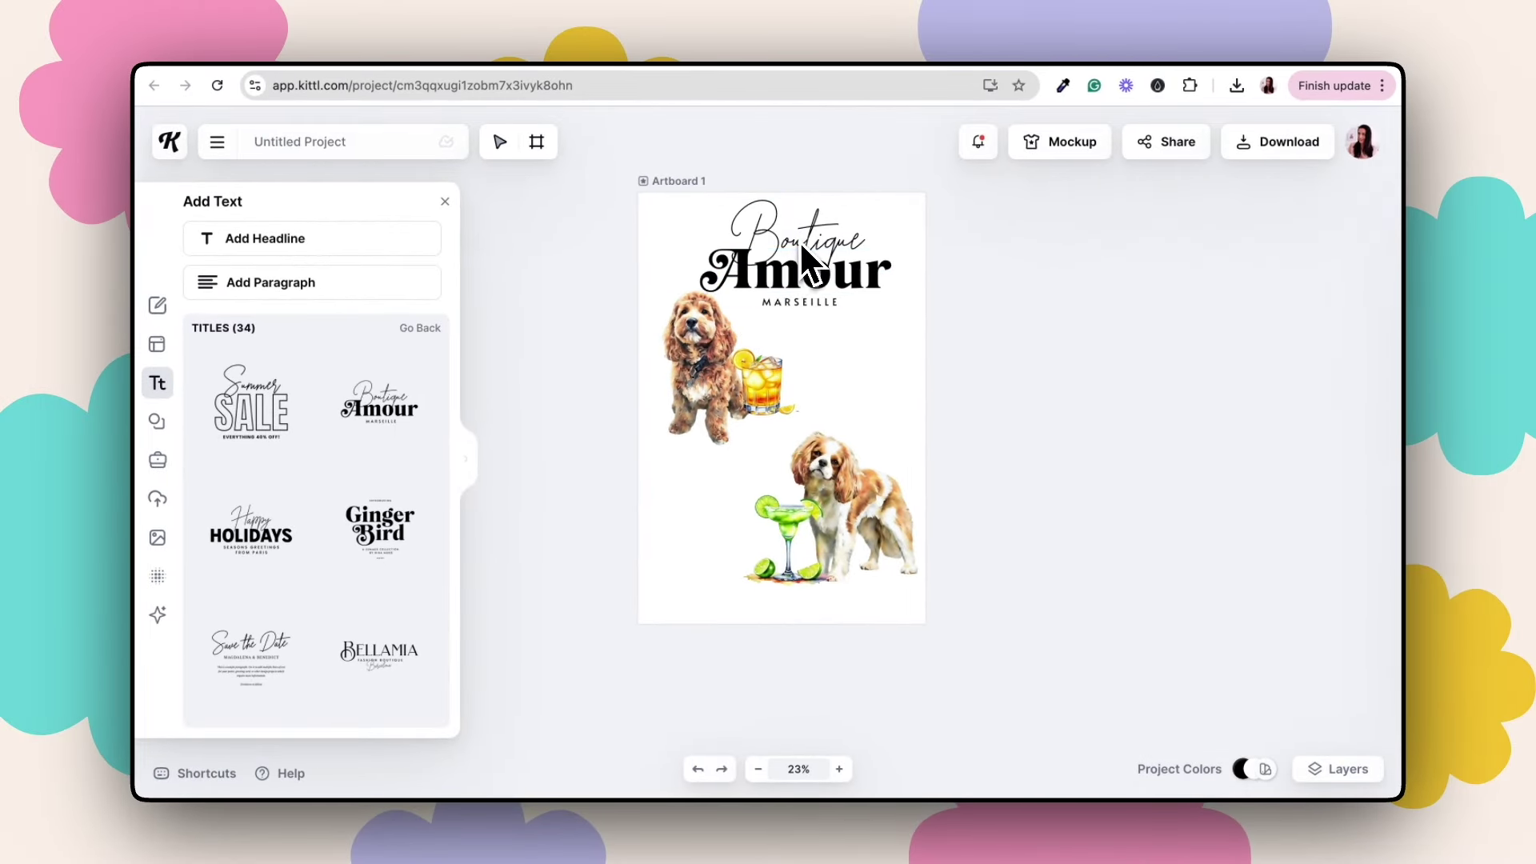
- Ungroup the title template and place smaller "Amour" and "Marseille" texts to the right of the curly brown dog
click(838, 275)
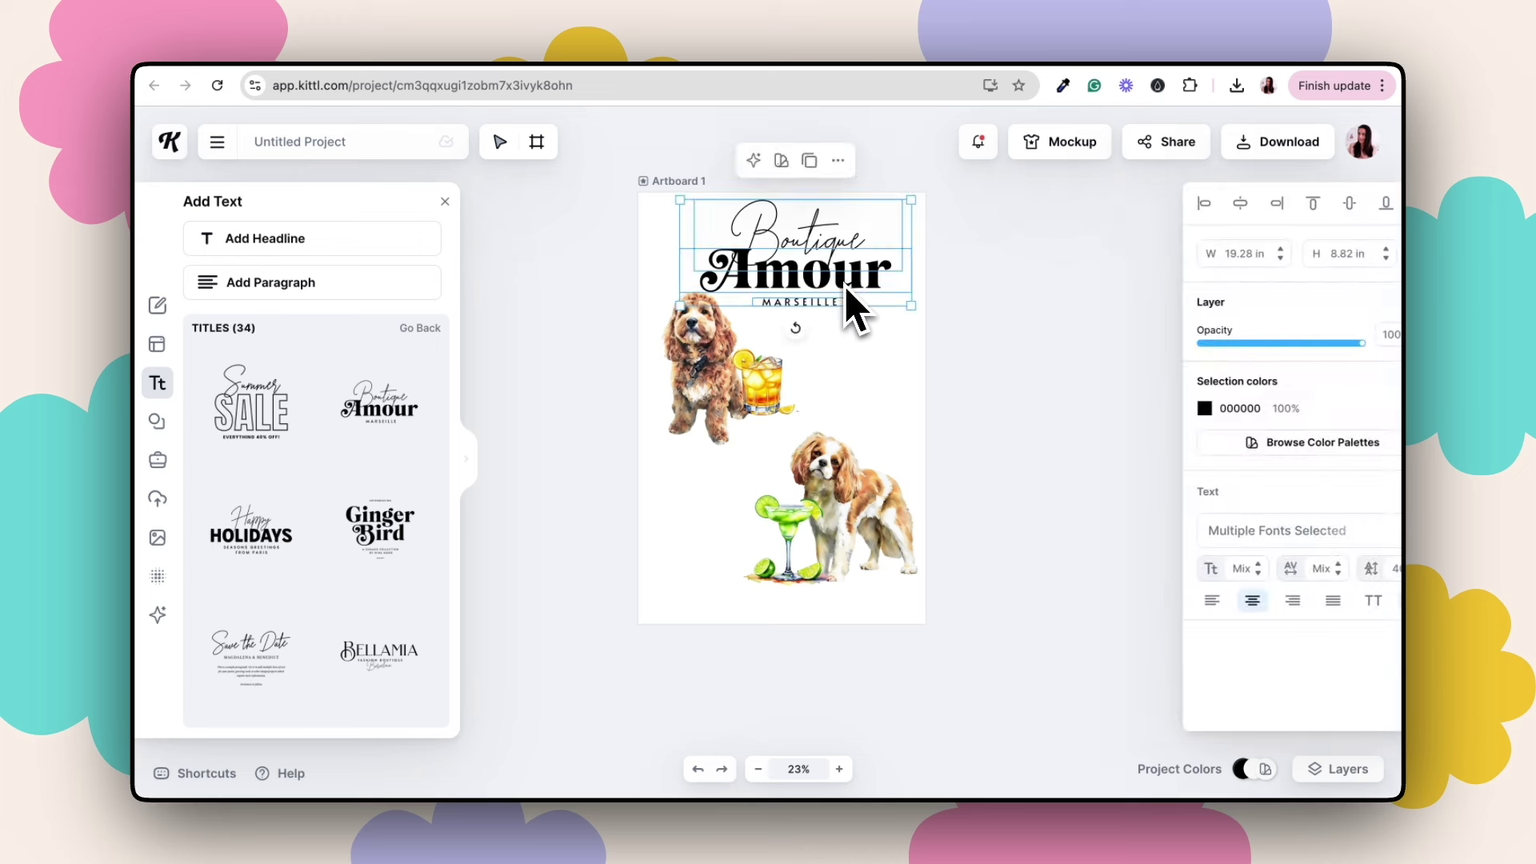
click(838, 160)
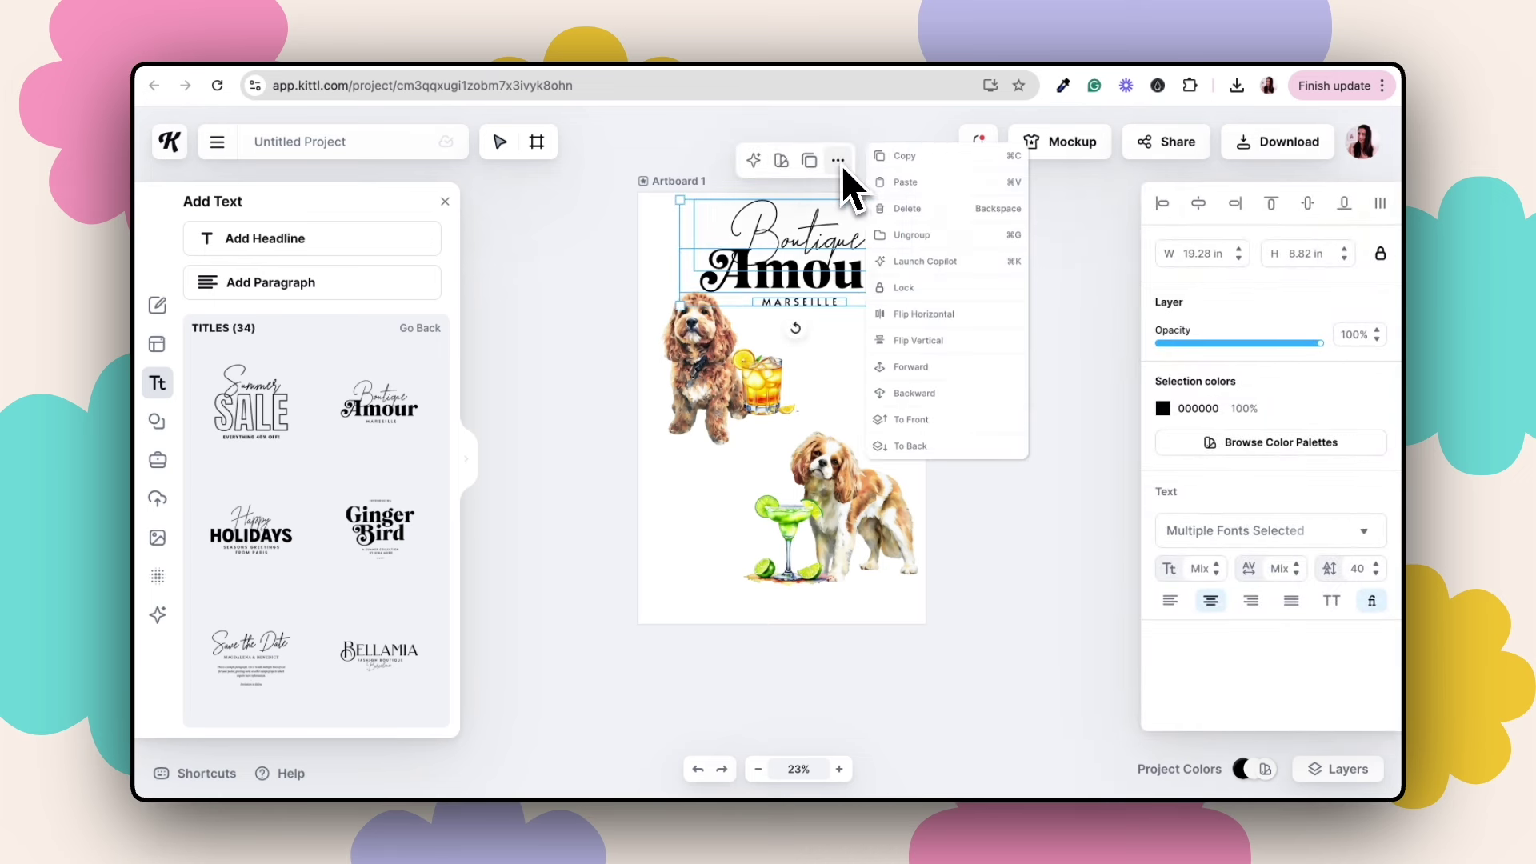
click(927, 236)
click(831, 276)
click(784, 296)
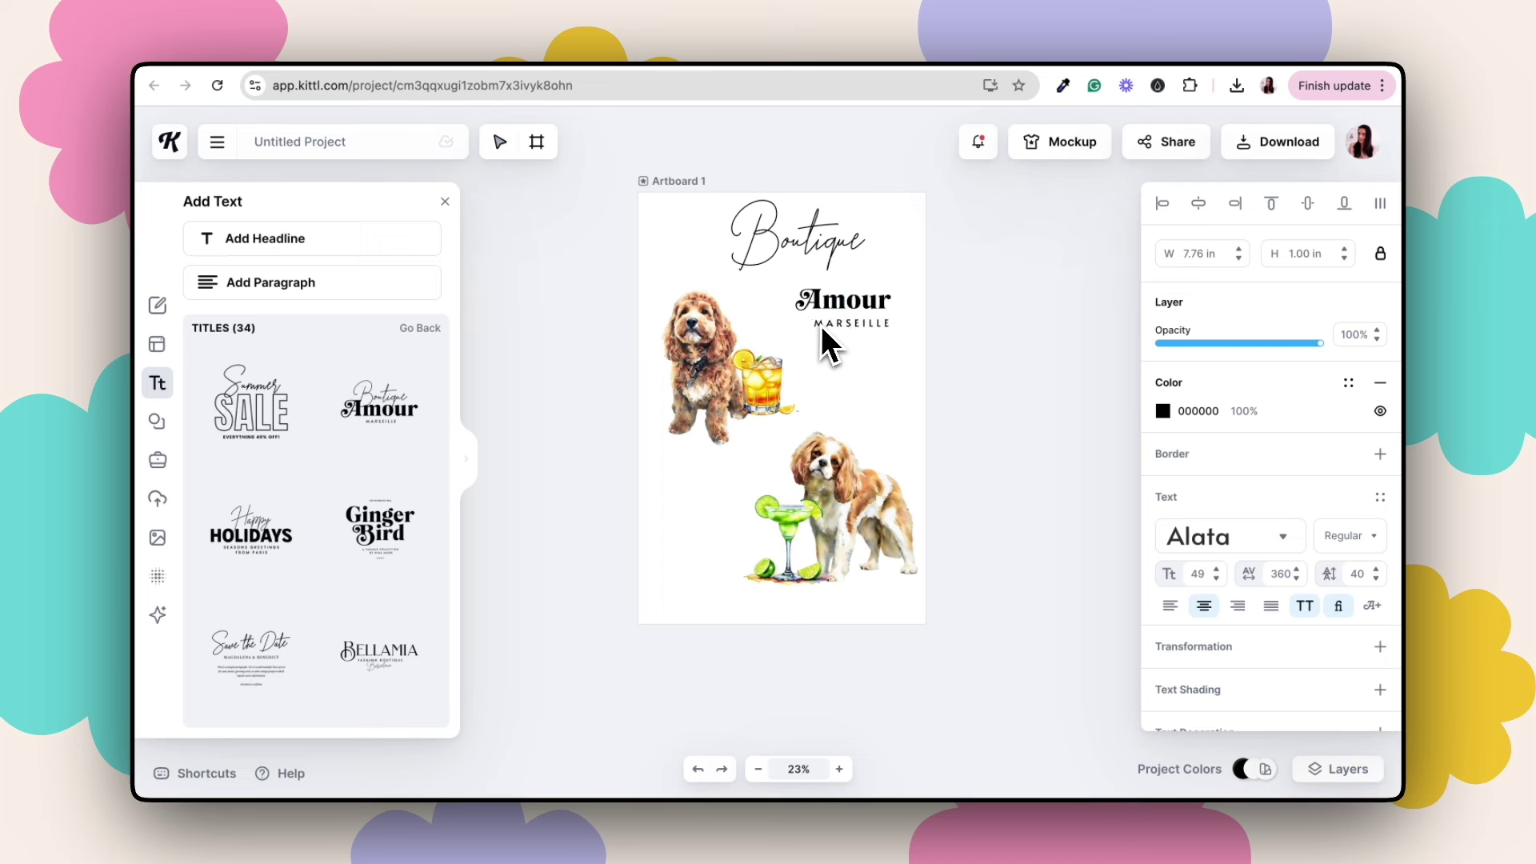
click(944, 333)
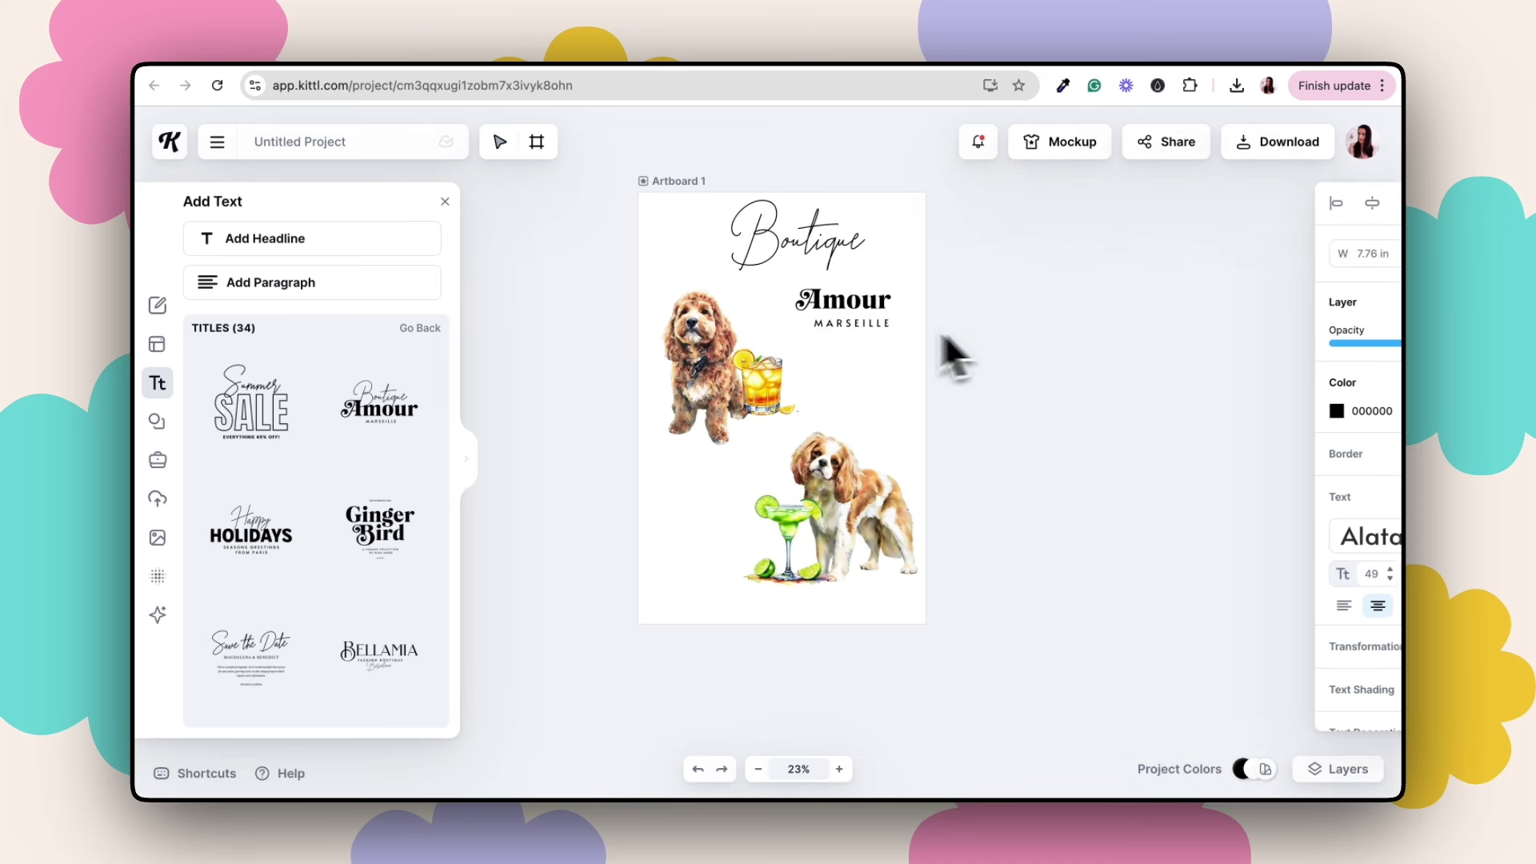
- Replace "Boutique" with "Signature Drinks" and fit it on one line about 21.1 in wide, centred across the artboard's top
click(821, 238)
double_click(833, 243)
text(Signatu)
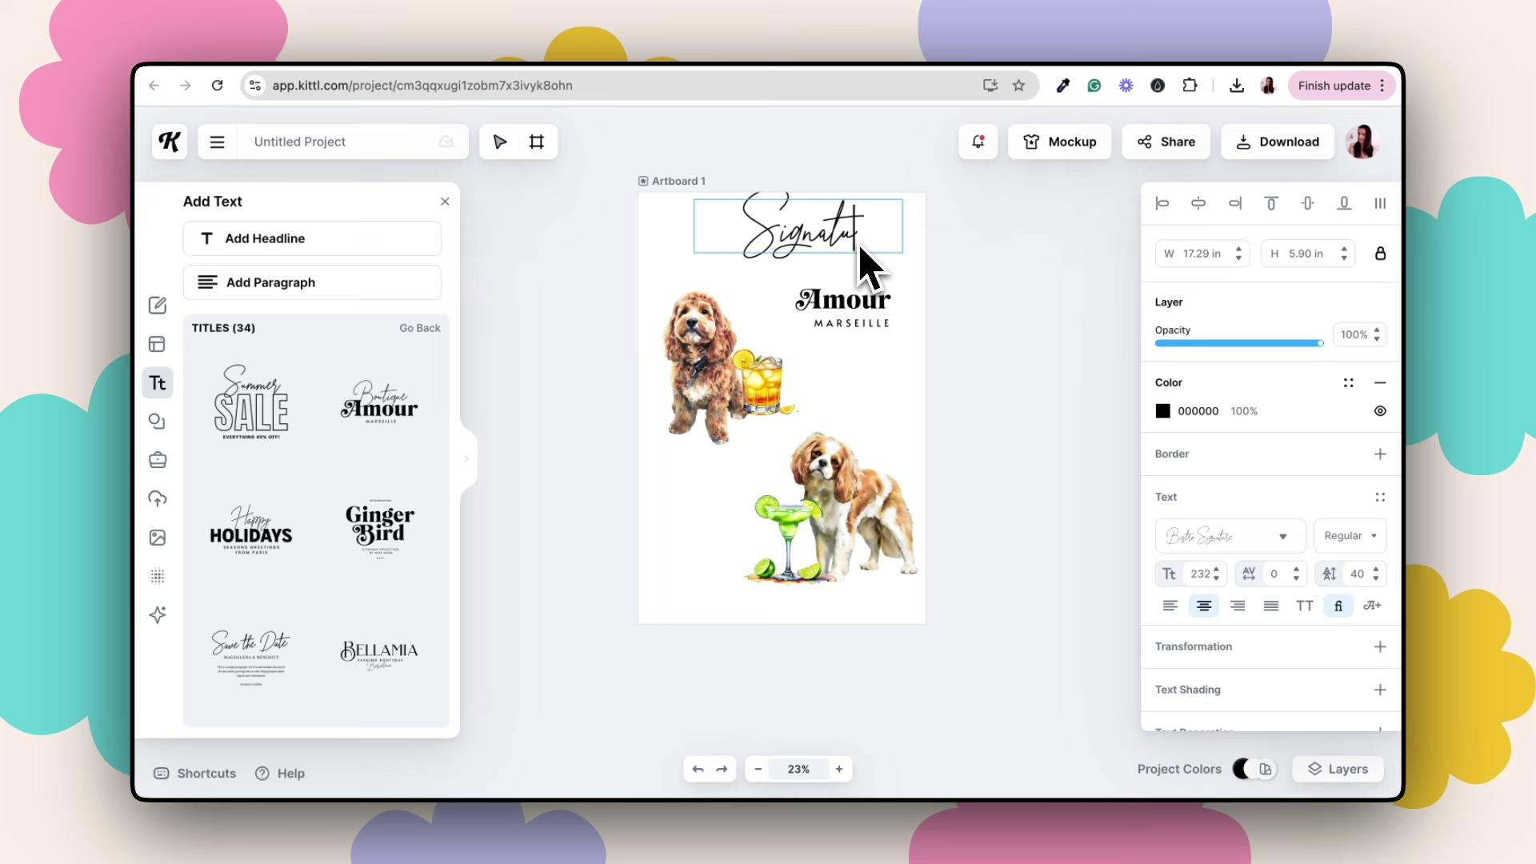
text(re Drinks)
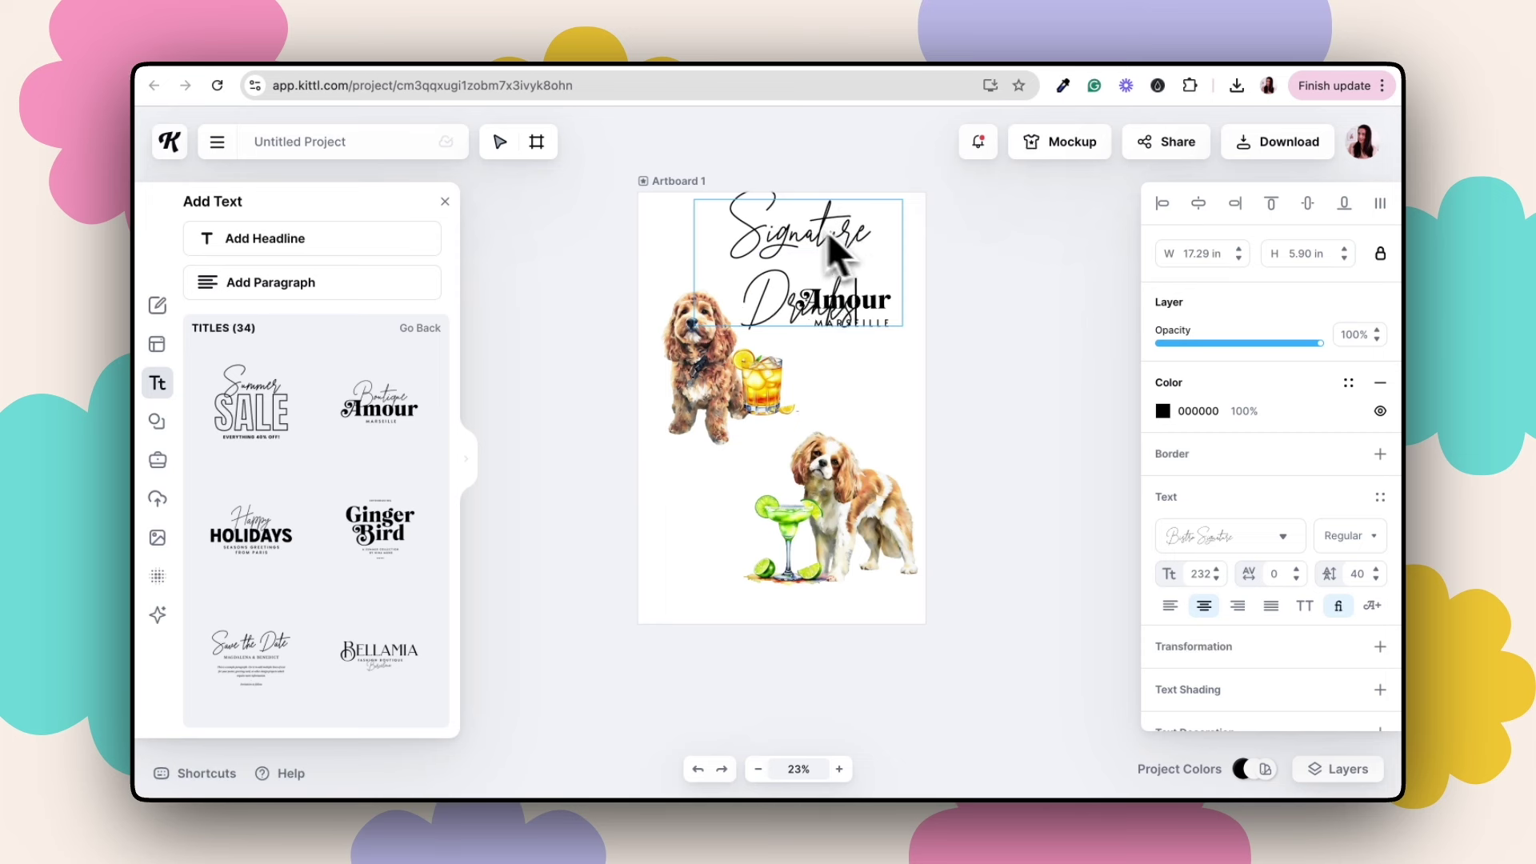
key(Escape)
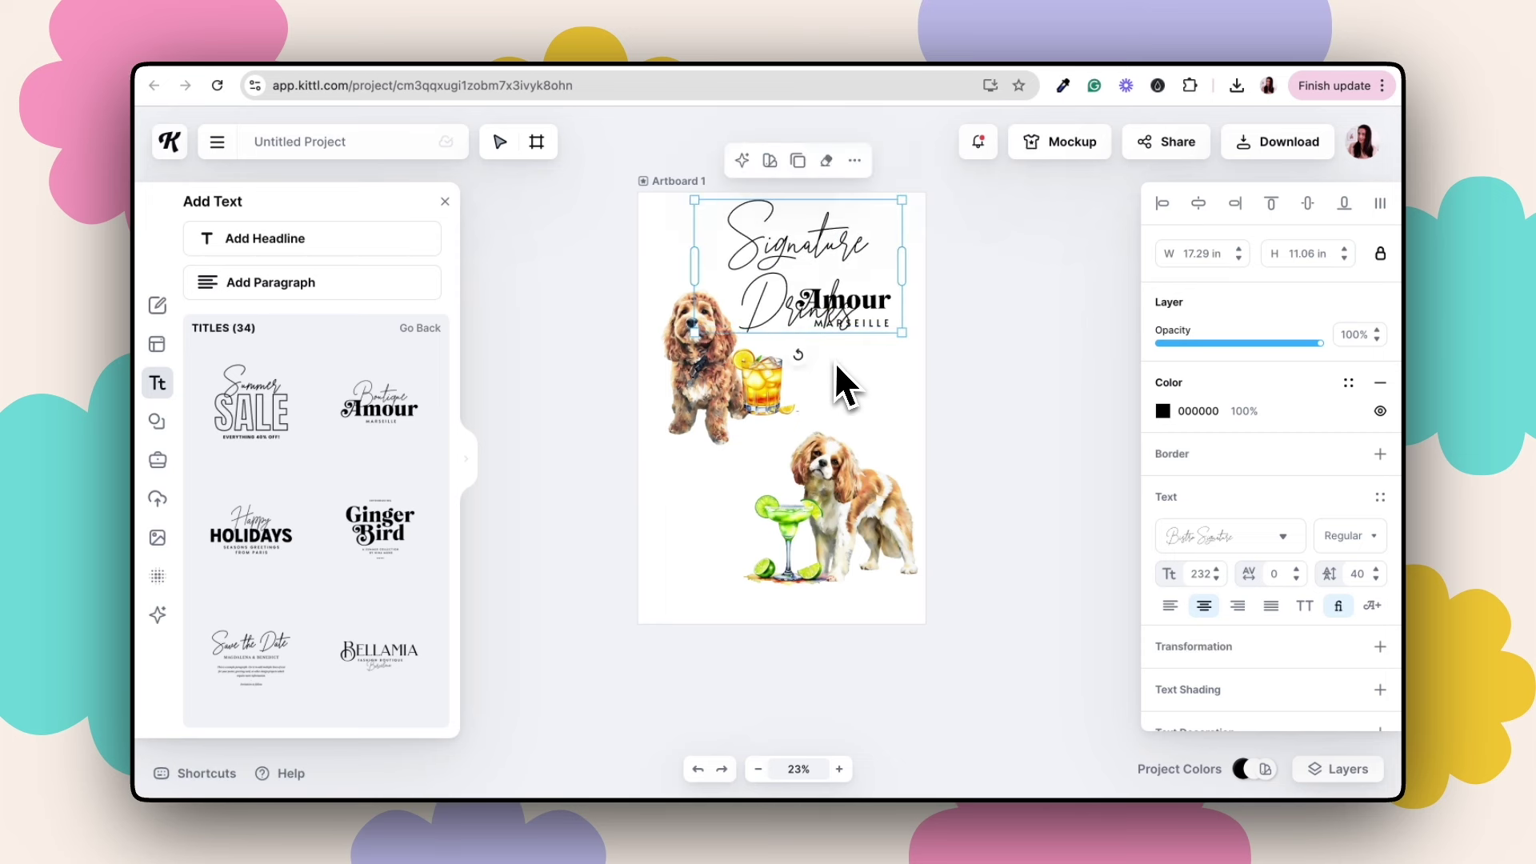
mouse_move(695, 325)
mouse_down()
mouse_move(616, 268)
mouse_move(600, 302)
mouse_move(614, 270)
mouse_move(652, 268)
mouse_up()
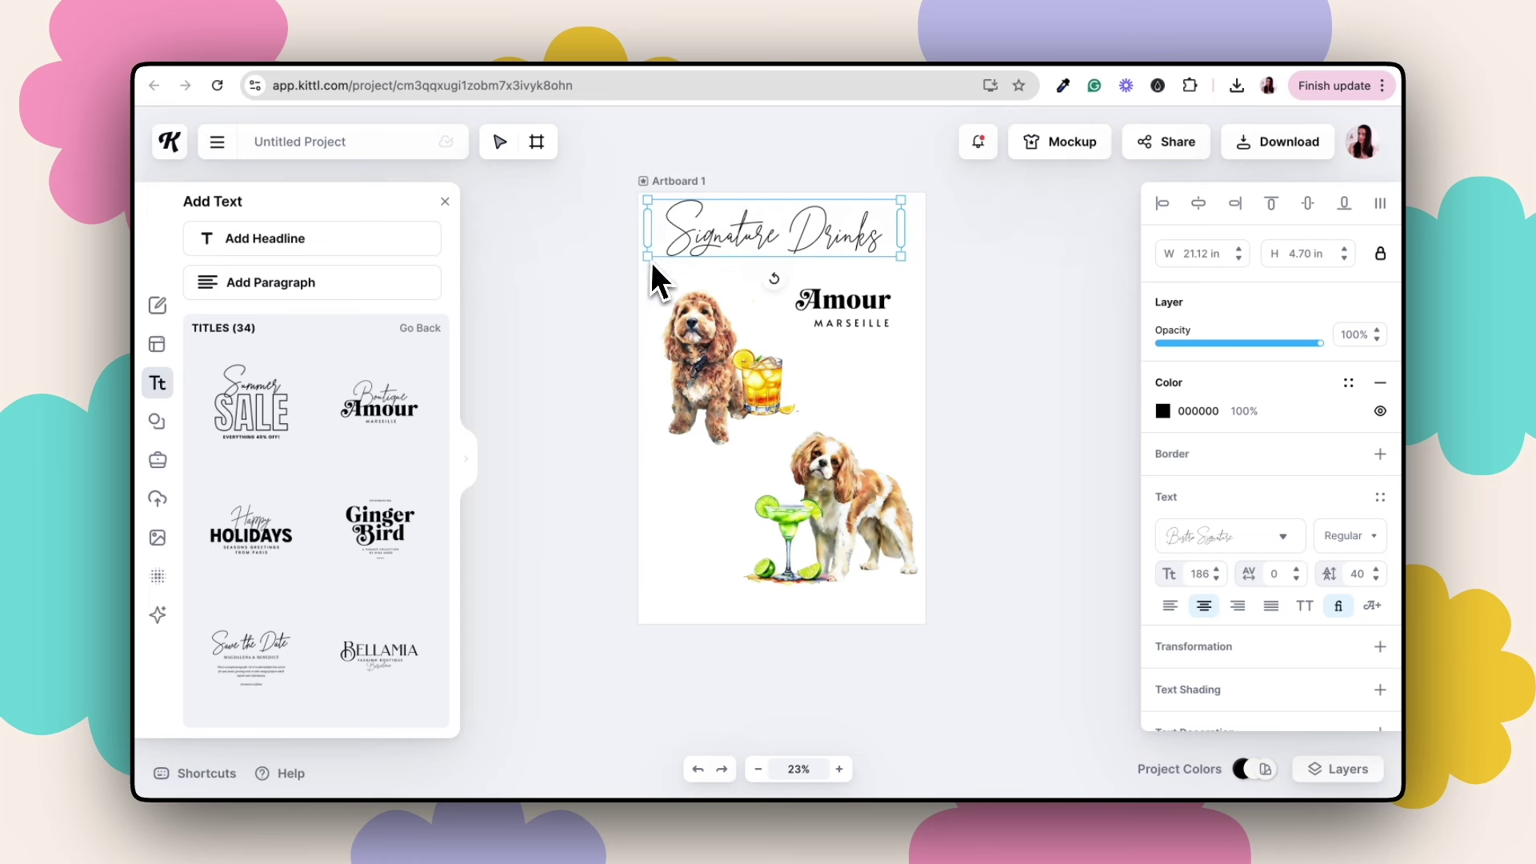
drag(813, 237, 878, 264)
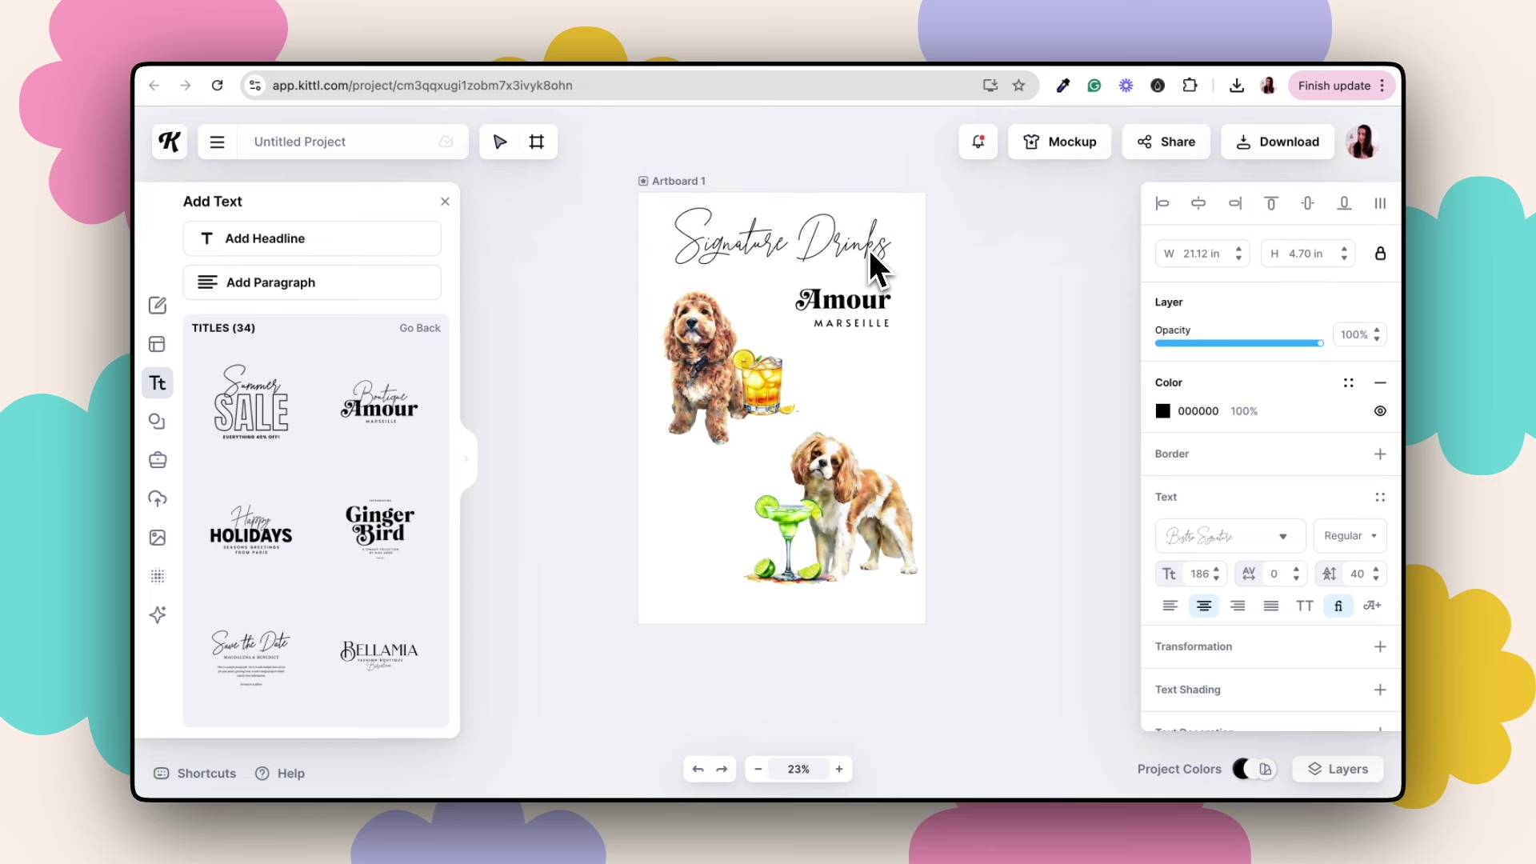
- Compare the "Signature Drinks" heading with ligatures on and off, leaving them off
click(869, 248)
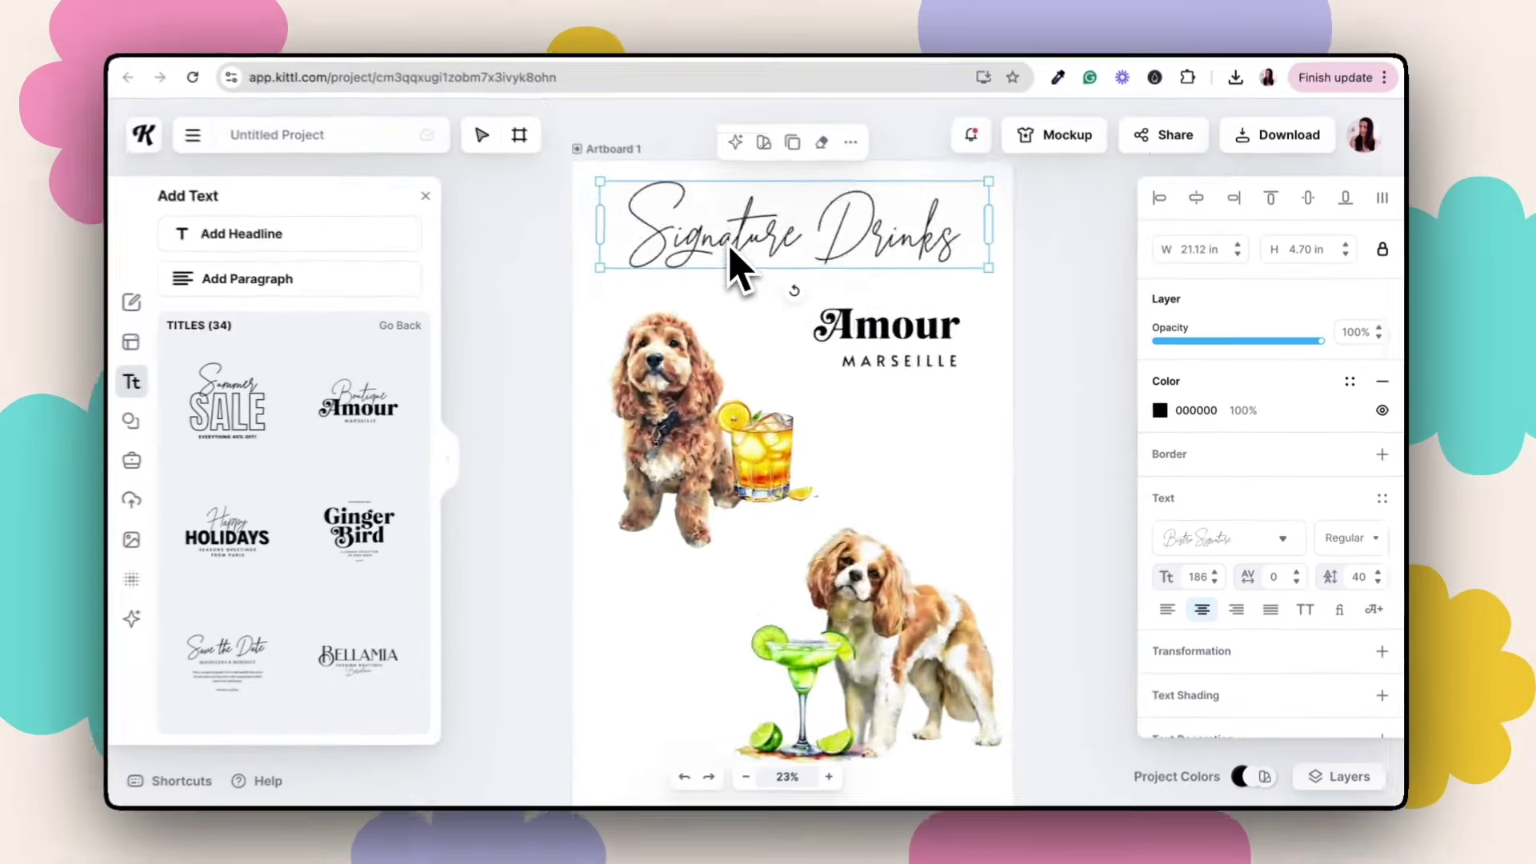
scroll(640, 209, up, 5)
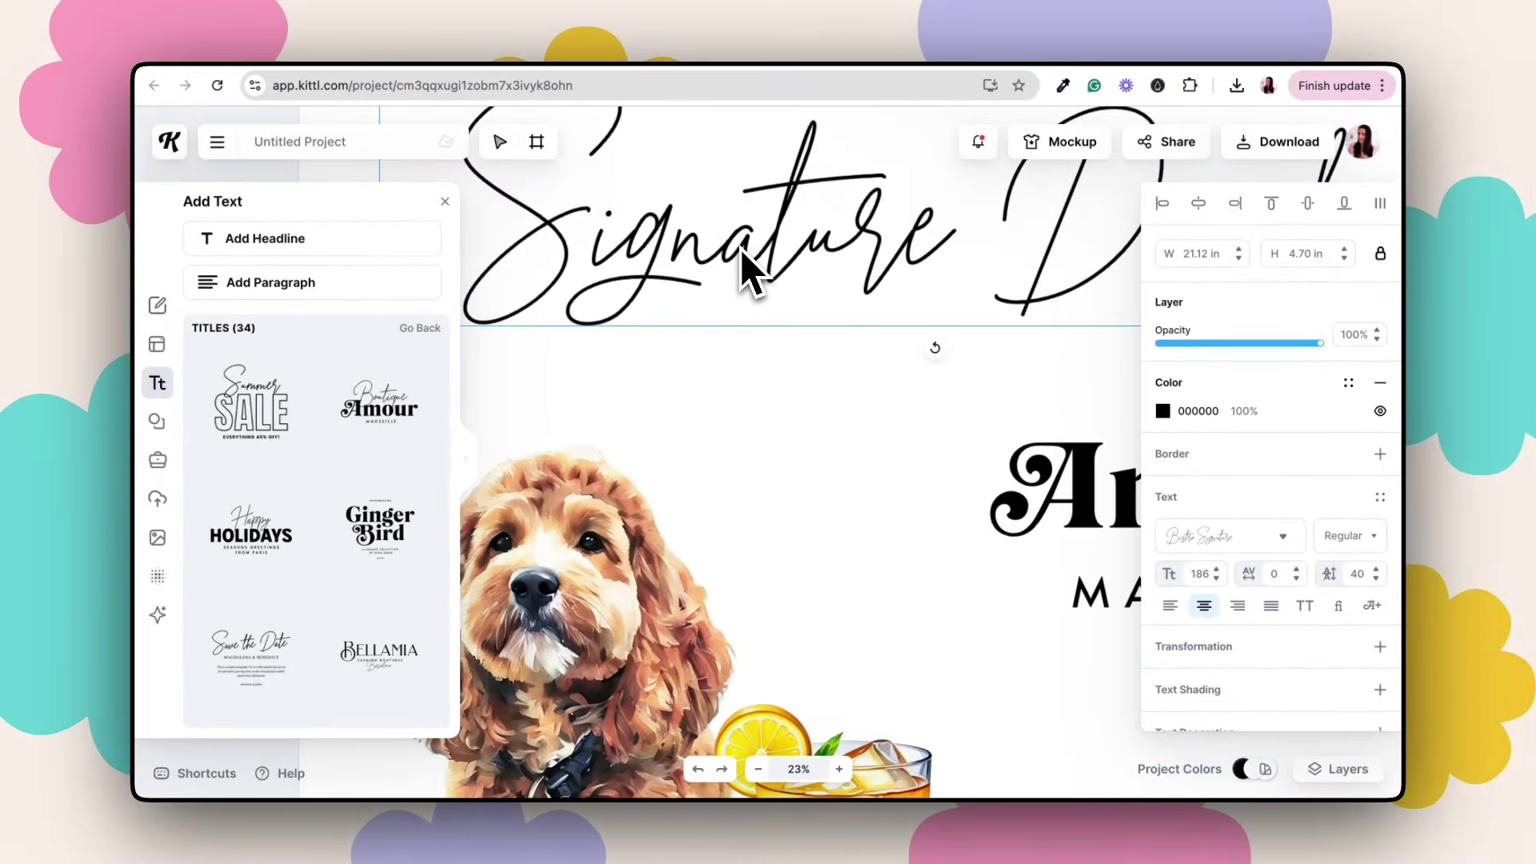
click(1339, 609)
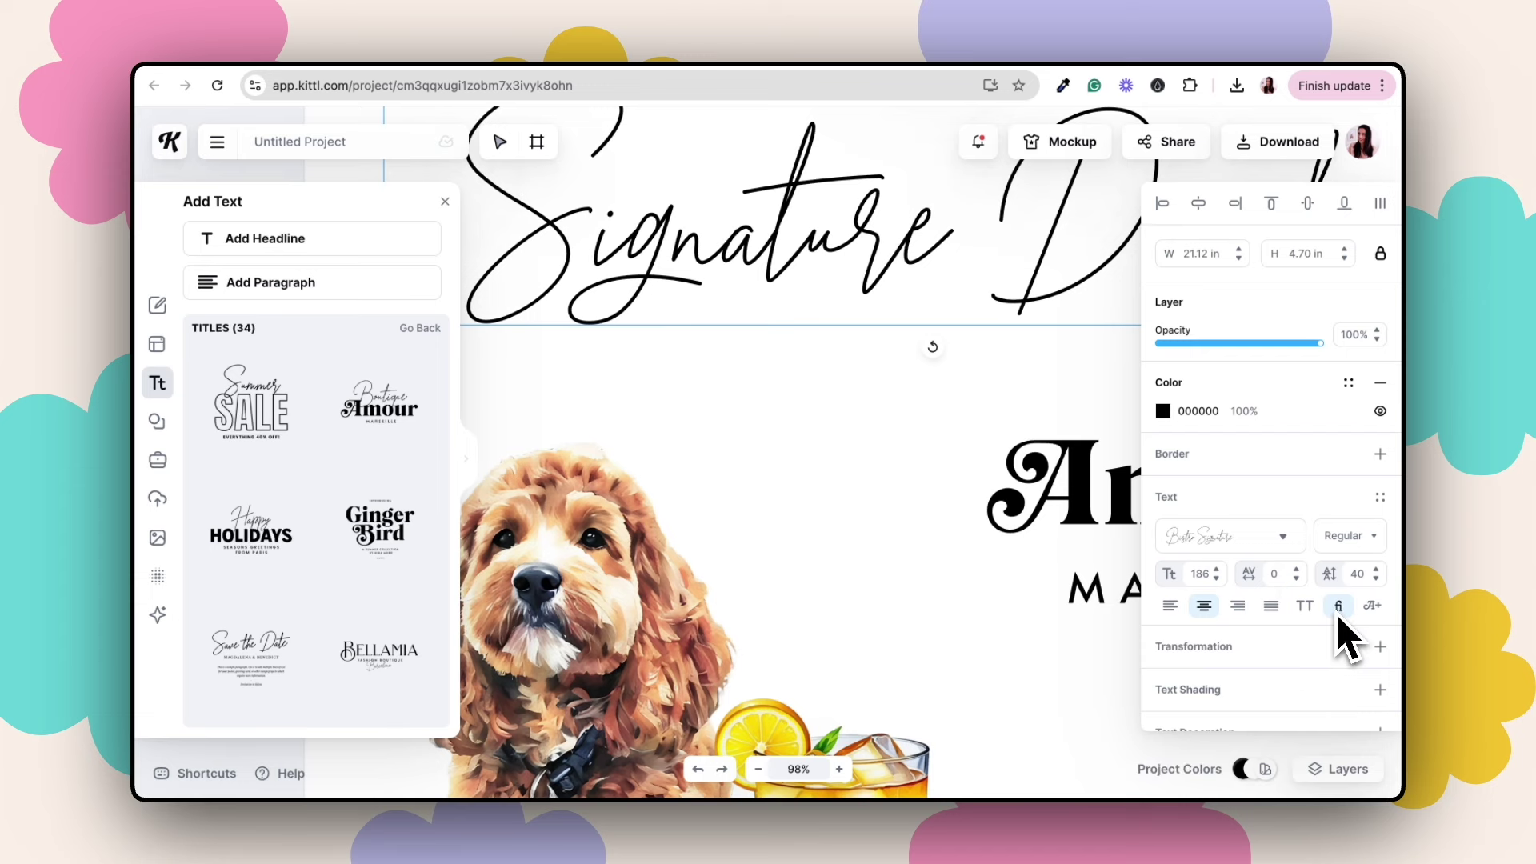
scroll(960, 267, down, 3)
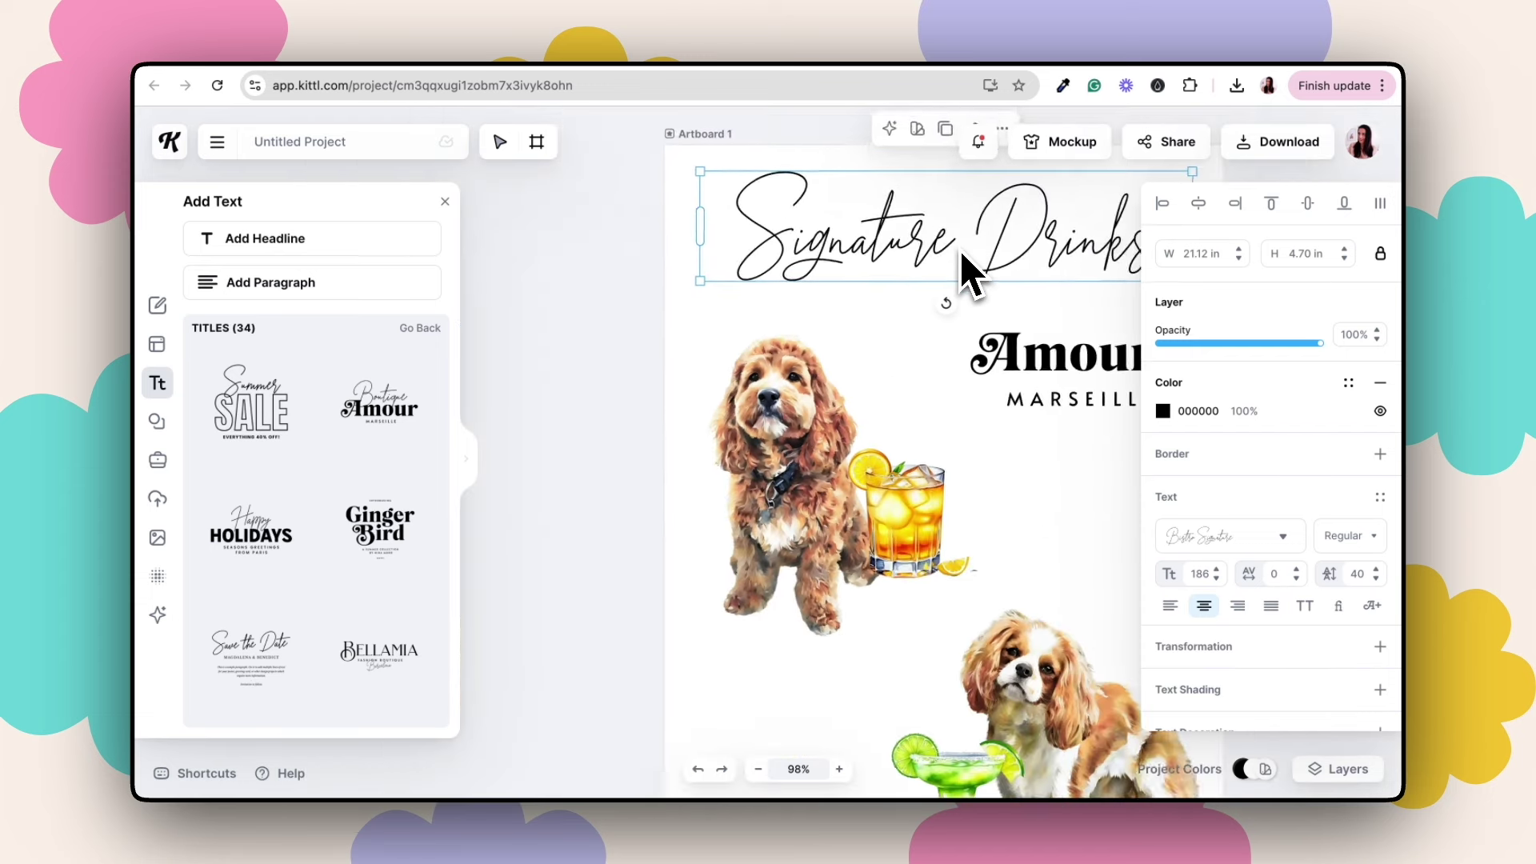
scroll(992, 272, right, 5)
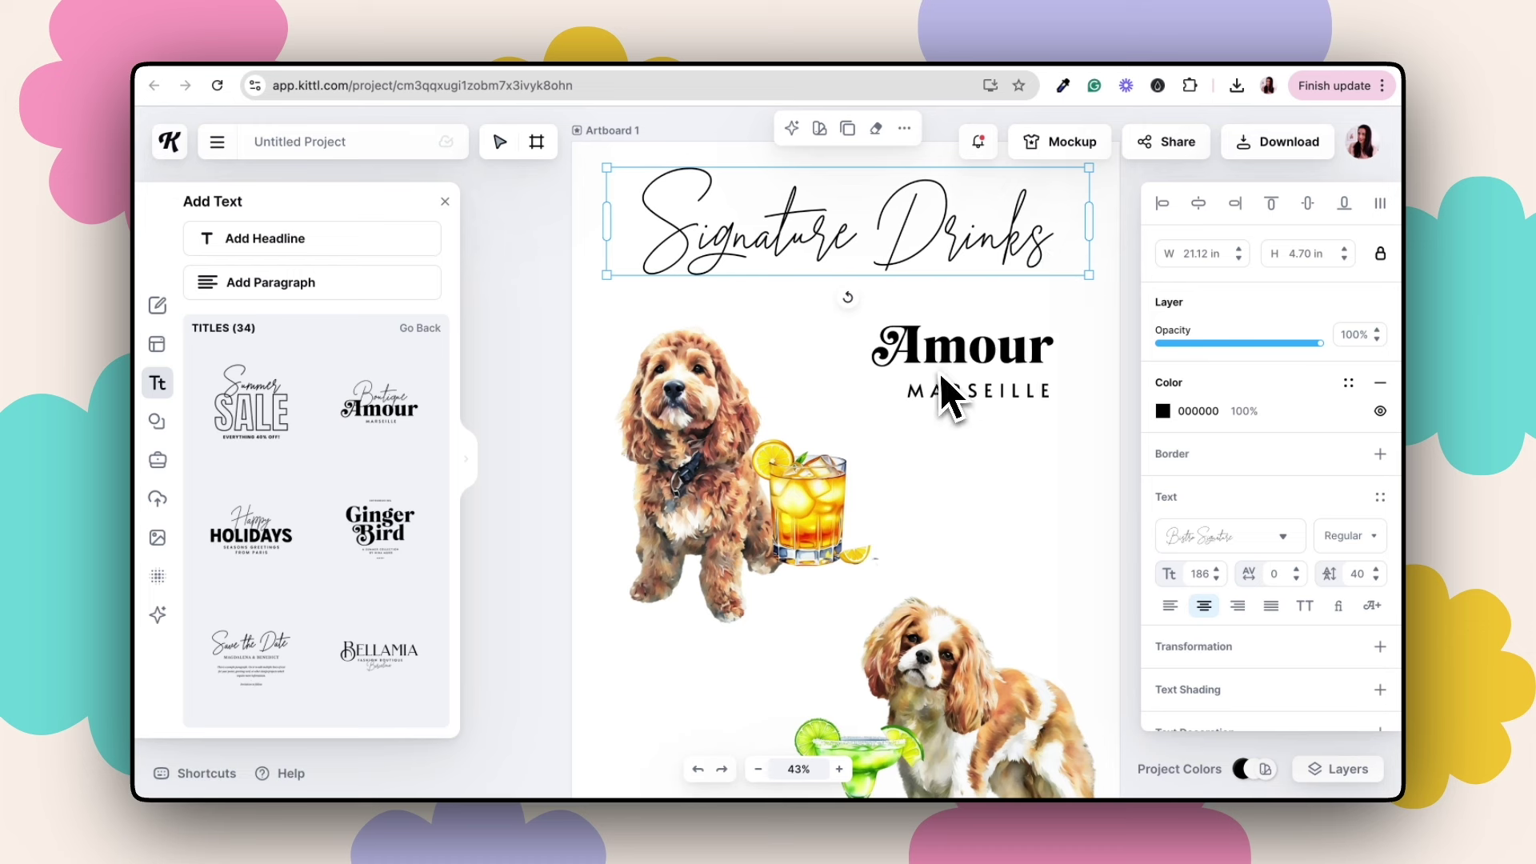
- Replace the final "r" of "Amour" beside the curly brown dog with the swash r alternate from the Mogan glyphs
click(922, 354)
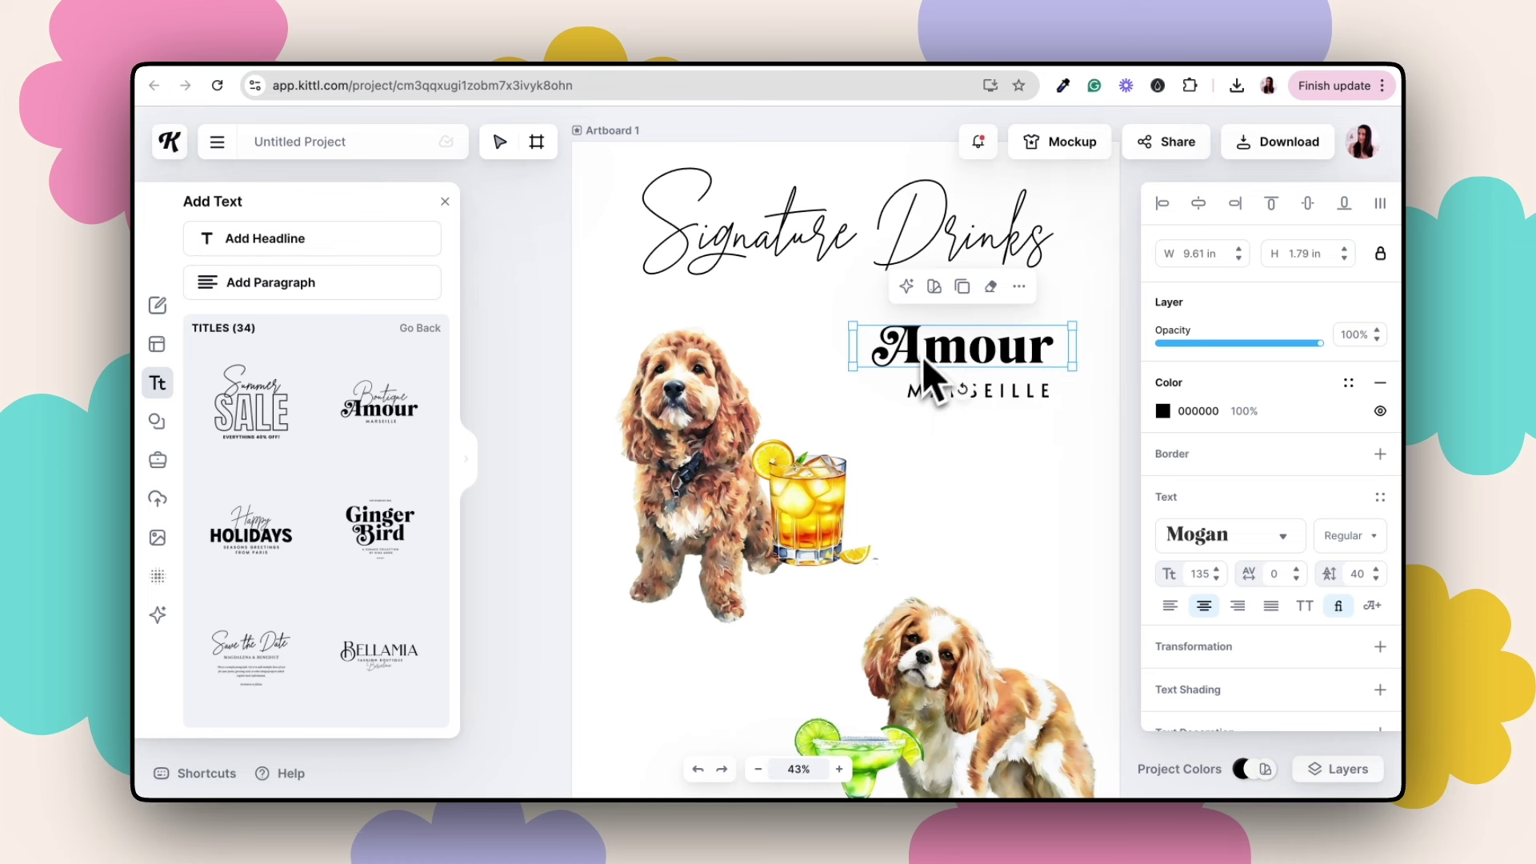
double_click(1007, 383)
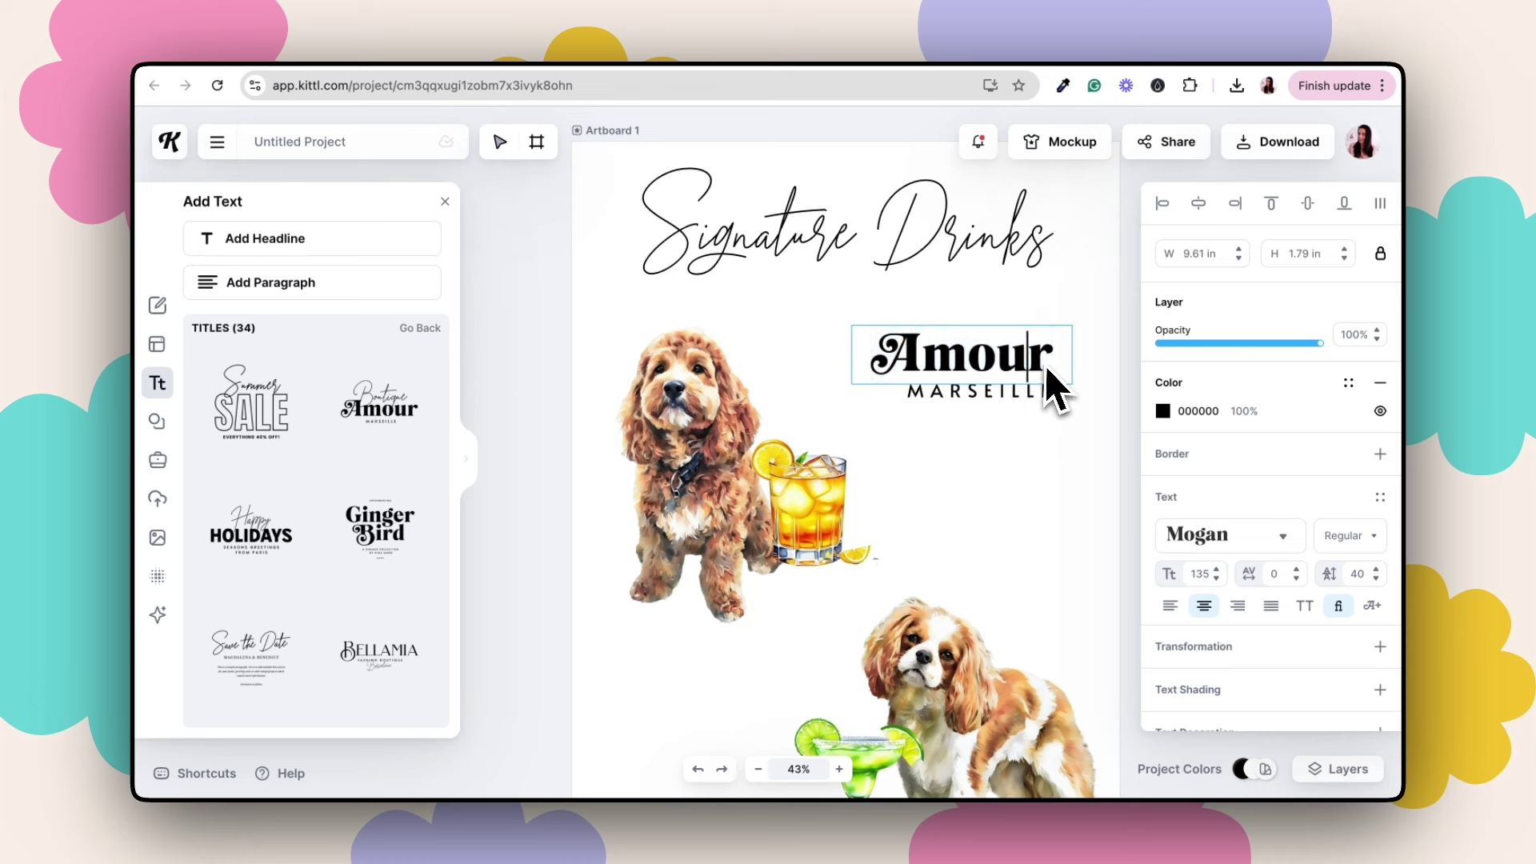
key(BackSpace)
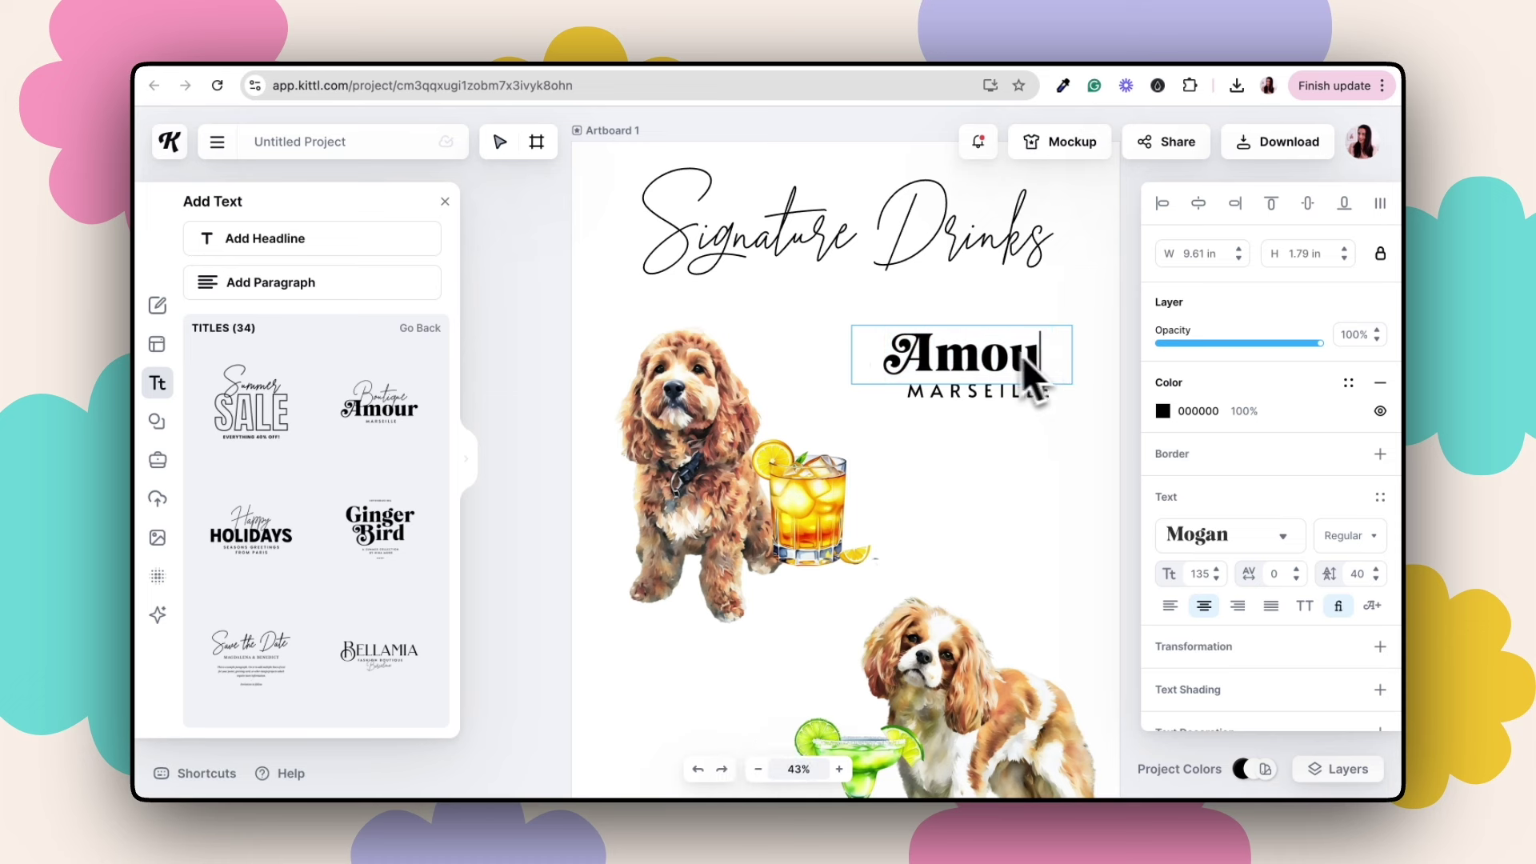
click(1373, 608)
click(1161, 280)
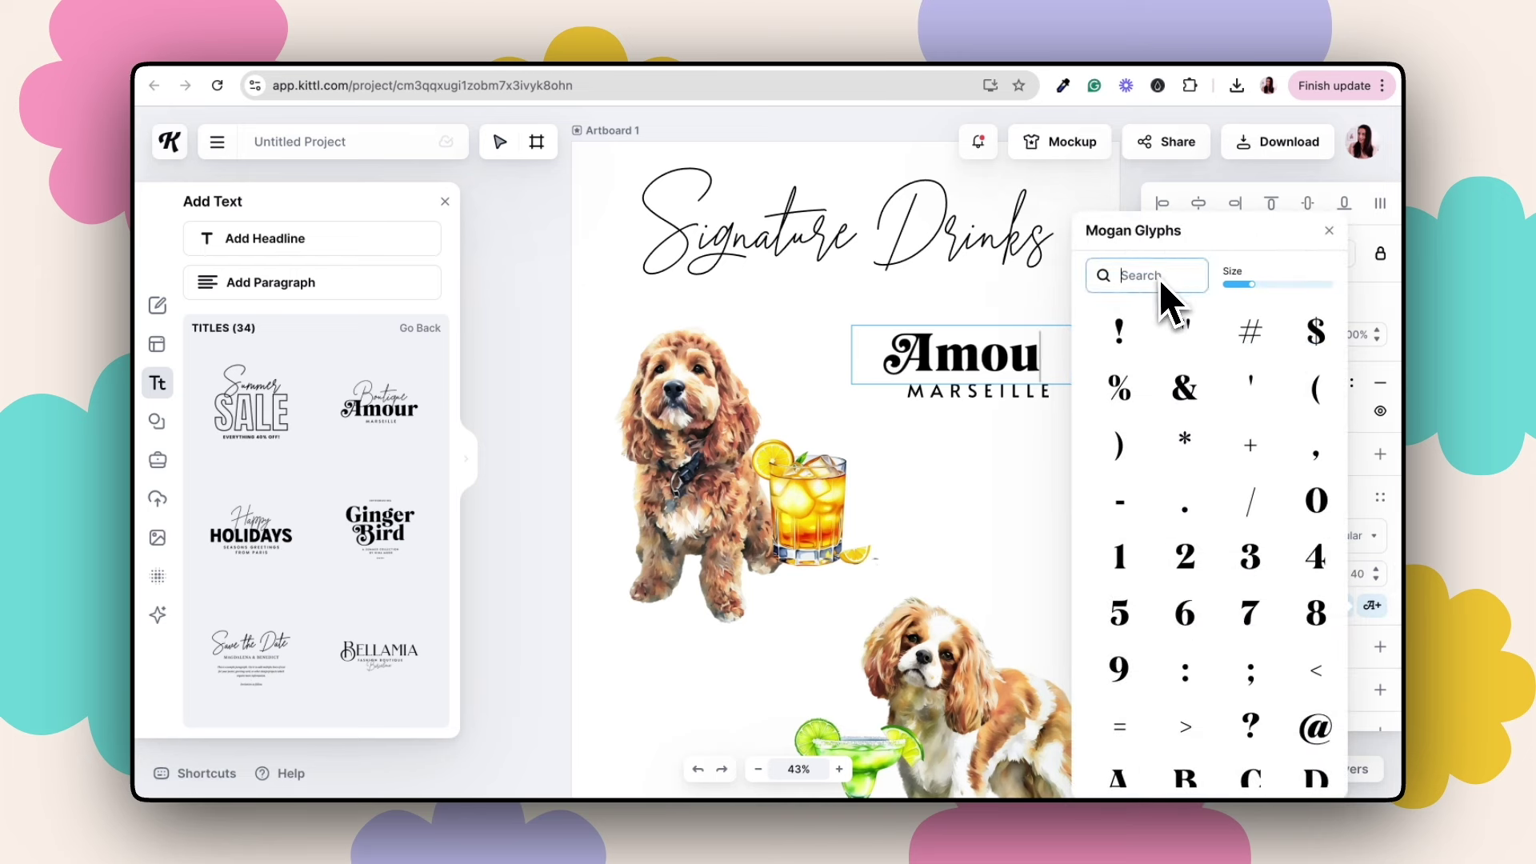
text(r)
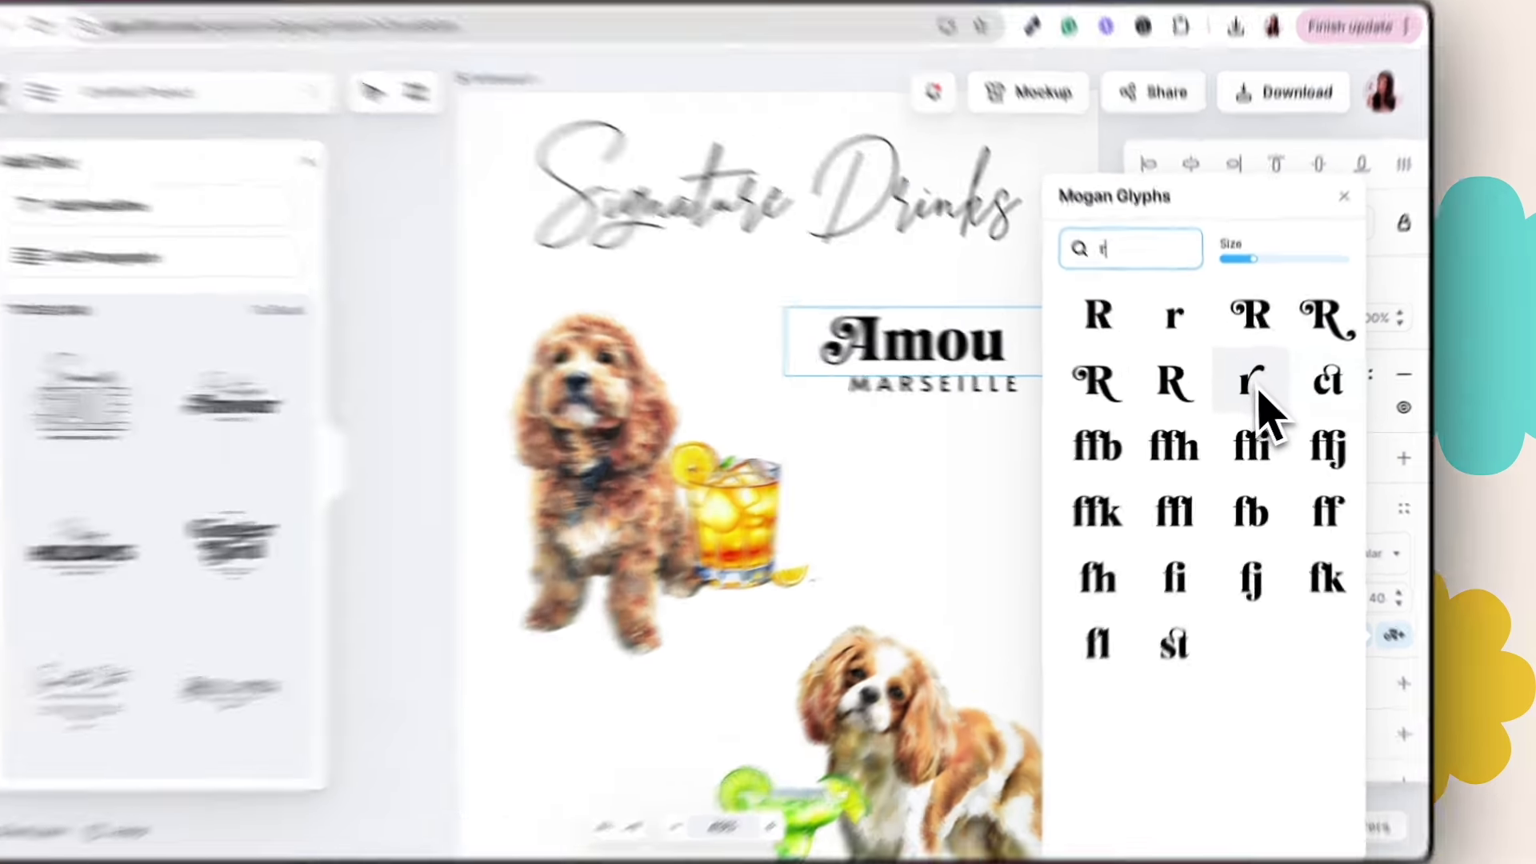
click(1255, 392)
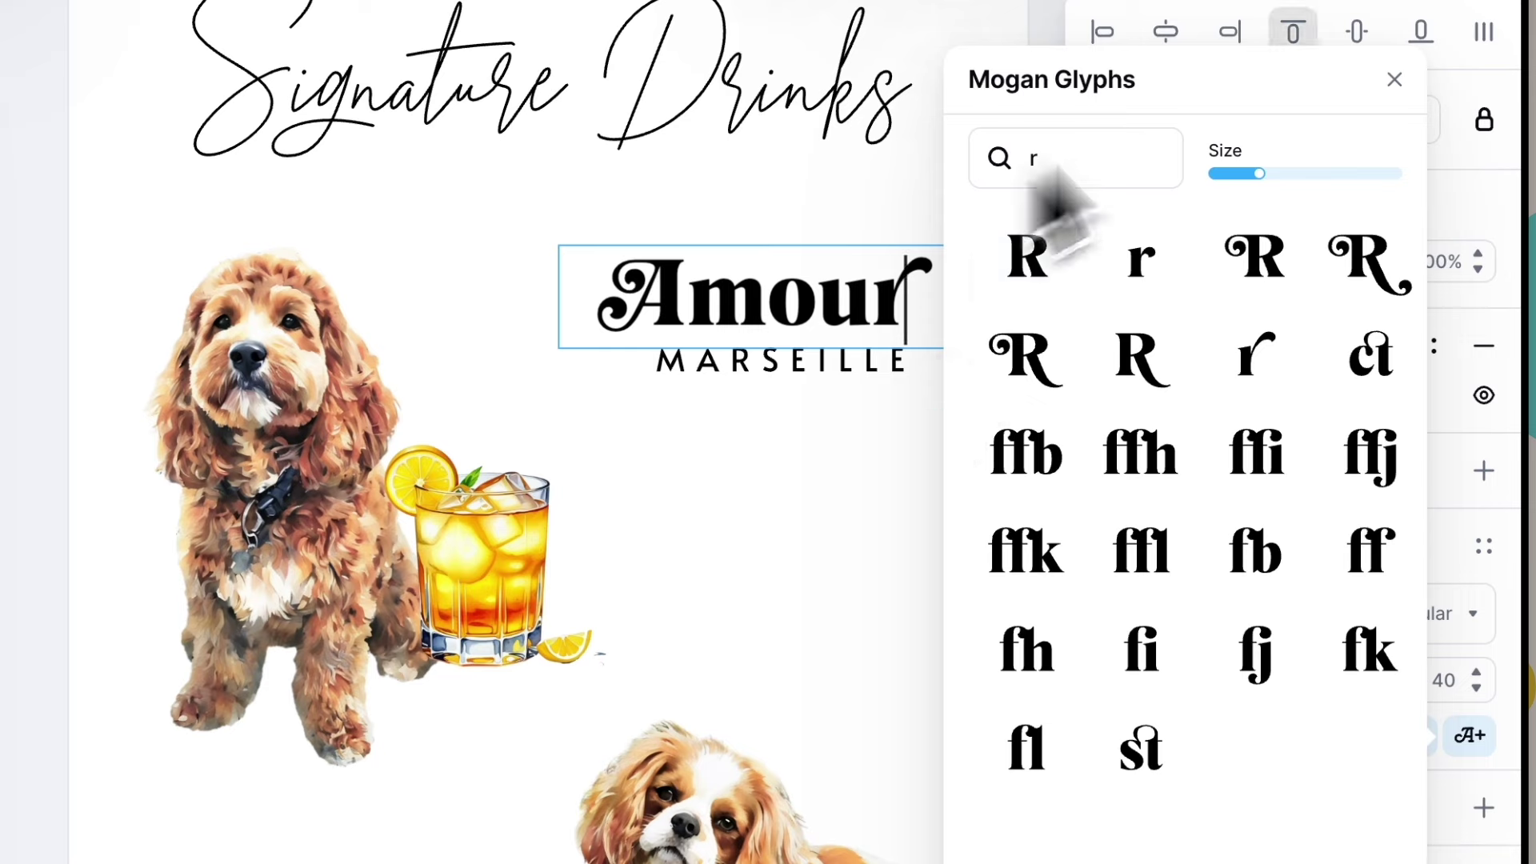
key(Escape)
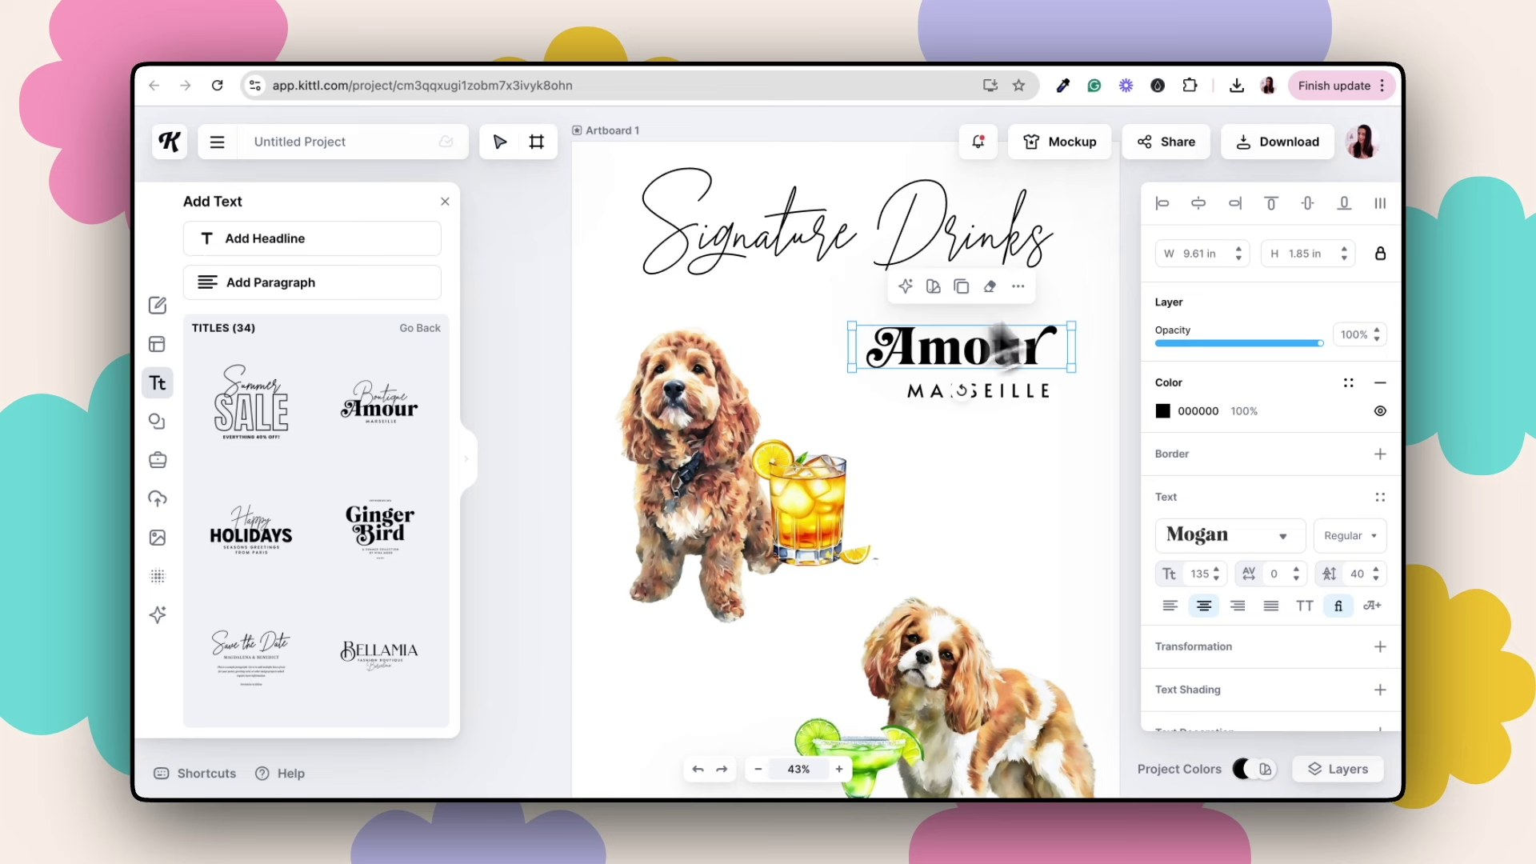
- Try the Arch, Rise, Wave and Flag transformations on the "Signature Drinks" heading and settle on Angle
click(834, 251)
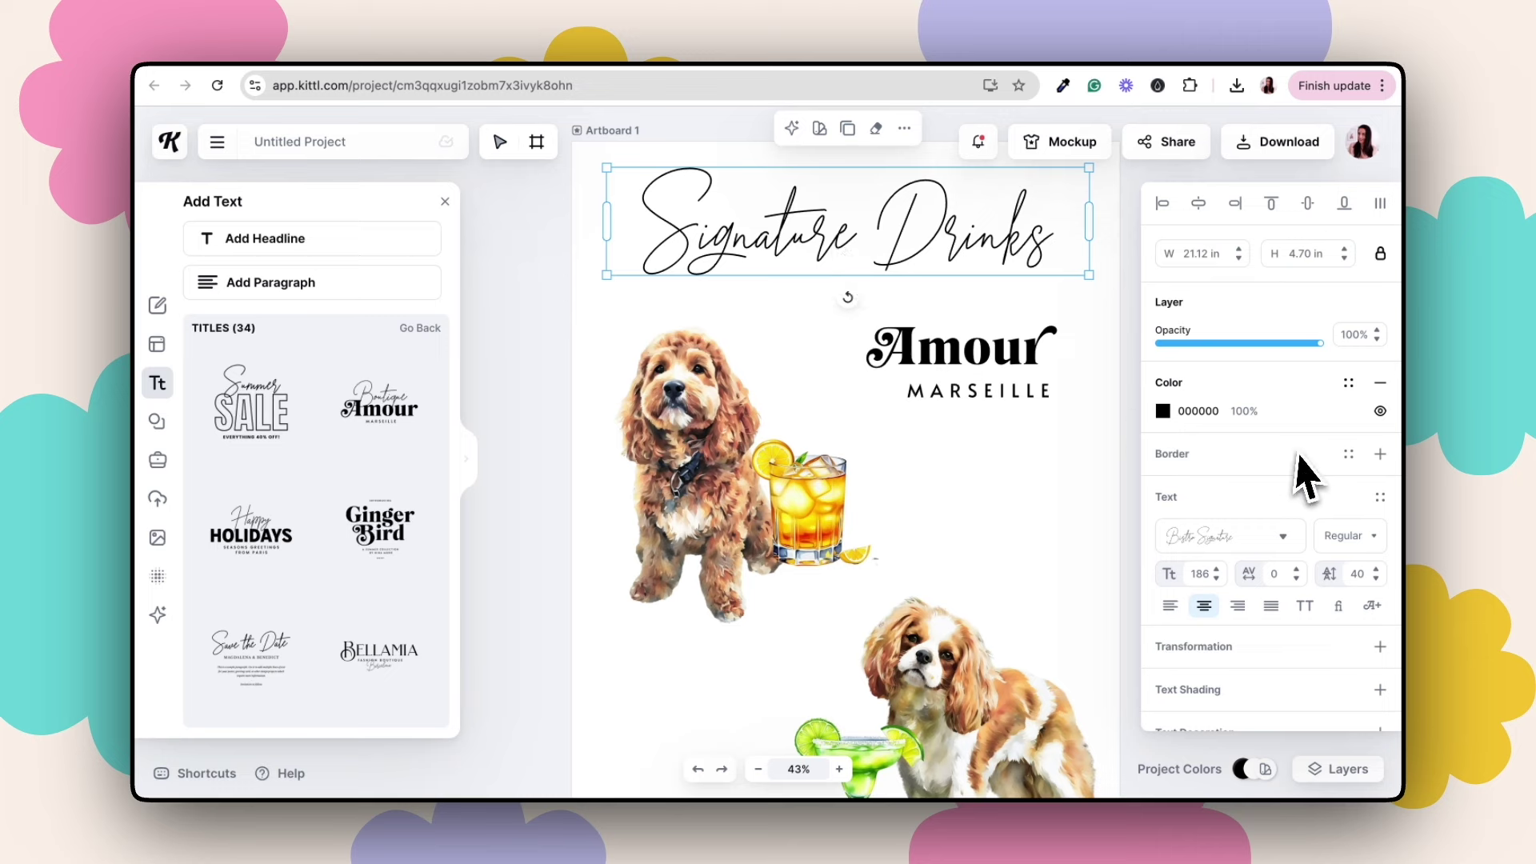
scroll(1306, 458, down, 1)
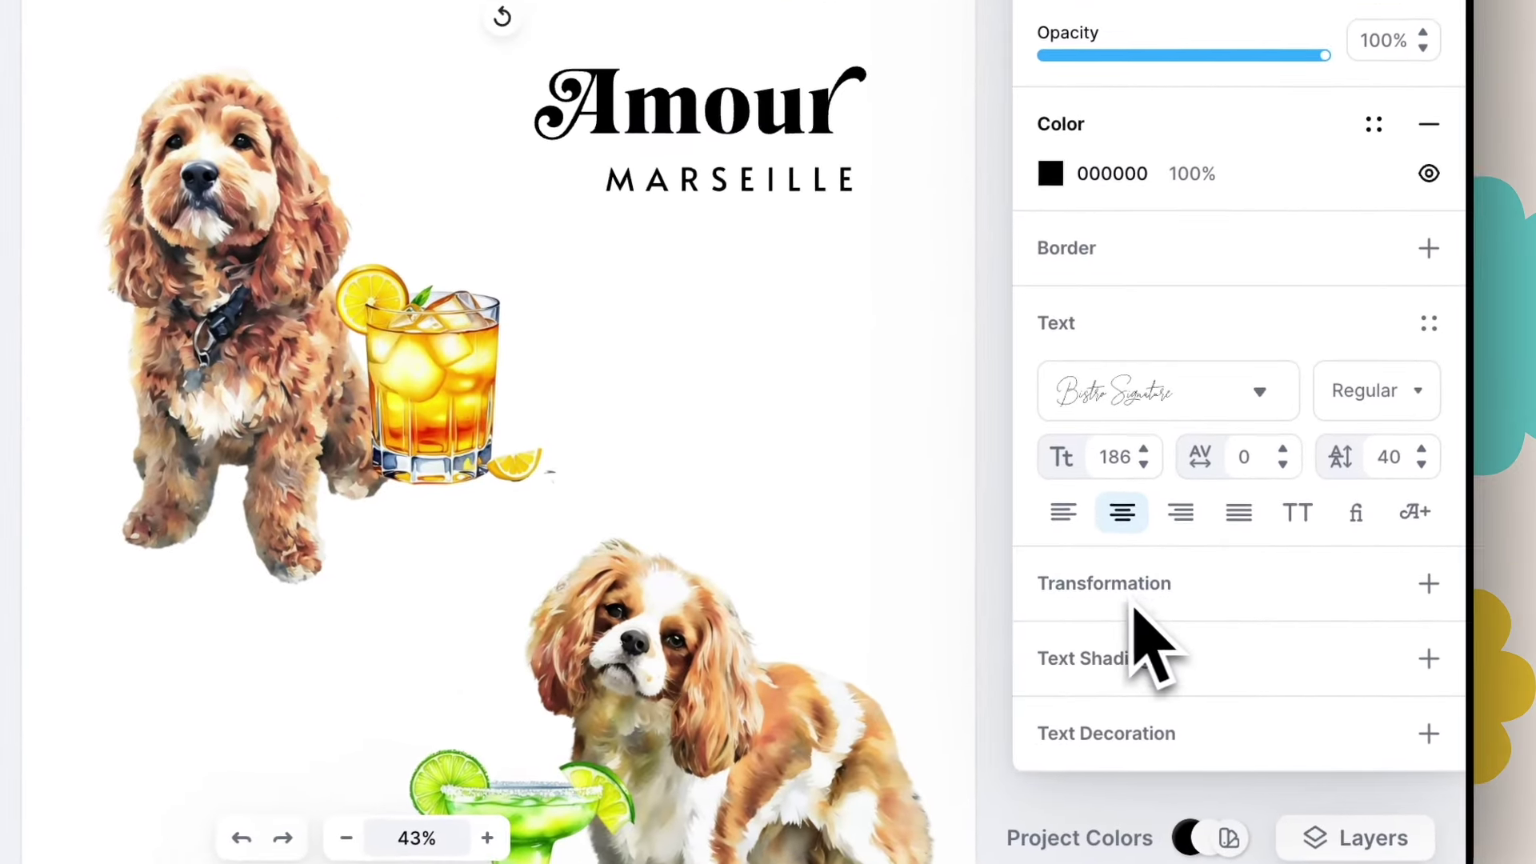
click(1429, 584)
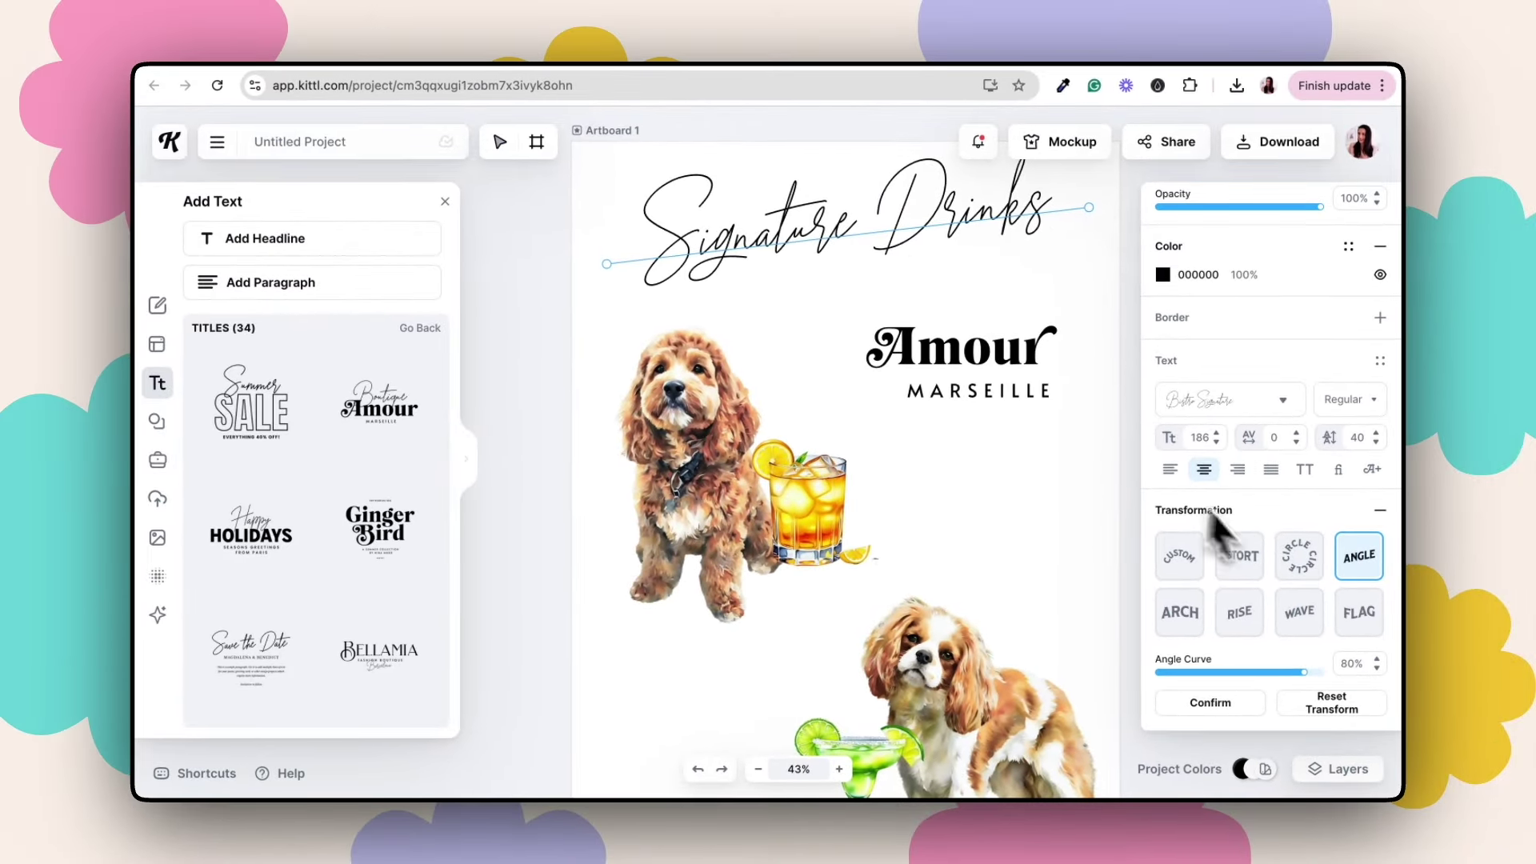
click(1200, 616)
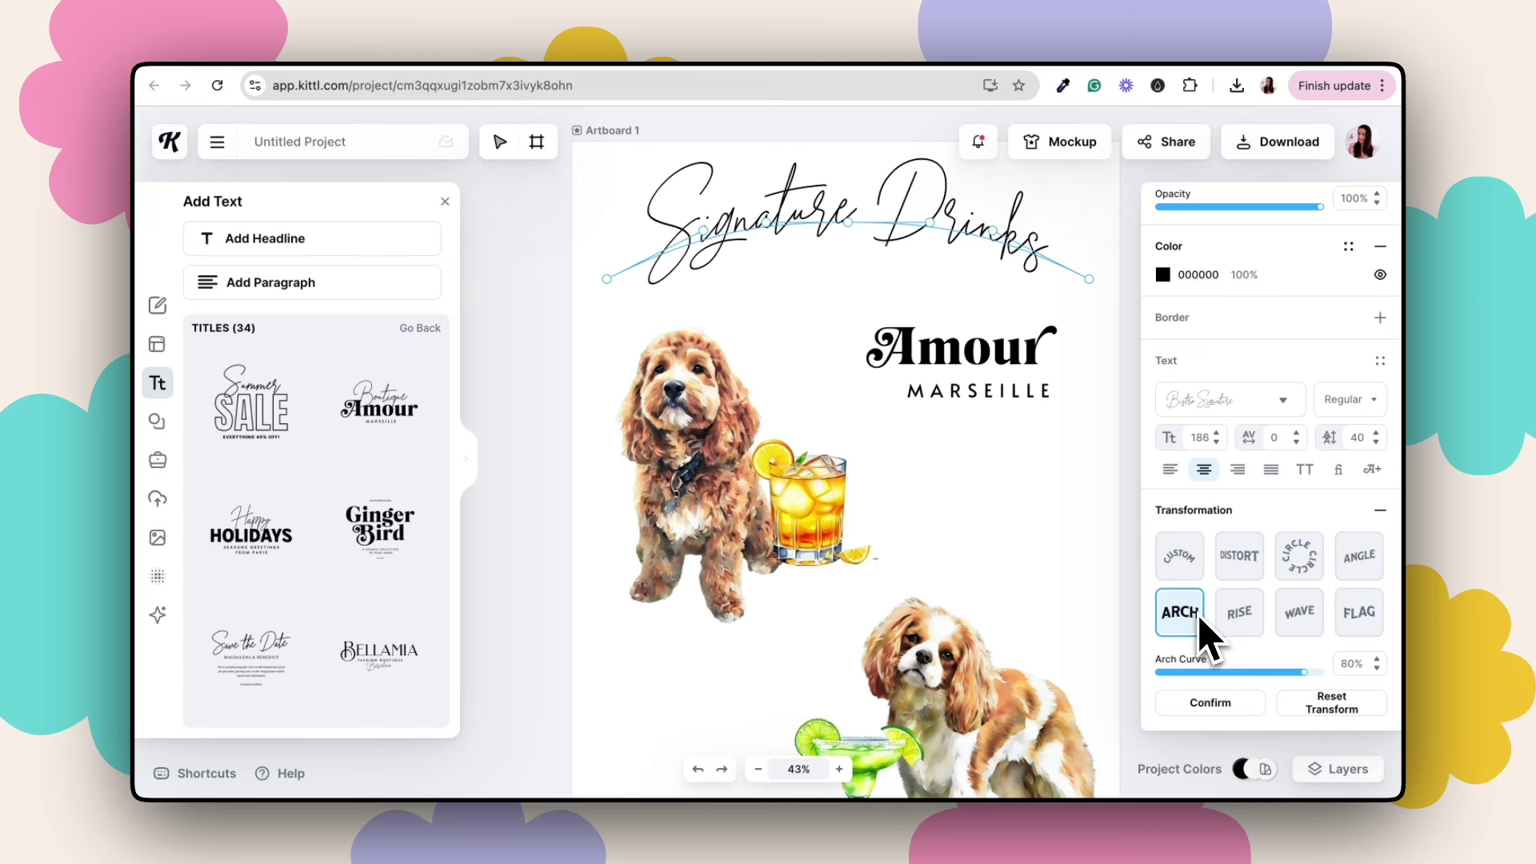
click(1253, 630)
click(1304, 632)
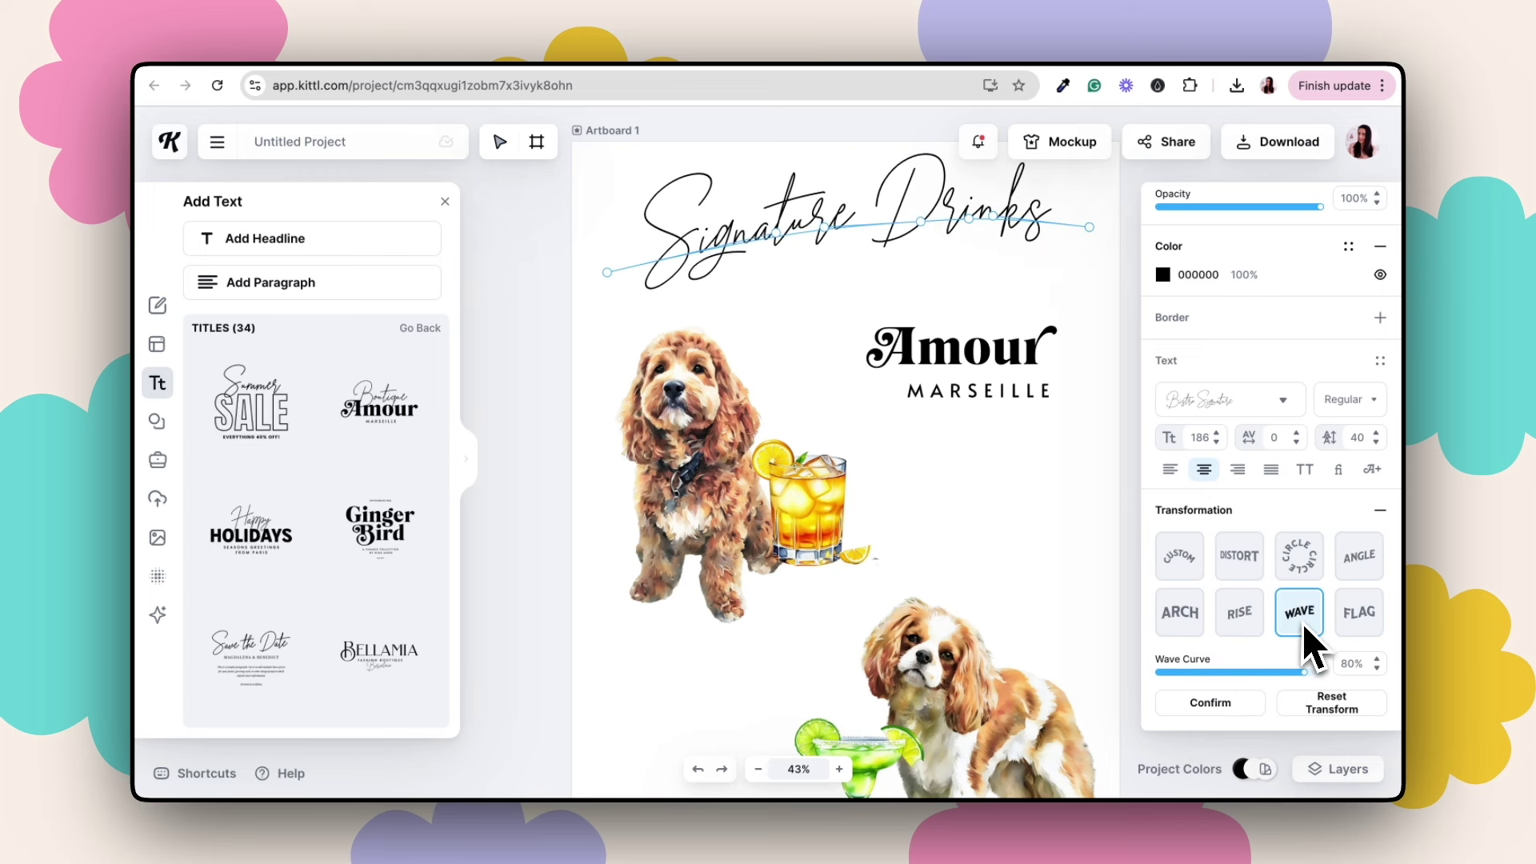
click(1370, 636)
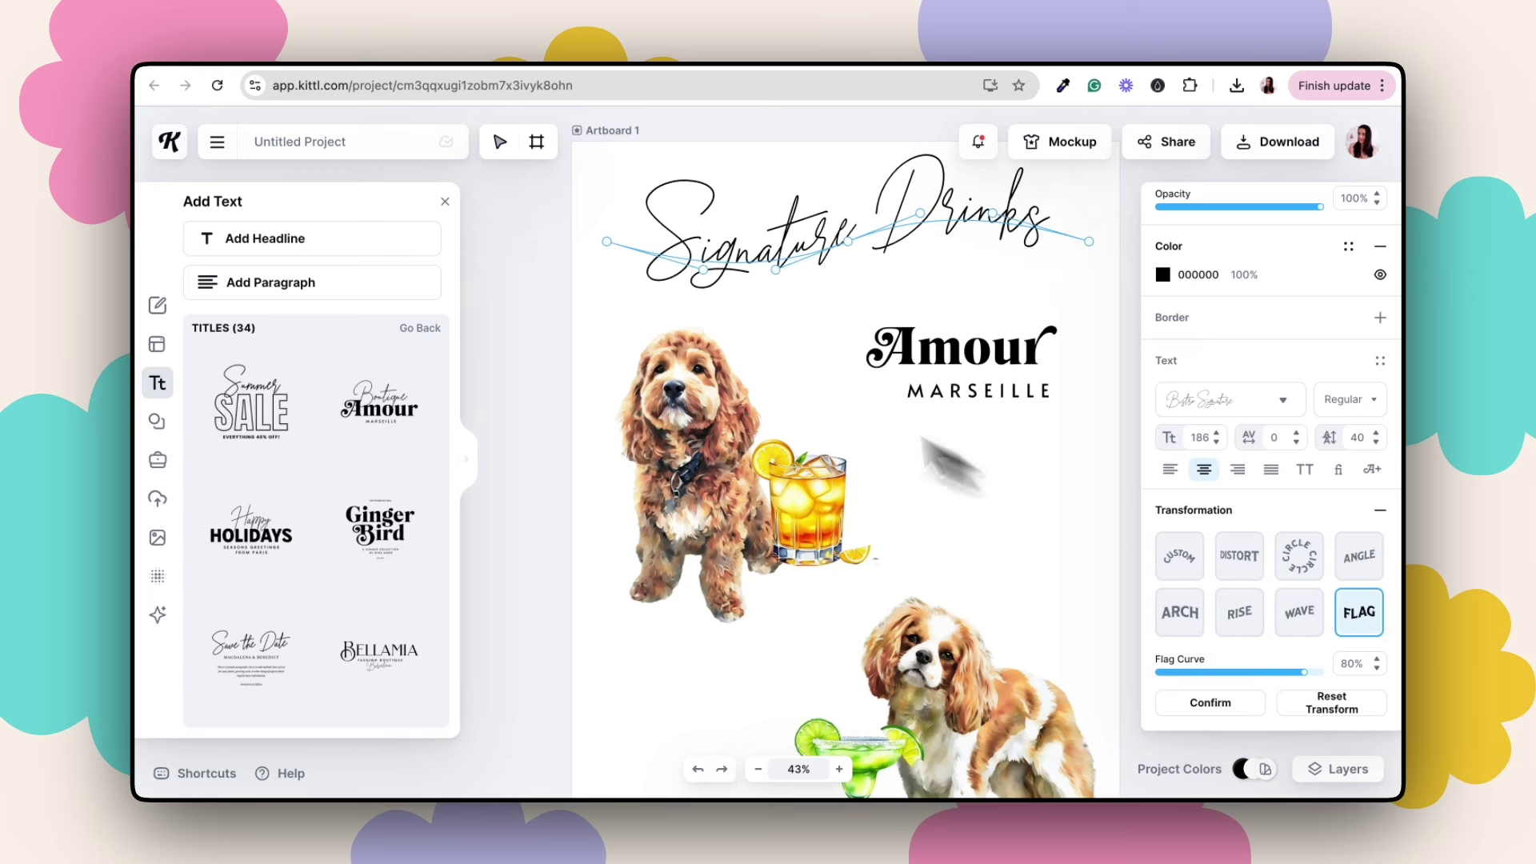
click(1360, 560)
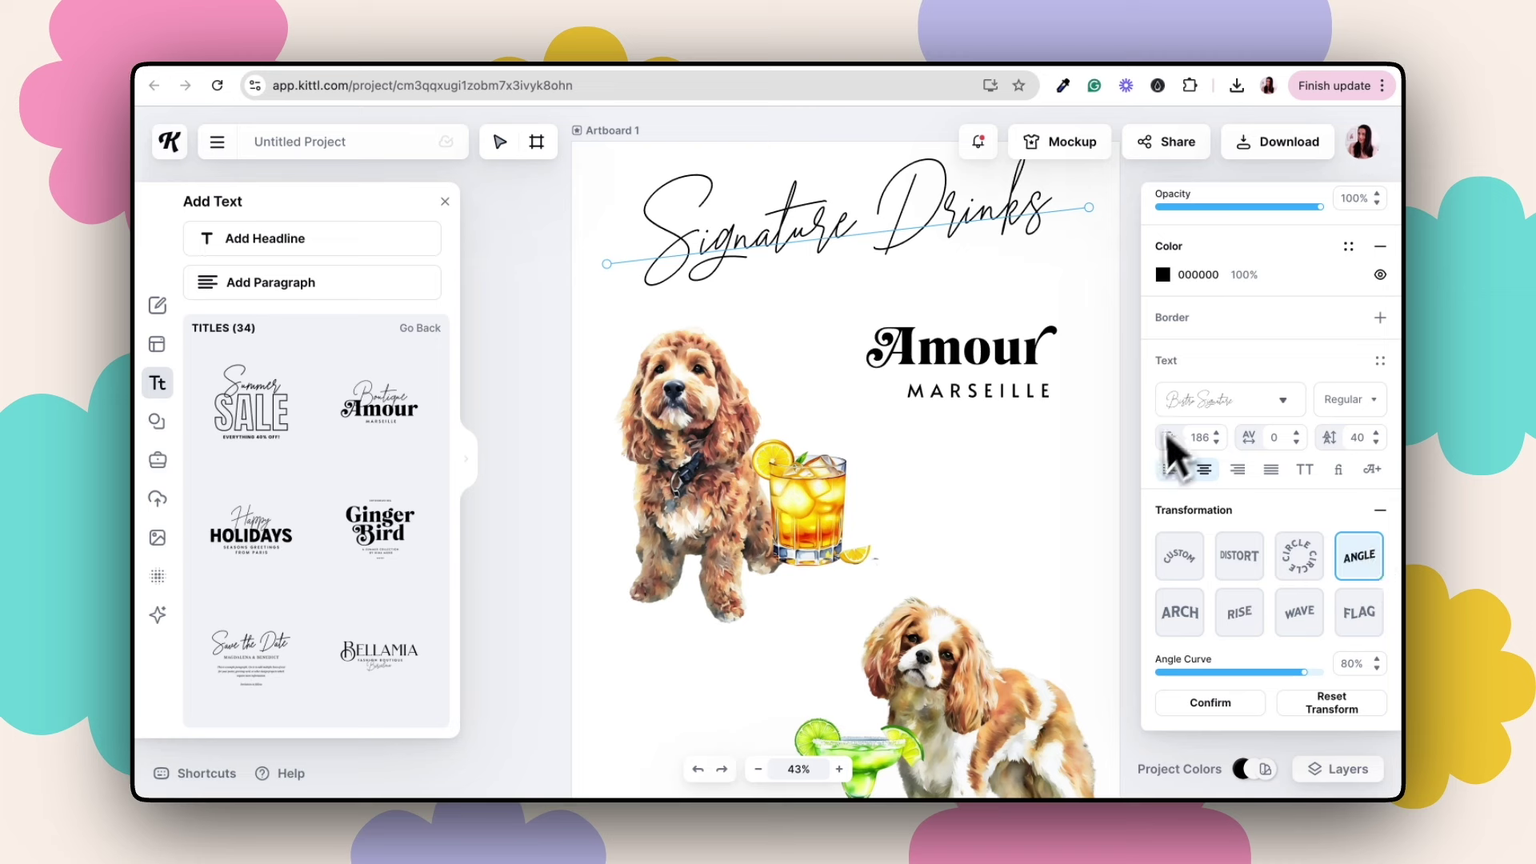
click(1092, 288)
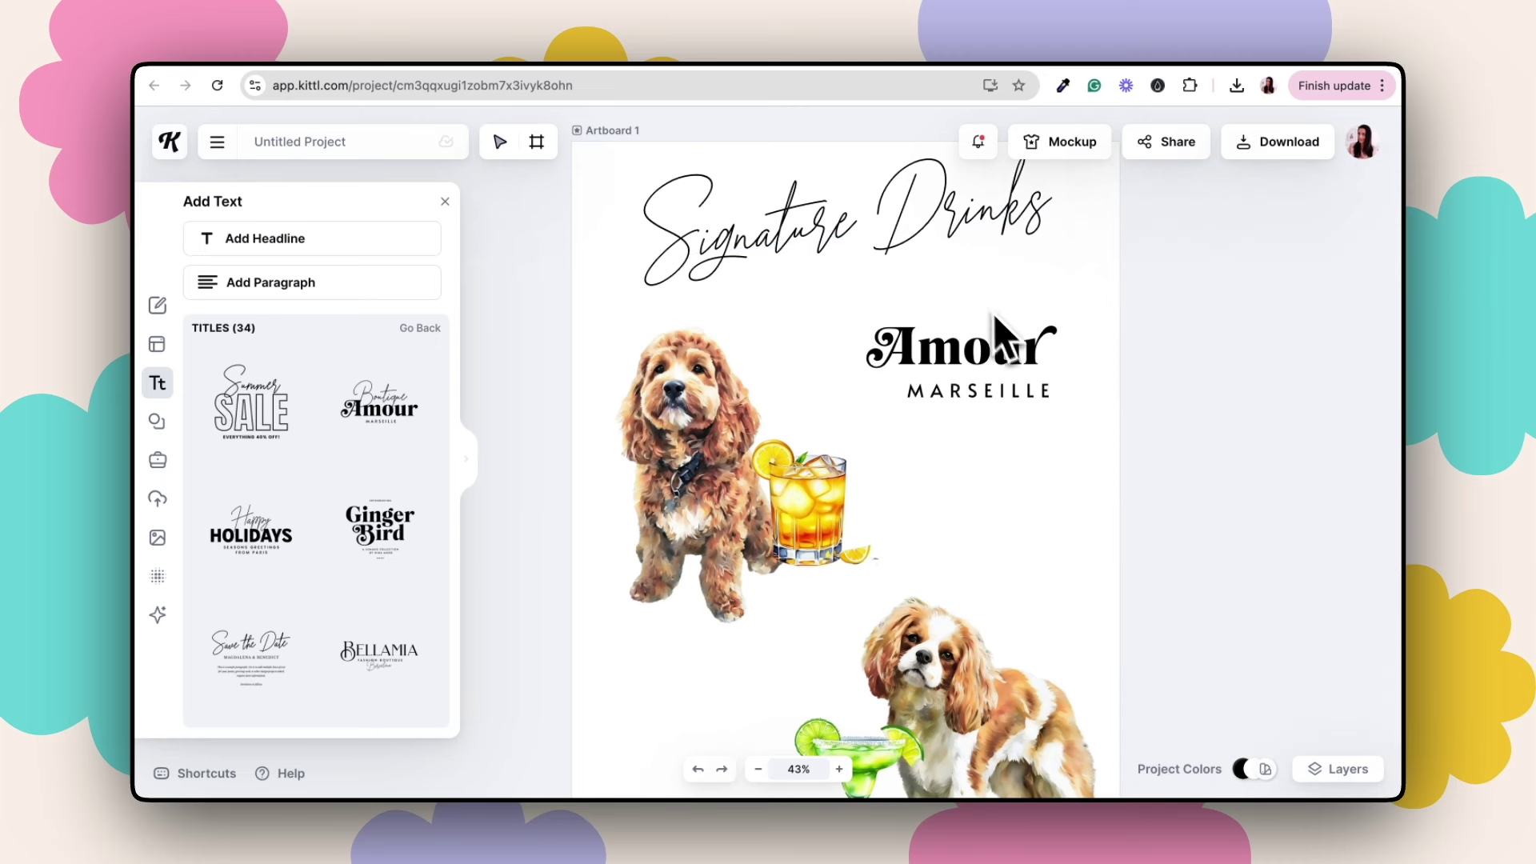
- Scale the brown-and-white dog and its margarita down together to about 14.5 in wide and reposition them within the artboard
scroll(1010, 344, down, 3)
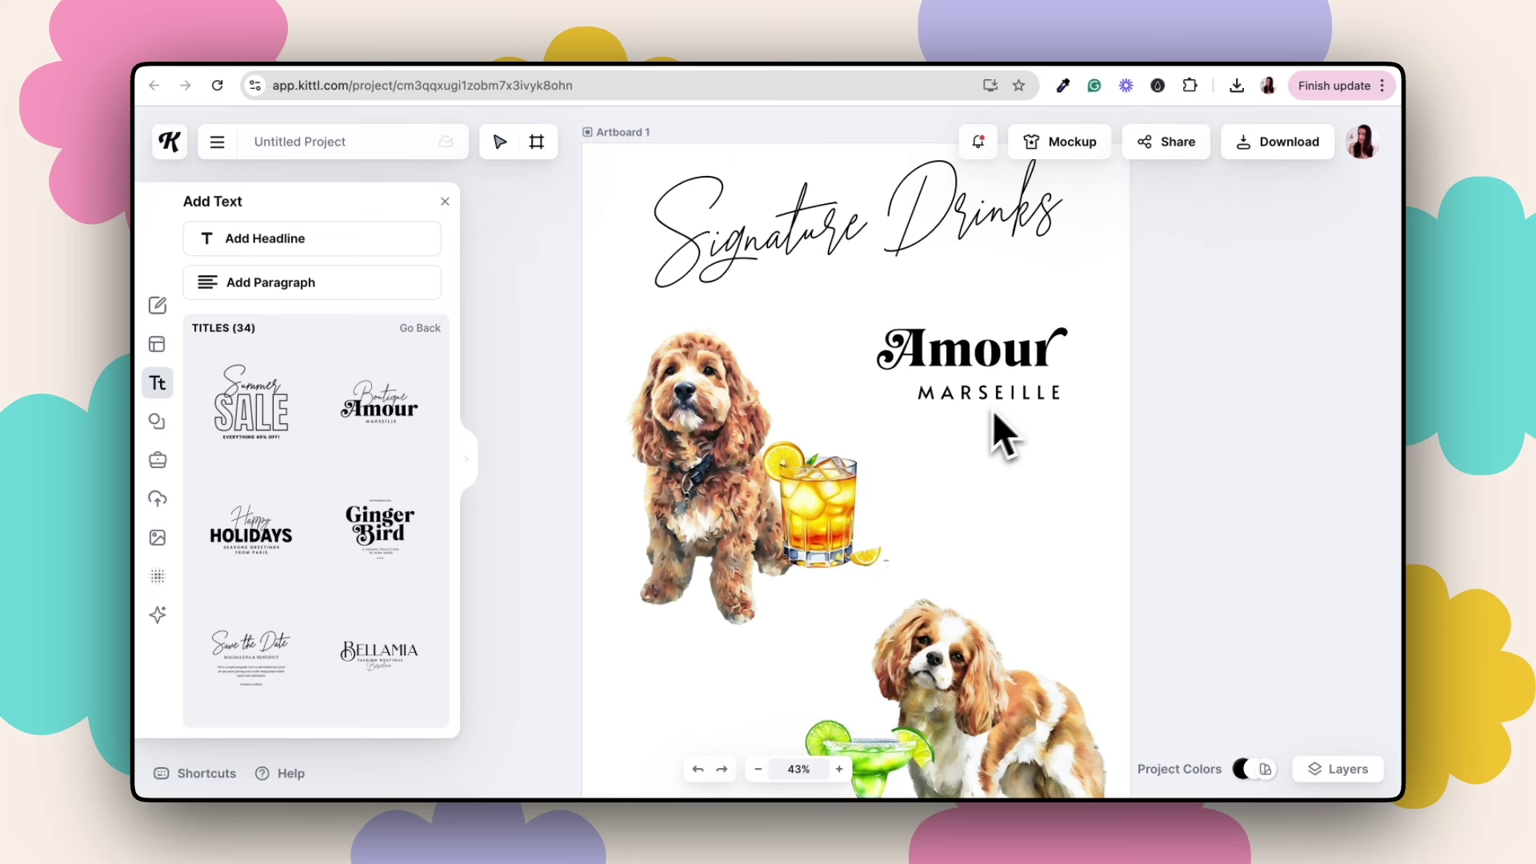
scroll(1050, 456, down, 5)
click(1053, 438)
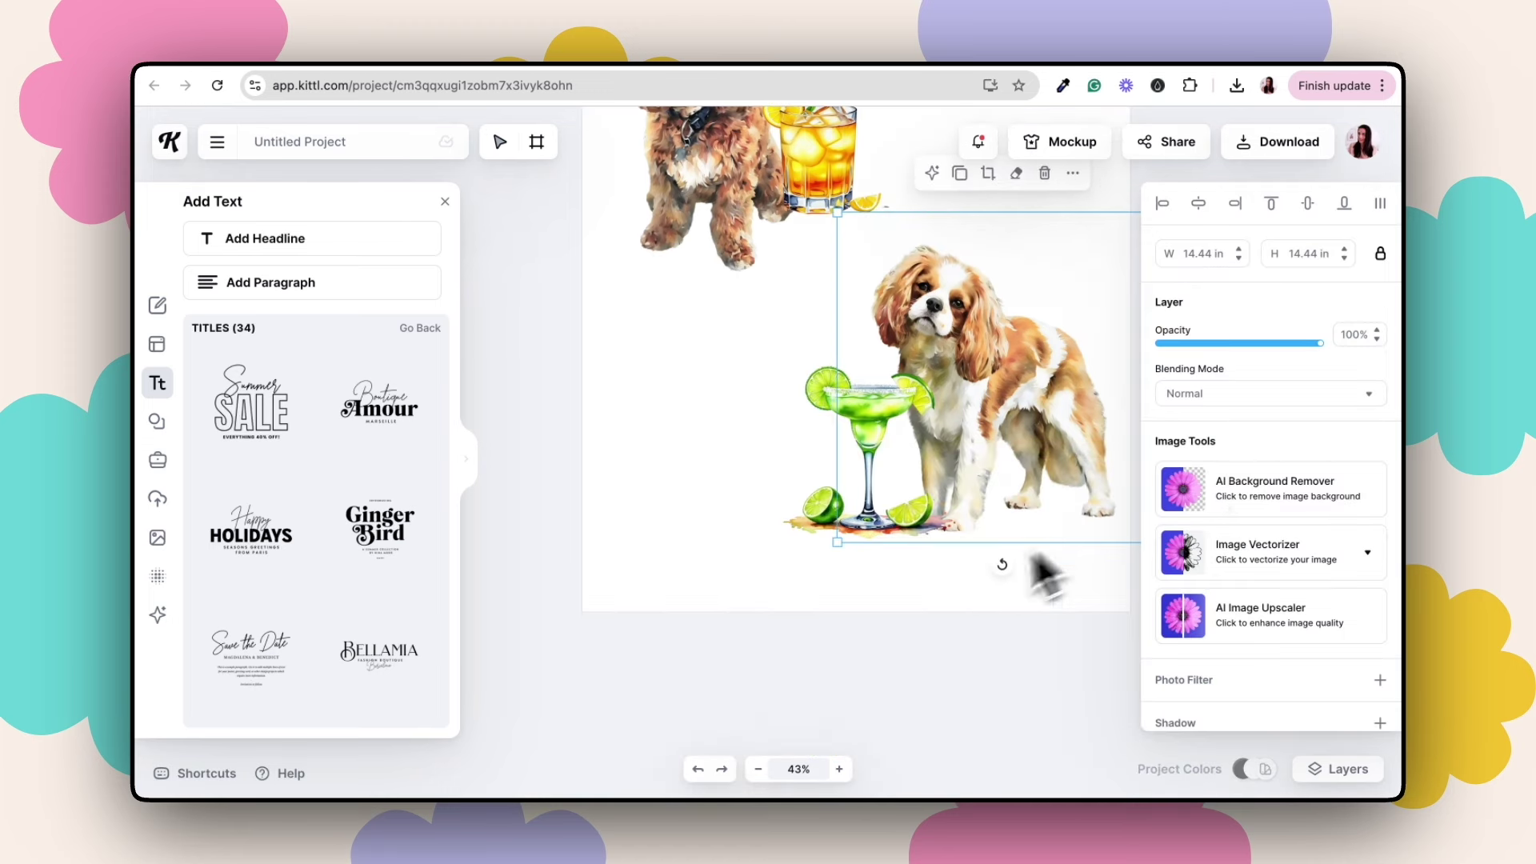
drag(784, 549, 834, 502)
drag(970, 362, 1025, 353)
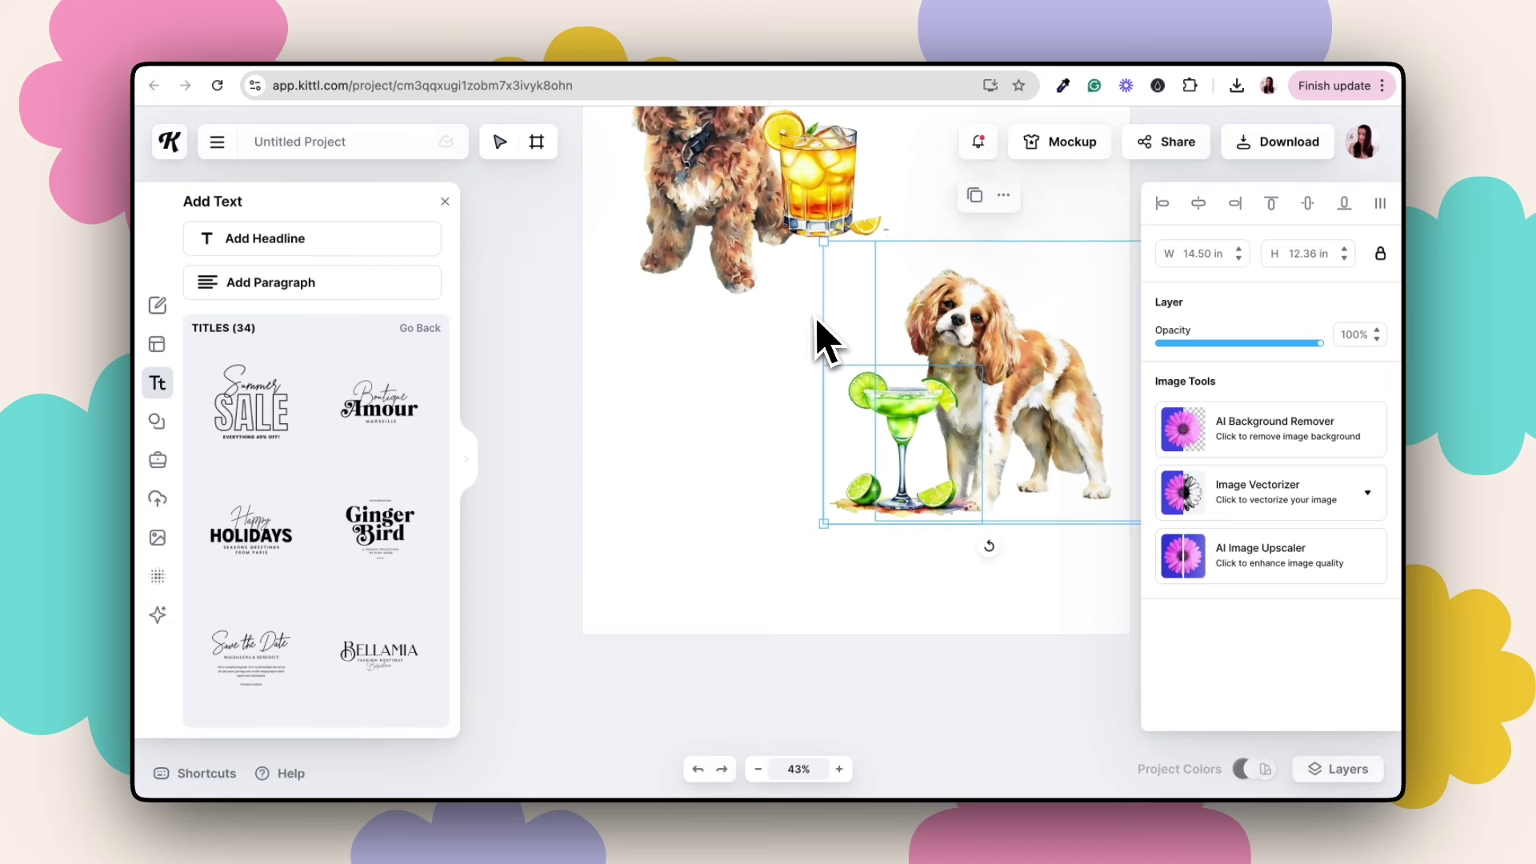
- Copy the "Amour" and "Marseille" texts and place the duplicate beside the margarita and brown-and-white dog
scroll(813, 333, up, 5)
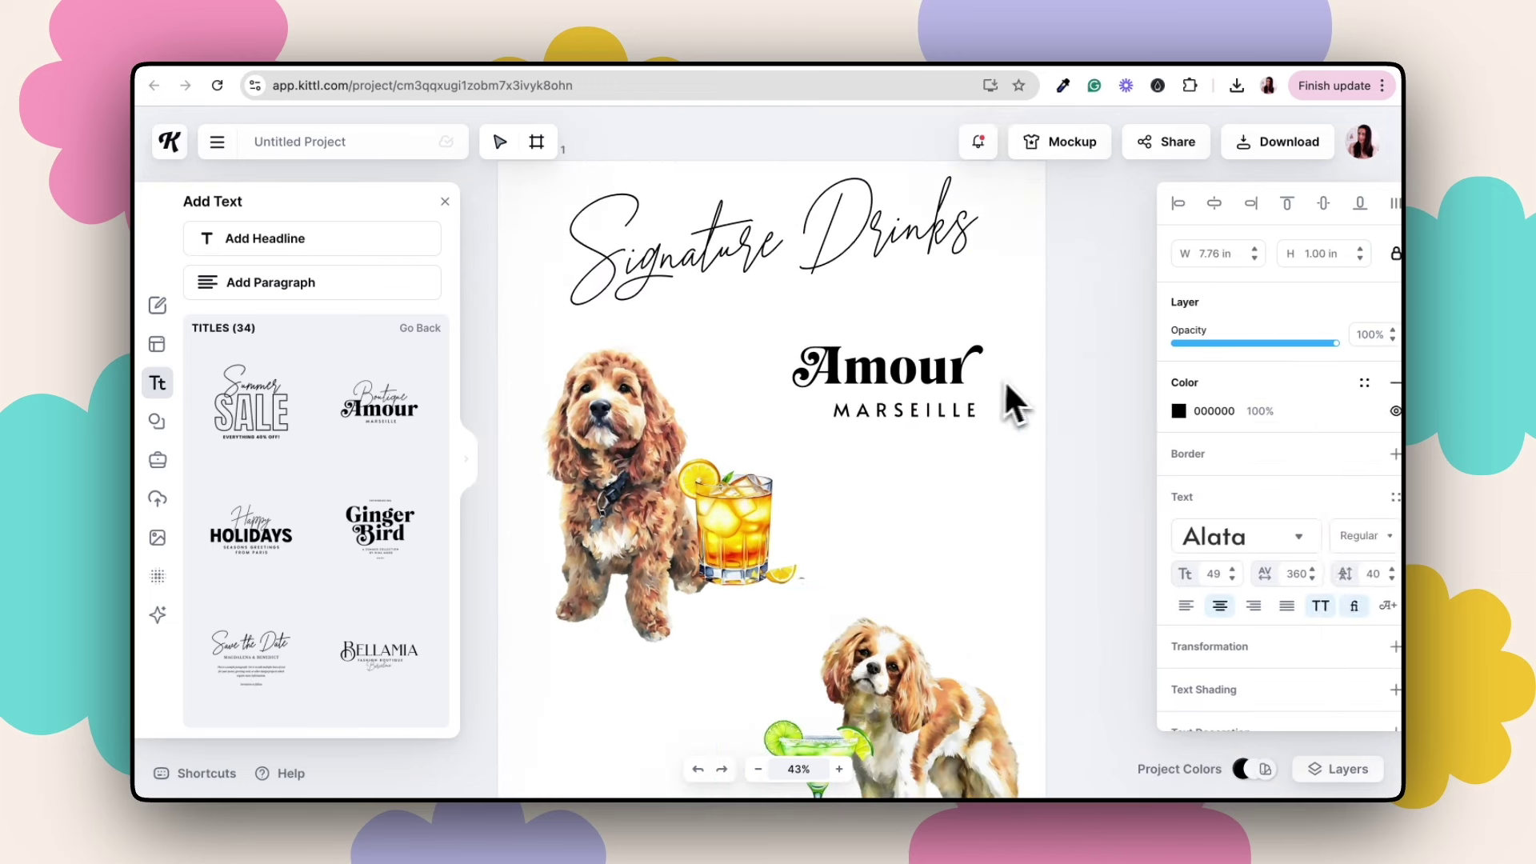
drag(1063, 435, 832, 330)
key(super+c)
scroll(874, 464, down, 5)
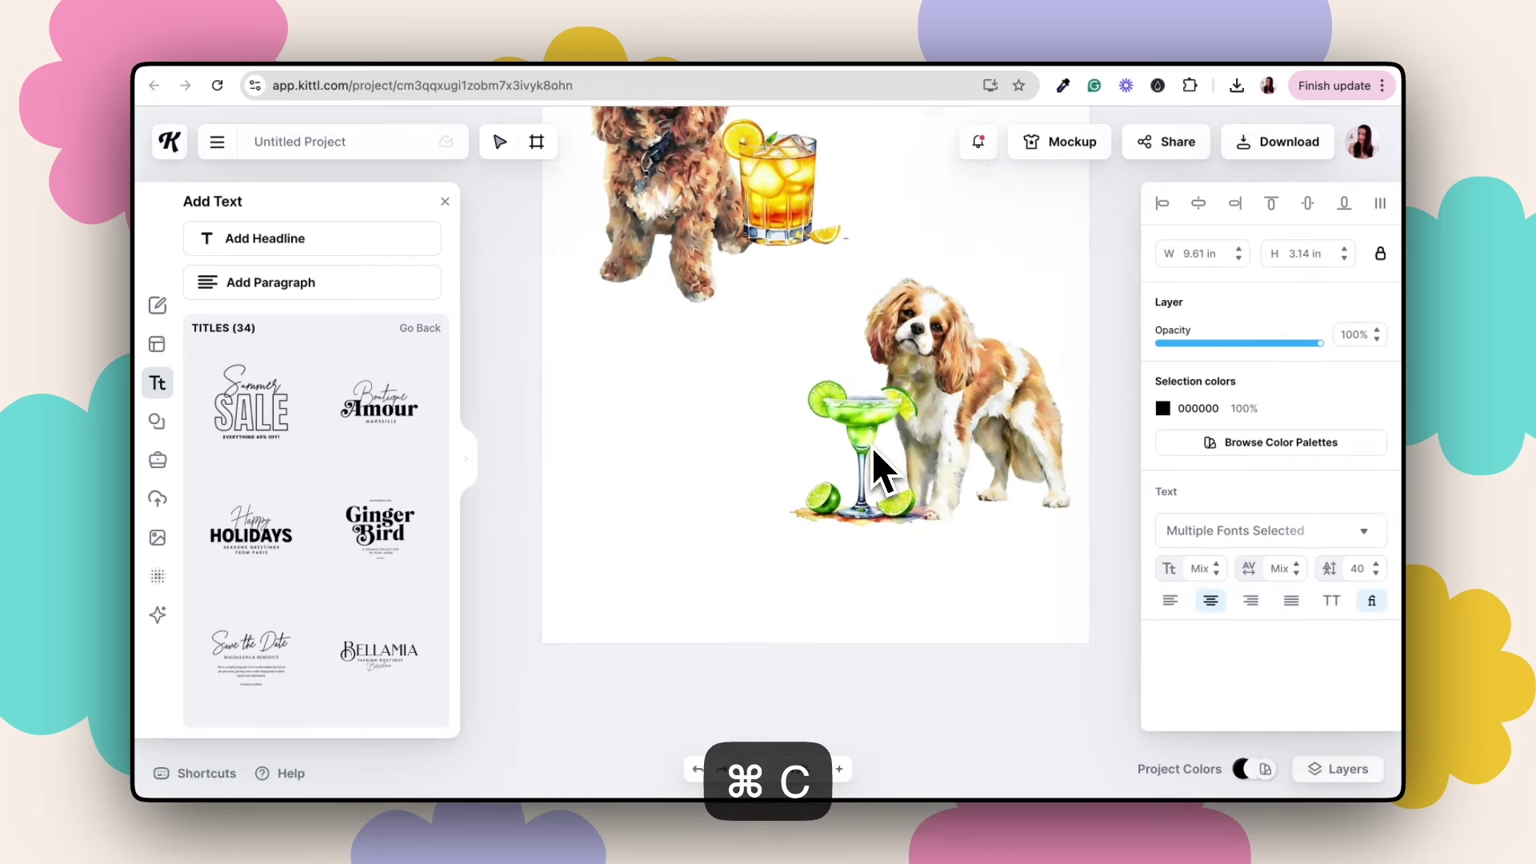
key(super+v)
drag(758, 453, 675, 373)
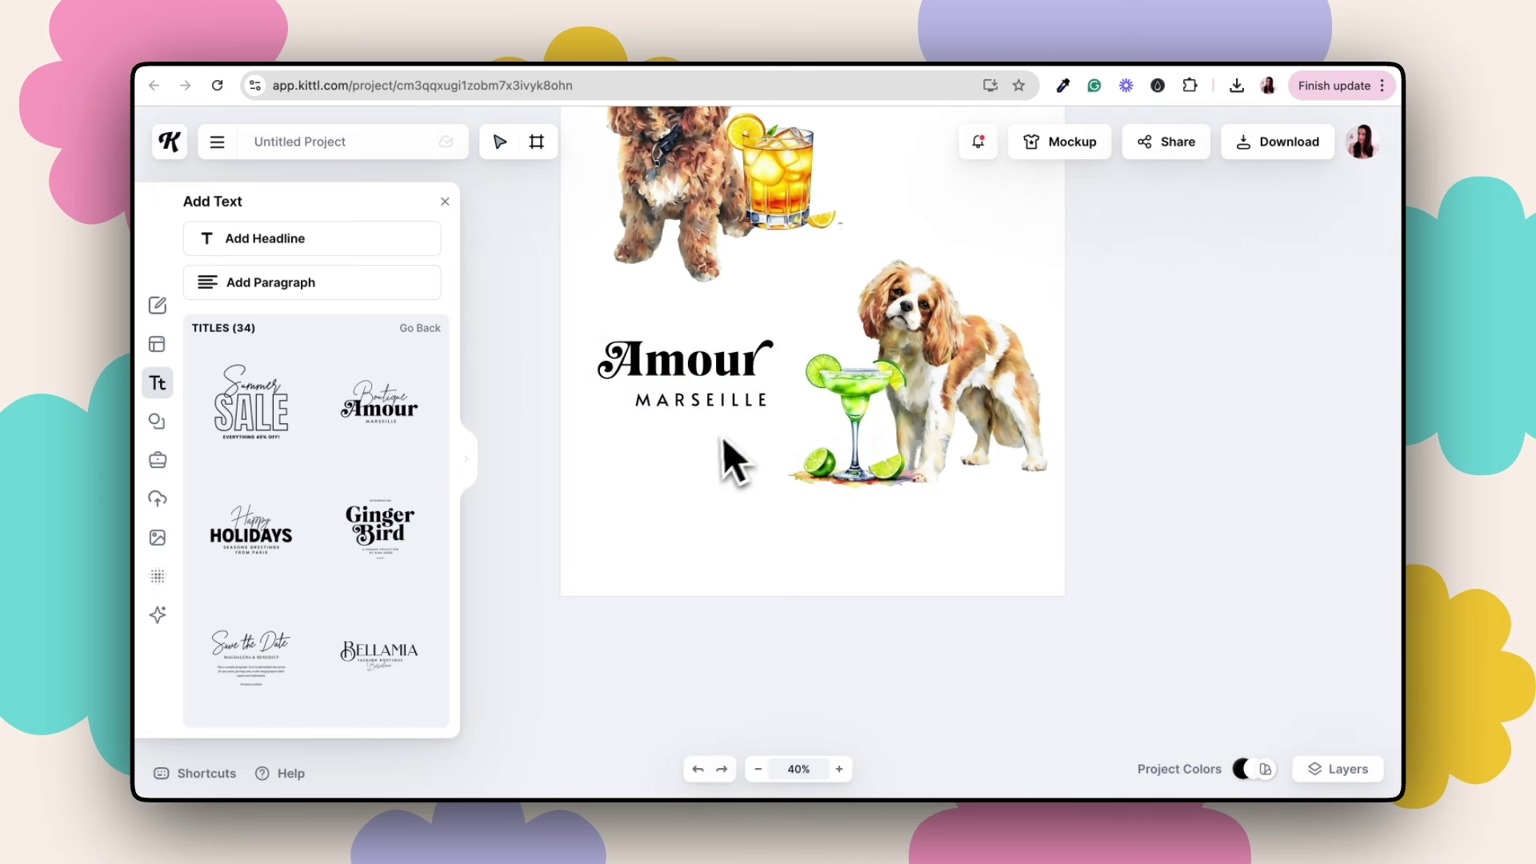
- Paste another copy of the "Amour Marseille" texts, scale it down and place it below the lower dog, near the artboard's bottom
key(super+v)
drag(775, 444, 833, 528)
drag(934, 507, 881, 536)
- Change the small bottom texts to "Name & Name" on one line and "NOVEMBER 4TH 2025" beneath it
click(799, 549)
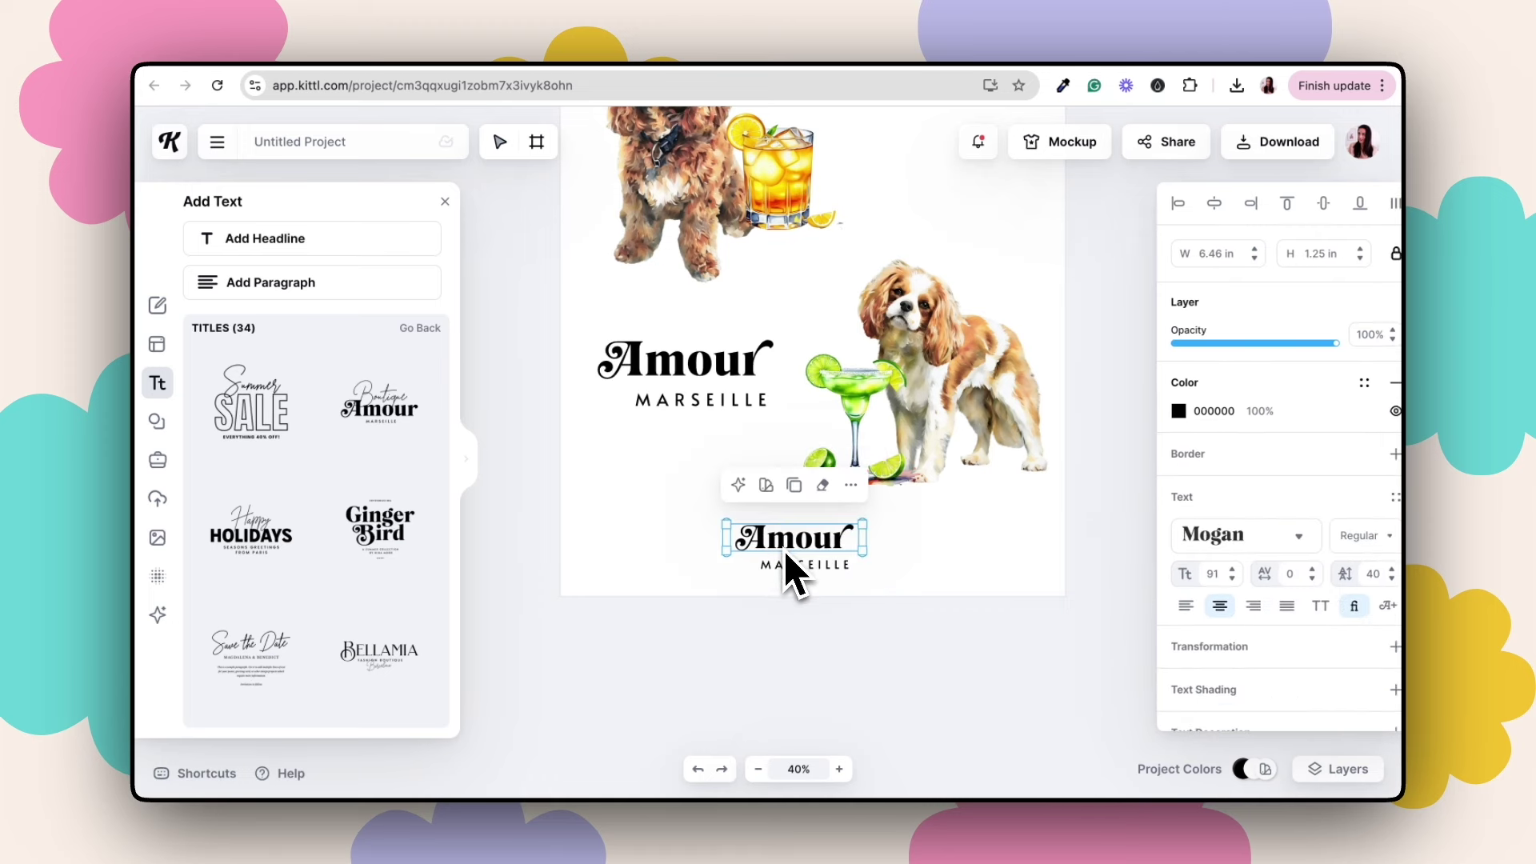
double_click(765, 541)
text(Name & Name)
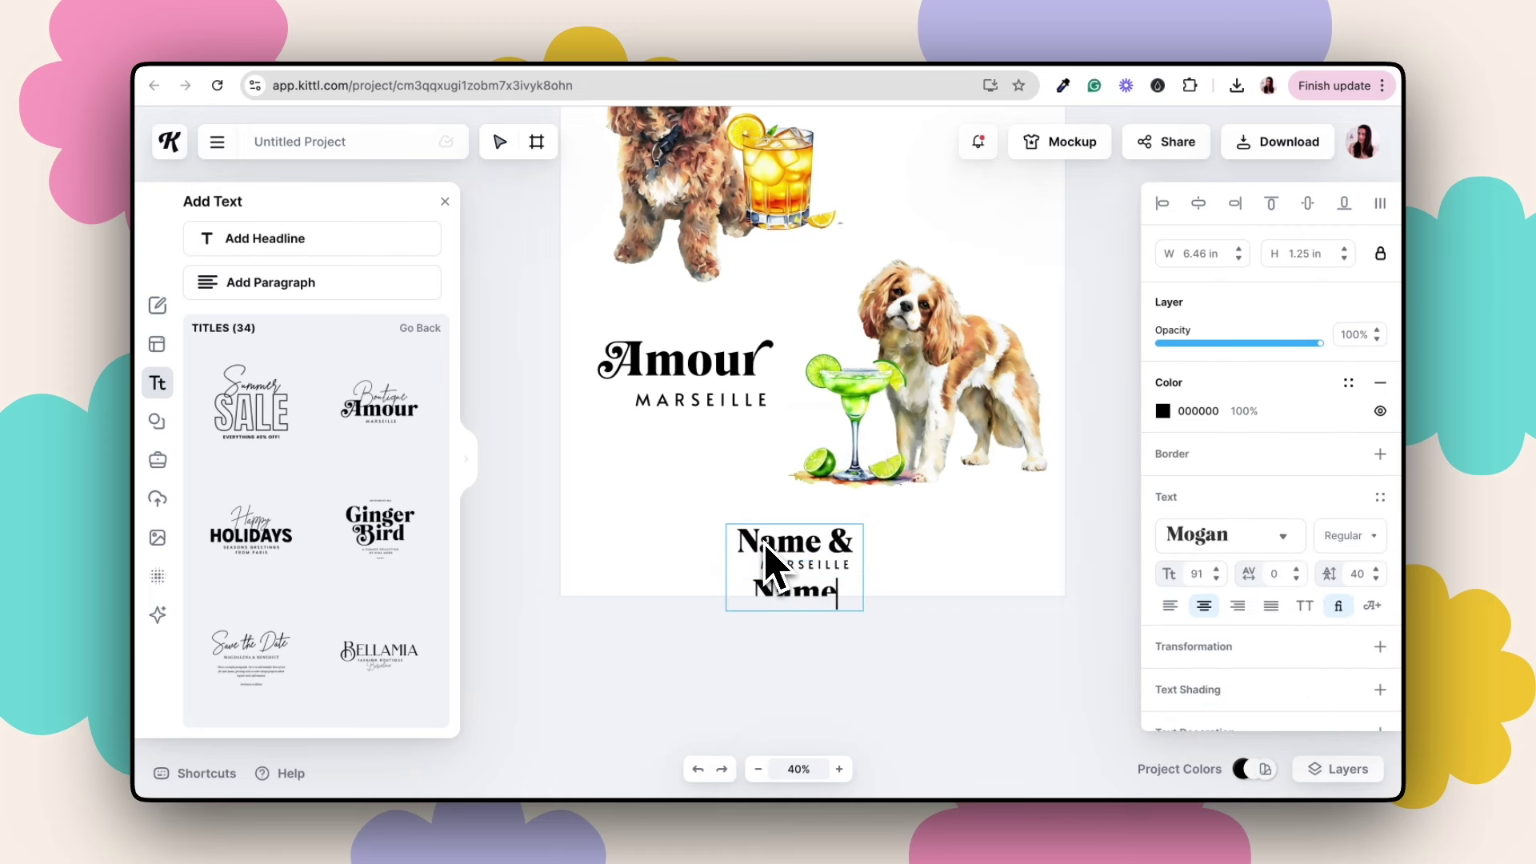
click(823, 611)
click(881, 569)
click(821, 569)
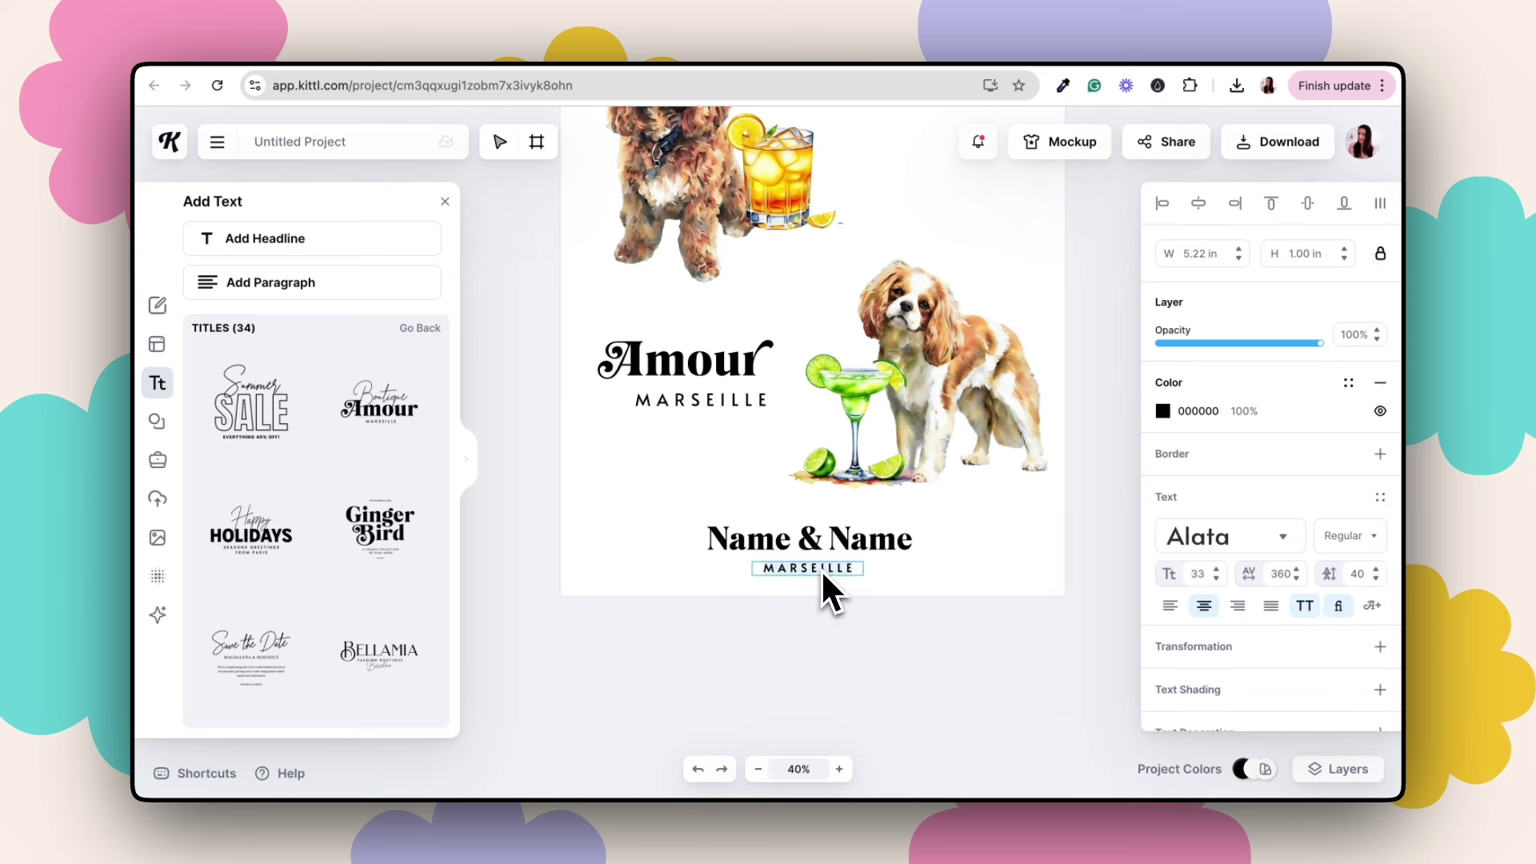
double_click(832, 569)
text(NOVEMBER 4TH 2025)
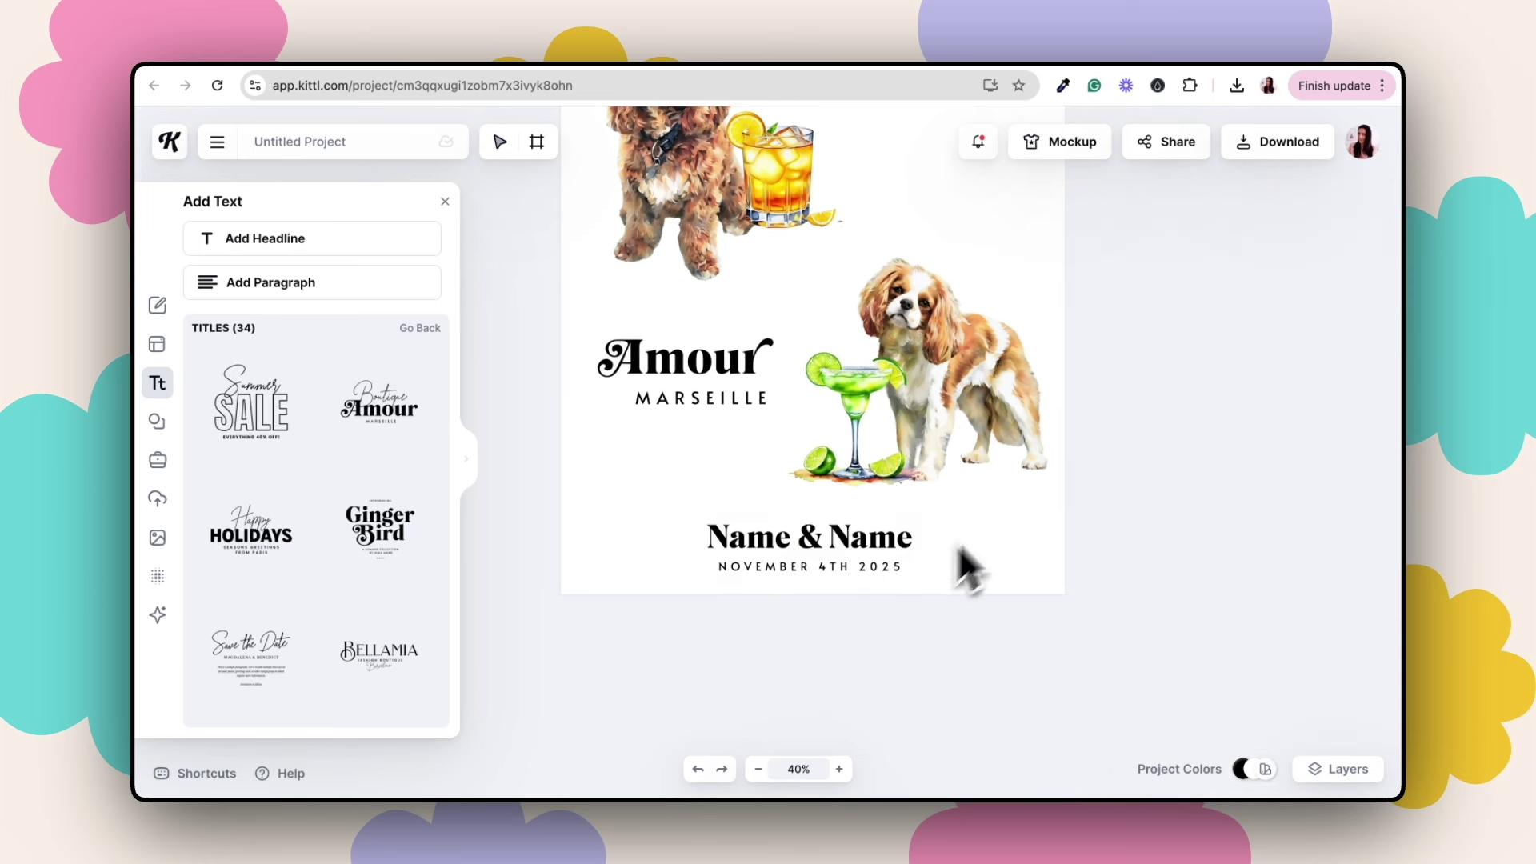
- Left-align the "Amour" and "Marseille" texts beside the margarita and line up their left edges
scroll(957, 545, up, 3)
click(572, 577)
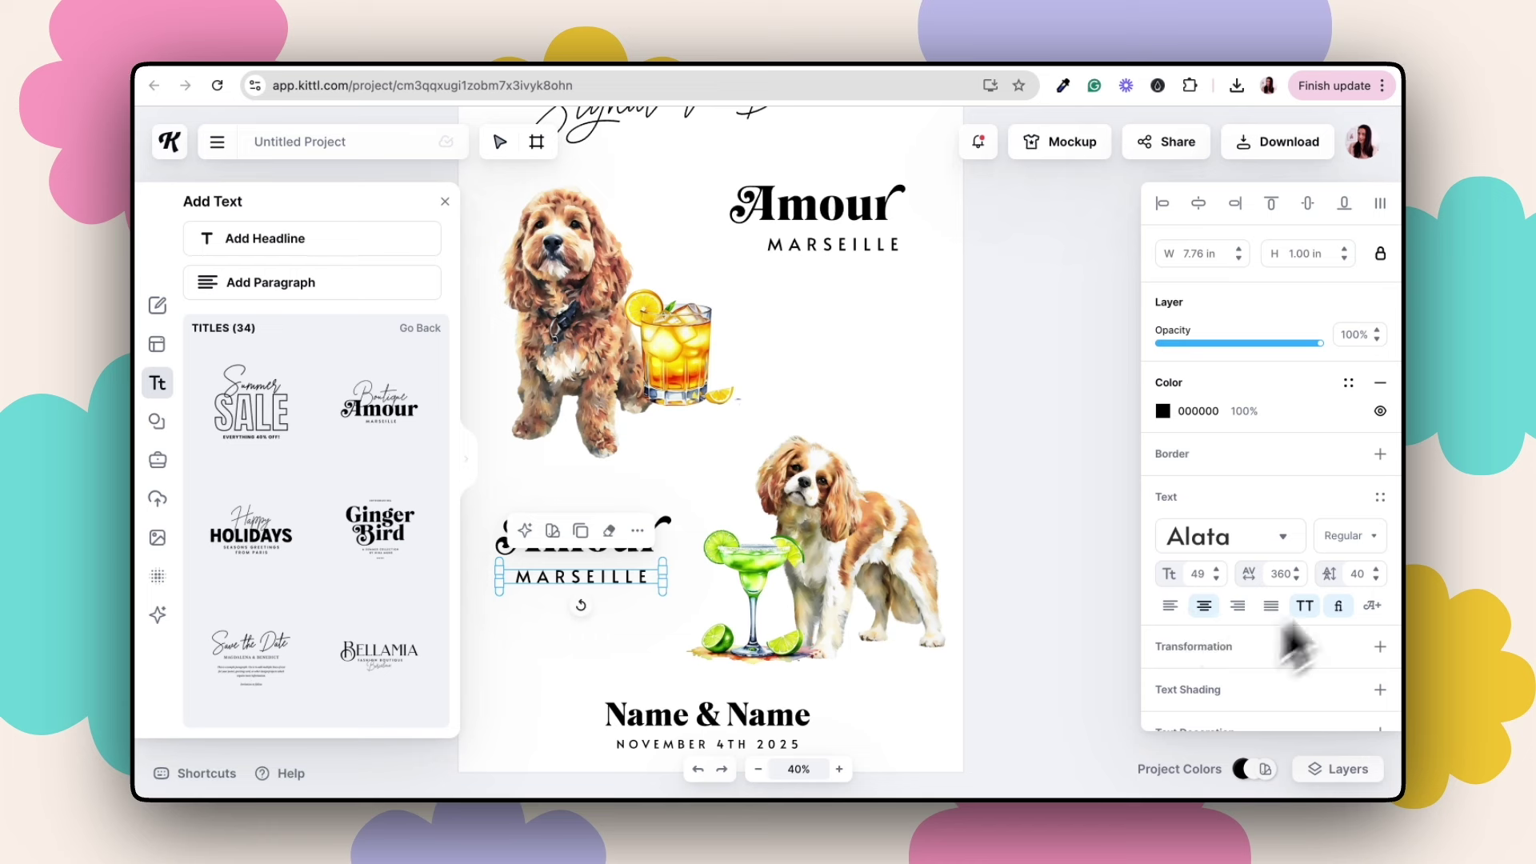
click(1170, 606)
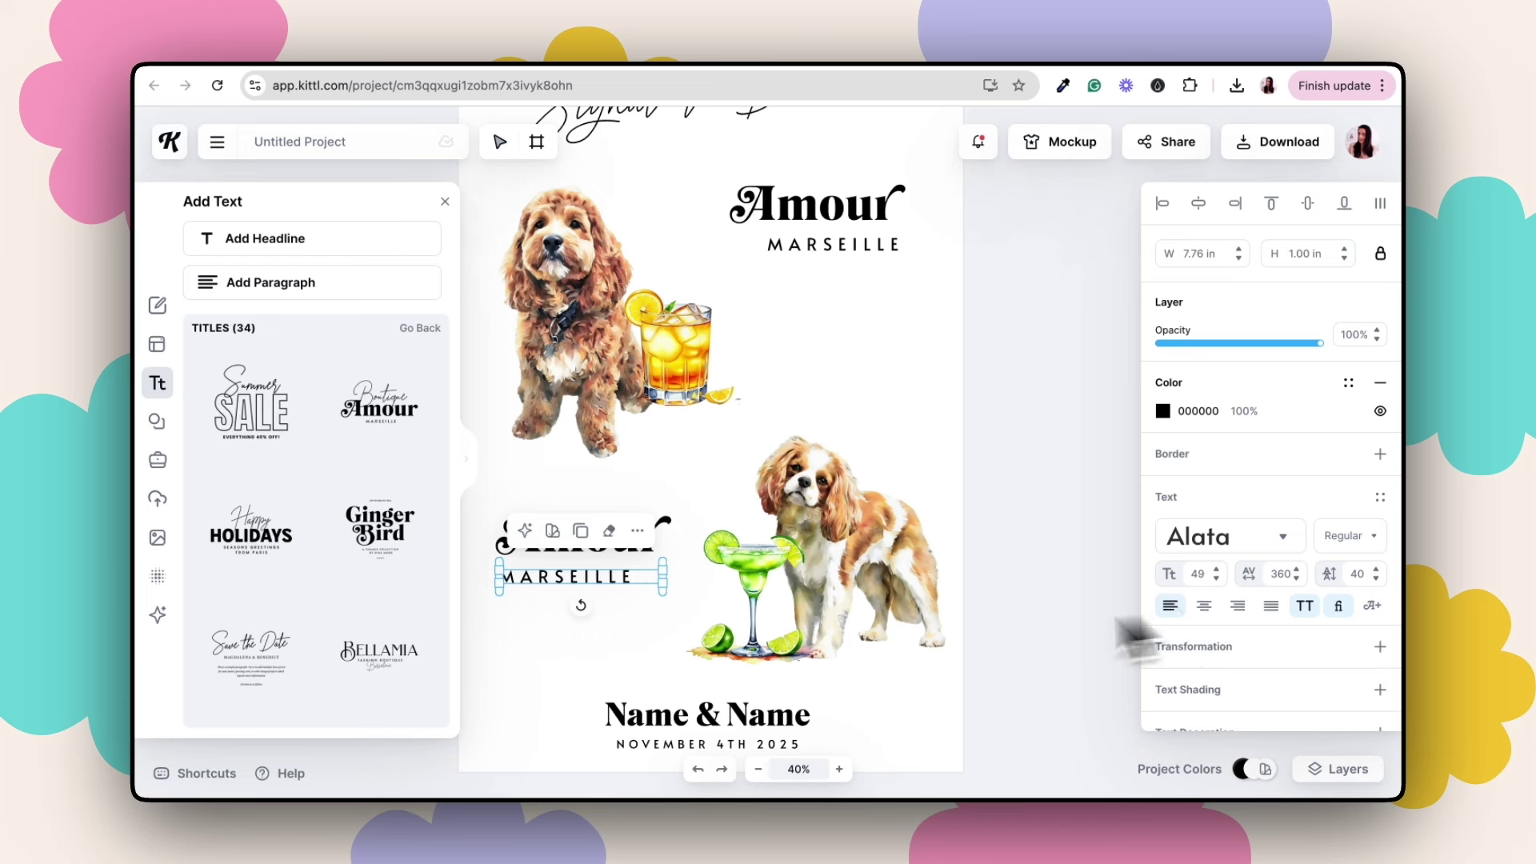
key(Escape)
click(620, 548)
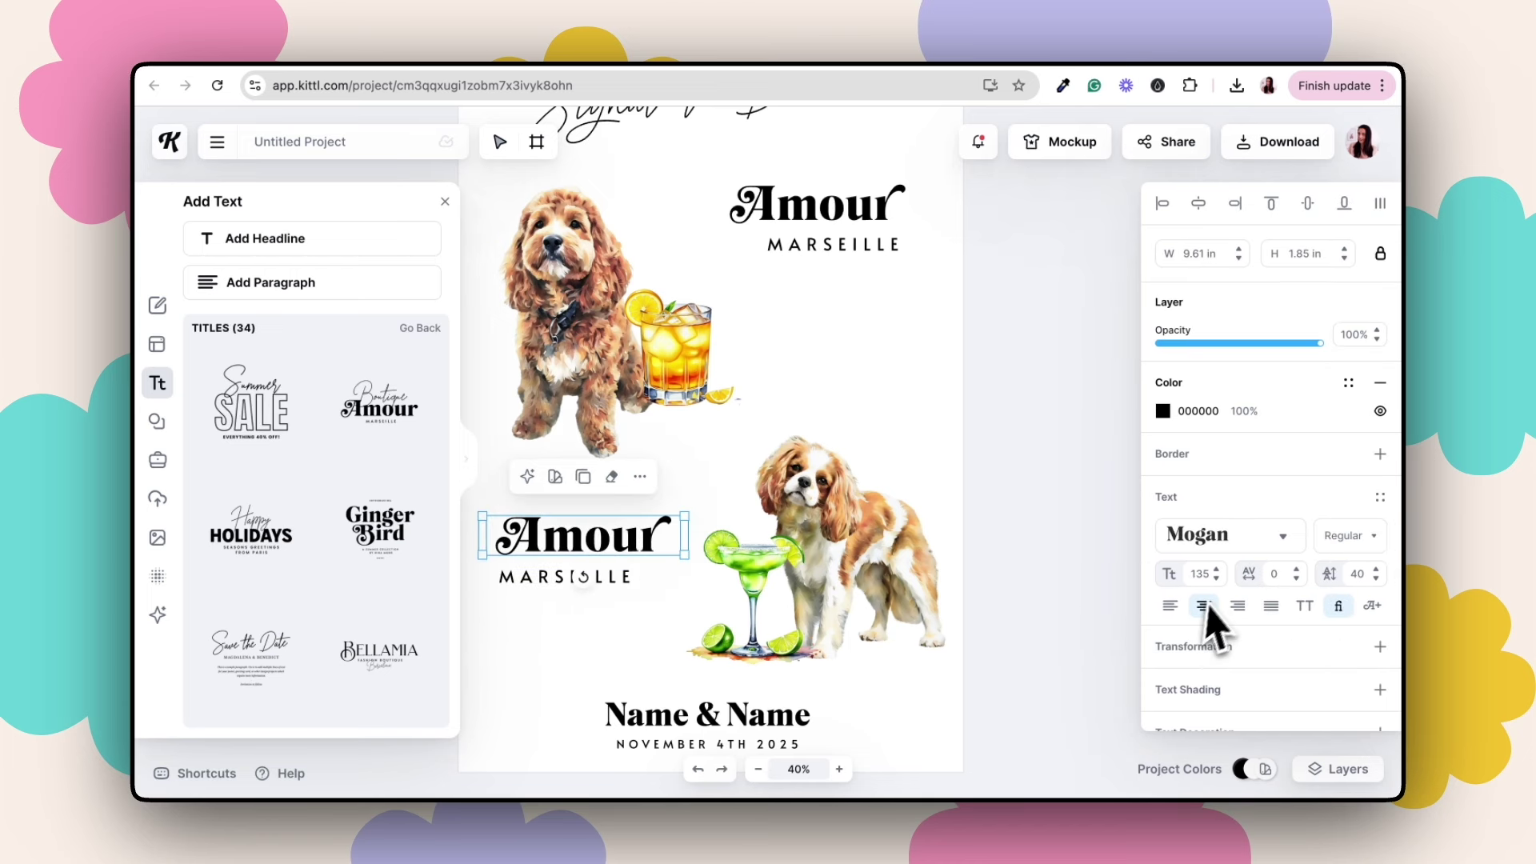
click(1169, 606)
drag(533, 579, 512, 590)
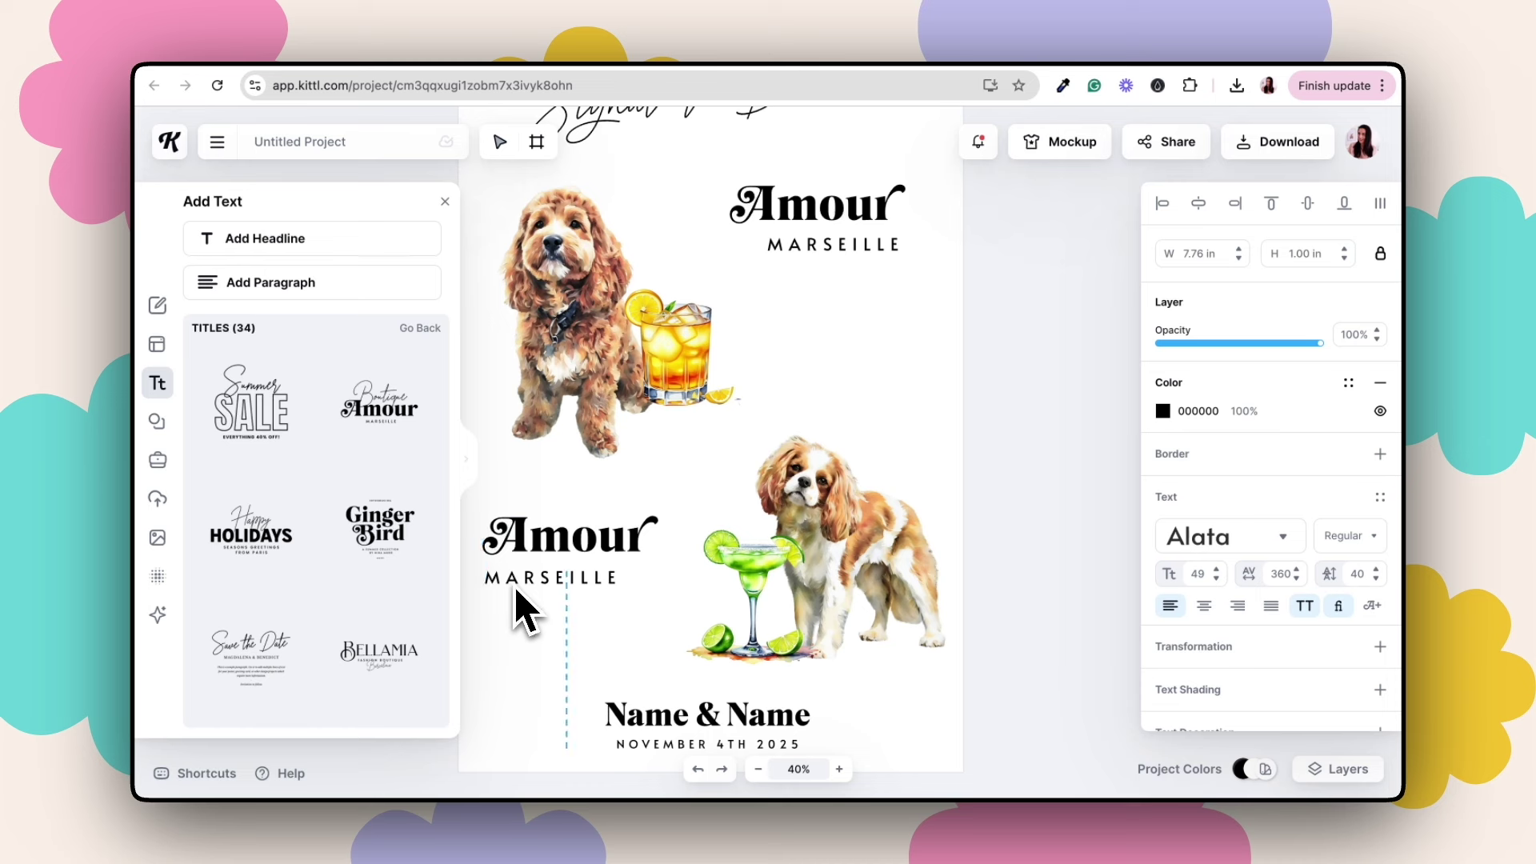
- Right-align the "Amour" and "Marseille" texts beside the curly brown dog and line up their right edges
click(837, 219)
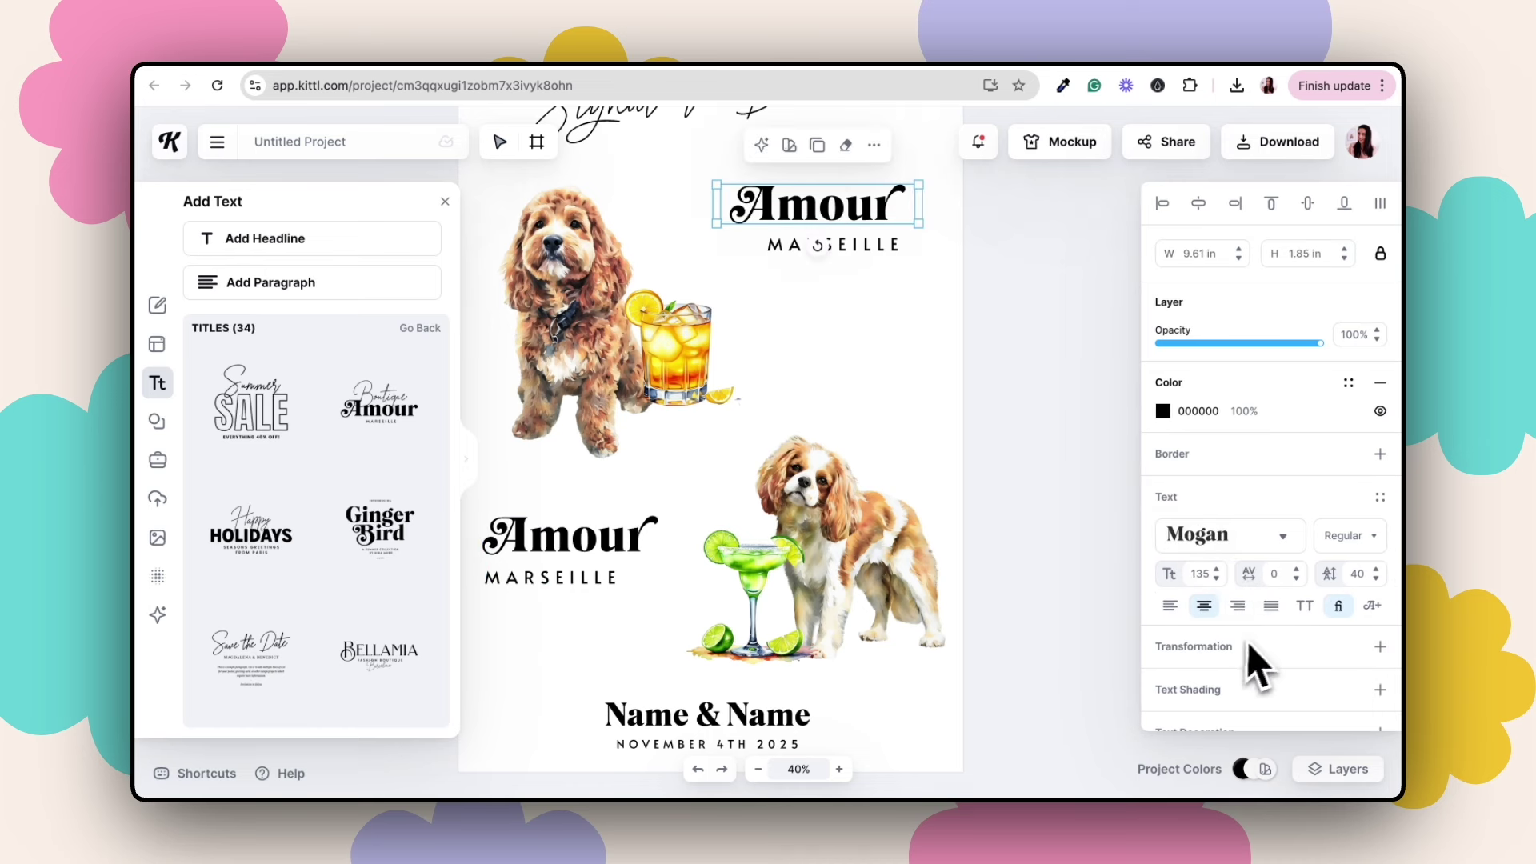
click(1237, 606)
click(866, 247)
click(1237, 606)
click(959, 281)
drag(893, 248, 890, 248)
click(931, 295)
drag(997, 295, 863, 210)
click(929, 306)
- Check the whole sign layout and duplicate the finished artboard
scroll(933, 325, left, 3)
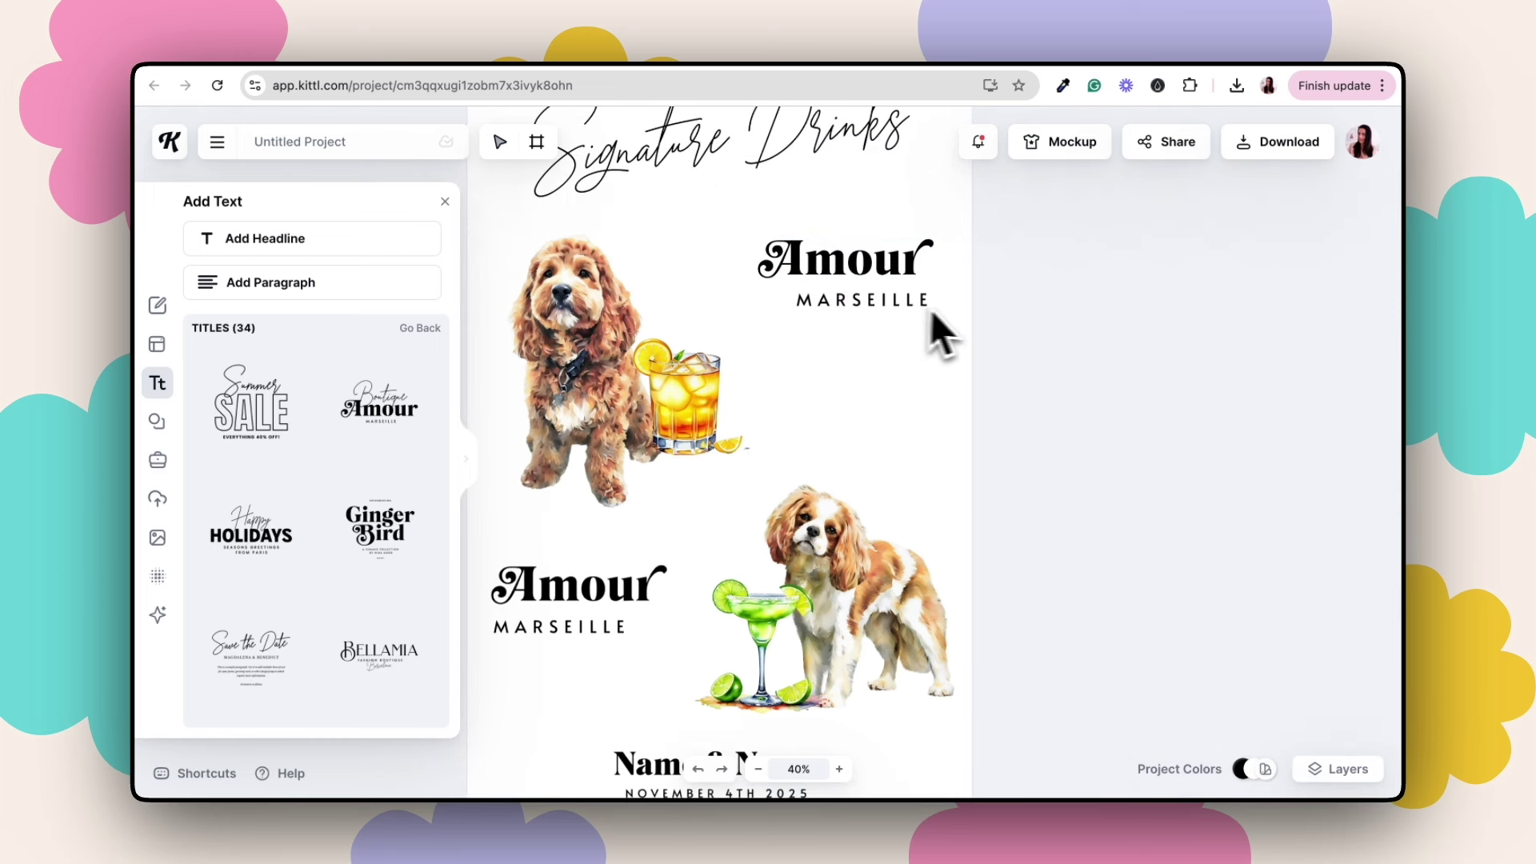
scroll(969, 318, right, 3)
scroll(970, 318, down, 4)
scroll(971, 328, up, 3)
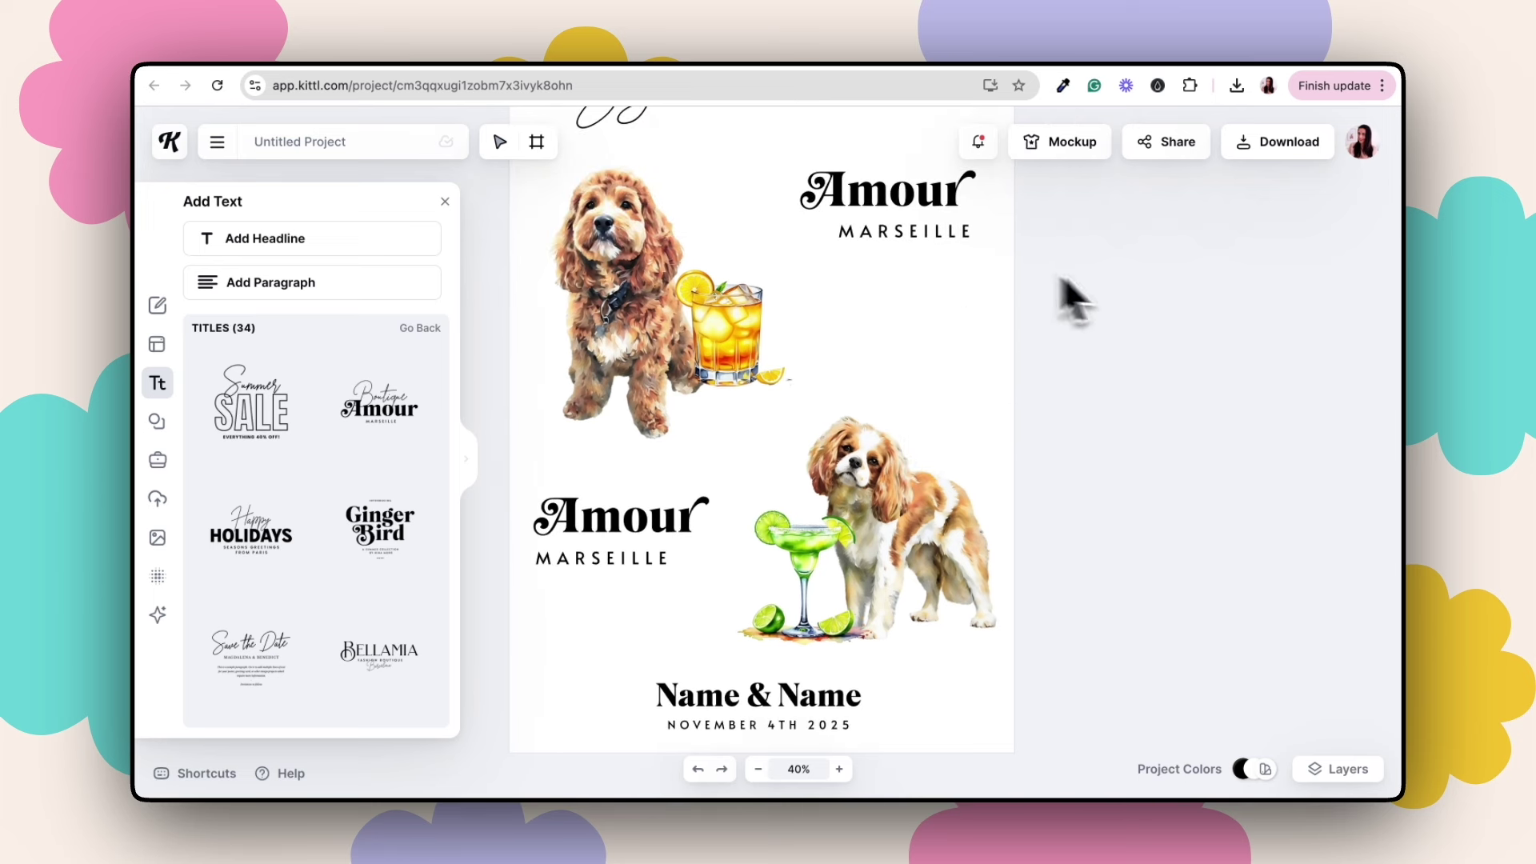
key(shift+1)
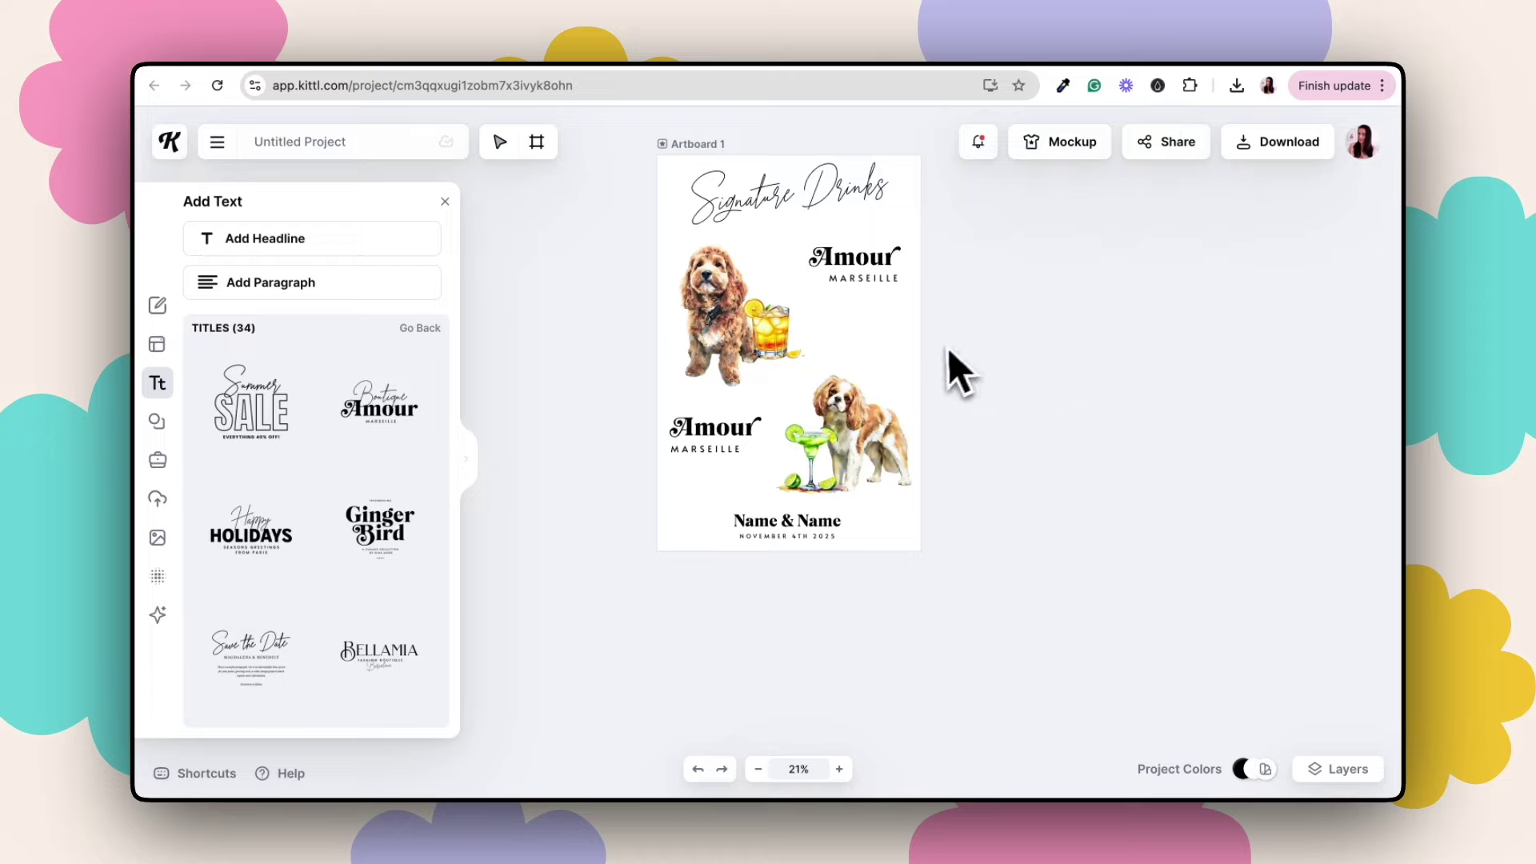
click(681, 152)
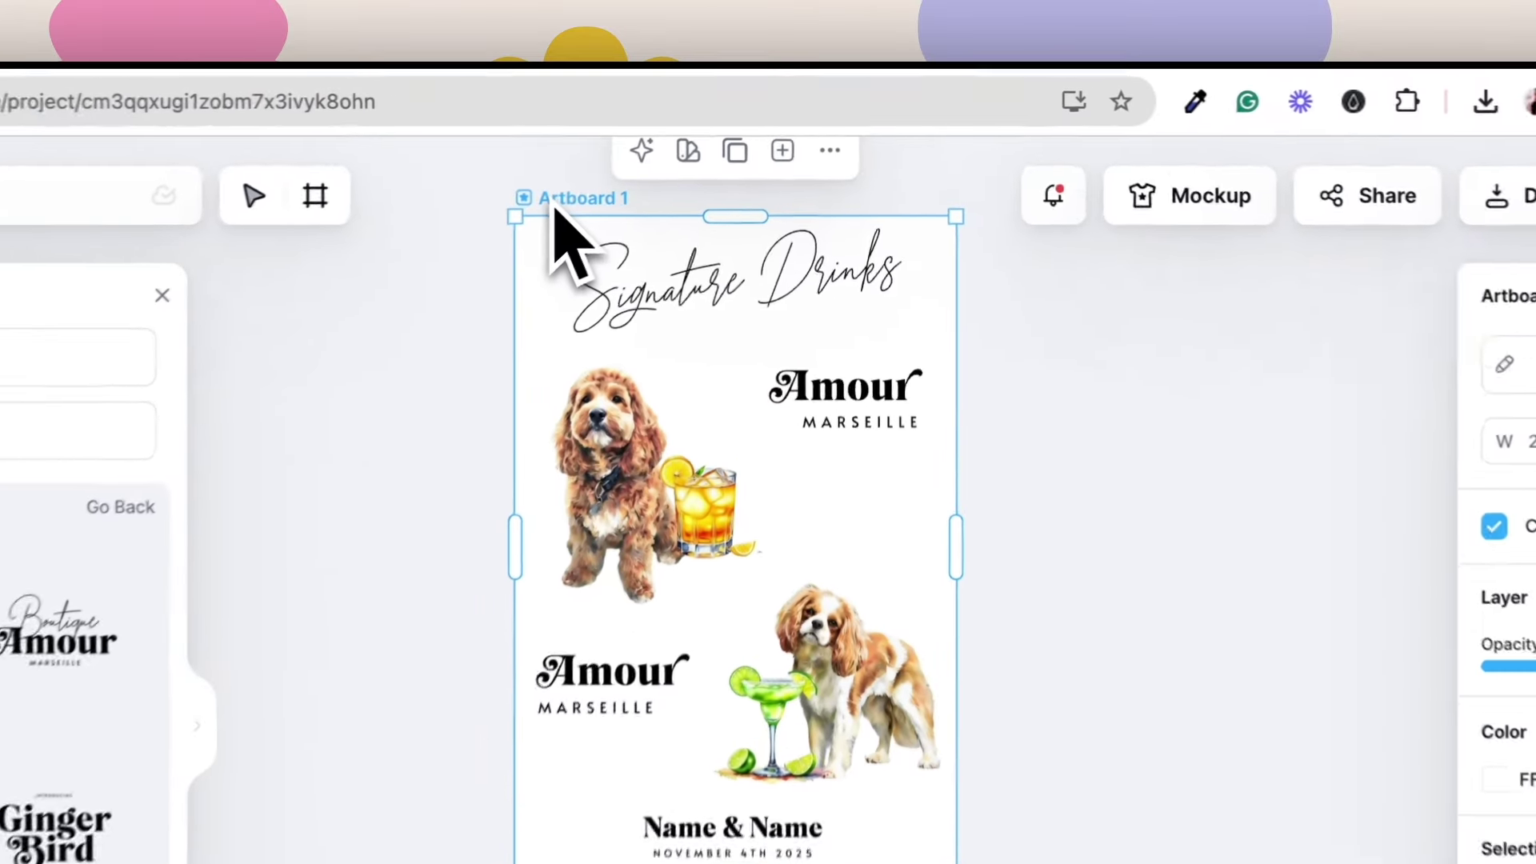
click(734, 151)
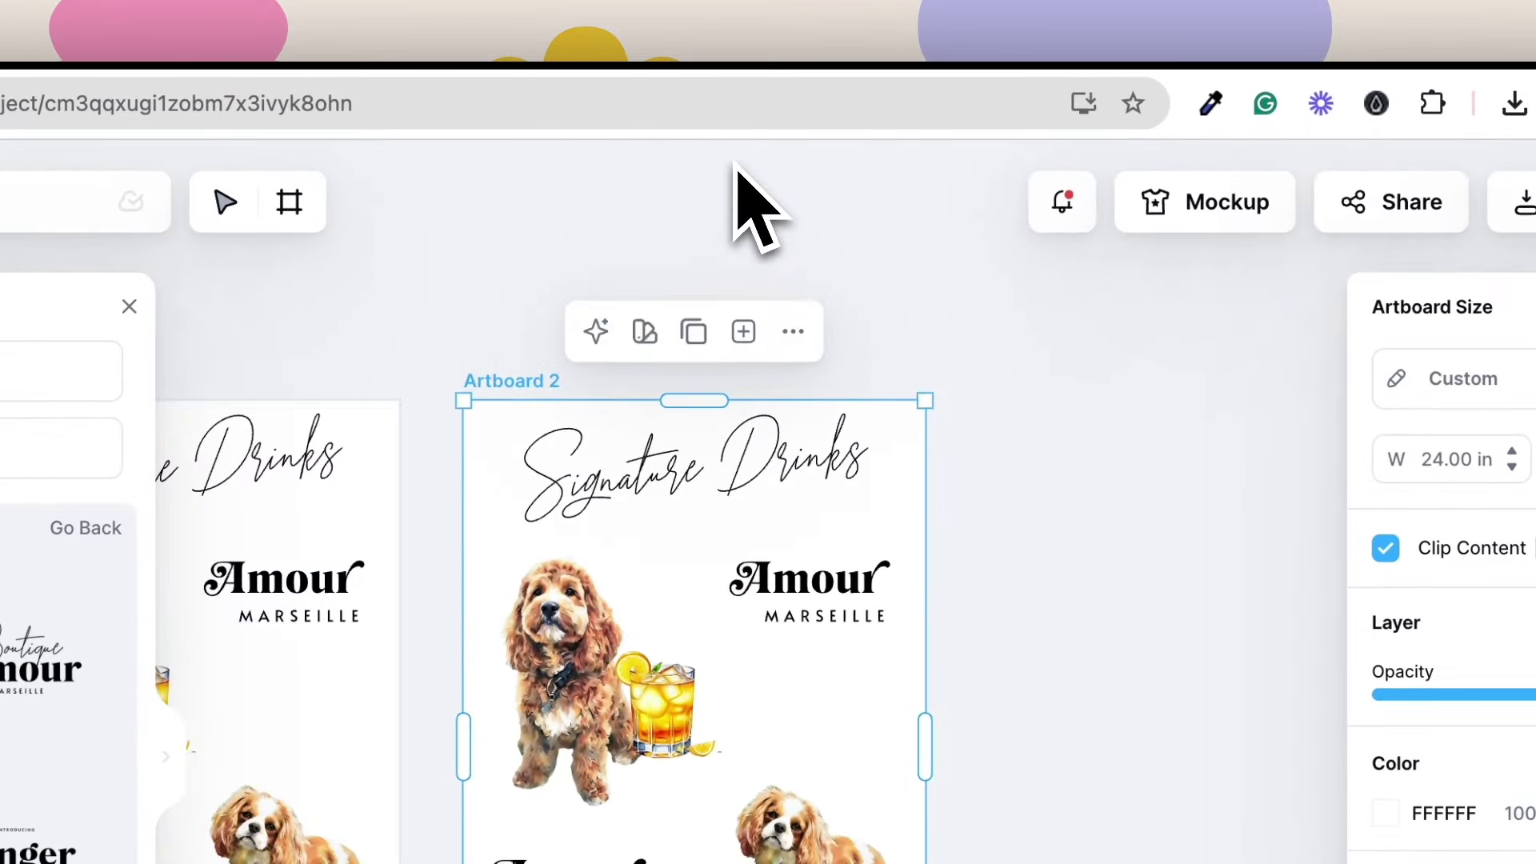
- Add a basic square shape and stretch it to about 22.67 × 34.74 in so it nearly covers Artboard 2
click(1028, 509)
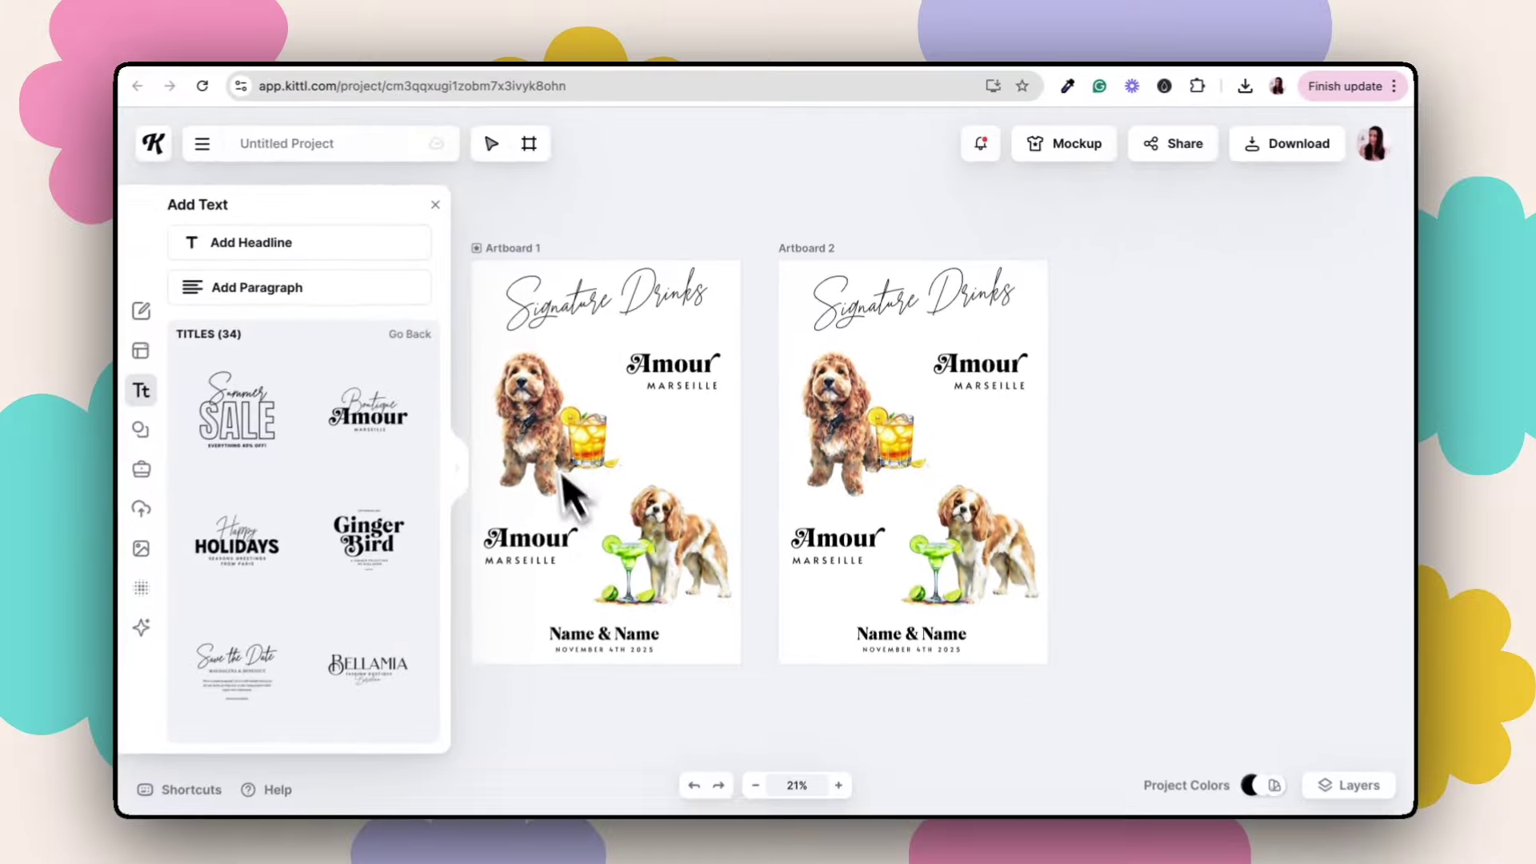
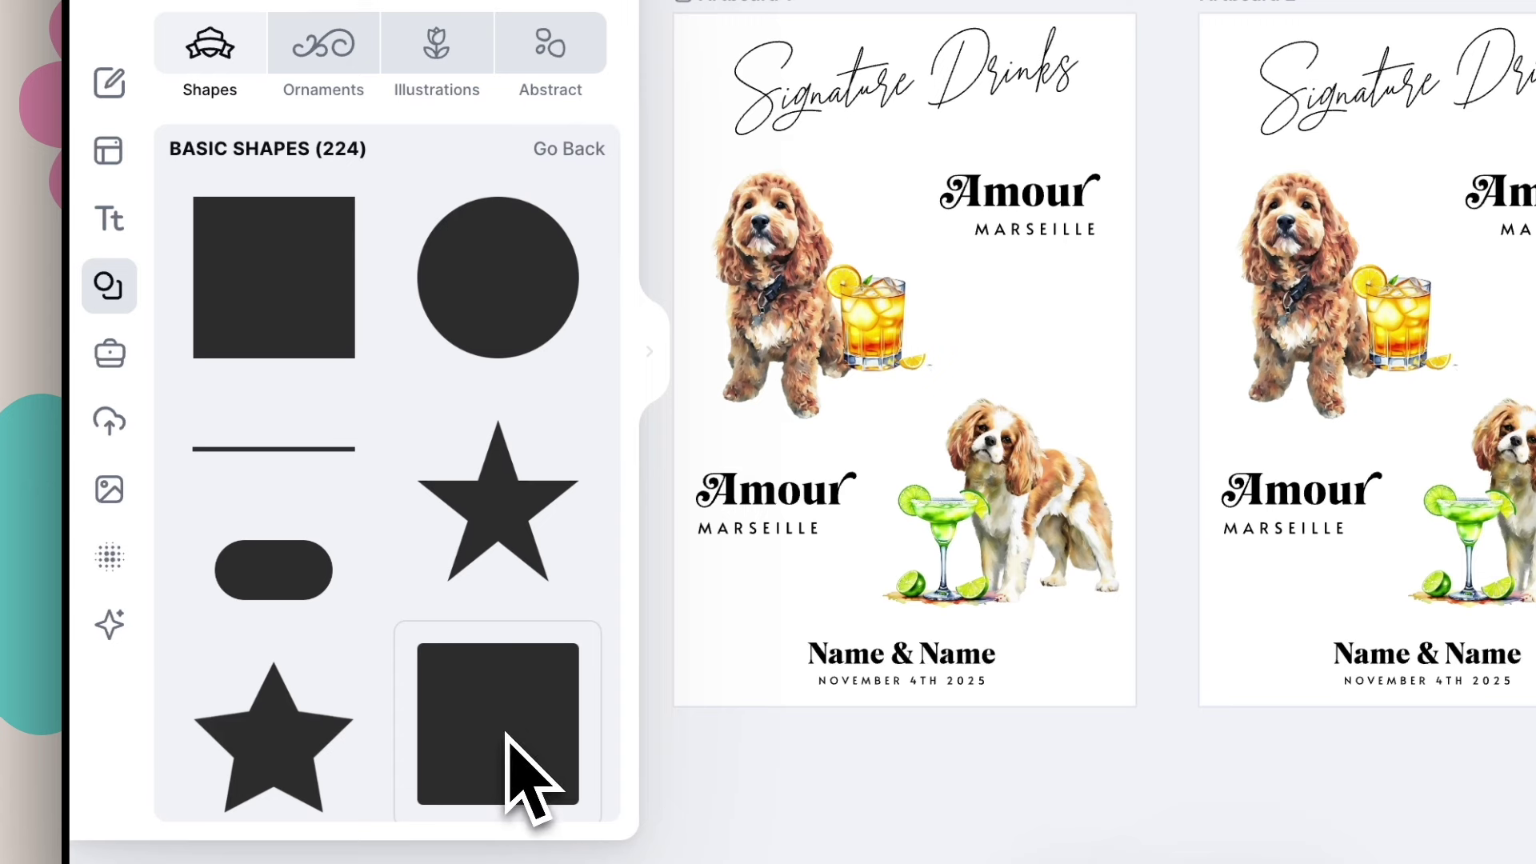
scroll(336, 320, down, 1)
click(332, 320)
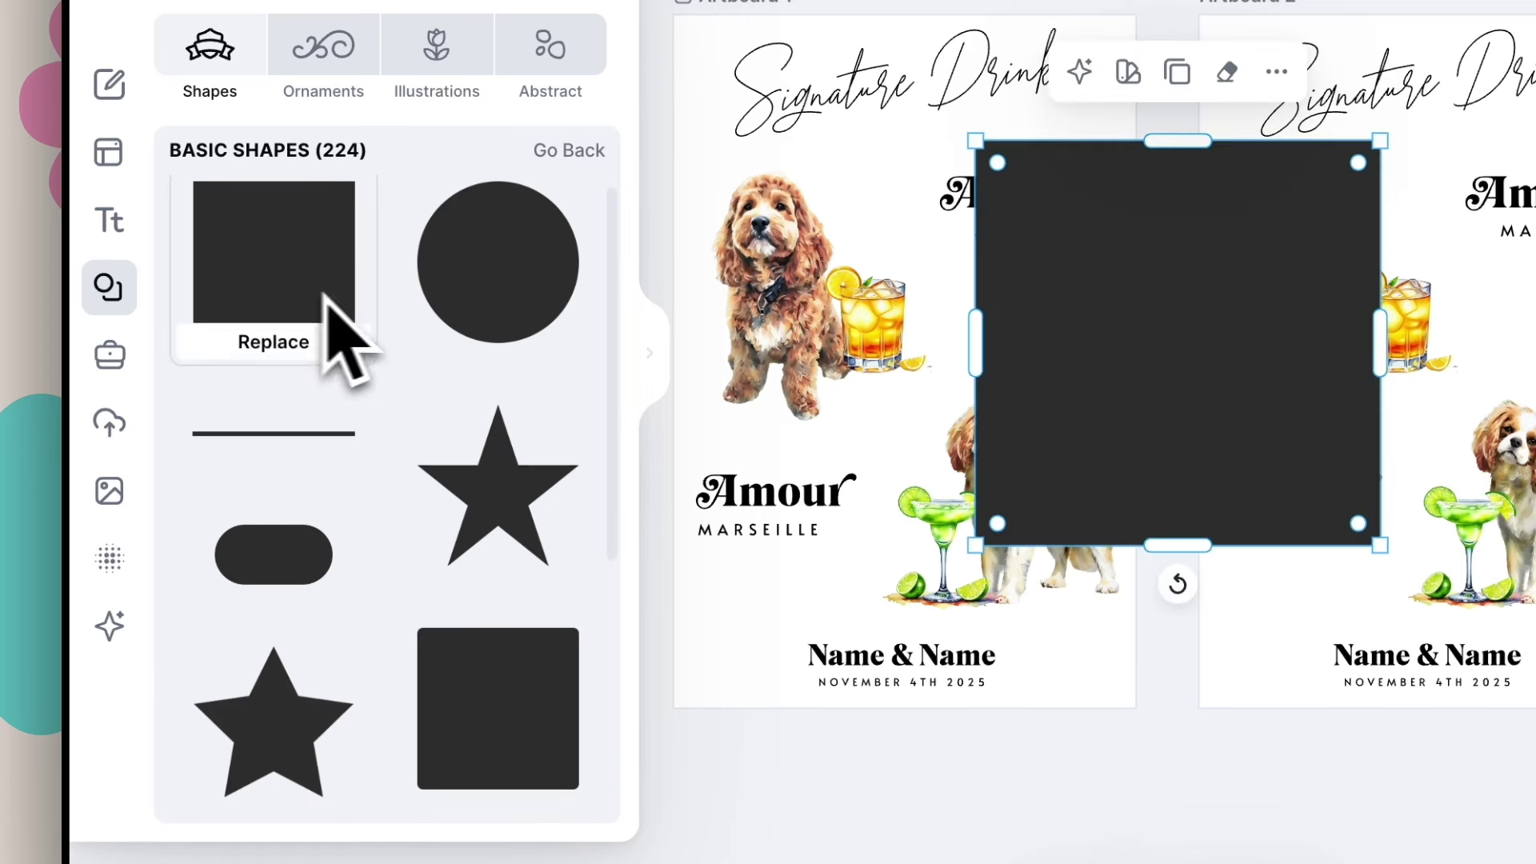
drag(981, 352, 1155, 367)
drag(1225, 288, 1328, 165)
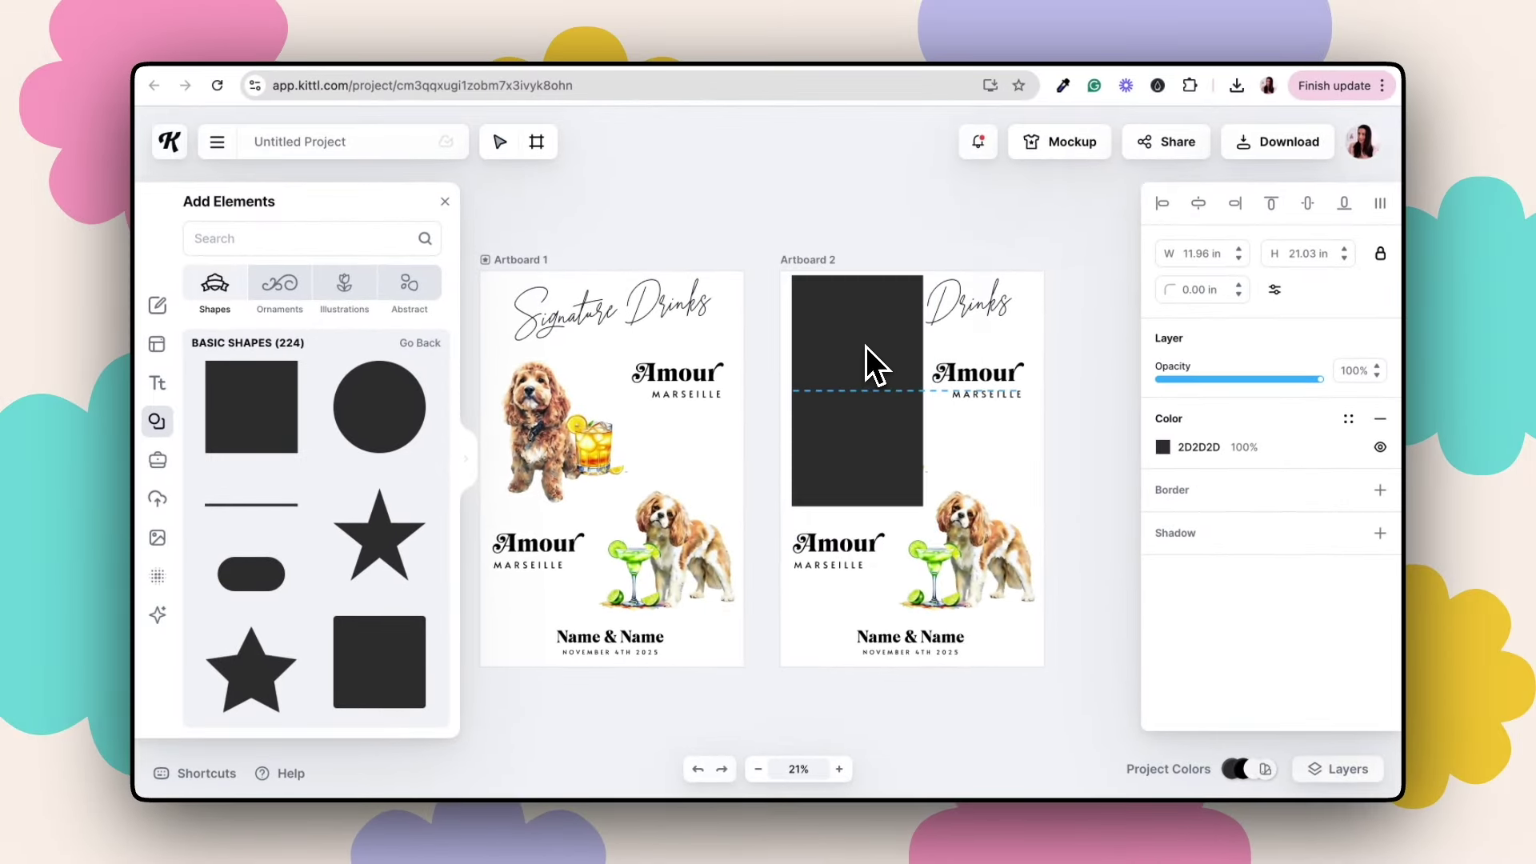
drag(865, 348, 864, 348)
drag(924, 506, 1007, 649)
drag(1005, 464, 1040, 462)
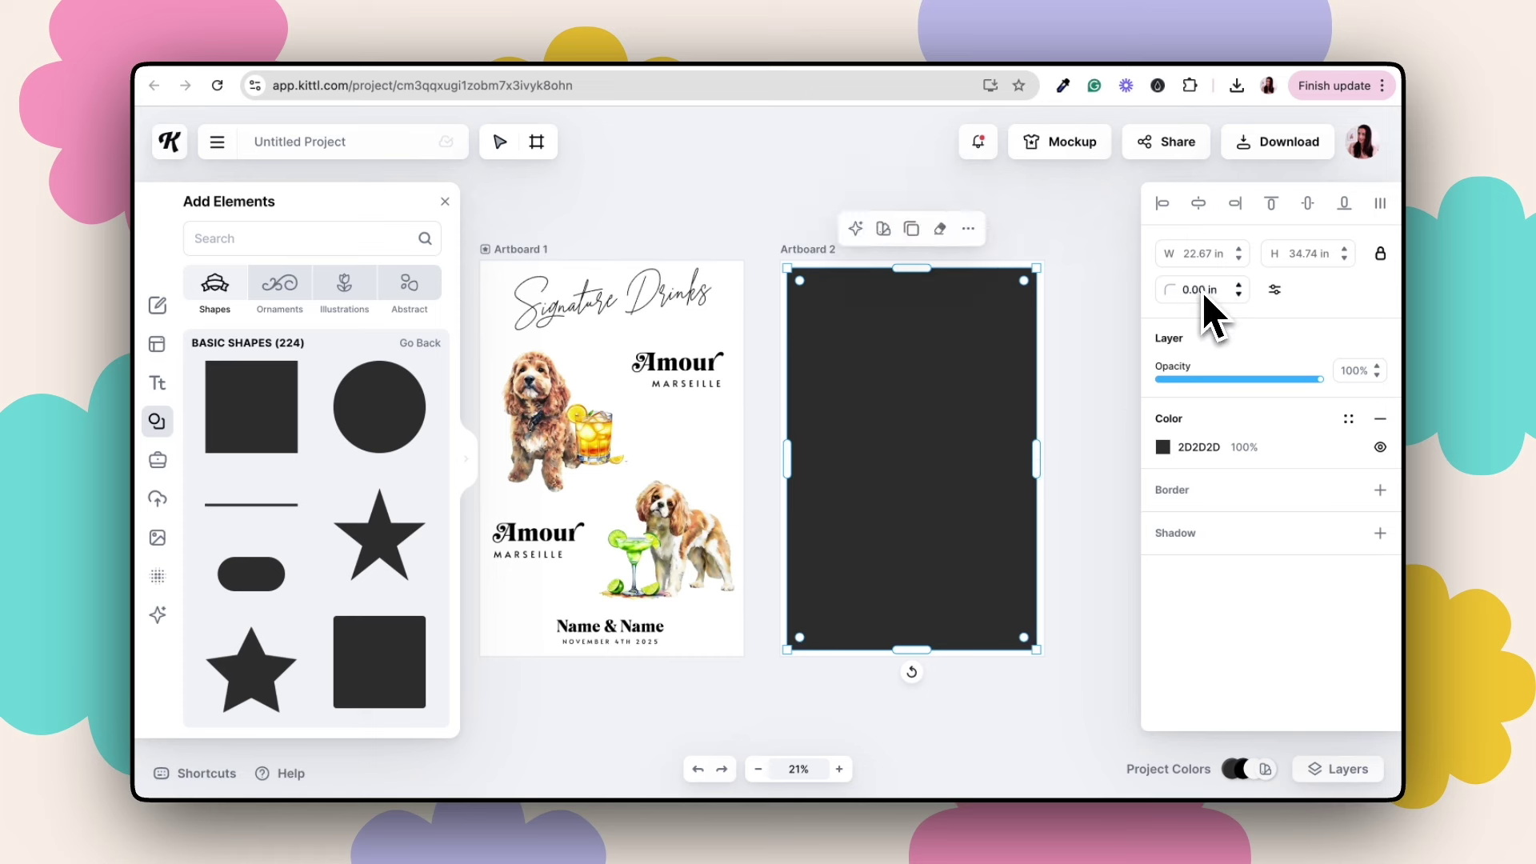
- Give the rectangle on Artboard 2 a black border of weight 10 and an off-white FAFAFA fill
click(1380, 490)
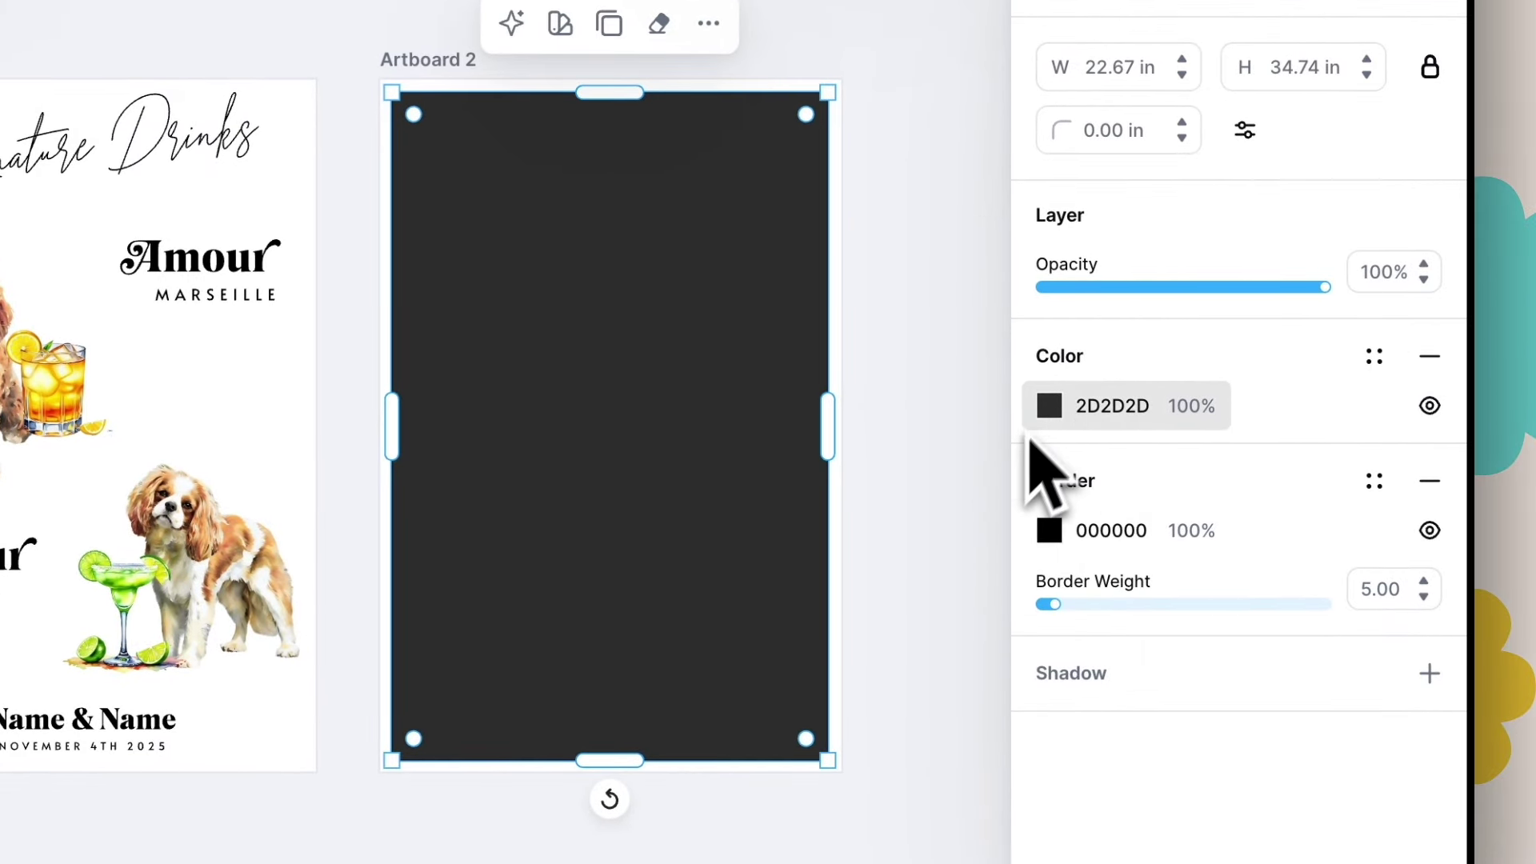
click(1064, 410)
drag(720, 496, 605, 404)
click(971, 240)
click(800, 336)
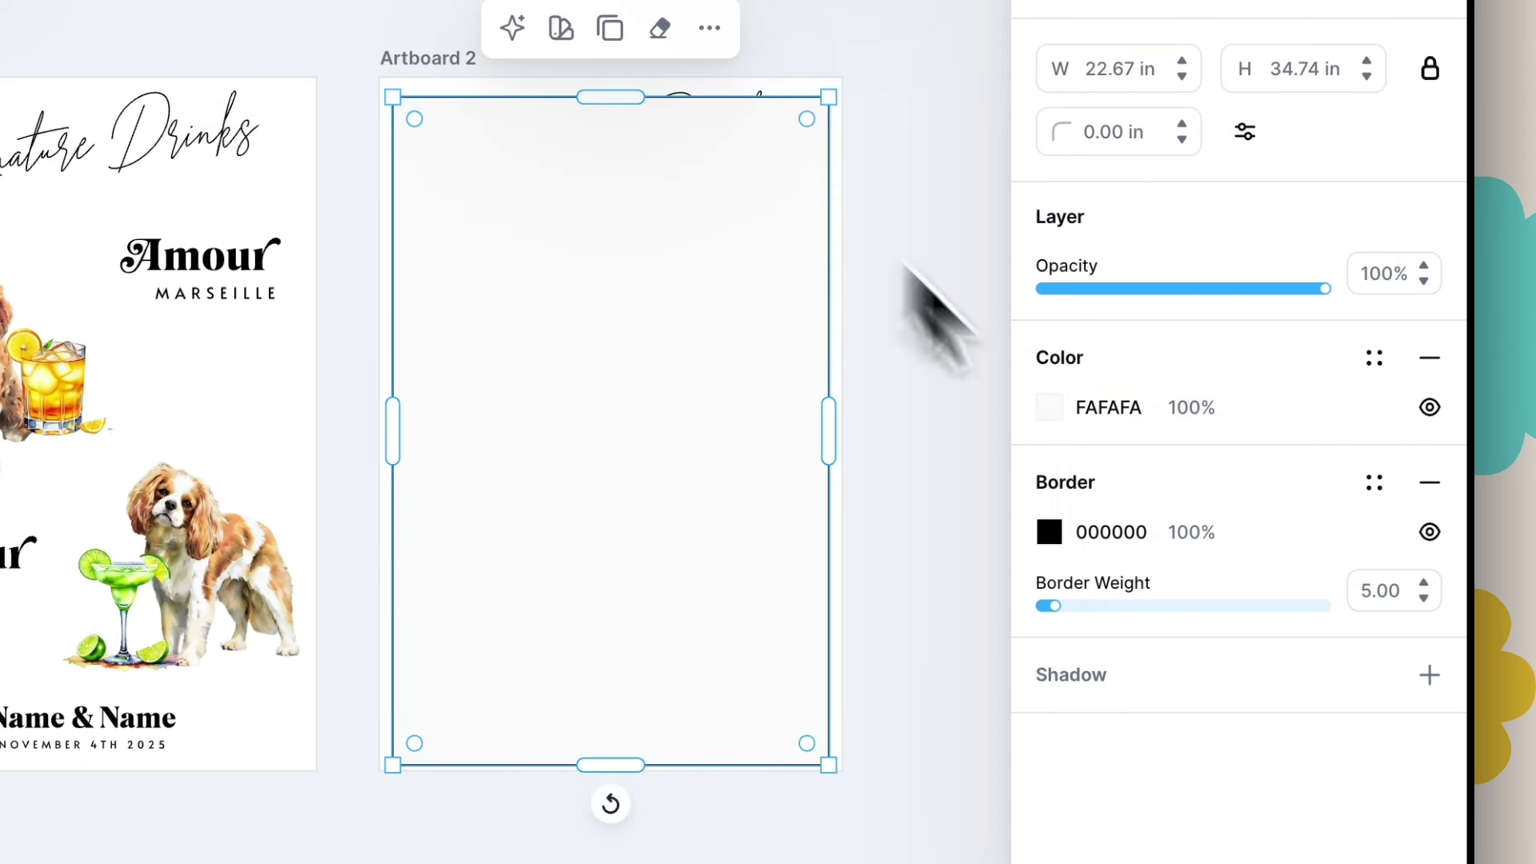
click(1396, 606)
text(10)
key(Return)
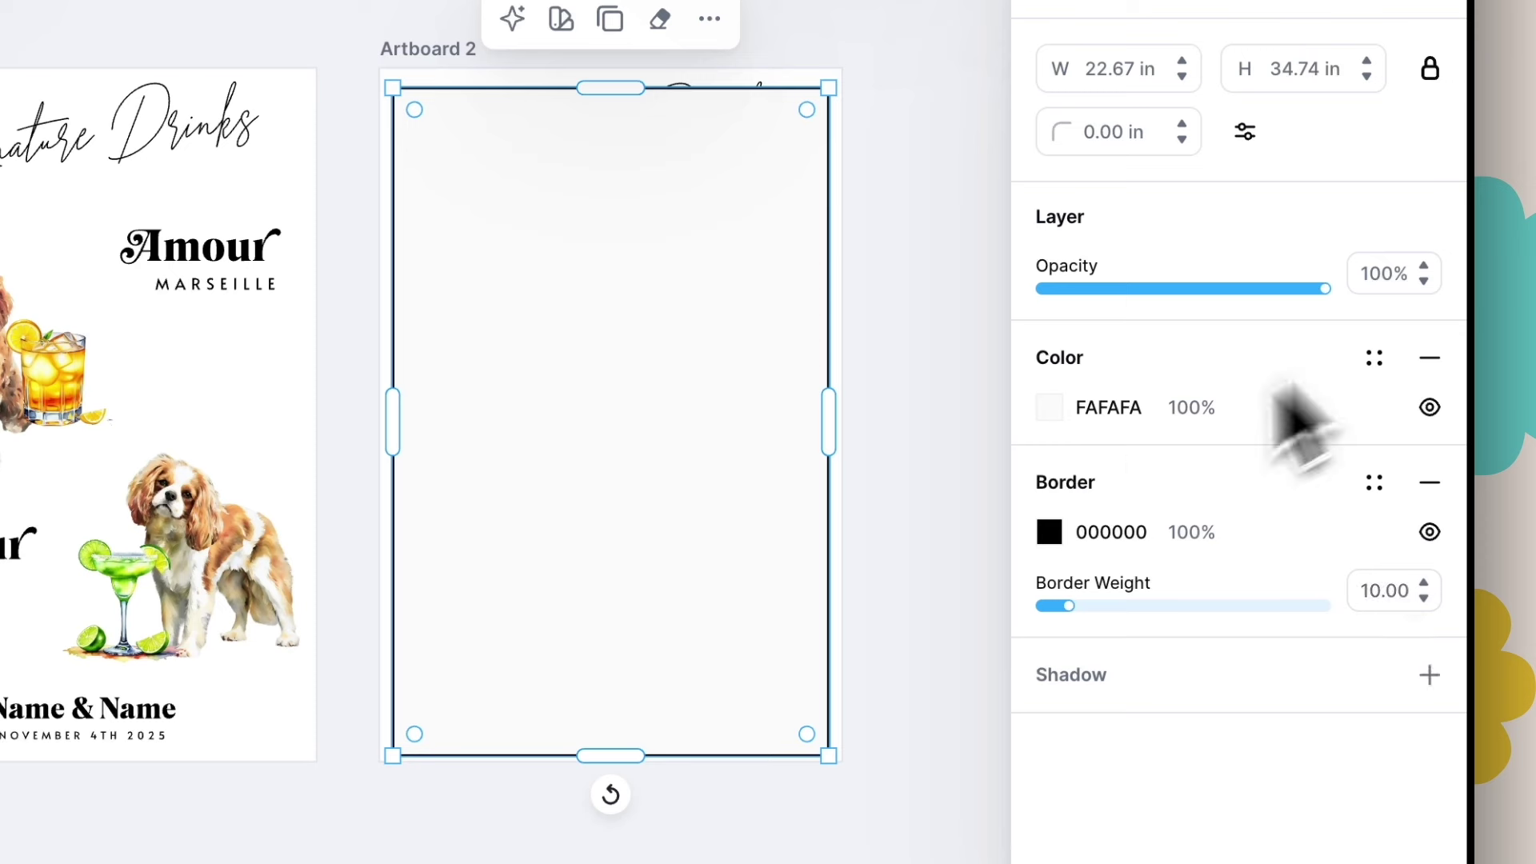
- Send the bordered rectangle to the back, behind the texts and illustrations on Artboard 2
click(933, 497)
click(652, 272)
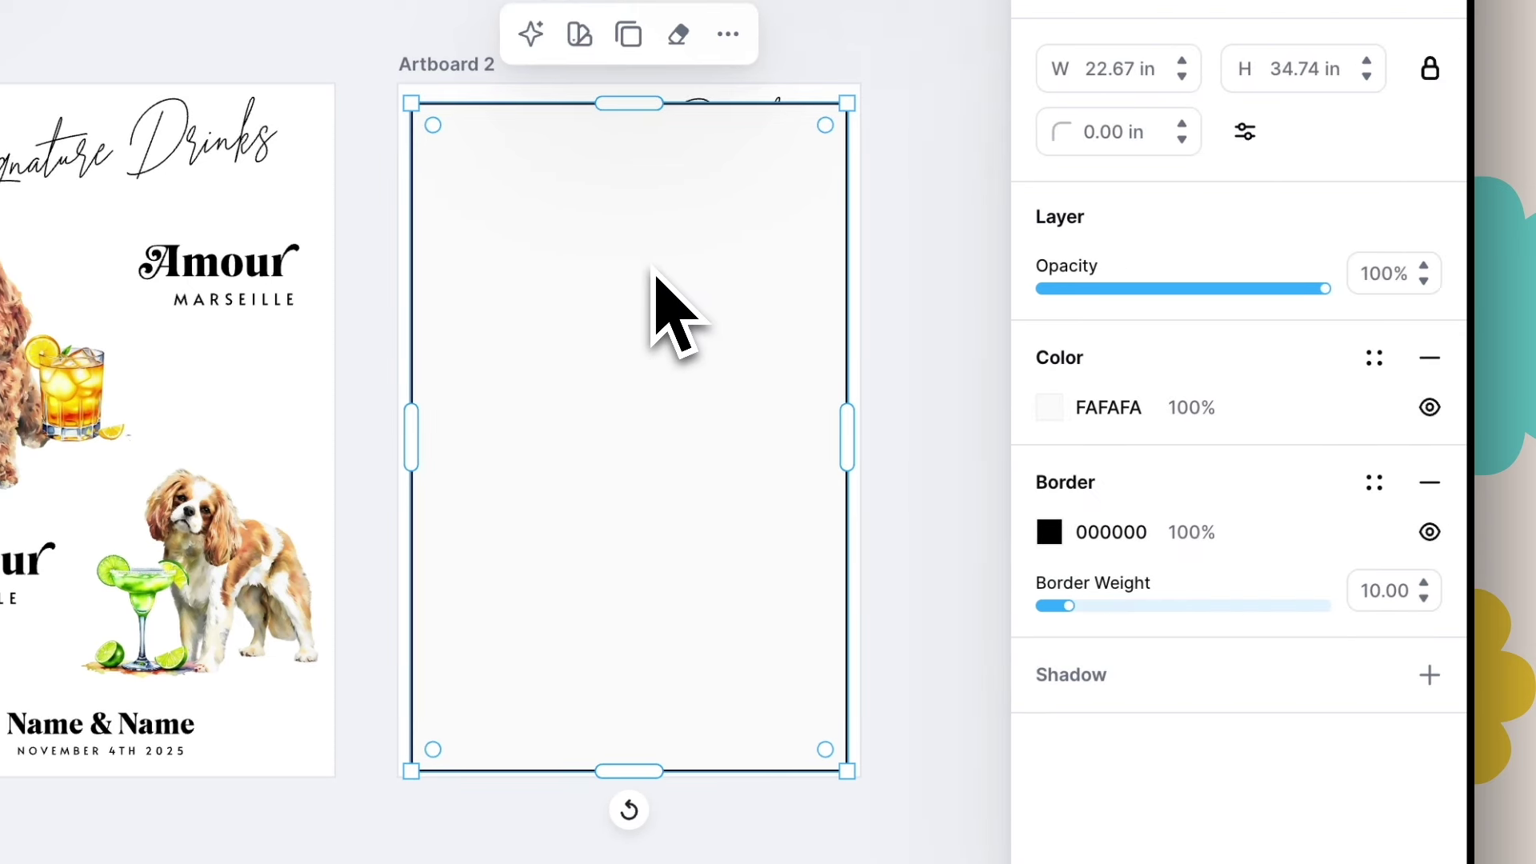
right_click(653, 271)
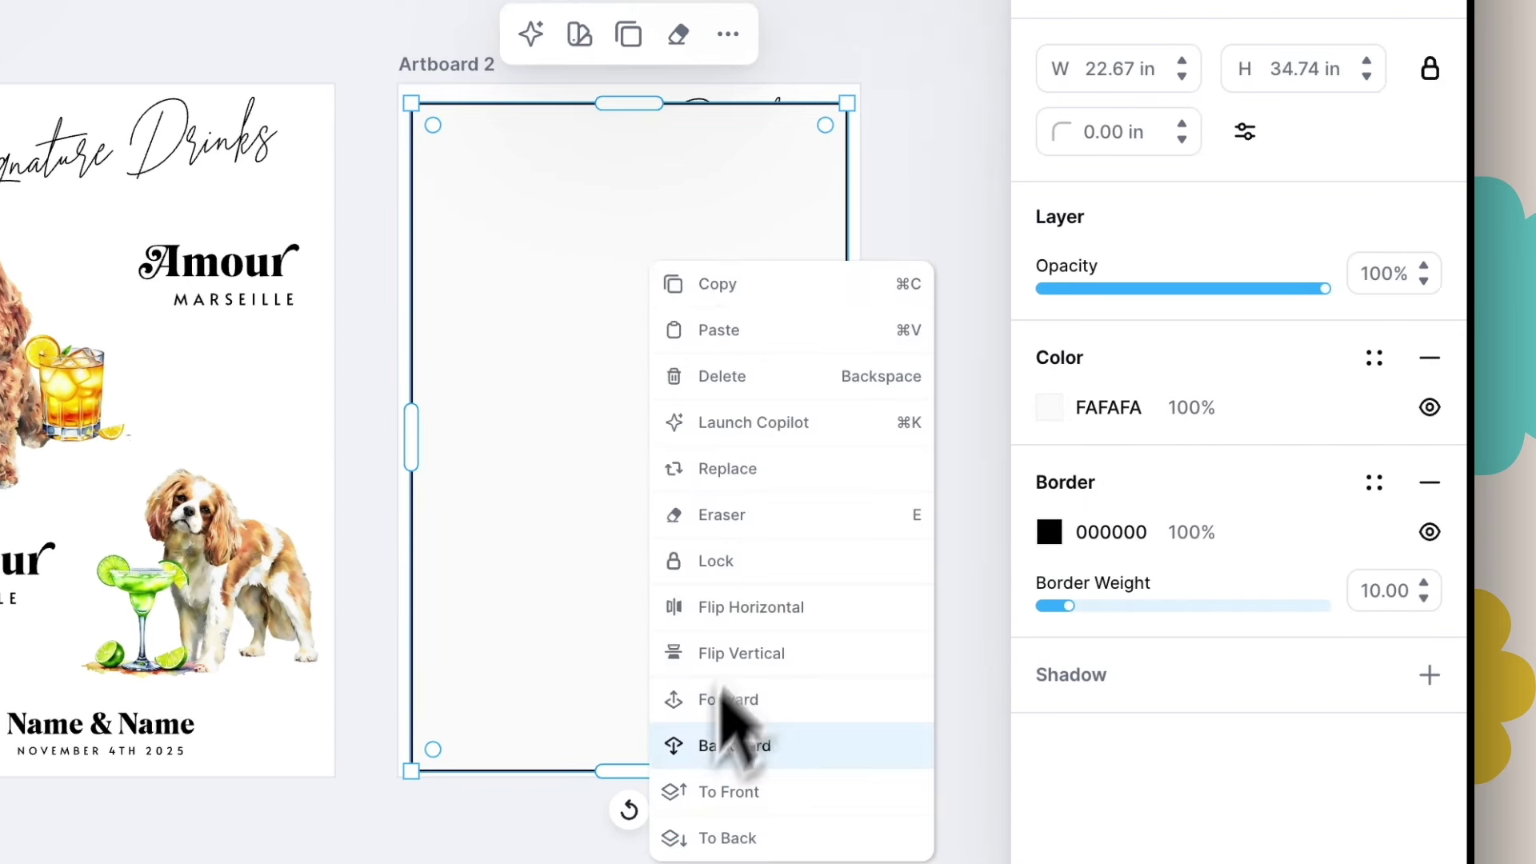
click(758, 844)
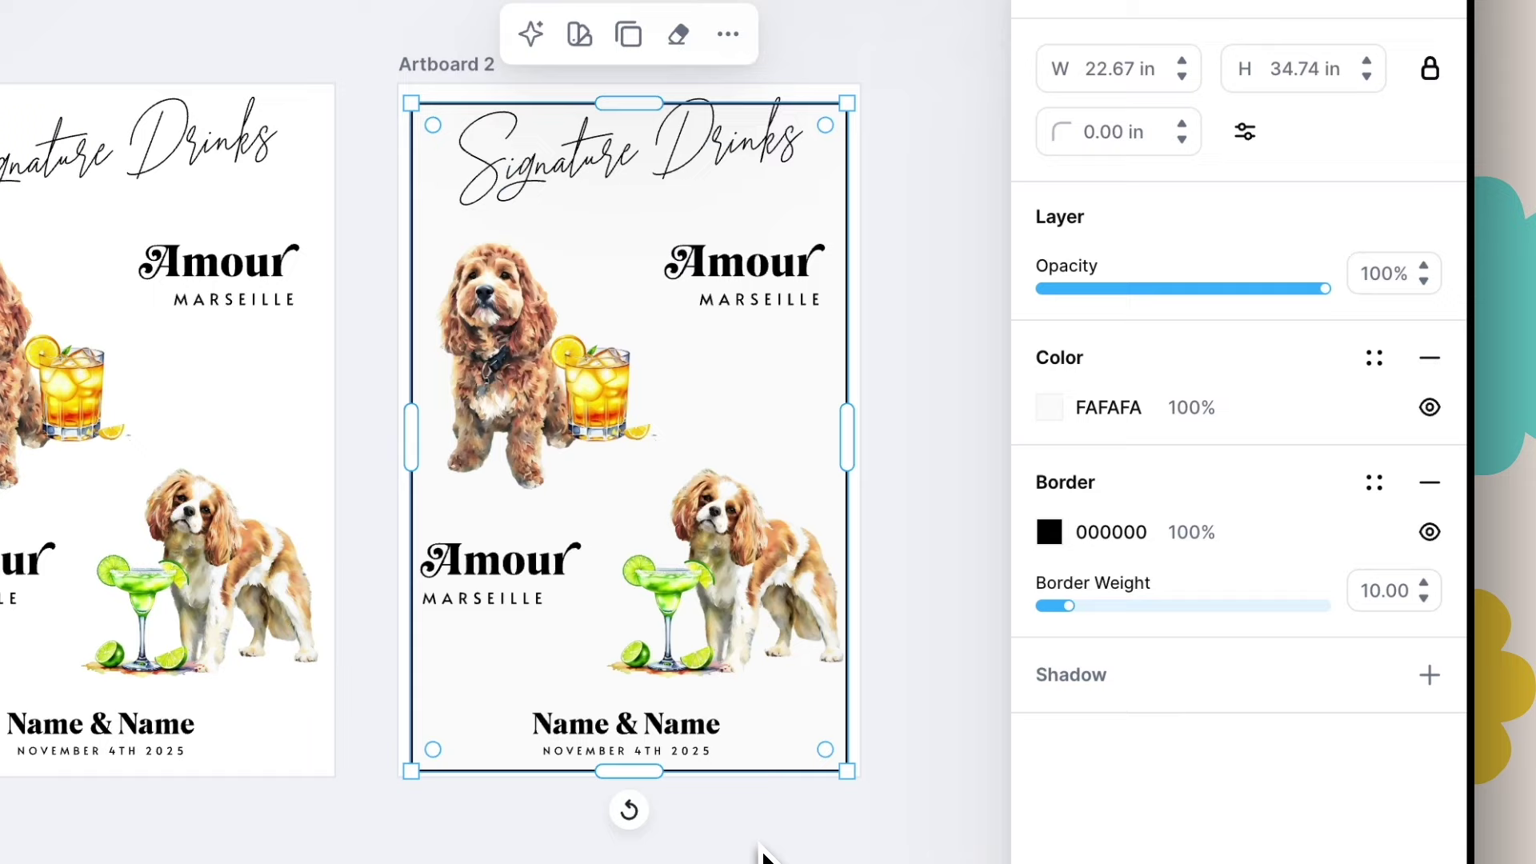
click(928, 496)
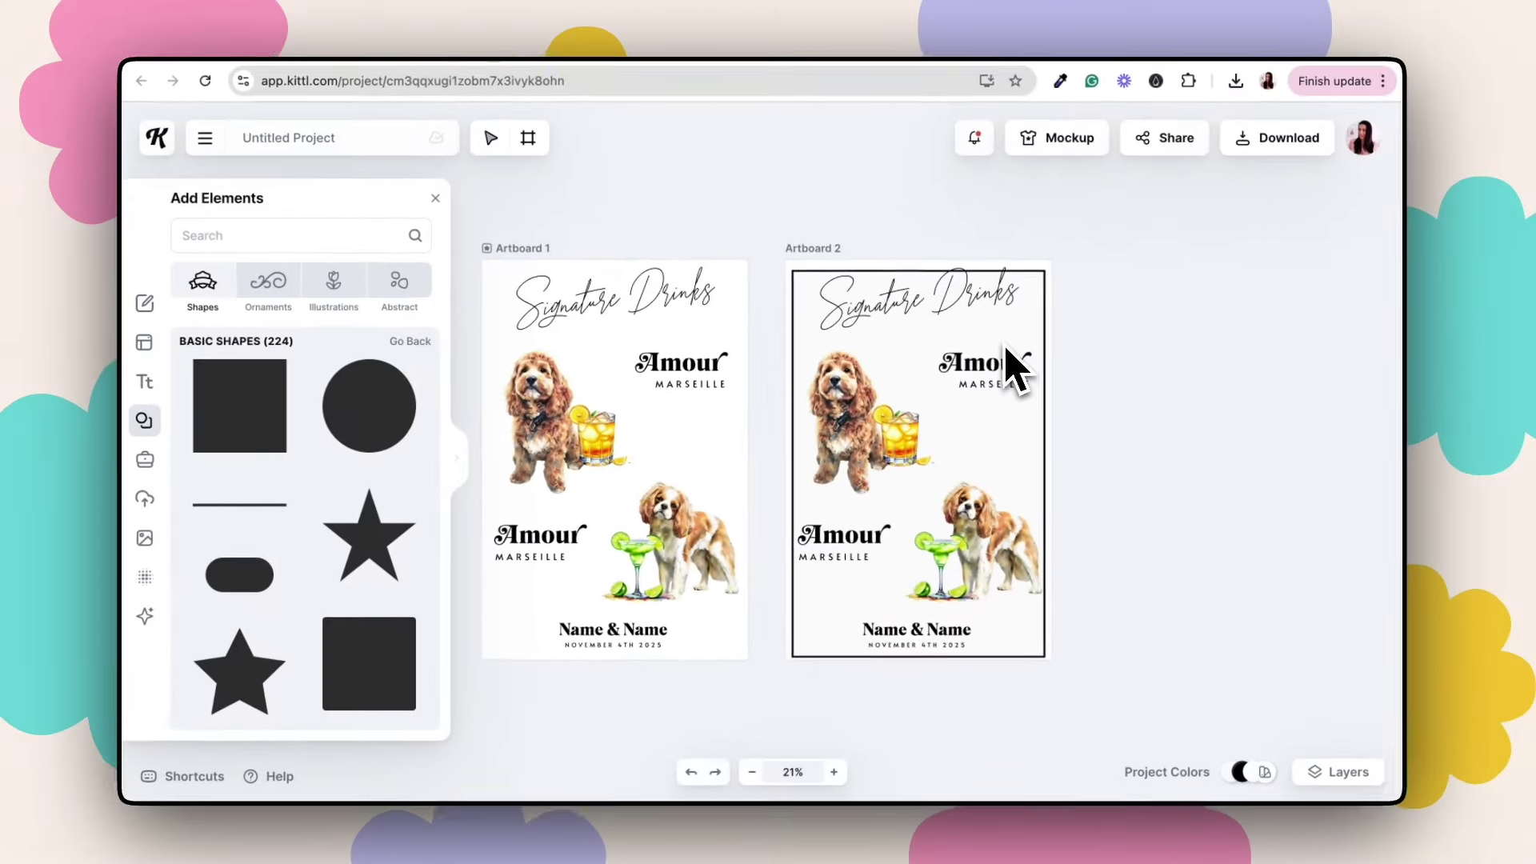
- Adjust the bordered rectangle's height and centre it vertically on Artboard 2
scroll(788, 257, down, 3)
scroll(788, 258, up, 3)
scroll(1010, 366, up, 2)
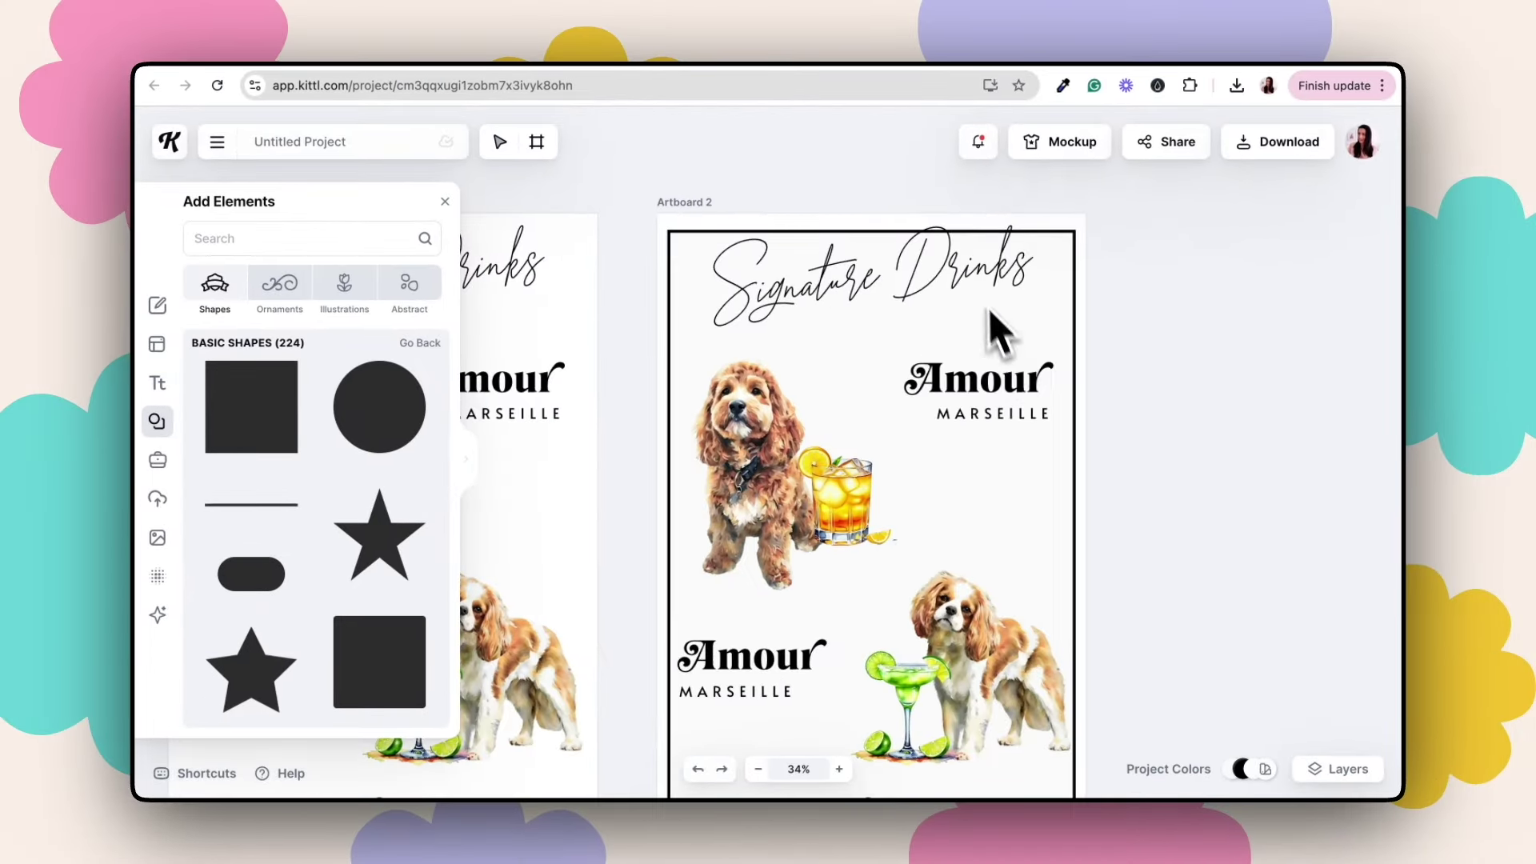
click(1073, 272)
click(1085, 282)
click(1075, 268)
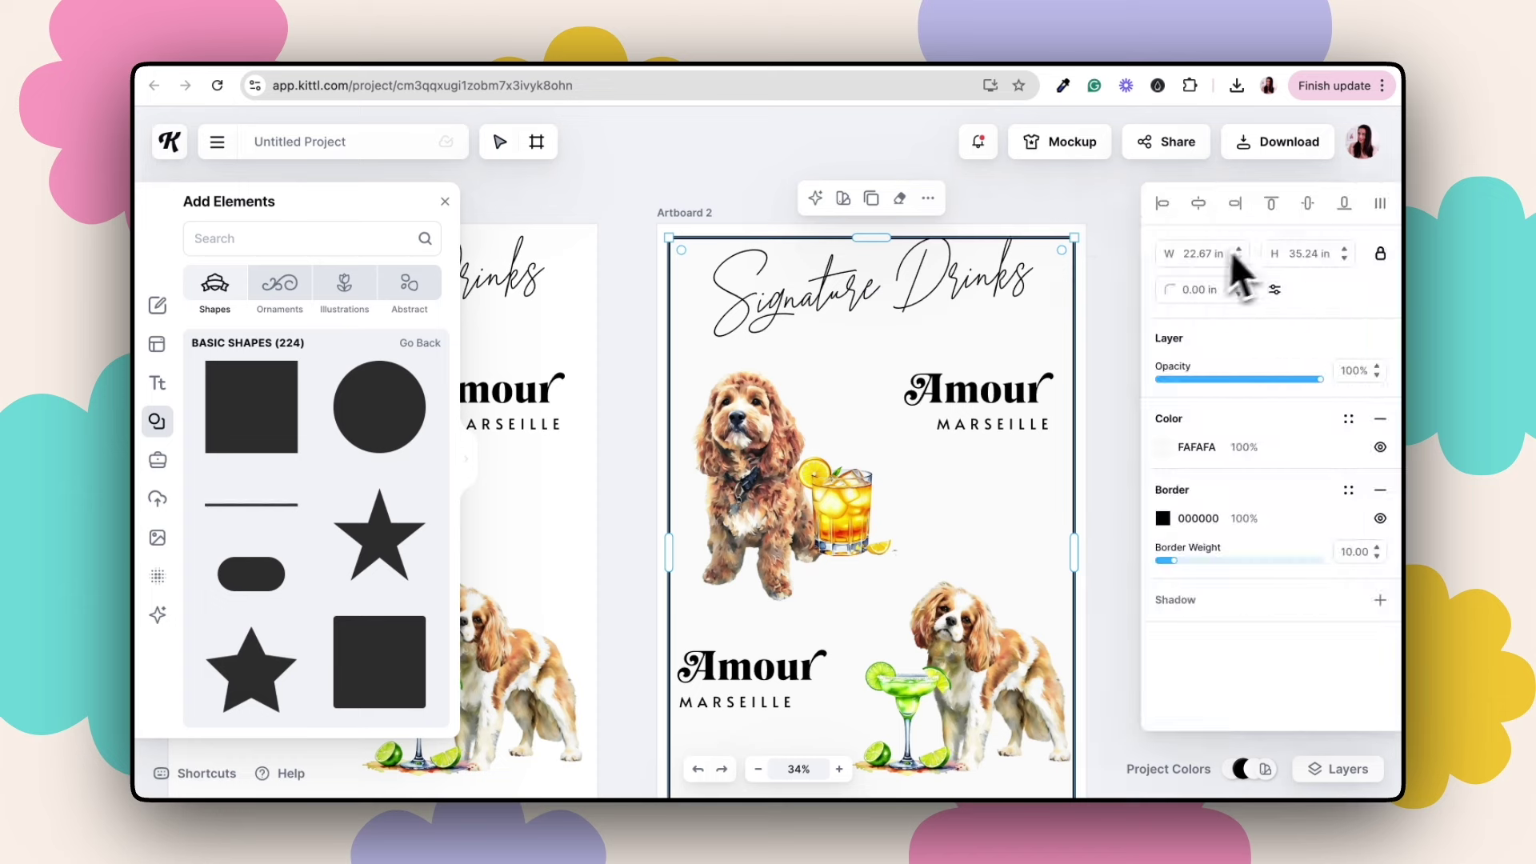
click(1296, 208)
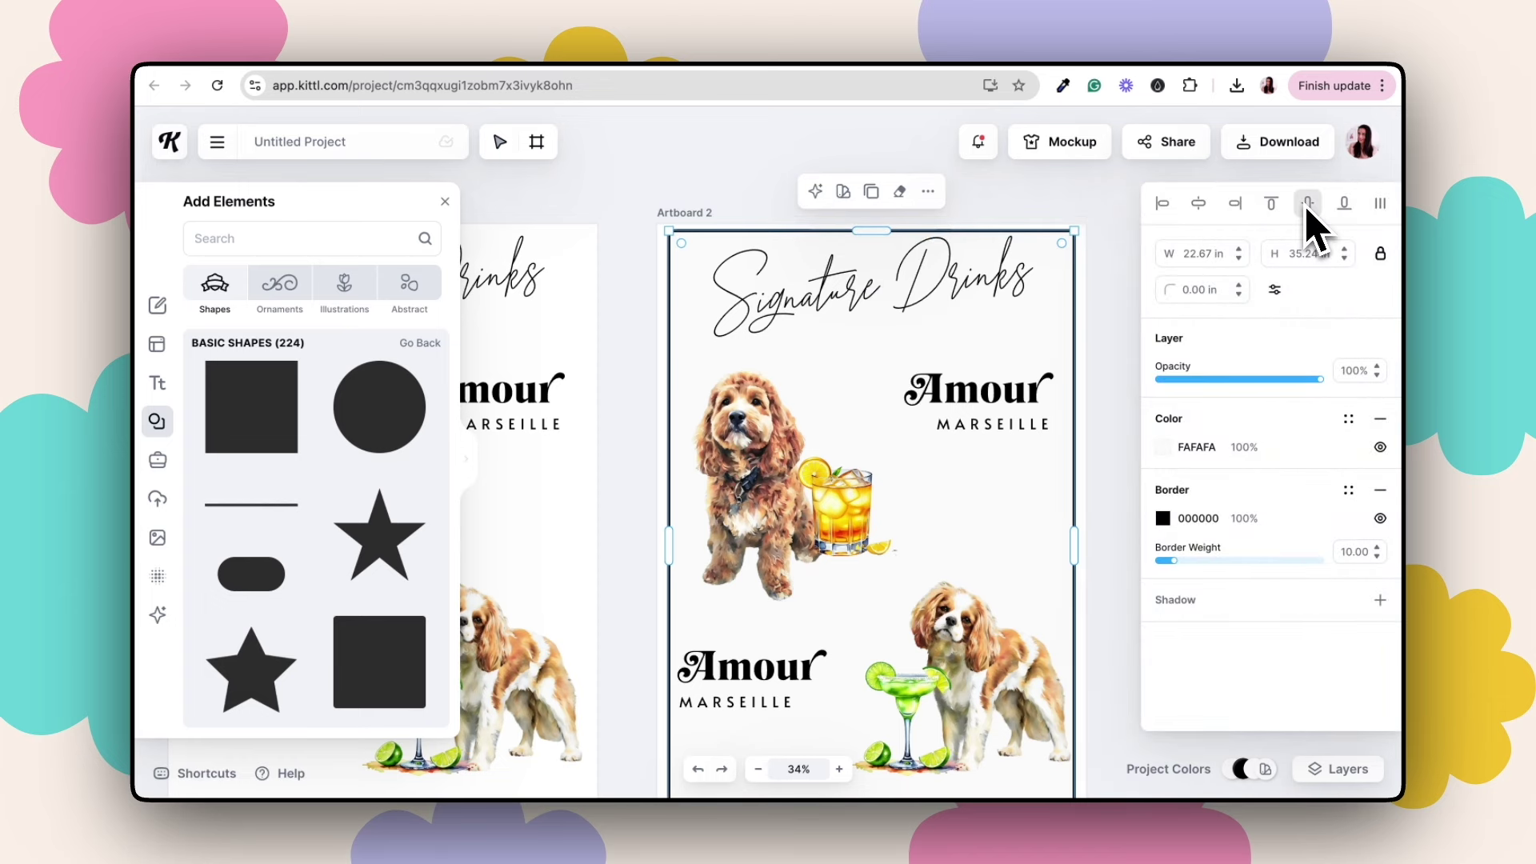
- Move the "Amour" and "Marseille" texts beside the margarita inward from the border and shrink them to about 7.41 in wide
scroll(800, 520, down, 3)
click(752, 487)
shift+click(711, 525)
mouse_move(731, 501)
mouse_down()
mouse_move(760, 493)
mouse_move(749, 499)
mouse_up()
drag(868, 527, 850, 520)
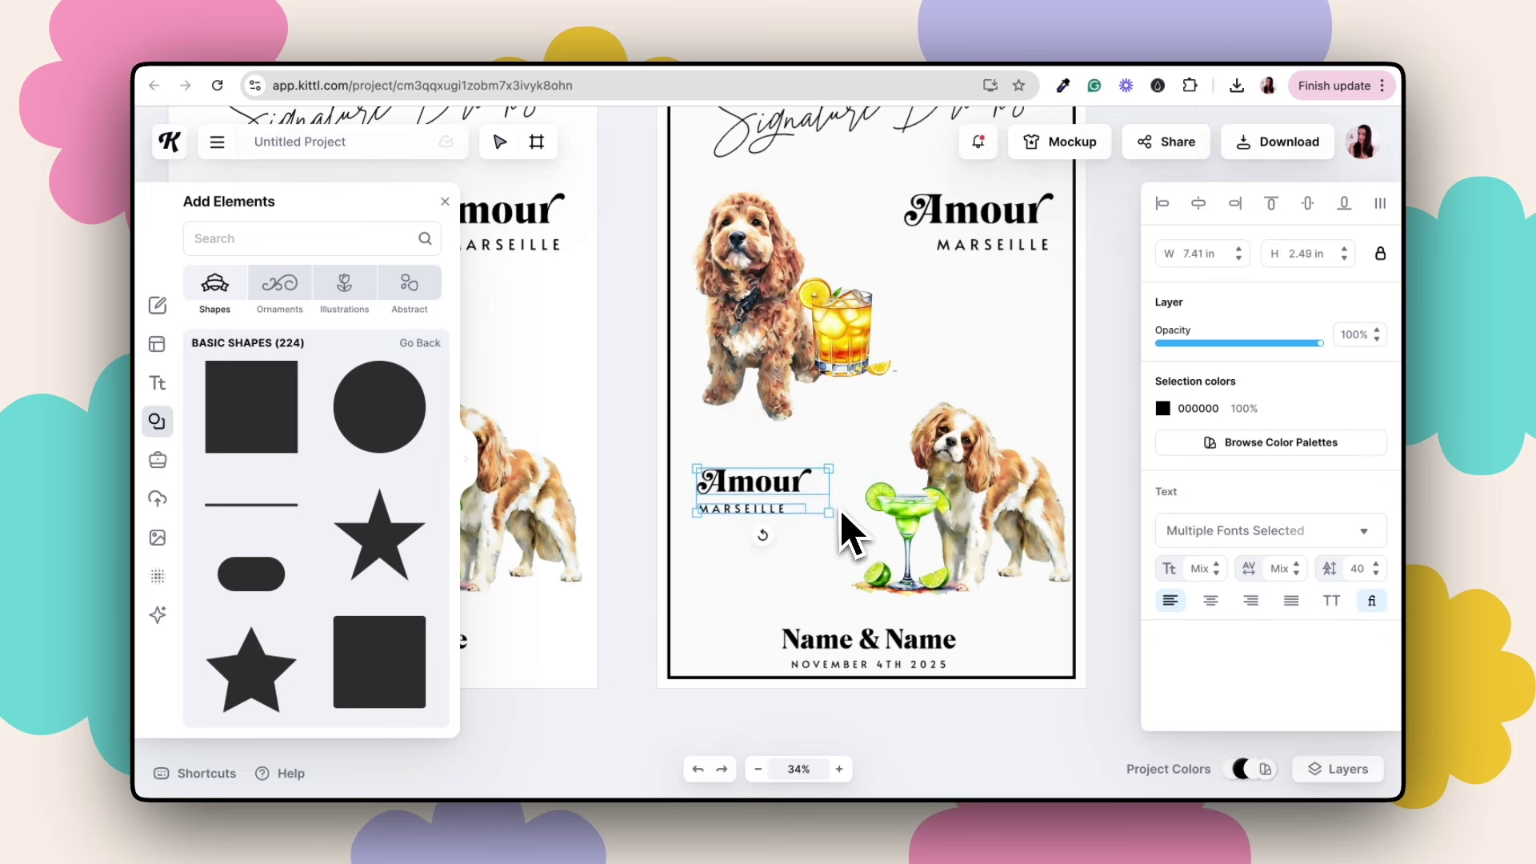
- Shrink the "Amour" and "Marseille" texts beside the curly brown dog on Artboard 2
click(1004, 215)
shift+click(1024, 245)
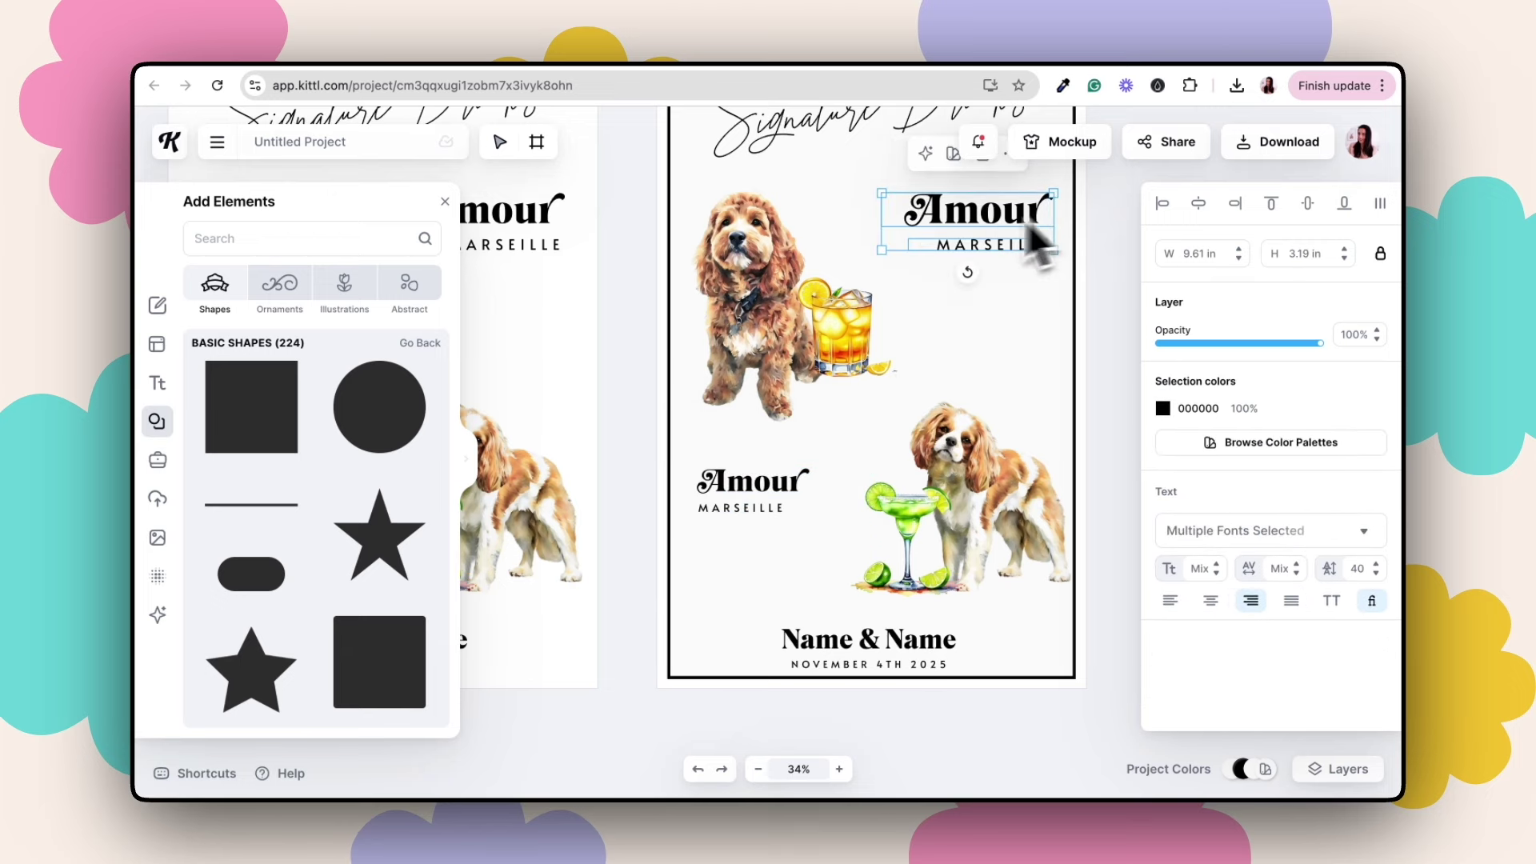
drag(882, 250, 919, 237)
click(969, 368)
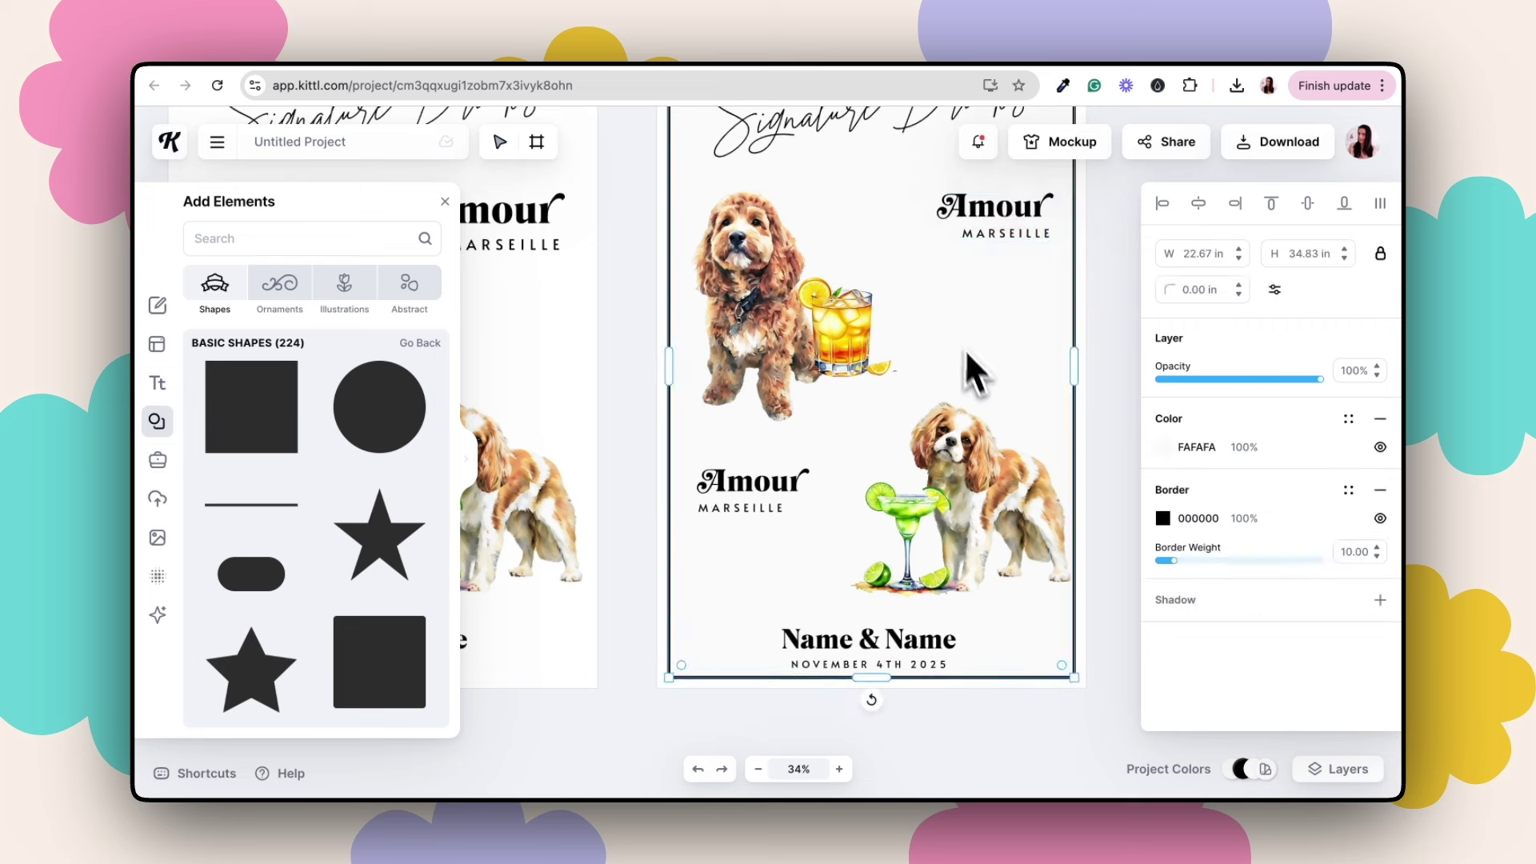
- Move the "Name & Name" and "NOVEMBER 4TH 2025" texts slightly up, away from the lower border
click(878, 640)
shift+click(905, 666)
drag(906, 651, 905, 639)
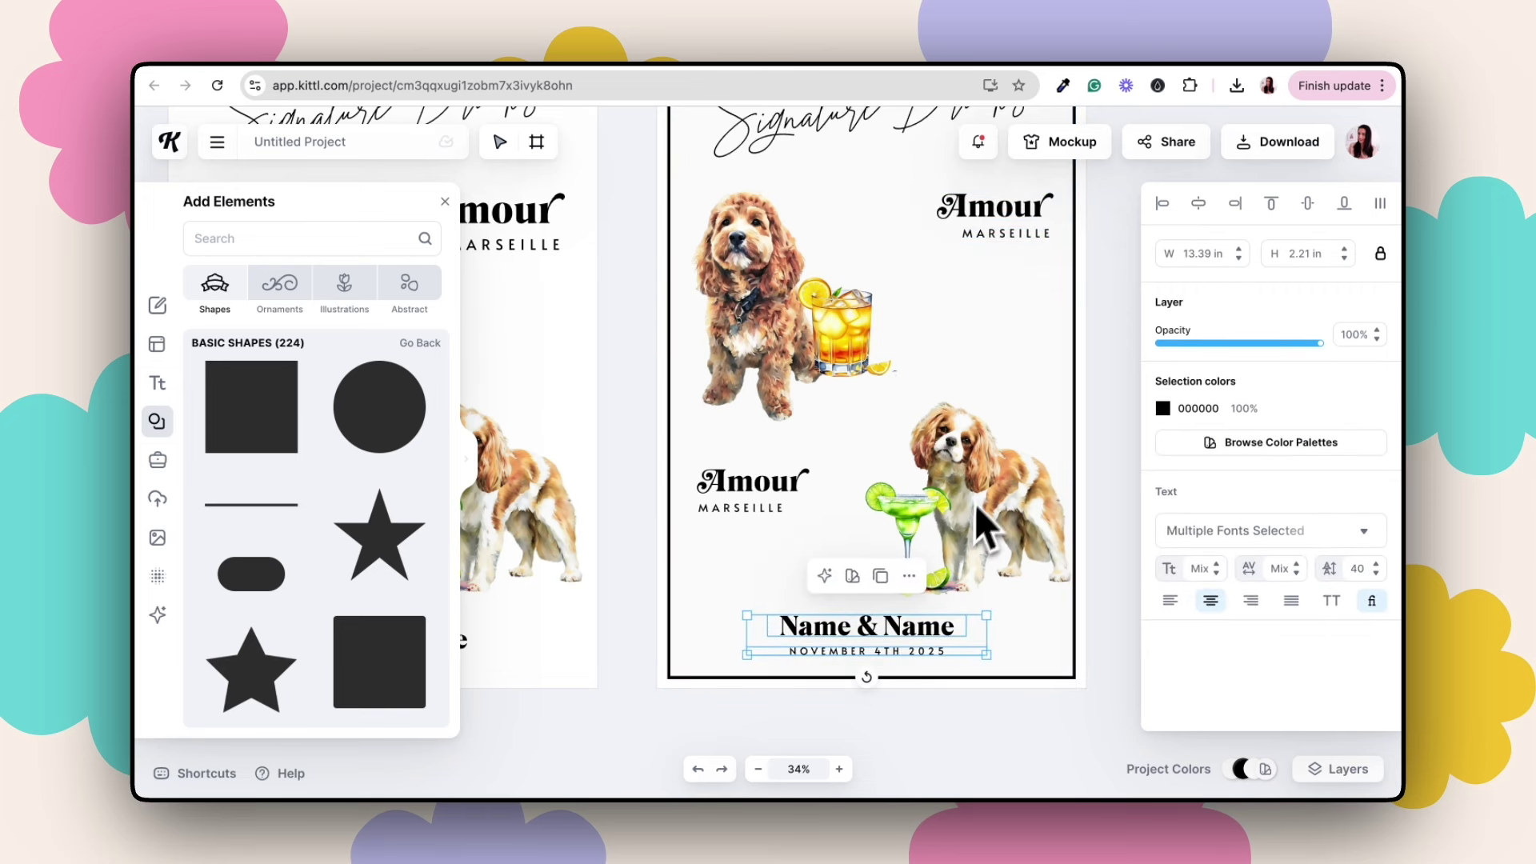
- Change the font of the "Signature Drinks" title on Artboard 2 to Mogan
scroll(975, 502, up, 3)
click(960, 335)
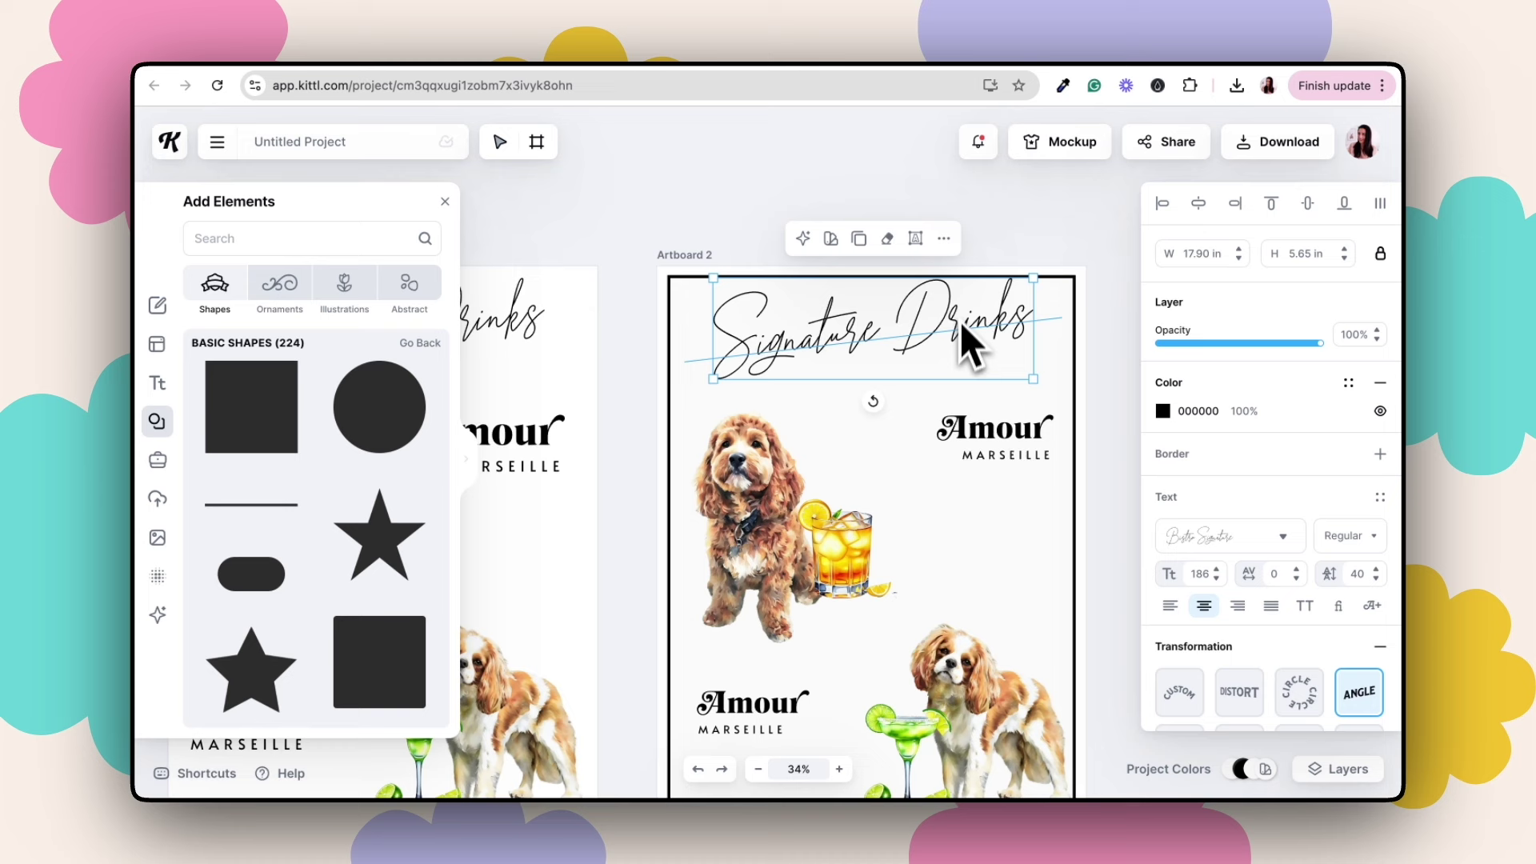
click(1228, 535)
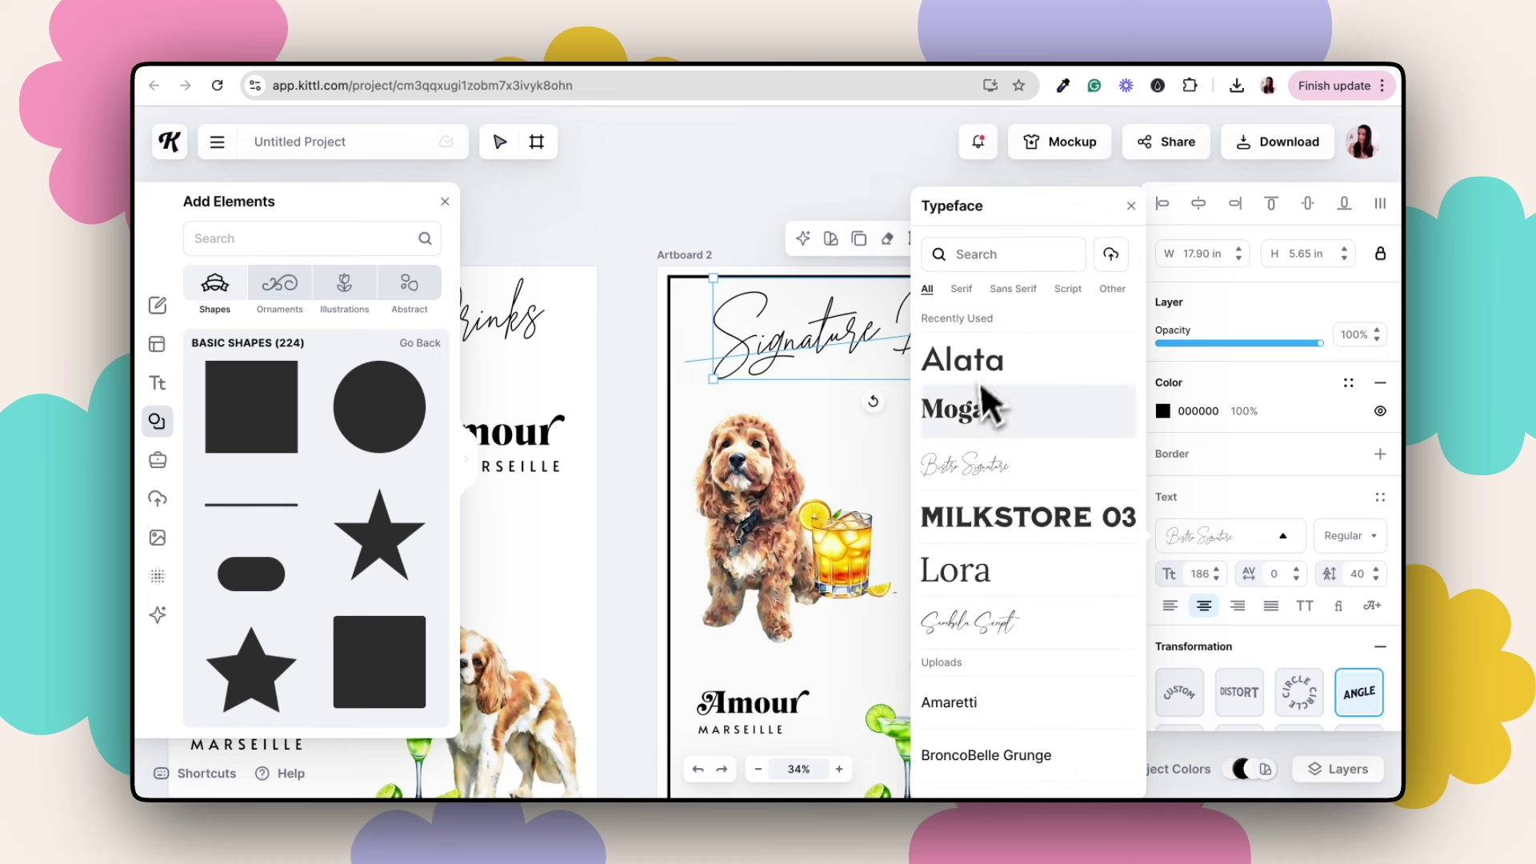
click(983, 416)
click(712, 191)
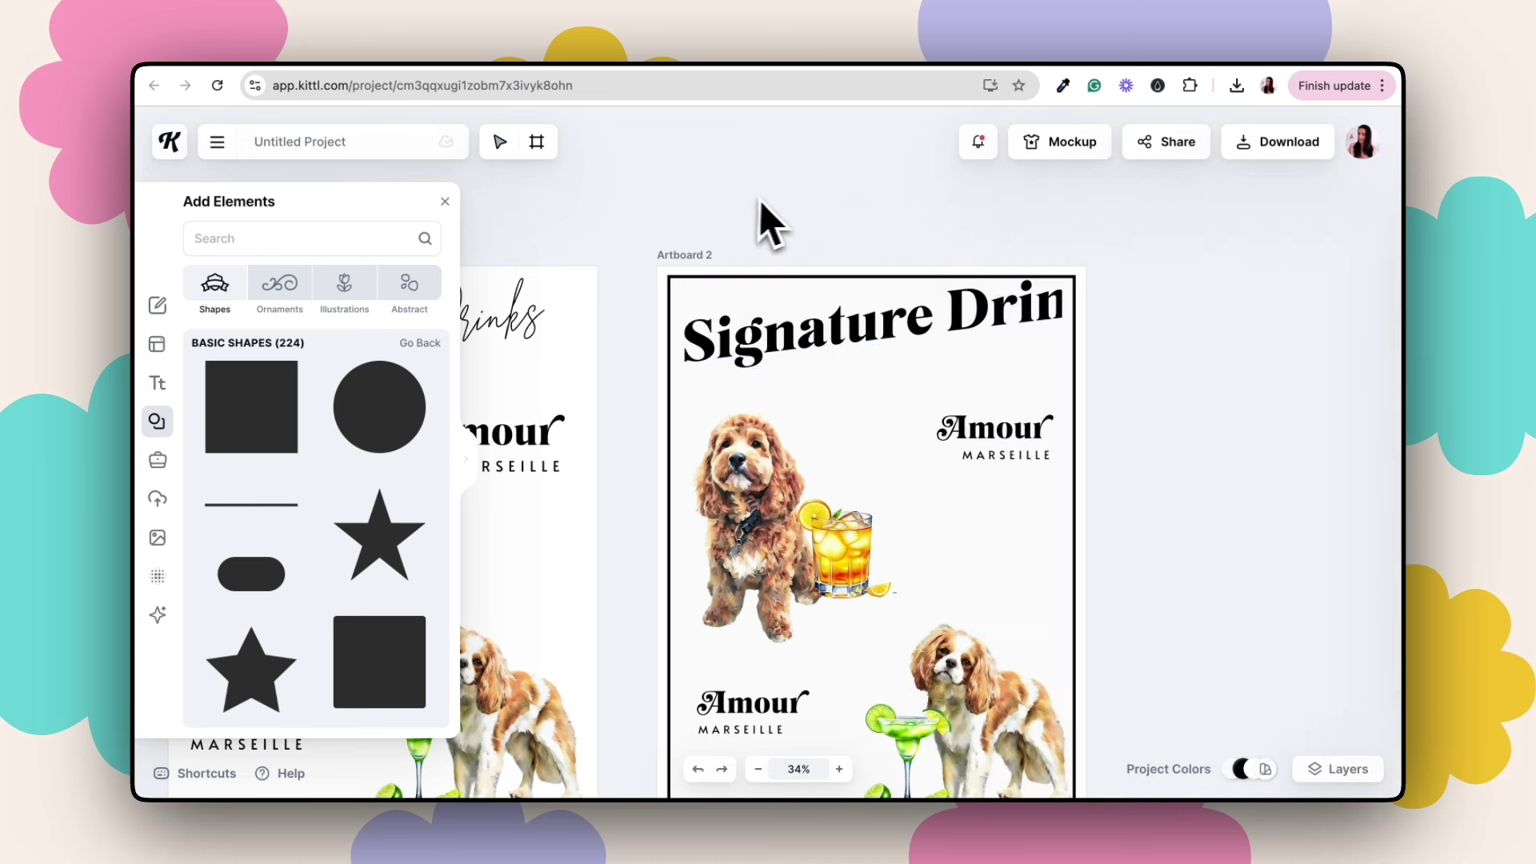
- Remove the title's Angle transformation, reduce it to font size 122 and centre it inside the border
click(871, 324)
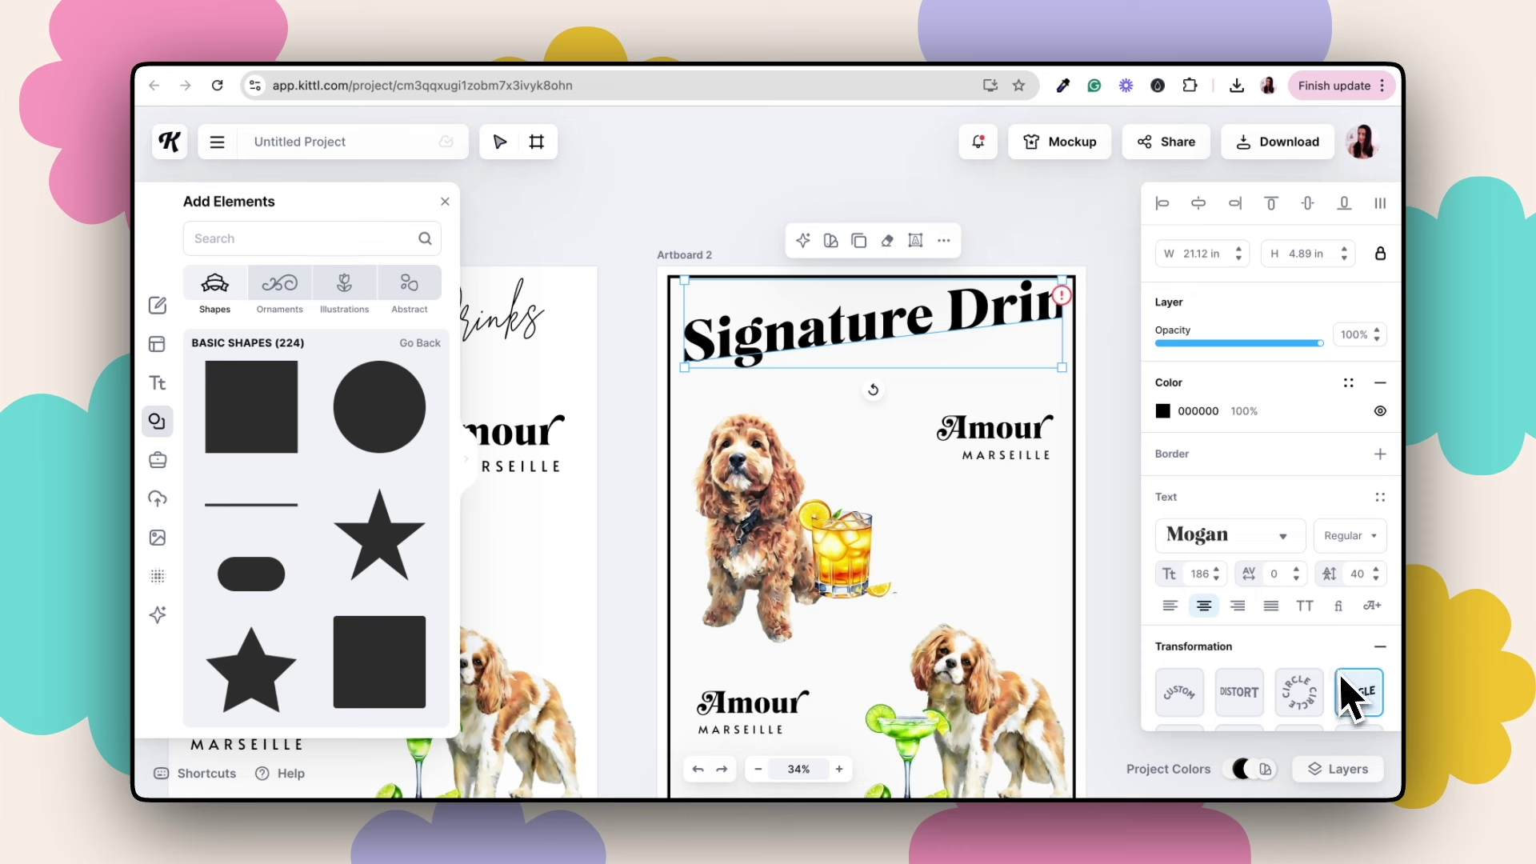
scroll(1344, 693, down, 1)
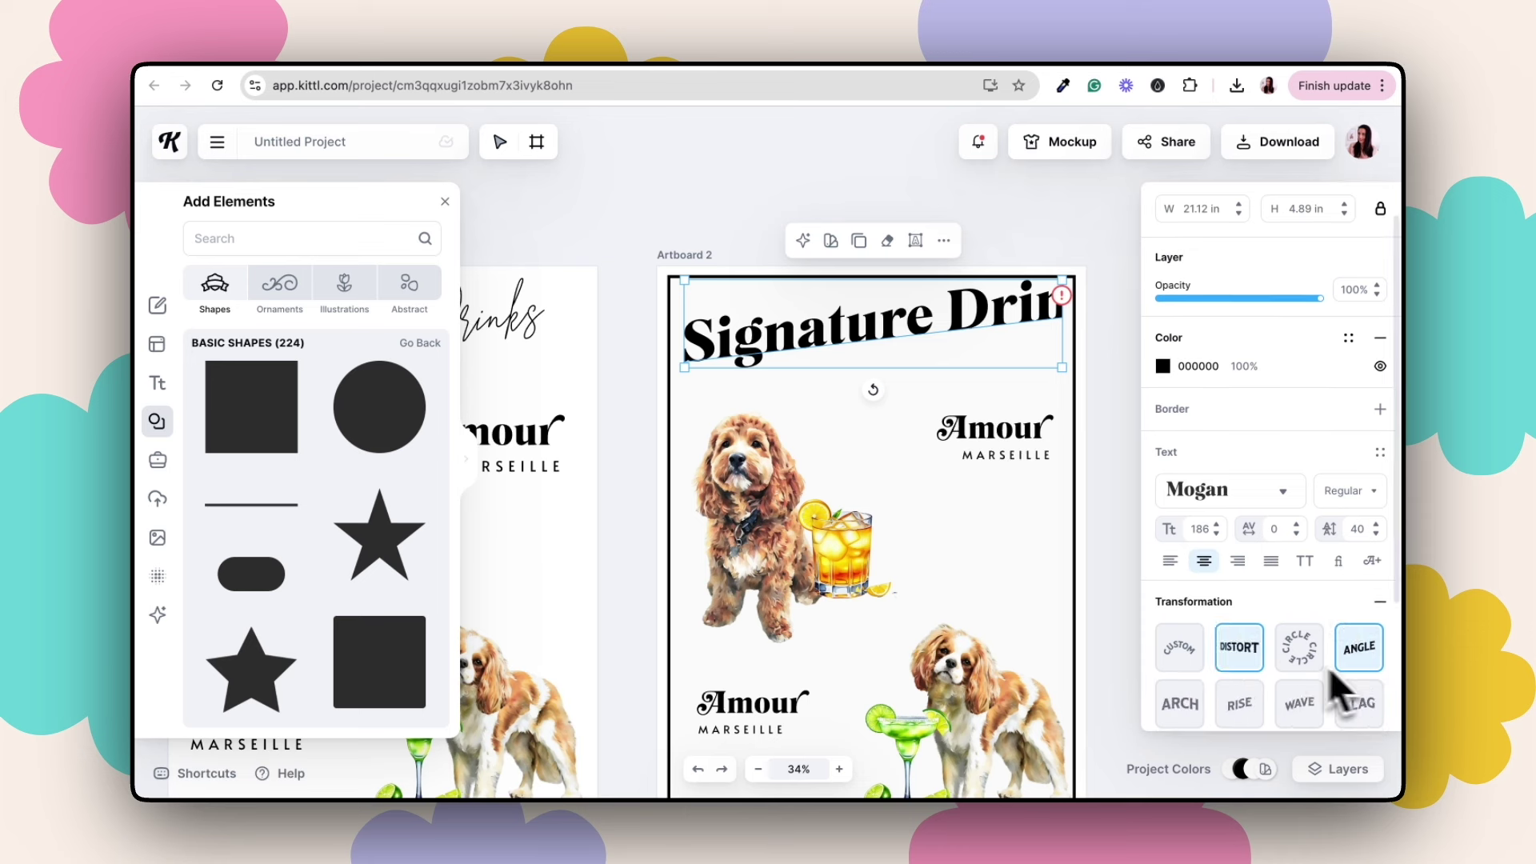
click(1380, 603)
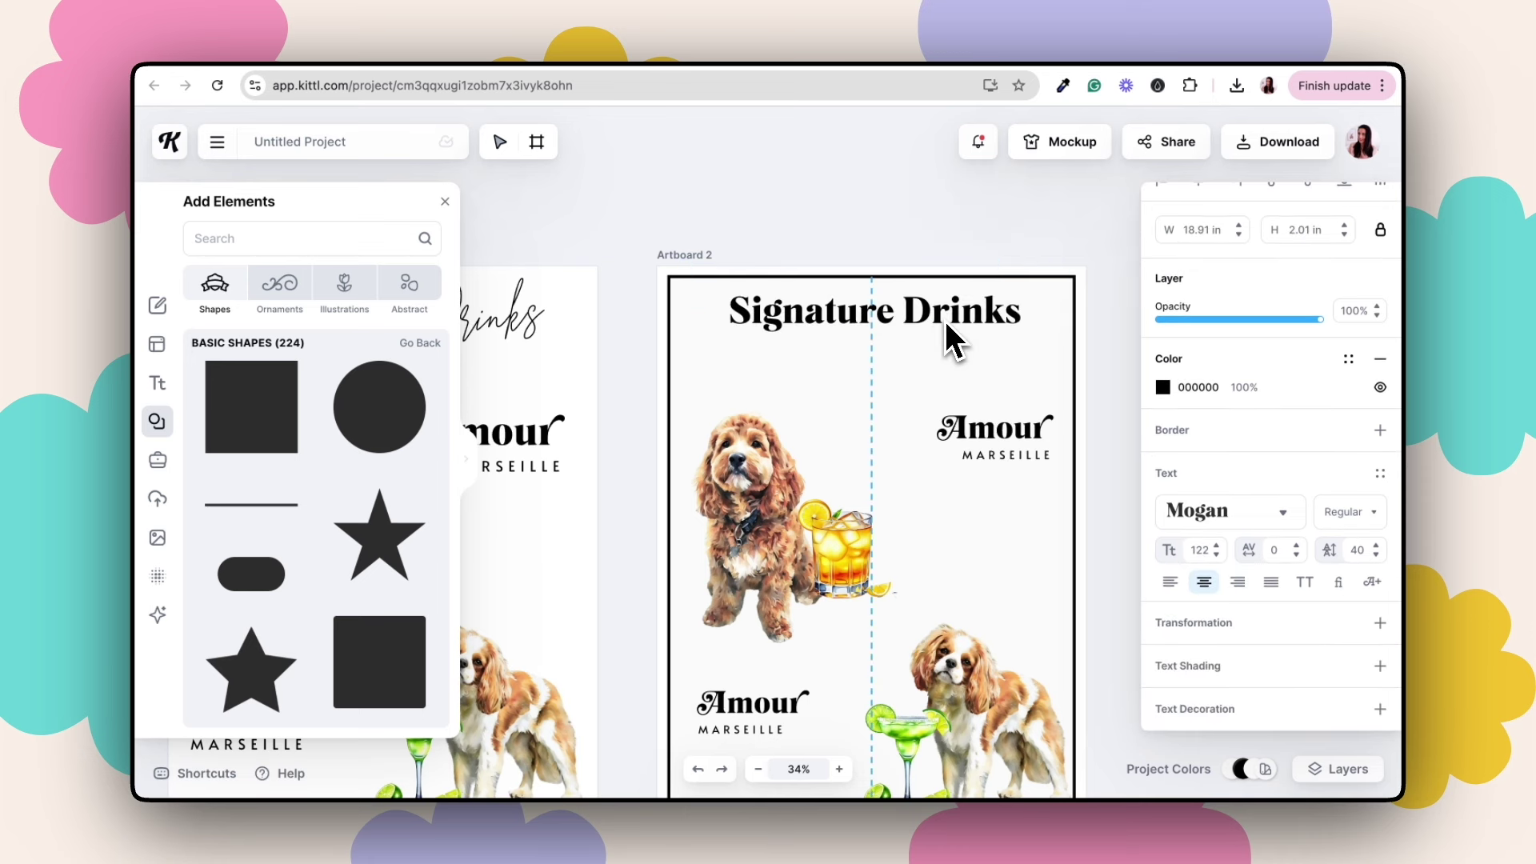
- Reposition the curly brown dog, the orange cocktail and the brown-and-white dog so the pairs sit well inside the border
scroll(937, 348, down, 3)
scroll(936, 348, right, 1)
click(763, 397)
click(805, 439)
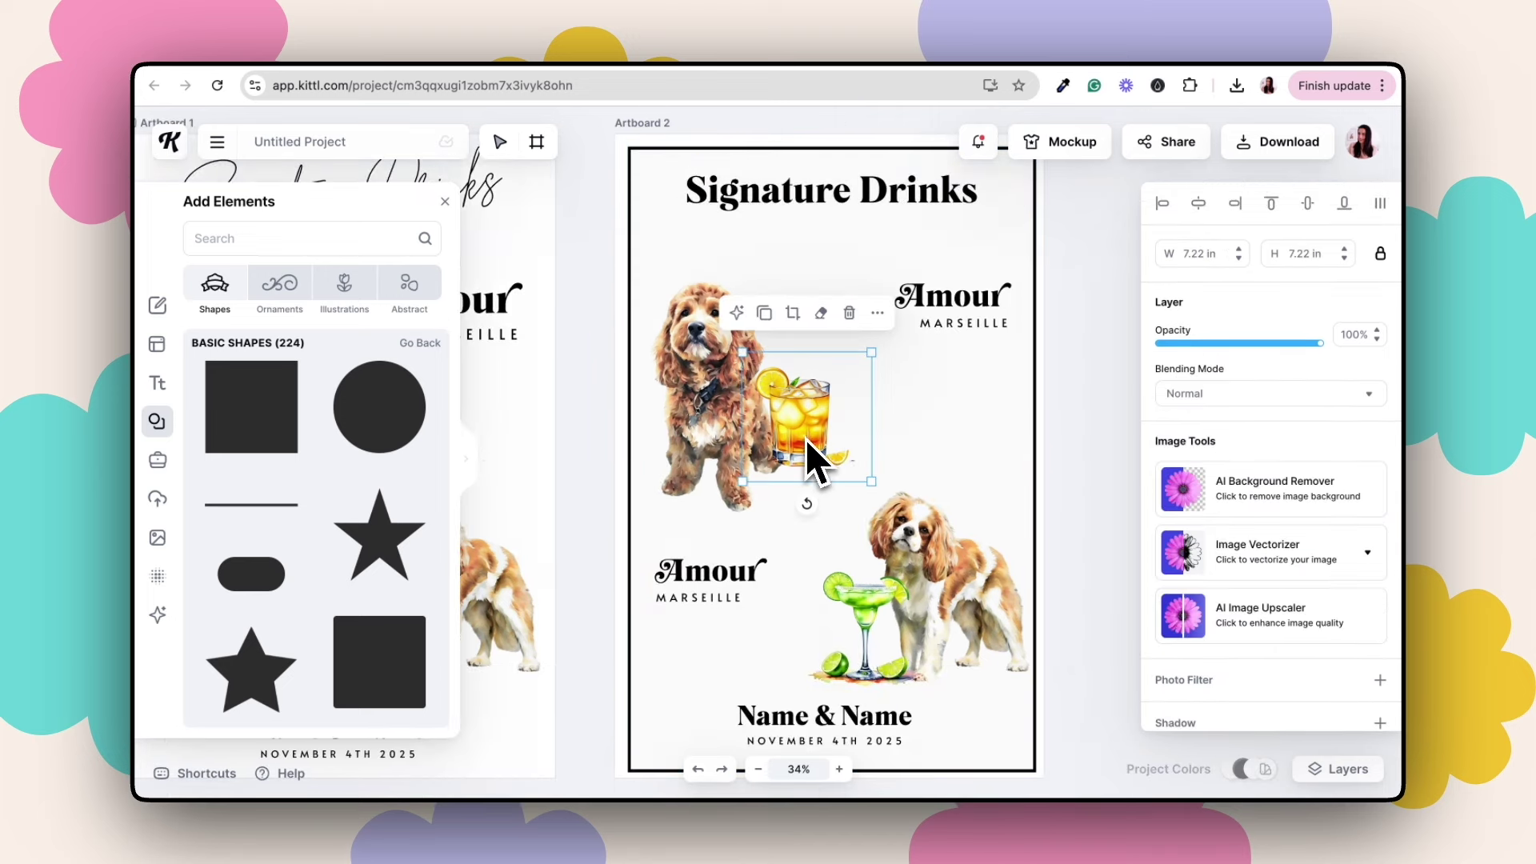
drag(799, 449, 807, 467)
click(805, 464)
click(896, 611)
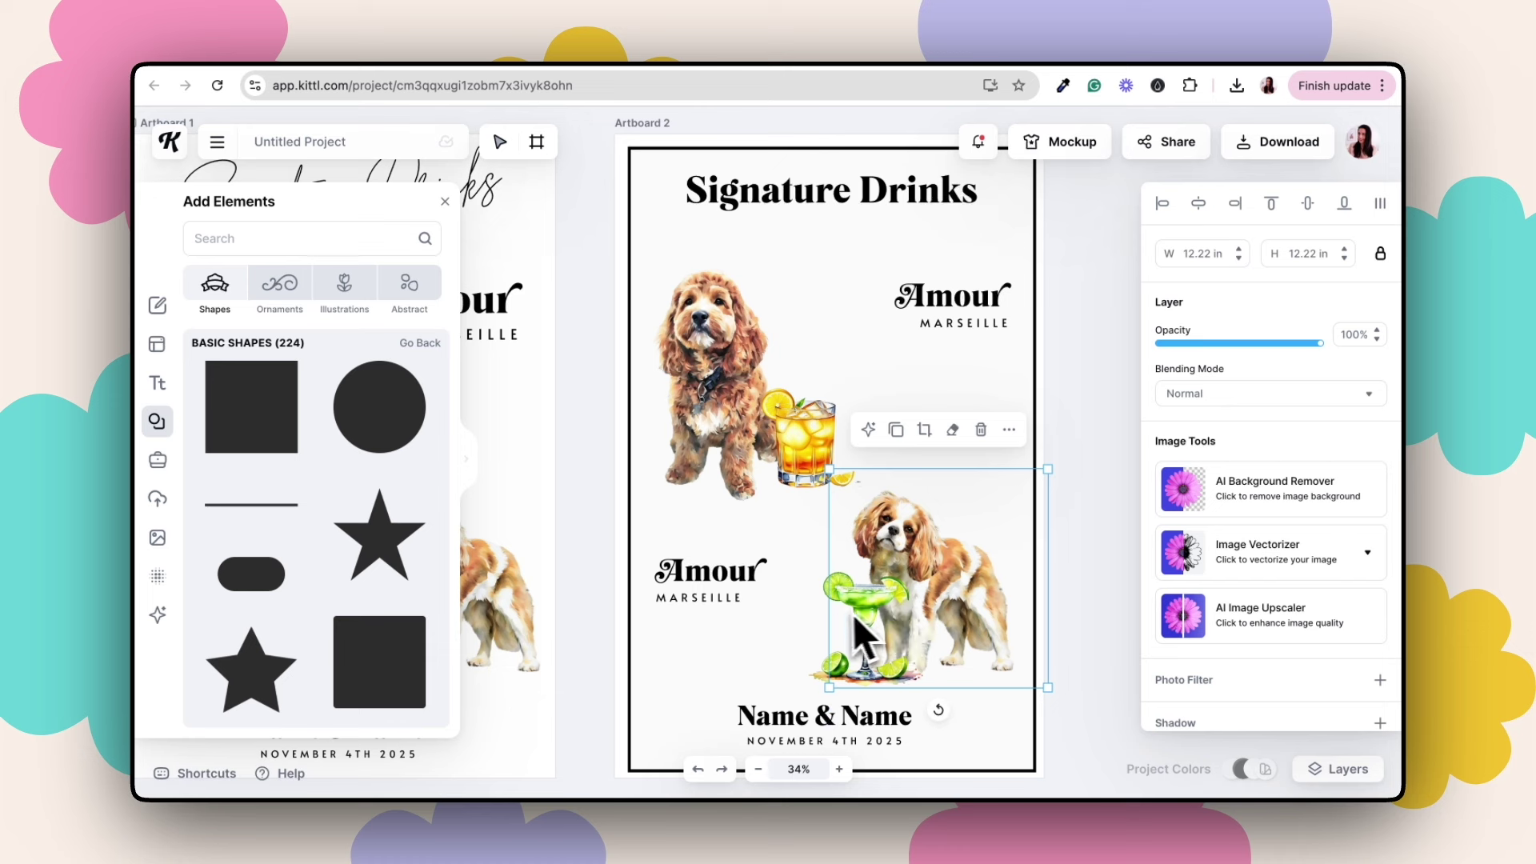
click(824, 600)
click(1073, 501)
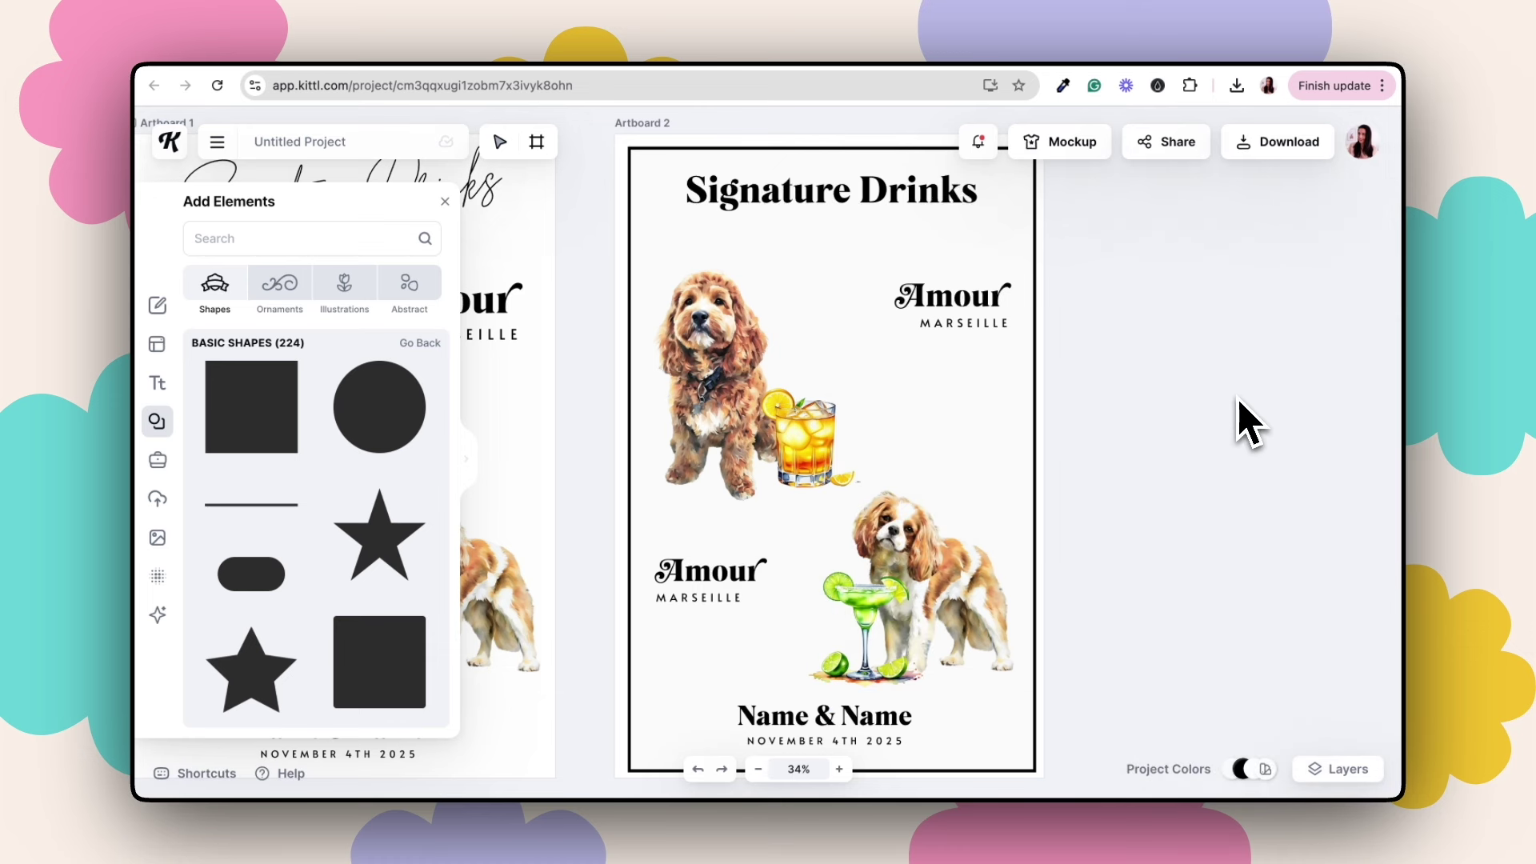
- Replace the "Amour" text beside the curly brown dog with "The Bonnie" and widen its box to fit one line
click(937, 305)
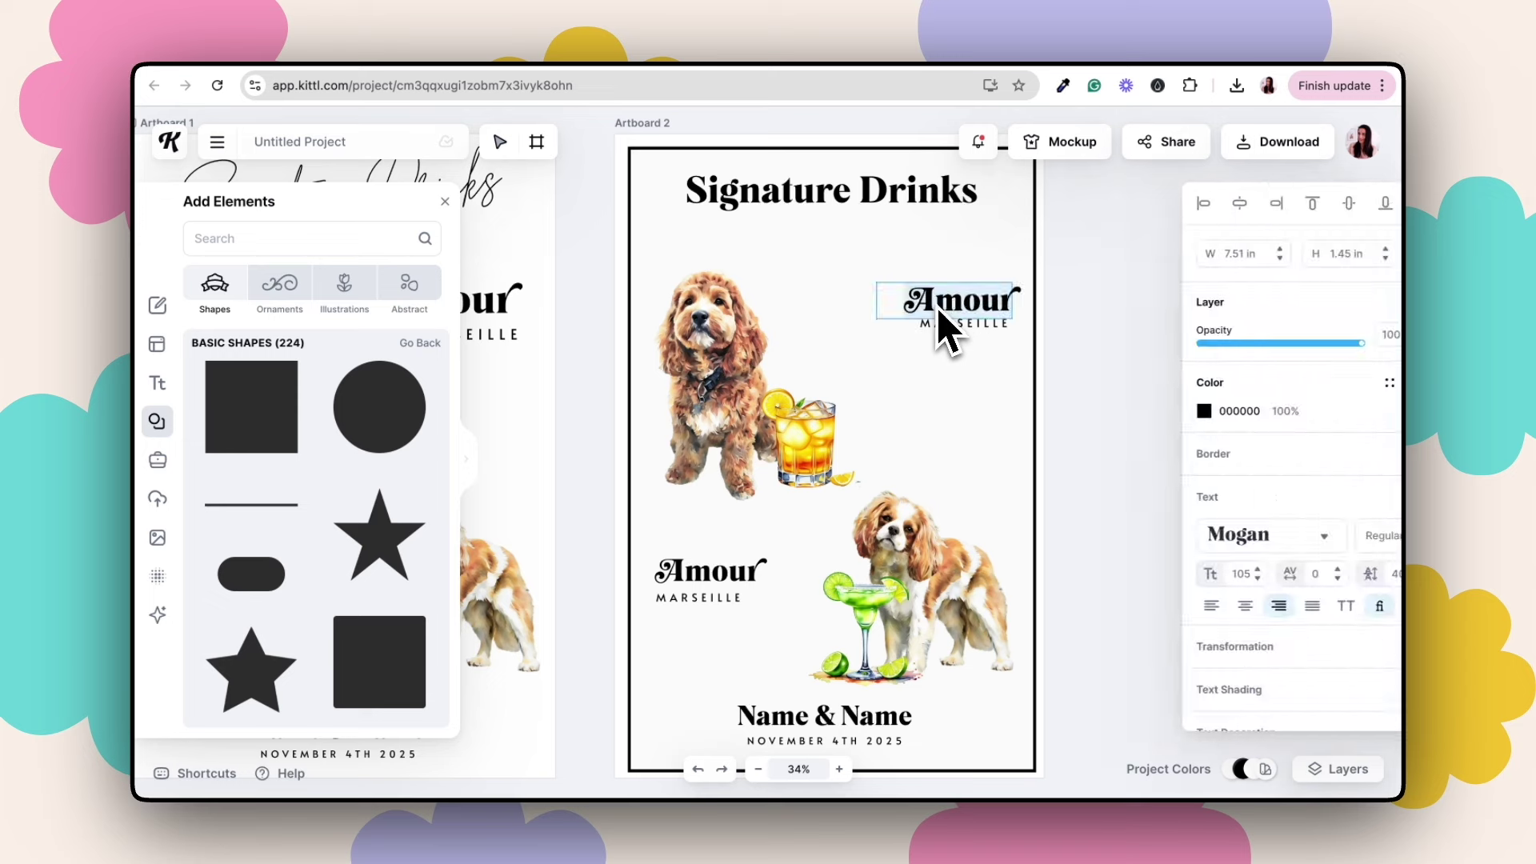
text(The Bonnie)
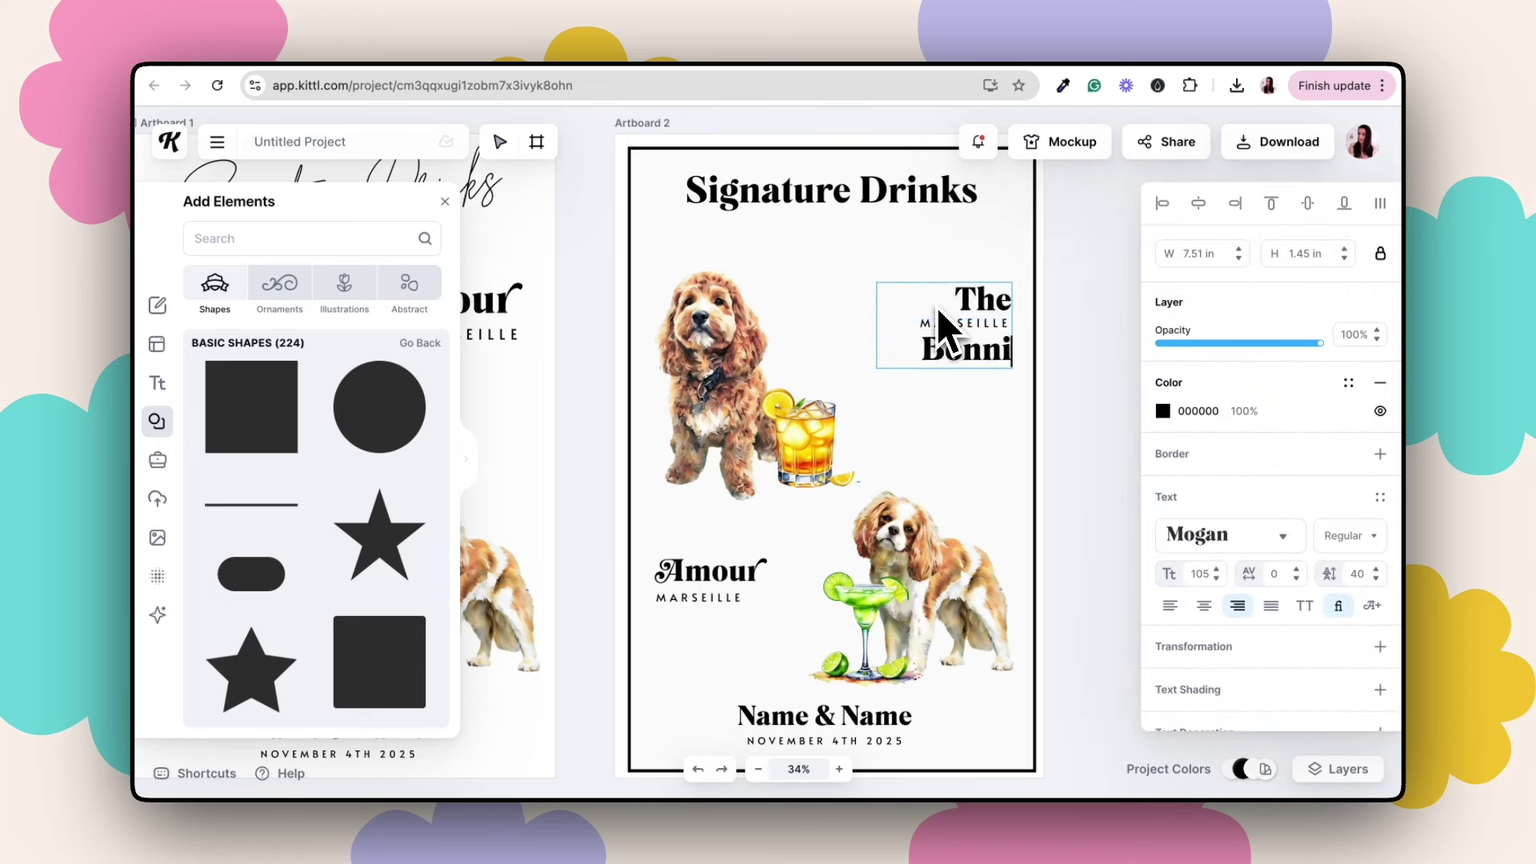
key(Escape)
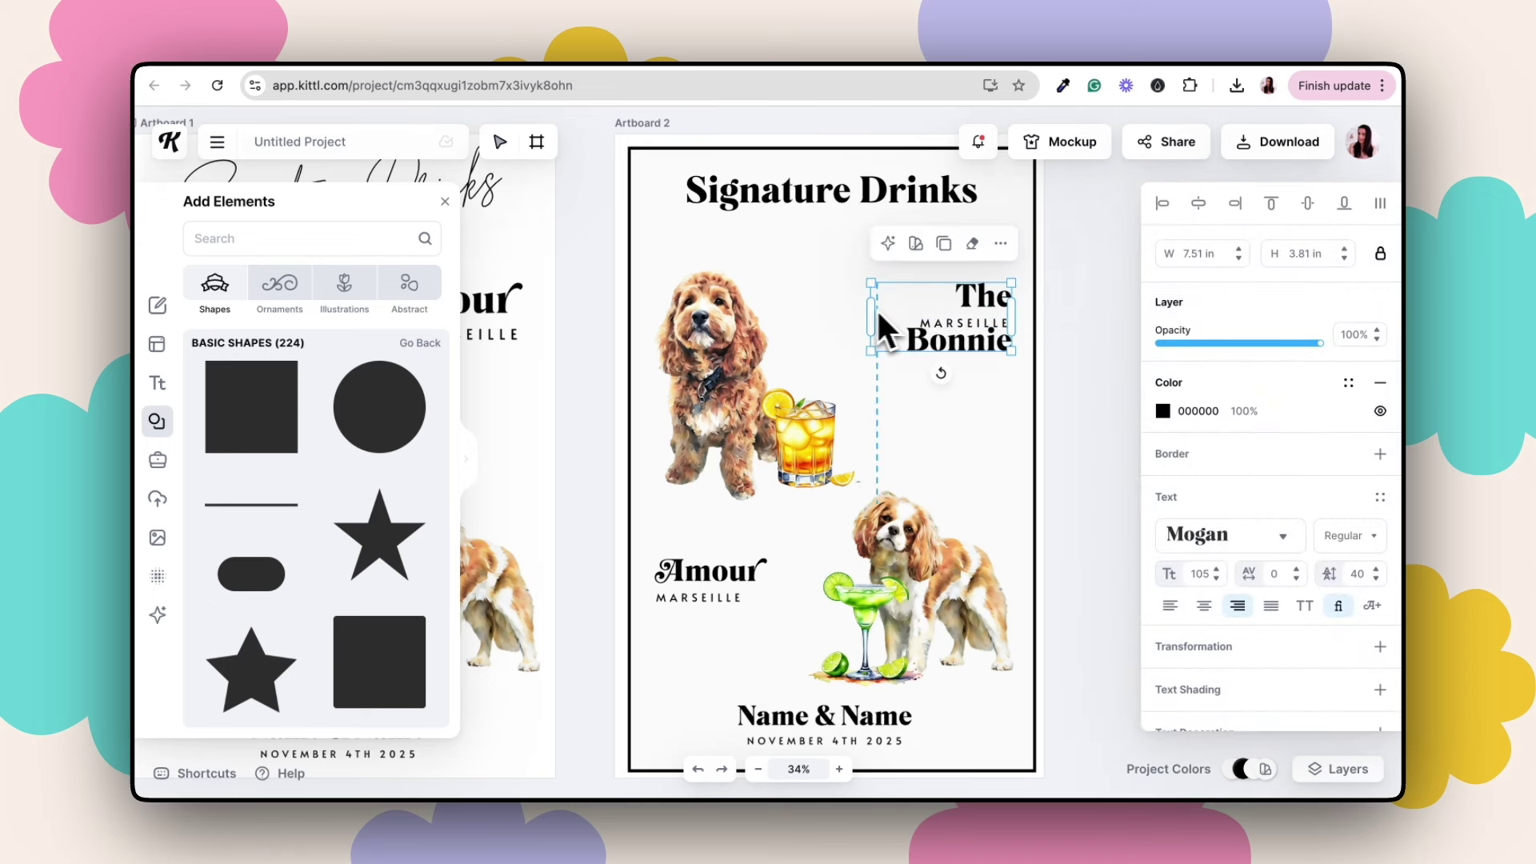
drag(878, 326, 838, 313)
click(978, 368)
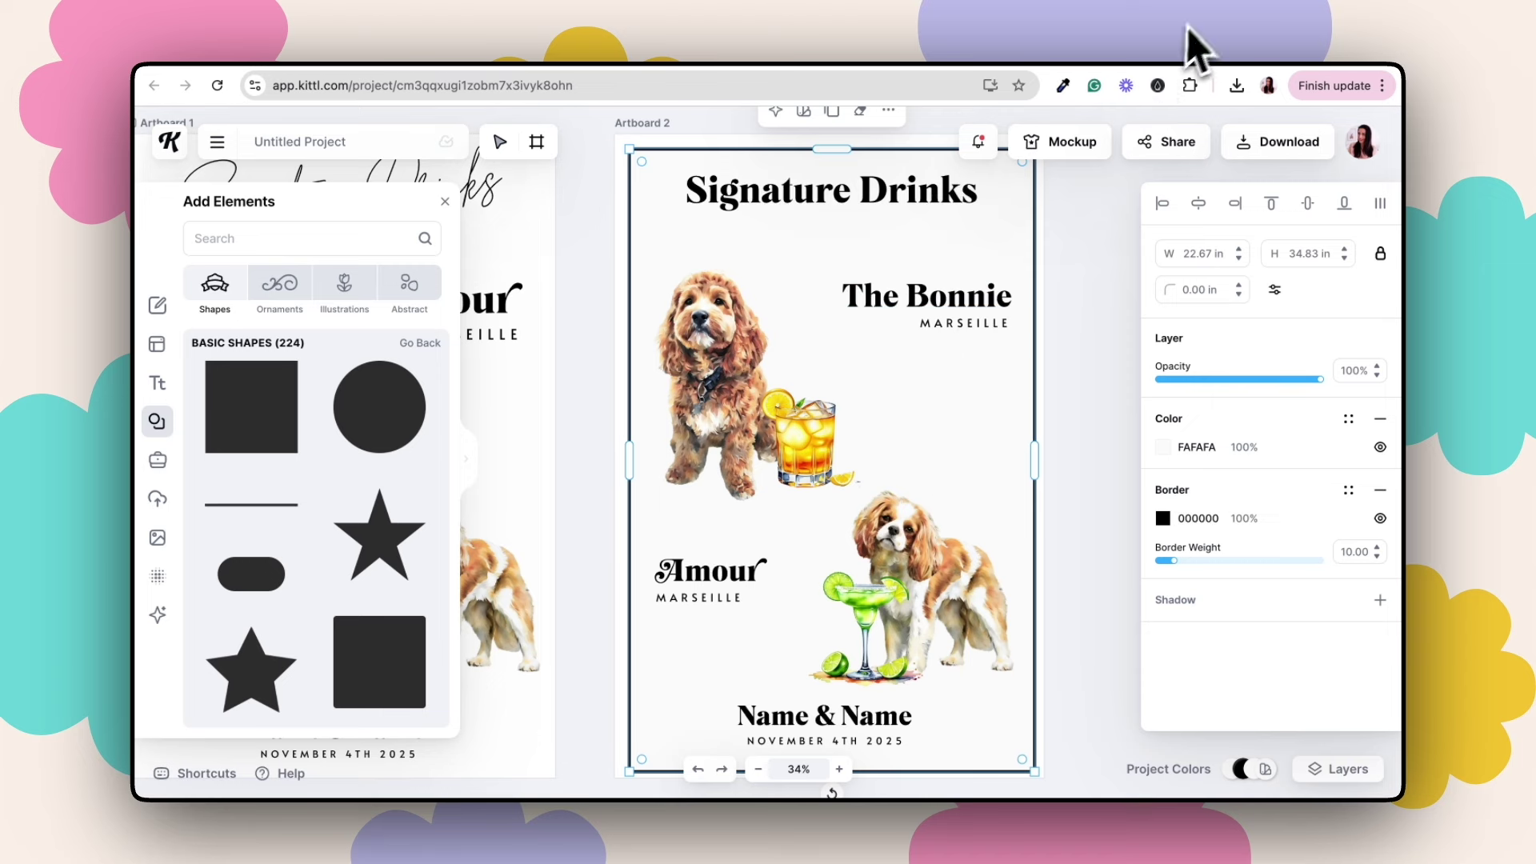
- Switch to the Notion wedding sign guide, copy the Whiskey Sour ingredients from its cocktail list and return to the Kittl project
click(1134, 63)
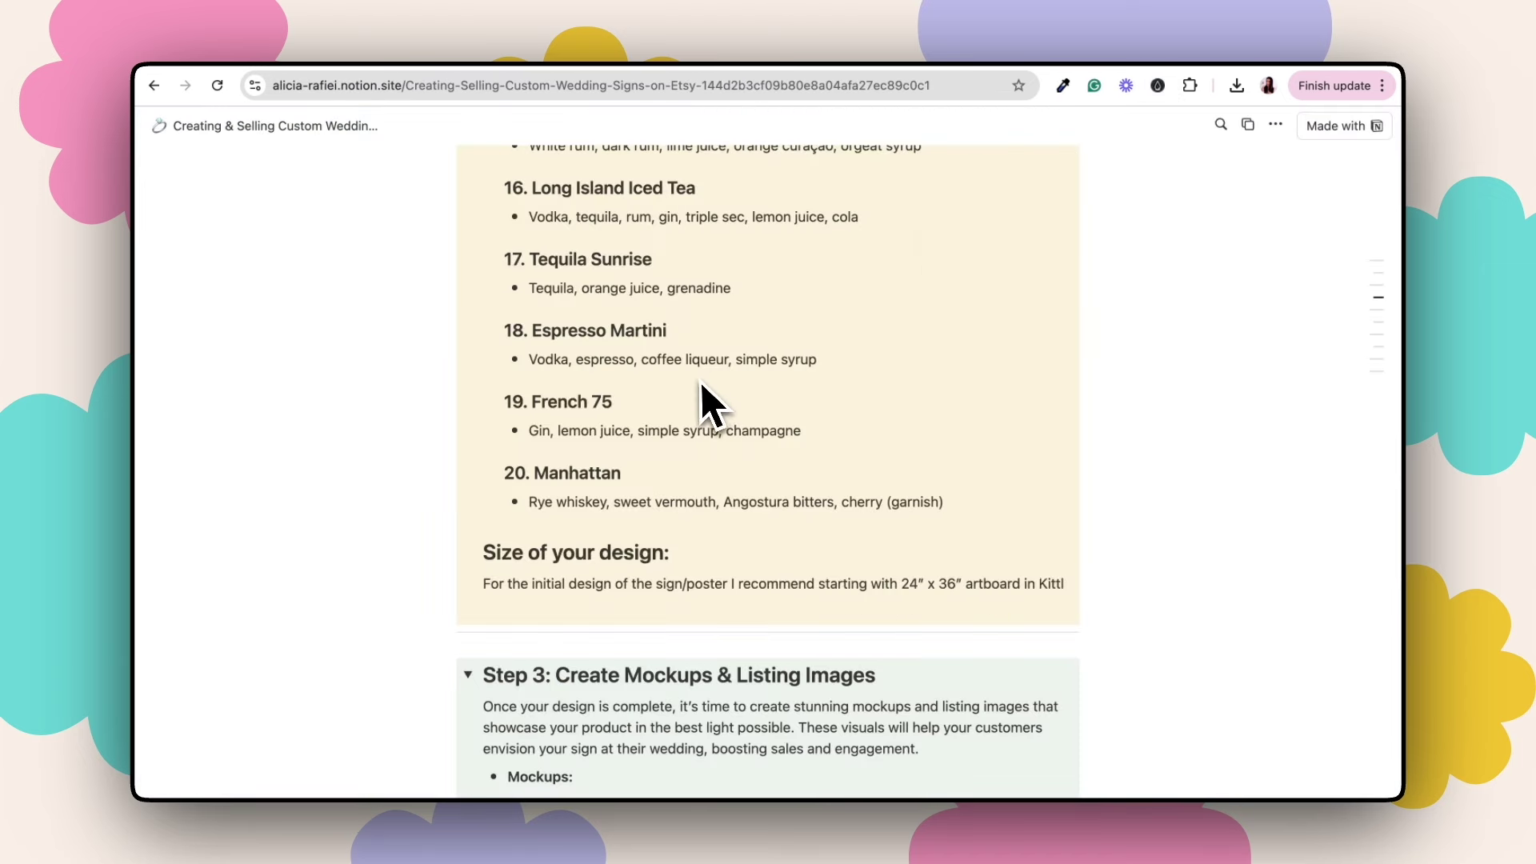
scroll(704, 396, up, 8)
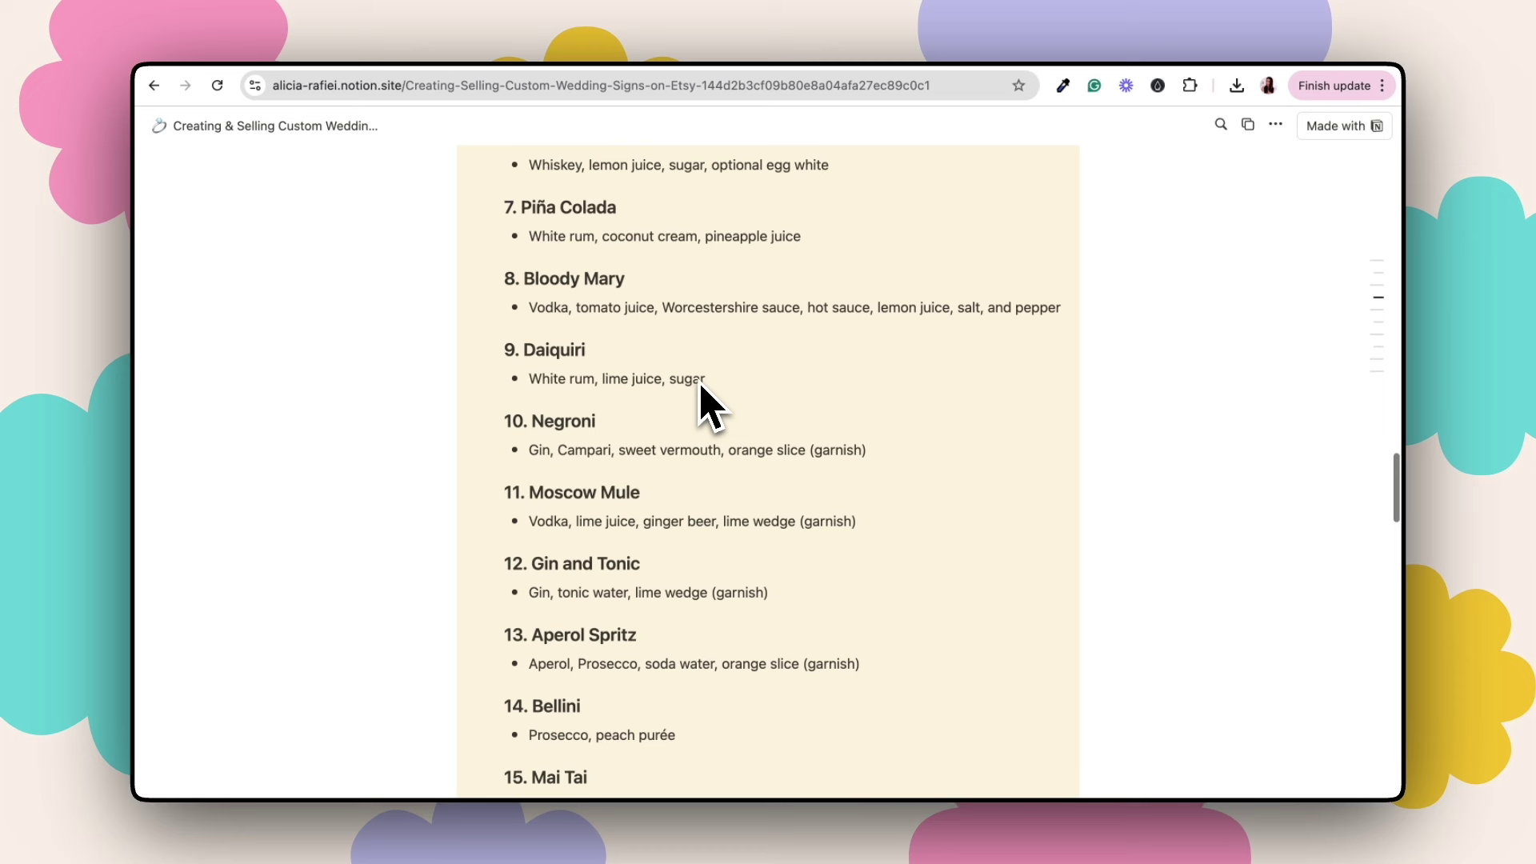
scroll(711, 408, up, 3)
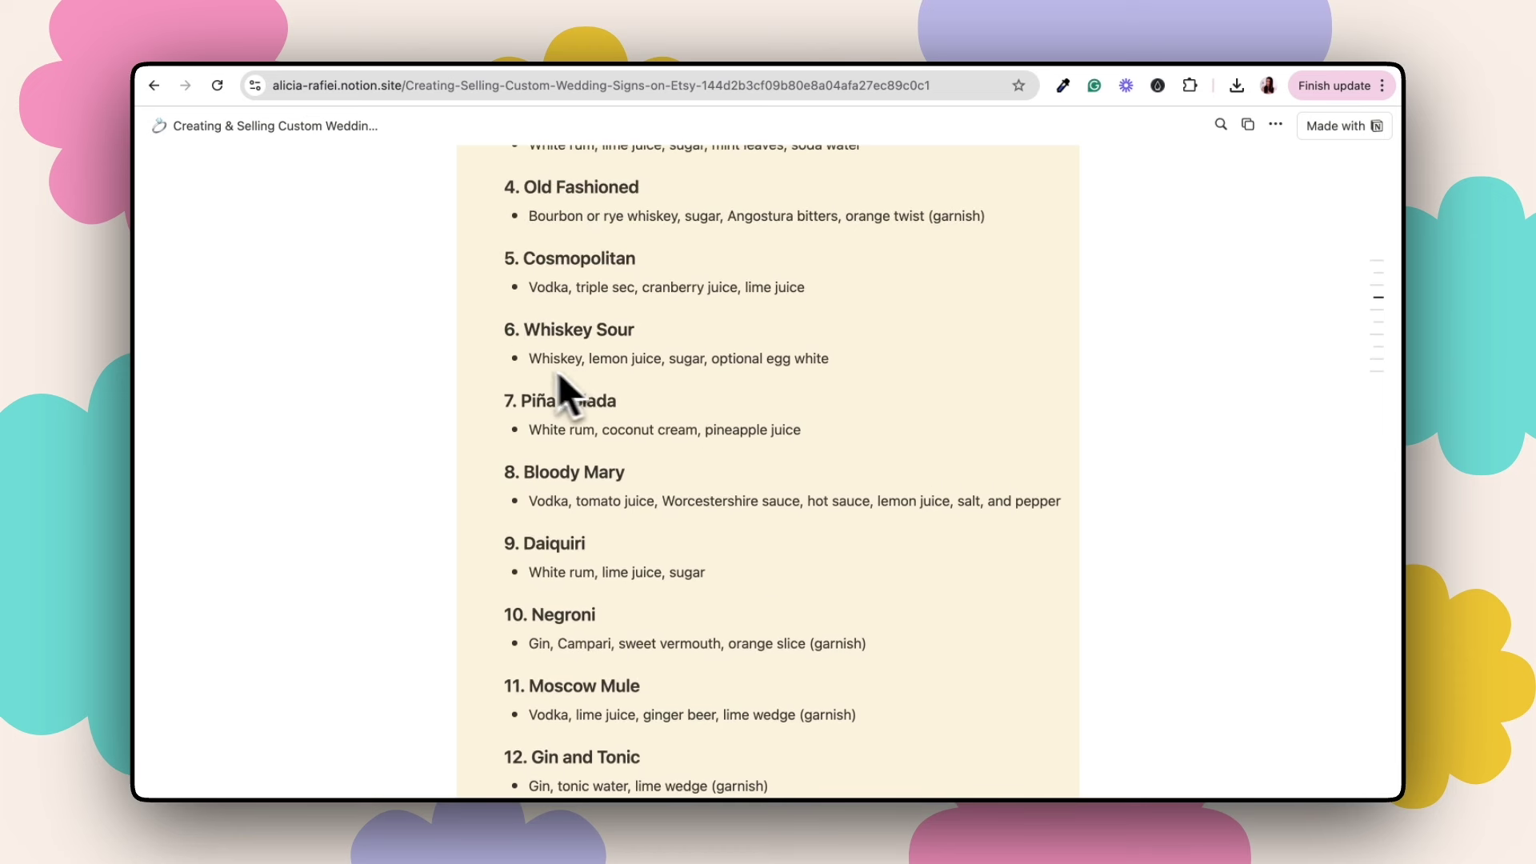
drag(561, 372, 825, 374)
key(super+c)
click(1097, 50)
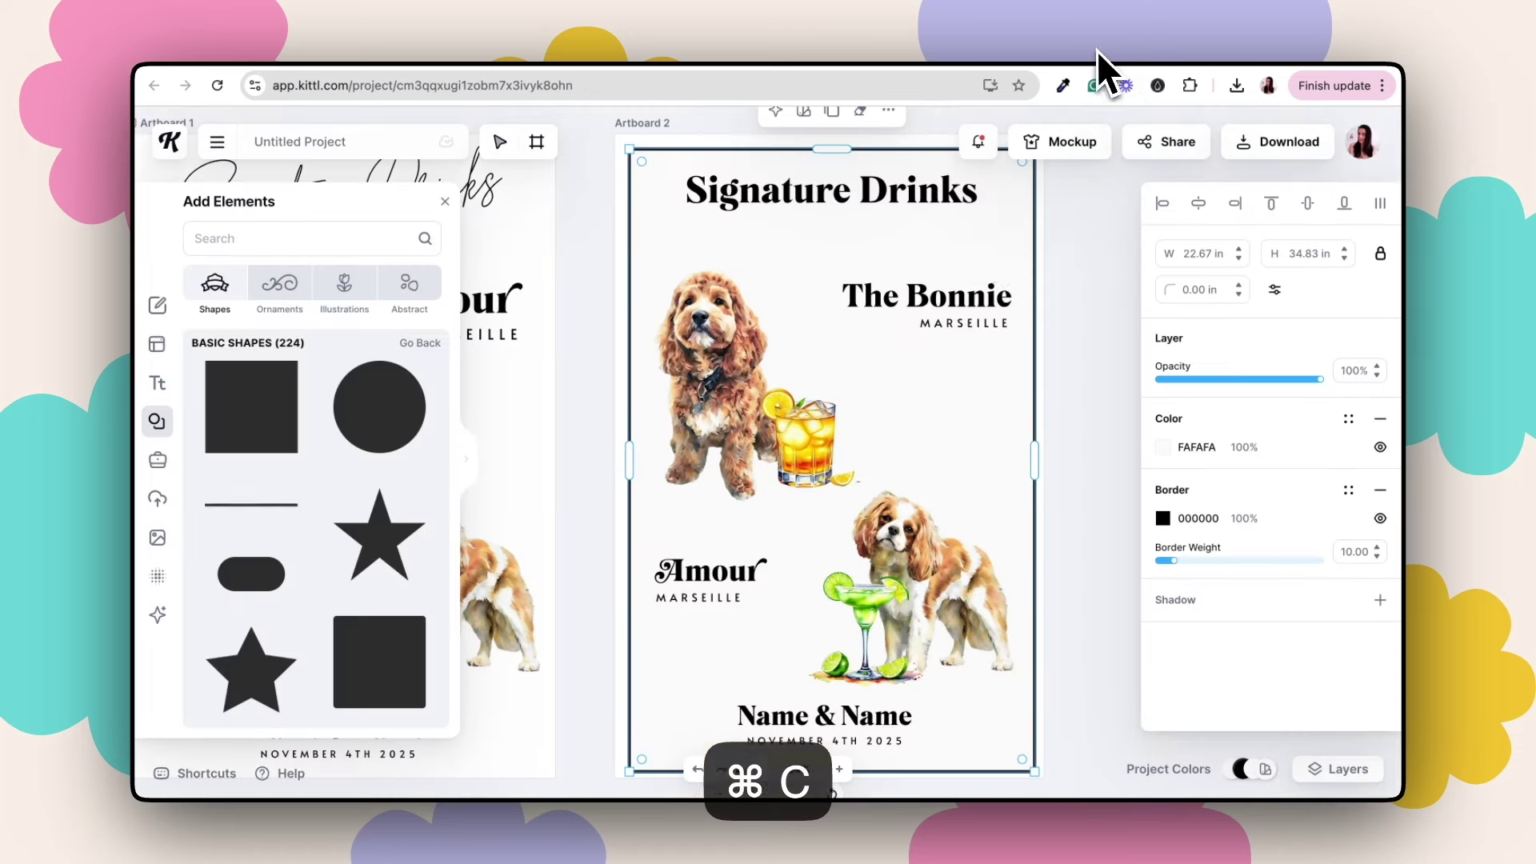
- Replace "MARSEILLE" under "The Bonnie" with the copied Whiskey Sour ingredients and widen the text box to about 8.85 in
click(955, 327)
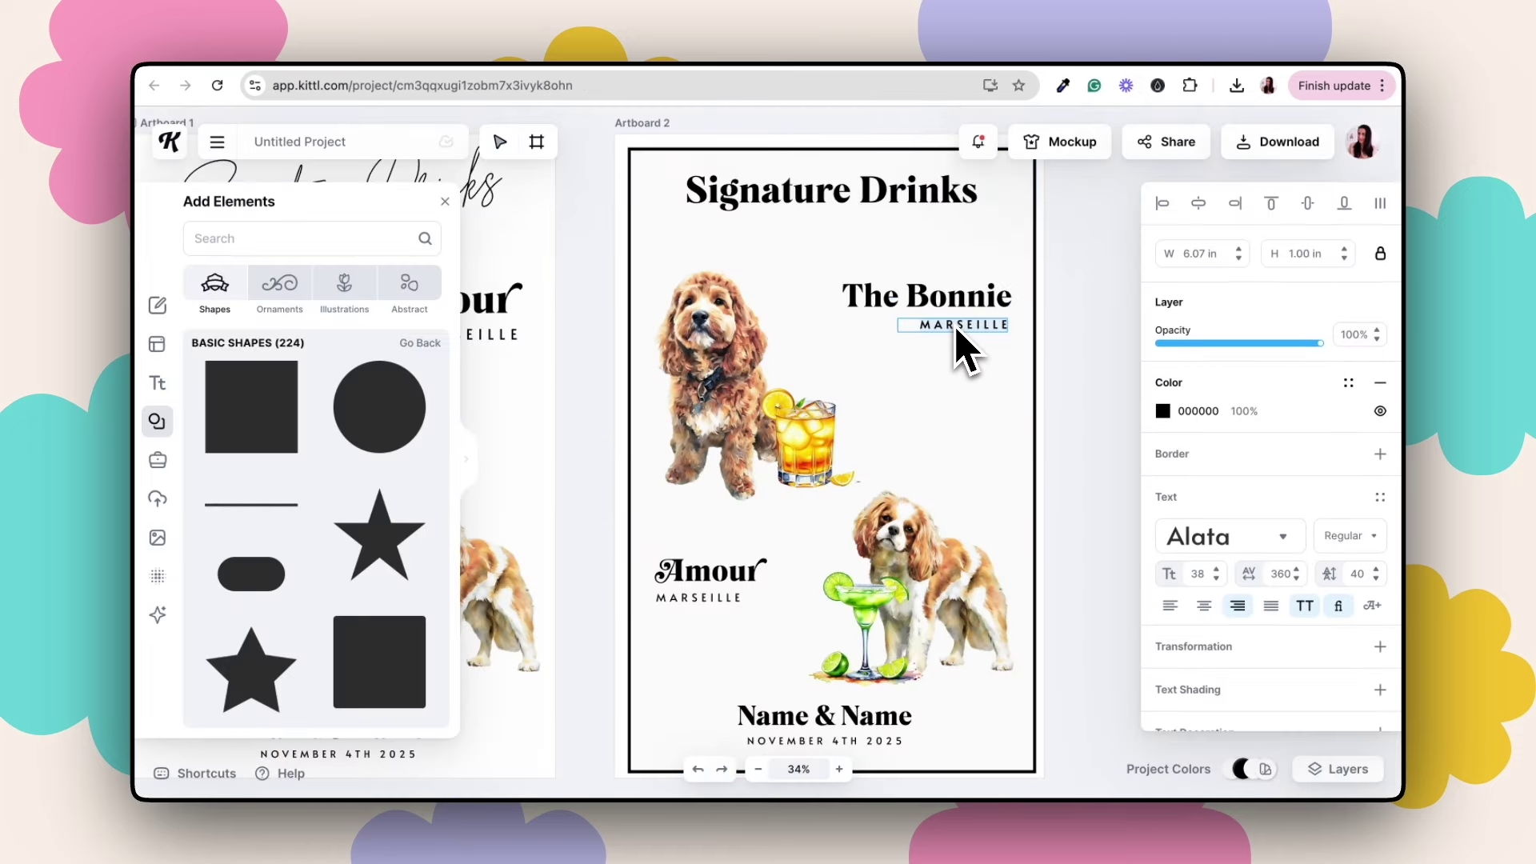
key(super+v)
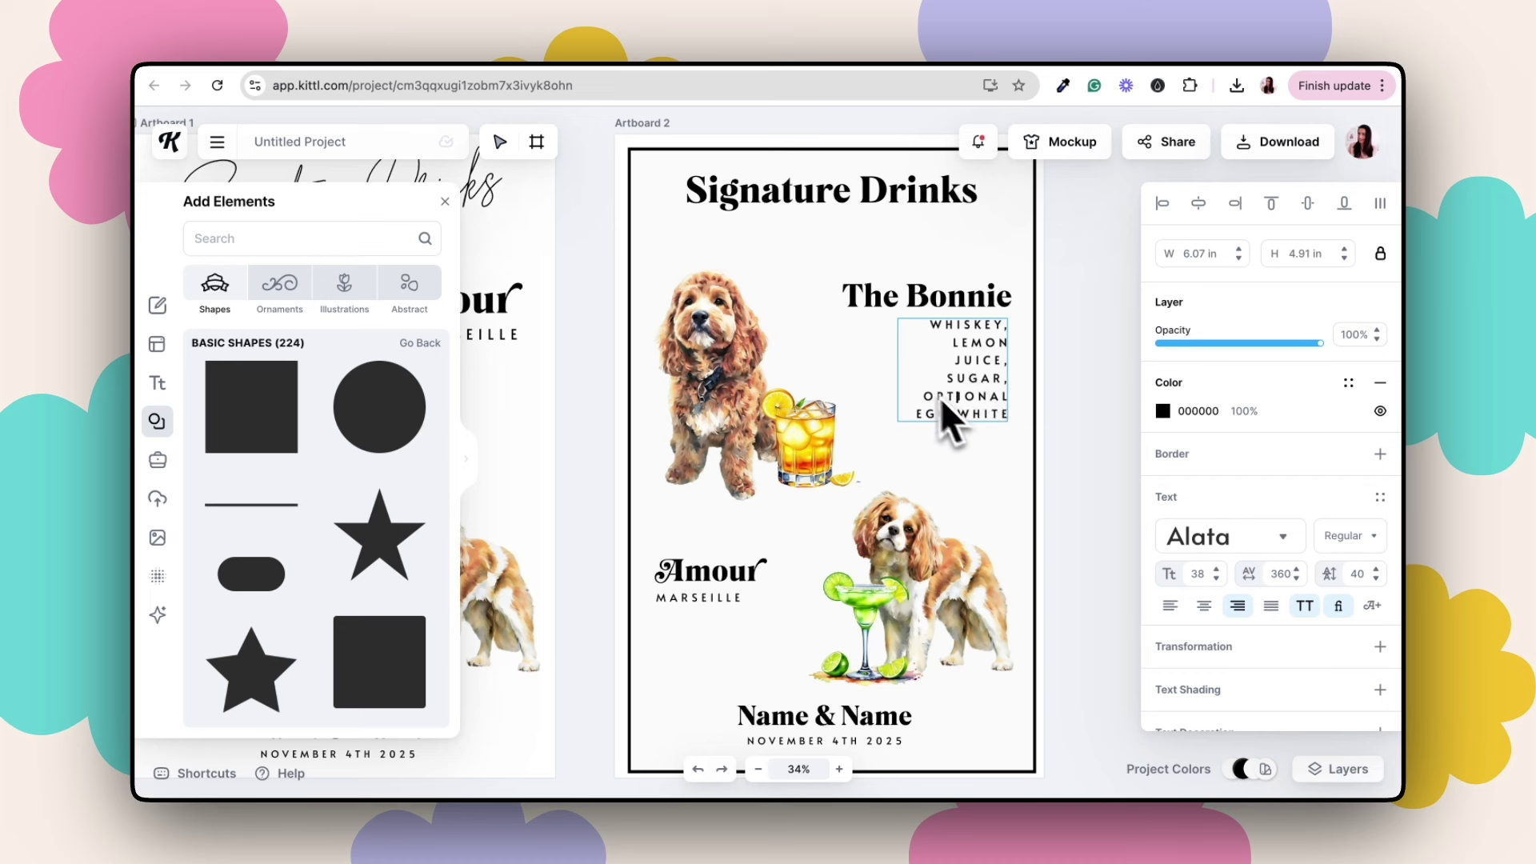
key(Escape)
drag(899, 364, 849, 365)
key(Escape)
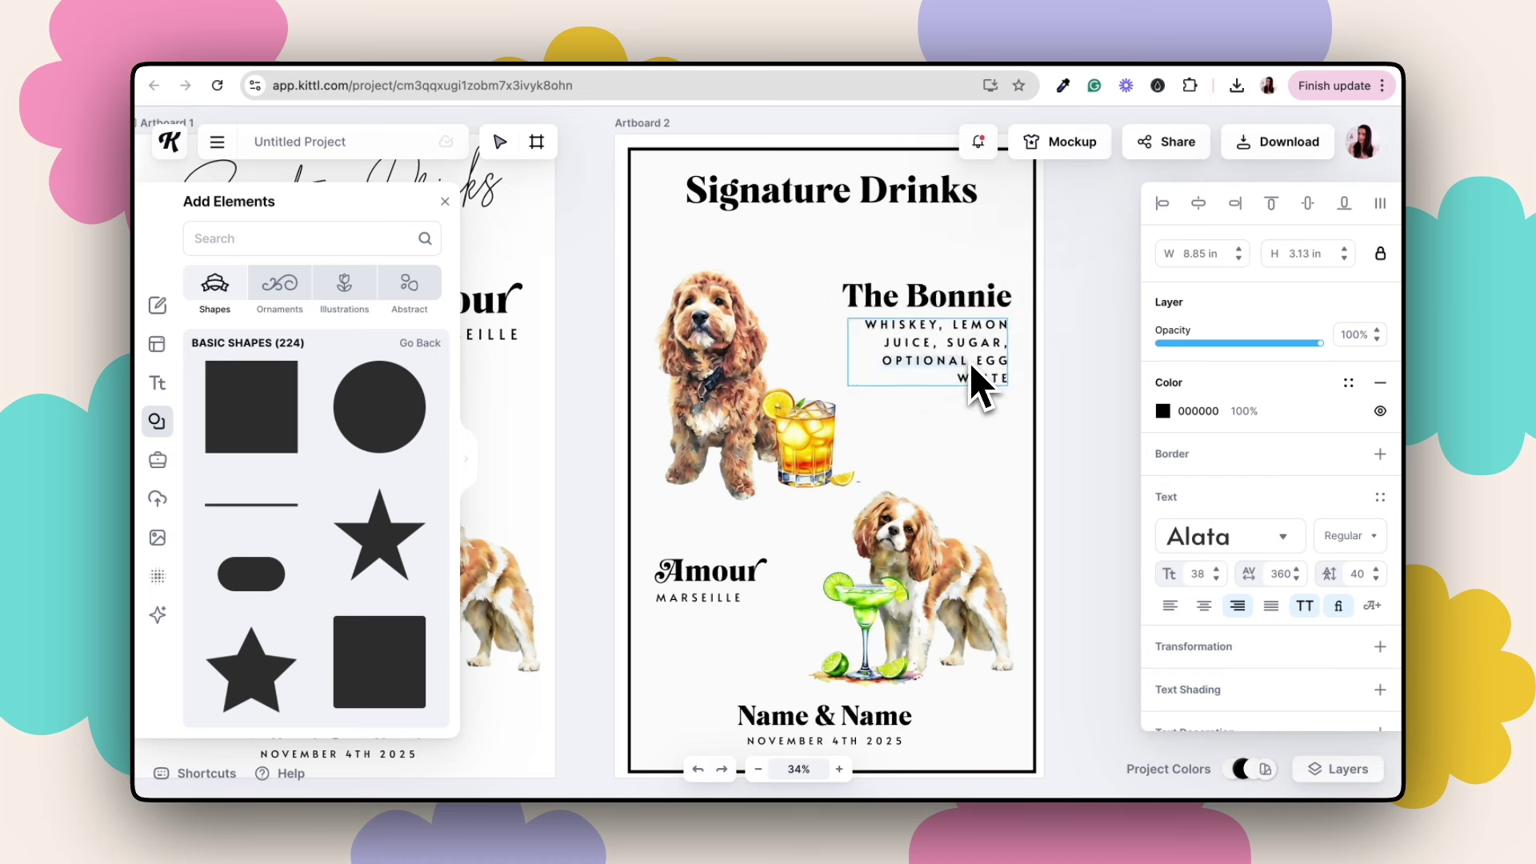
- Delete the word "optional" from the ingredients under "The Bonnie" so the list ends with "egg white"
key(BackSpace)
key(BackSpace)
key(BackSpace)
key(BackSpace)
key(BackSpace)
key(BackSpace)
key(BackSpace)
key(BackSpace)
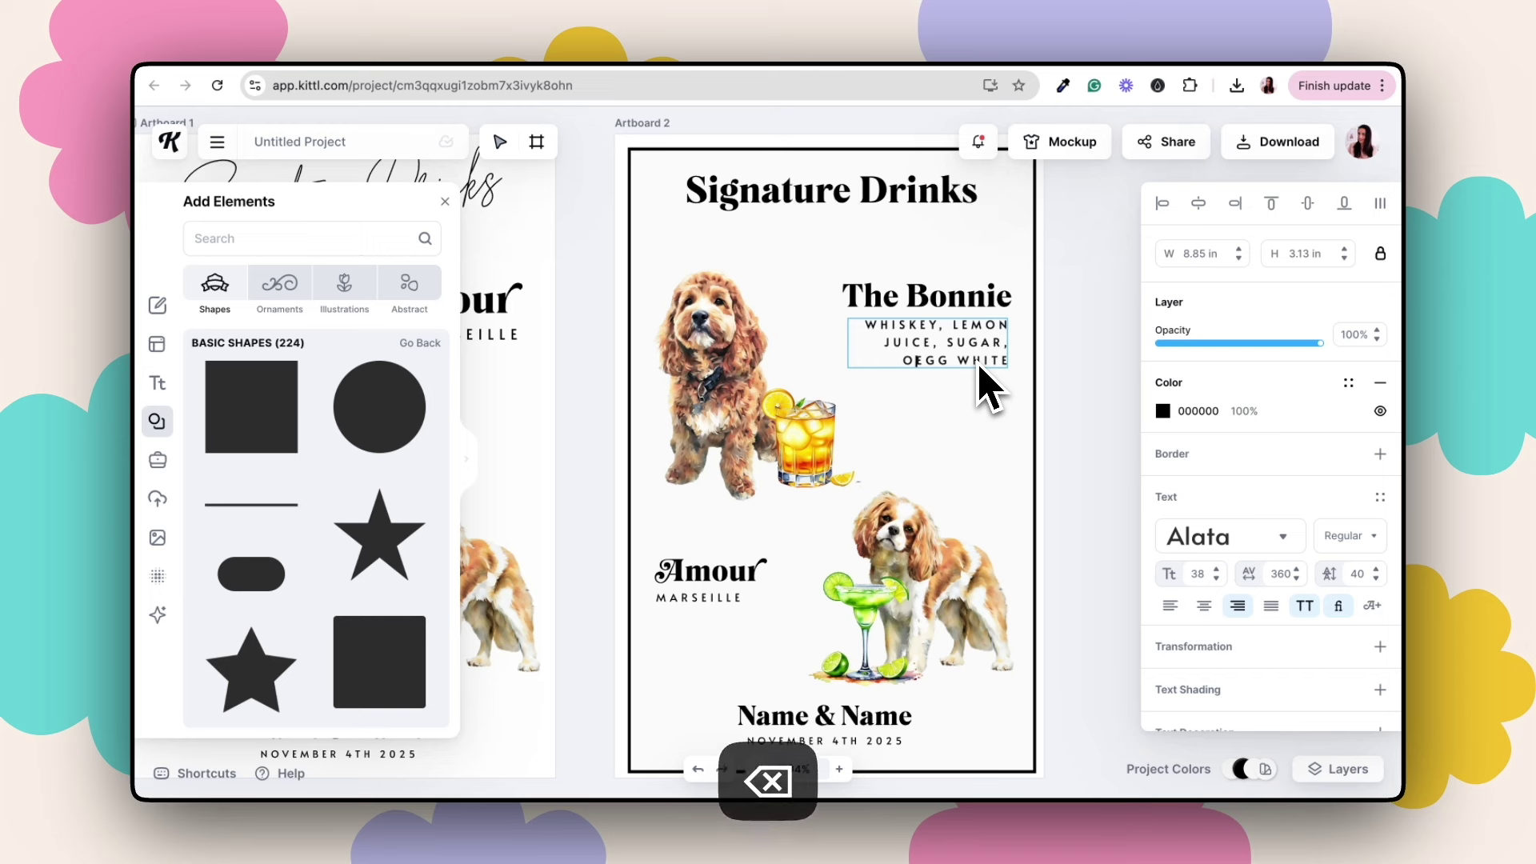
key(Escape)
key(Escape)
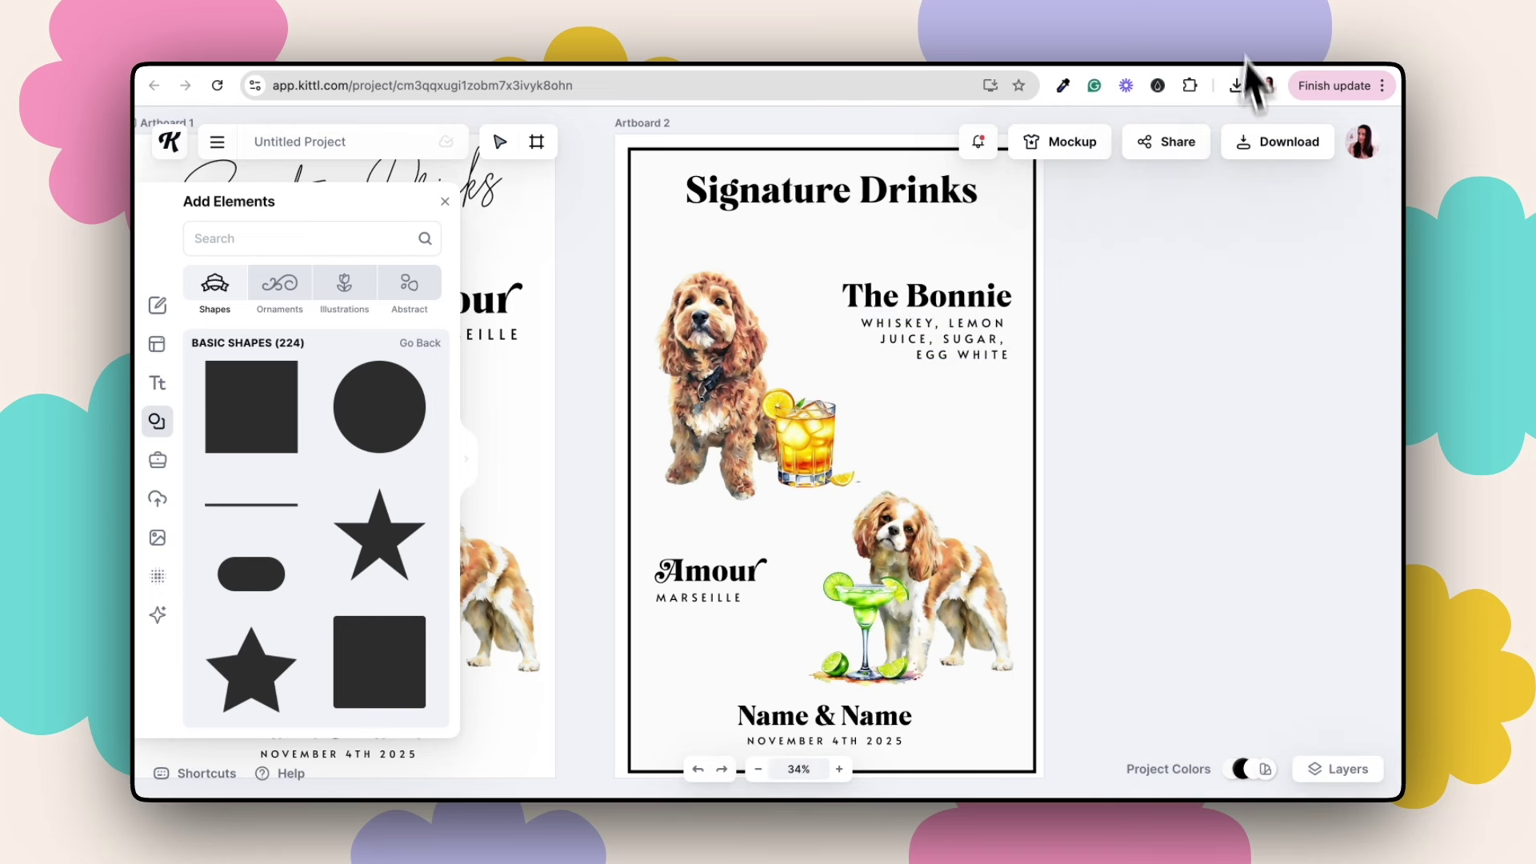
- Copy the Margarita ingredients from the Notion cocktail list and paste them over "MARSEILLE" under "Amour" on Artboard 2 in Kittl
click(1129, 51)
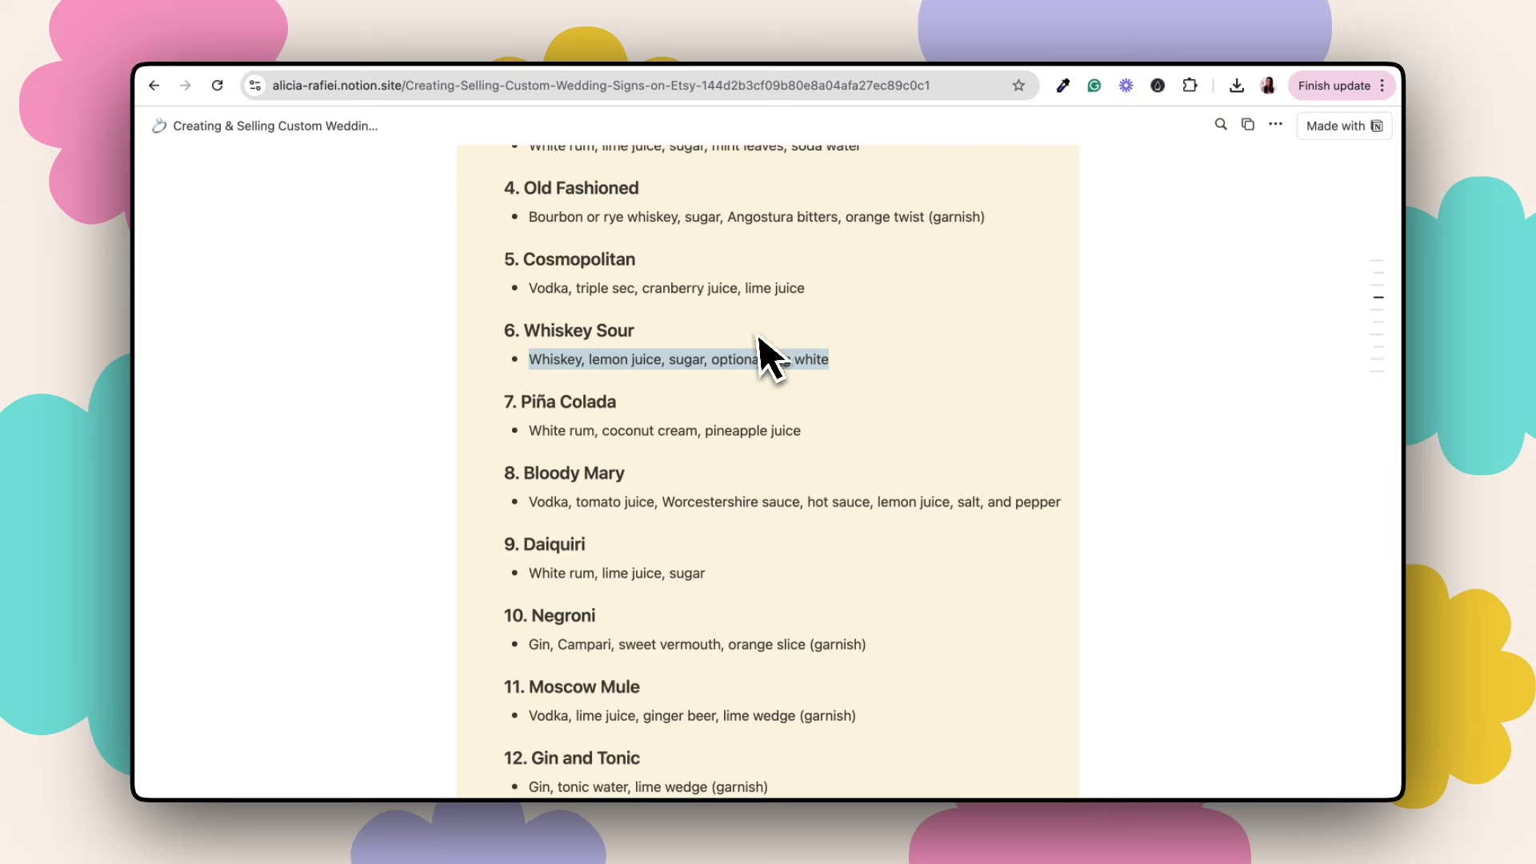
scroll(760, 352, up, 4)
triple_click(800, 285)
key(super+c)
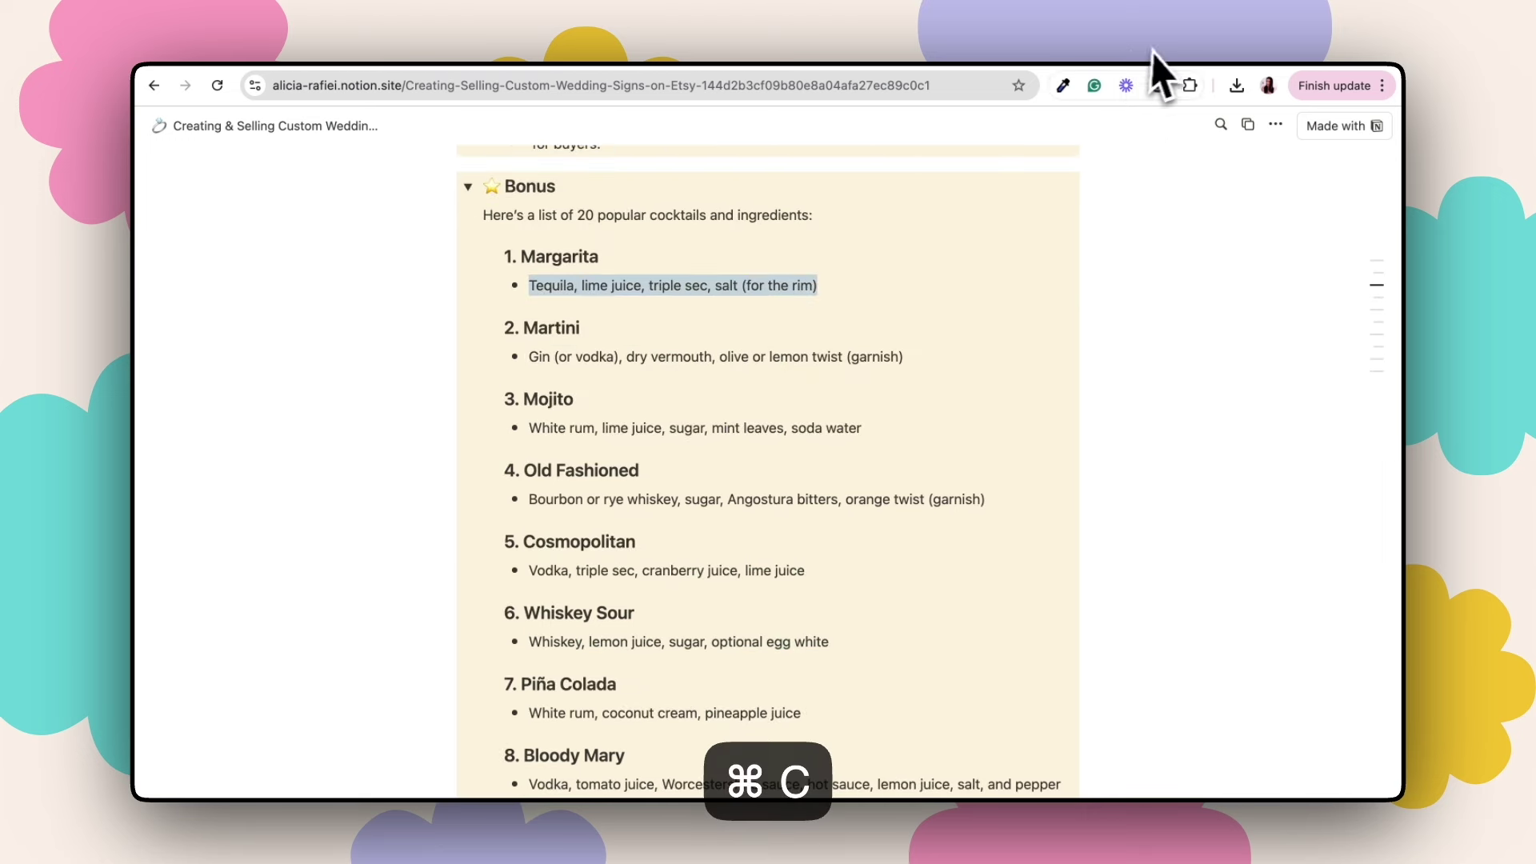
click(1101, 51)
click(709, 600)
key(super+v)
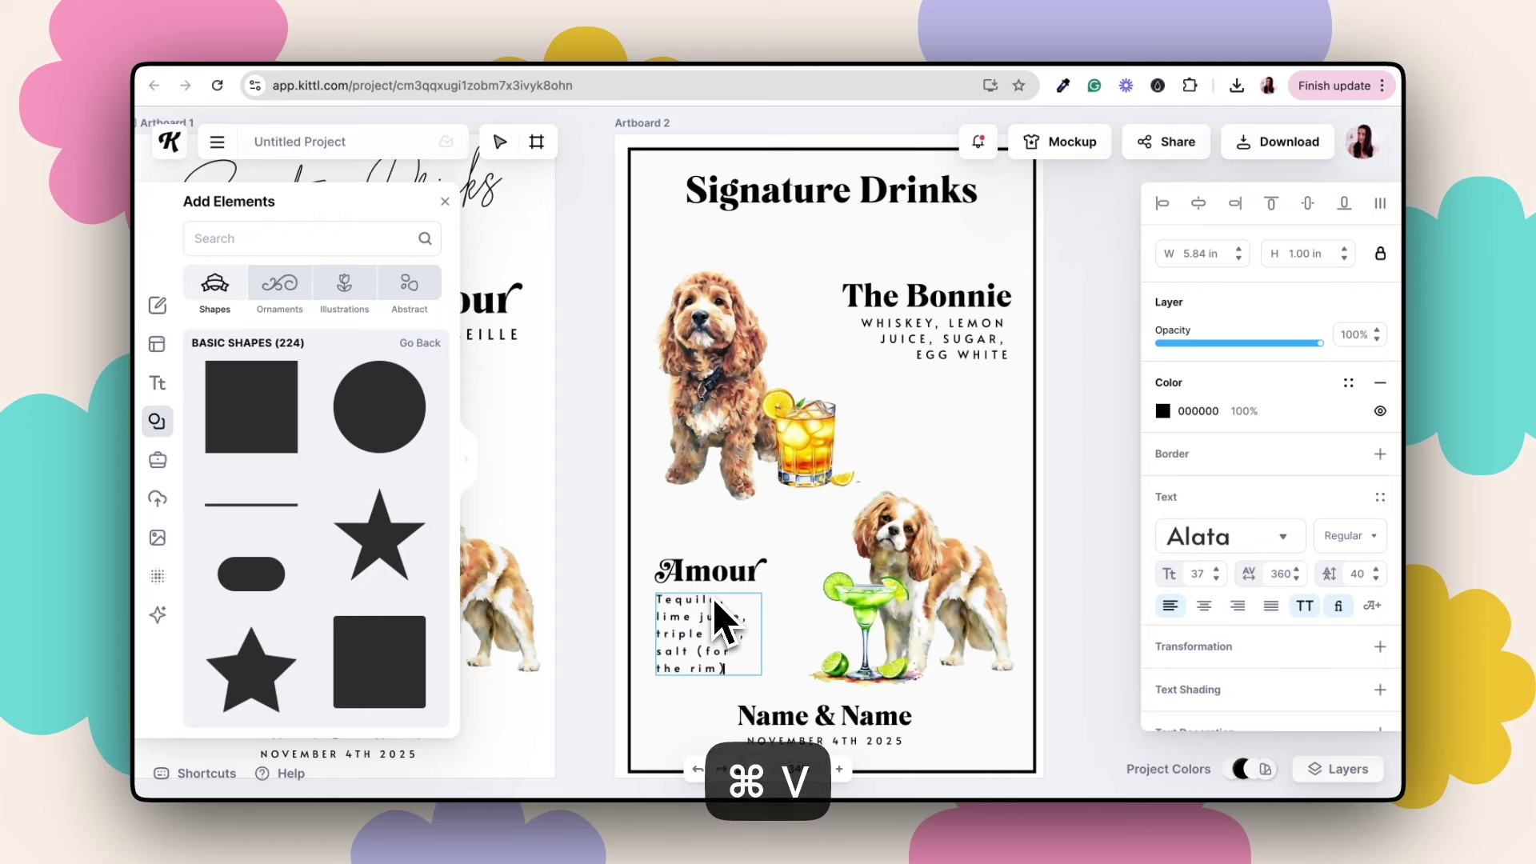
- Delete "(for the rim)" from the end of the ingredients under "Amour"
key(BackSpace)
key(BackSpace)
key(BackSpace)
key(BackSpace)
key(BackSpace)
key(BackSpace)
key(BackSpace)
key(BackSpace)
key(BackSpace)
key(BackSpace)
key(BackSpace)
key(BackSpace)
key(BackSpace)
key(BackSpace)
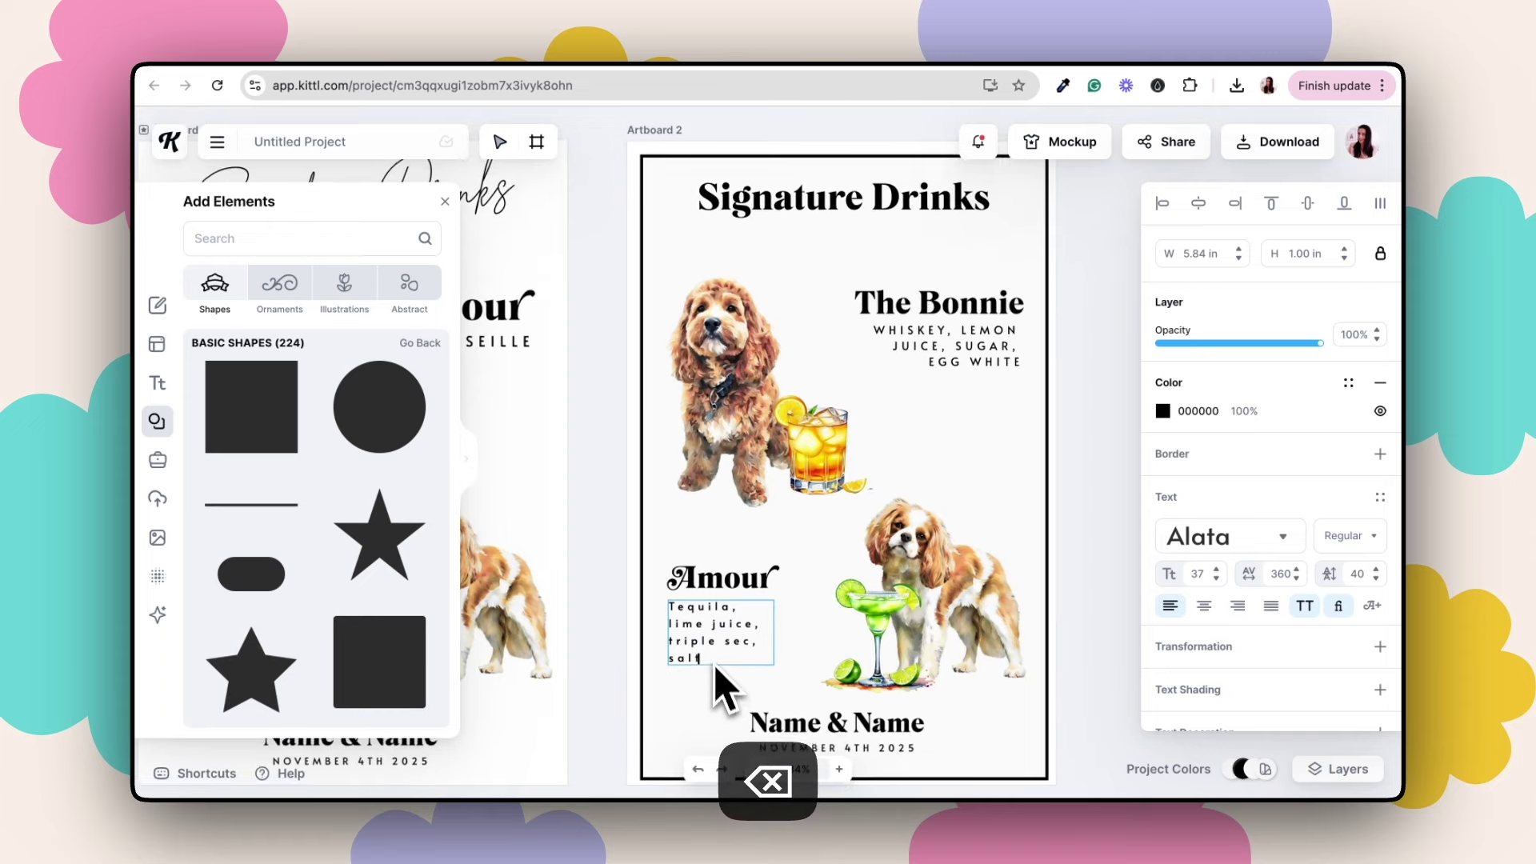
- Widen the ingredients text box under "Amour" to about 8.07 in and set its letter spacing to 100
key(Escape)
drag(773, 632, 810, 639)
scroll(686, 608, down, 2)
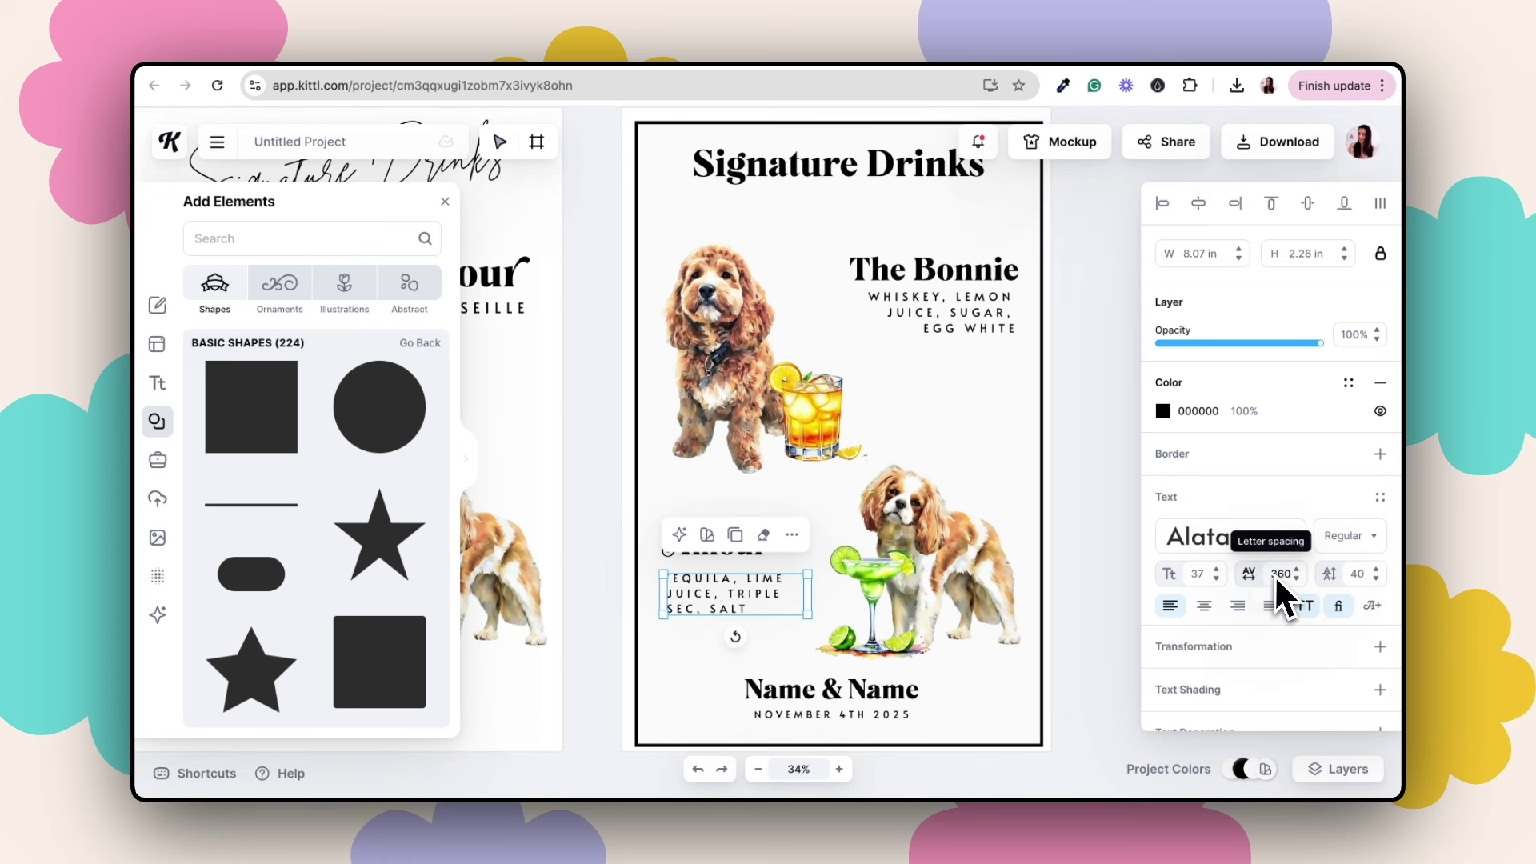
key(ctrl+z)
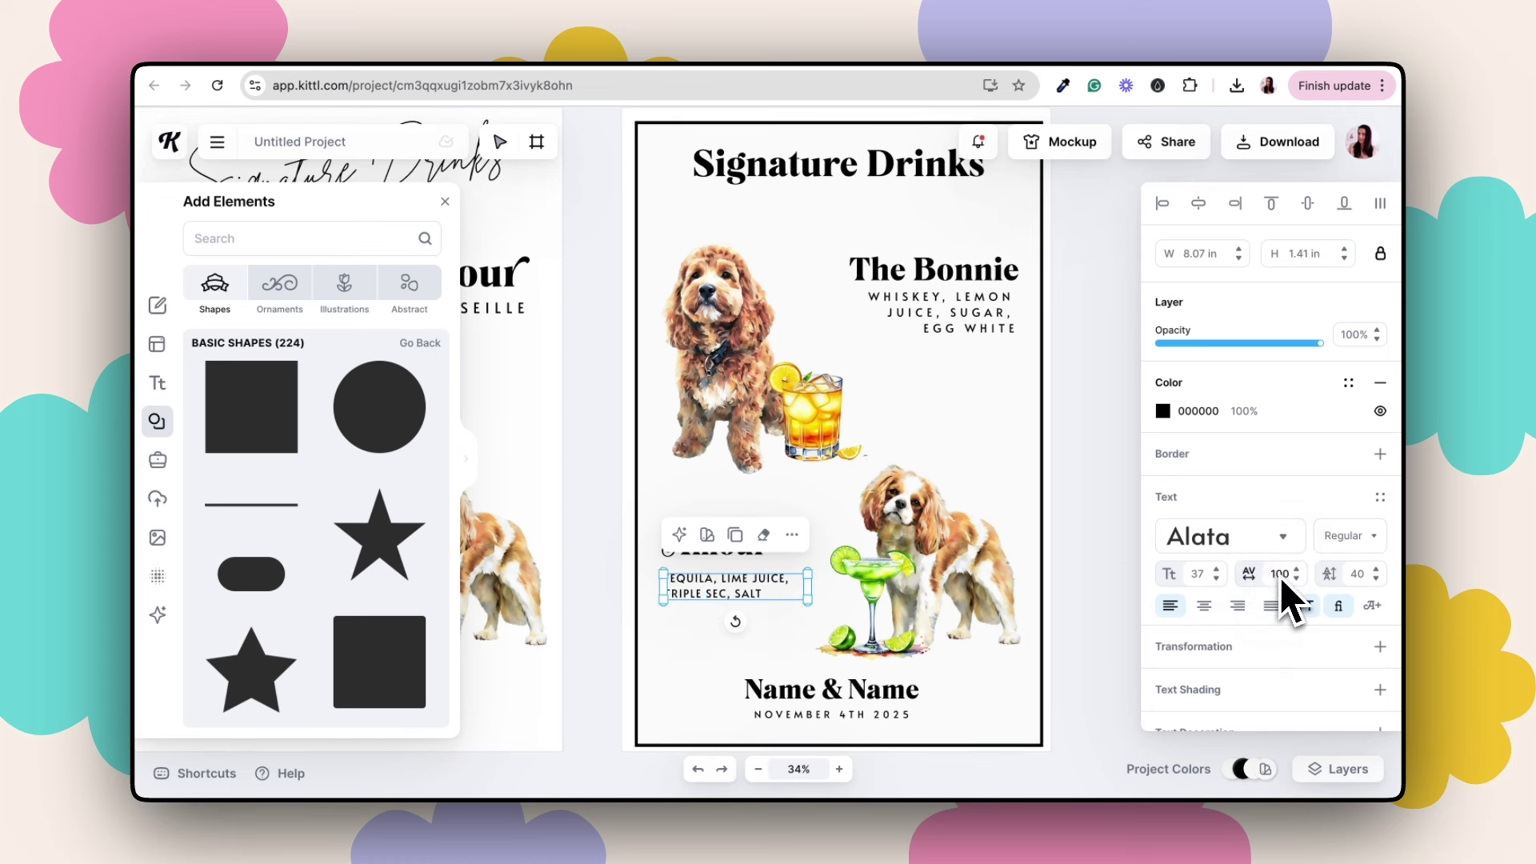
- Set the letter spacing of the ingredients text under "The Bonnie" to 100
click(985, 335)
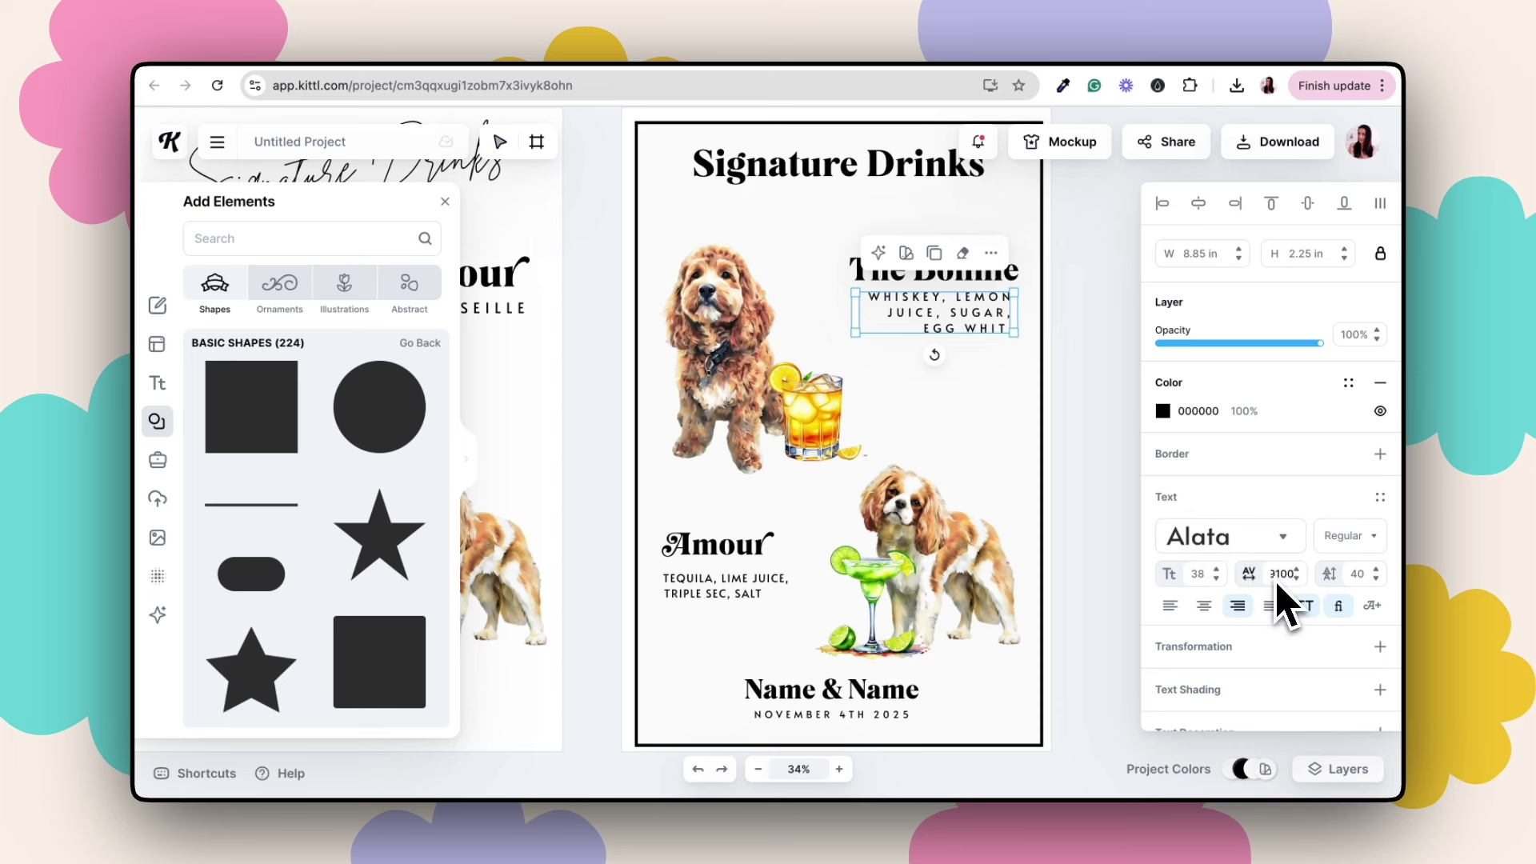
key(BackSpace)
key(BackSpace)
key(BackSpace)
text(100)
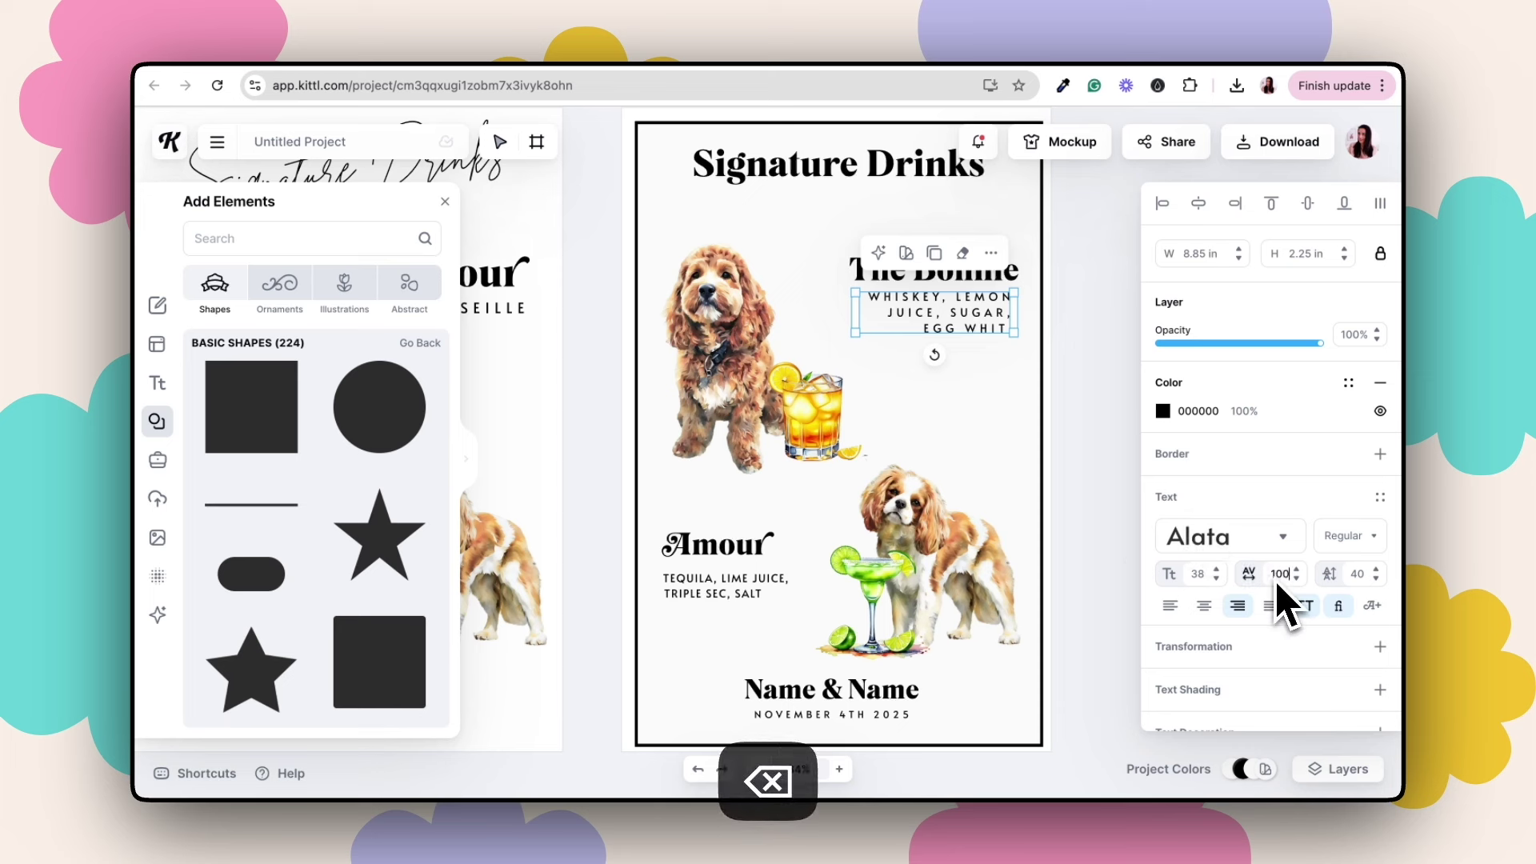
key(Return)
click(1050, 430)
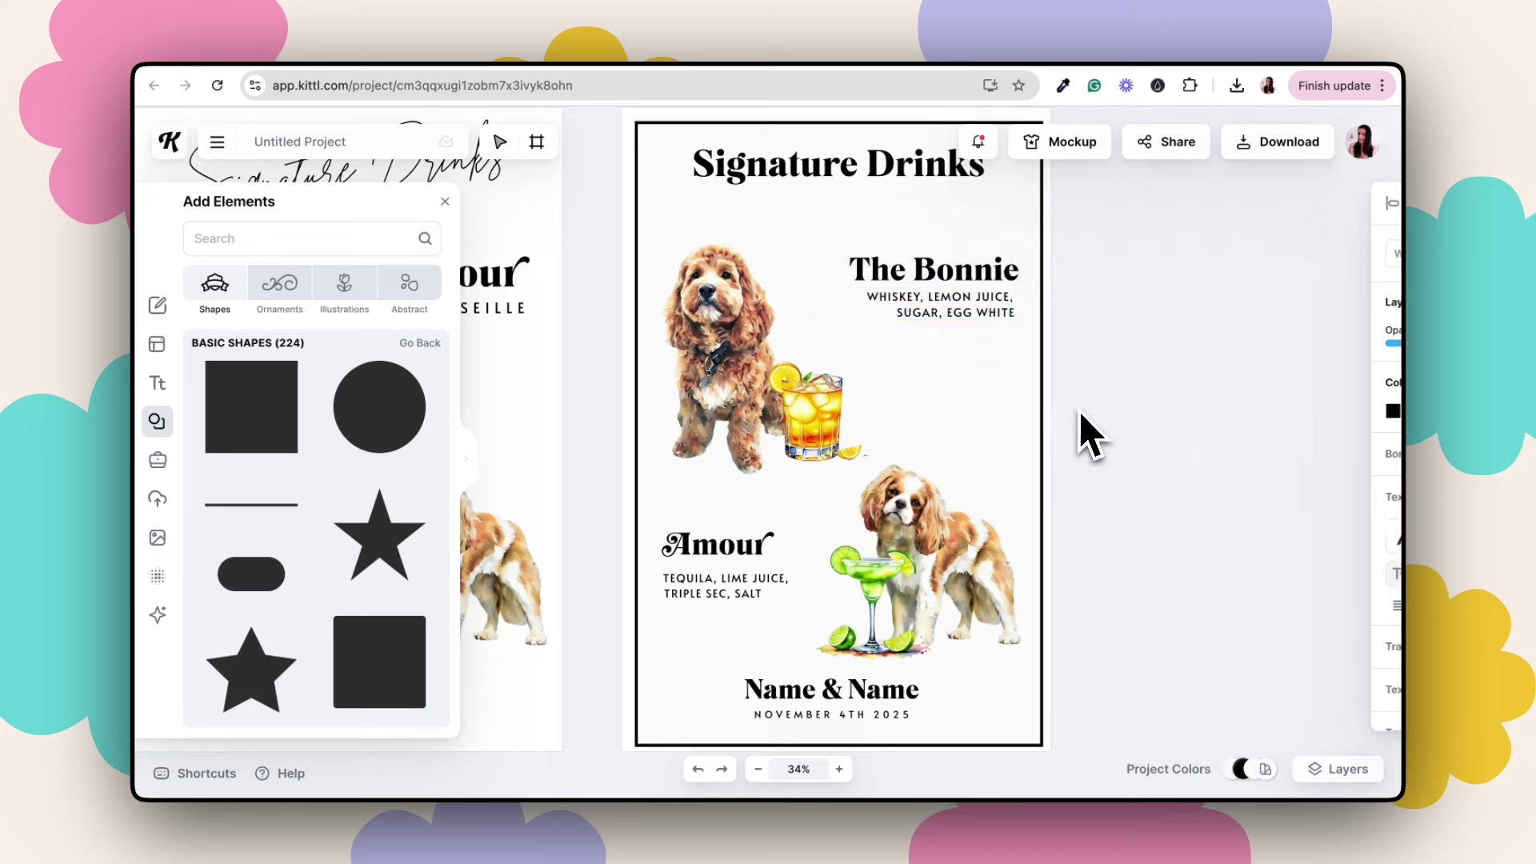
- Close the elements library and examine the sign designs on Artboards 1 and 2 and the finished example on Artboard 4
scroll(1080, 336, down, 2)
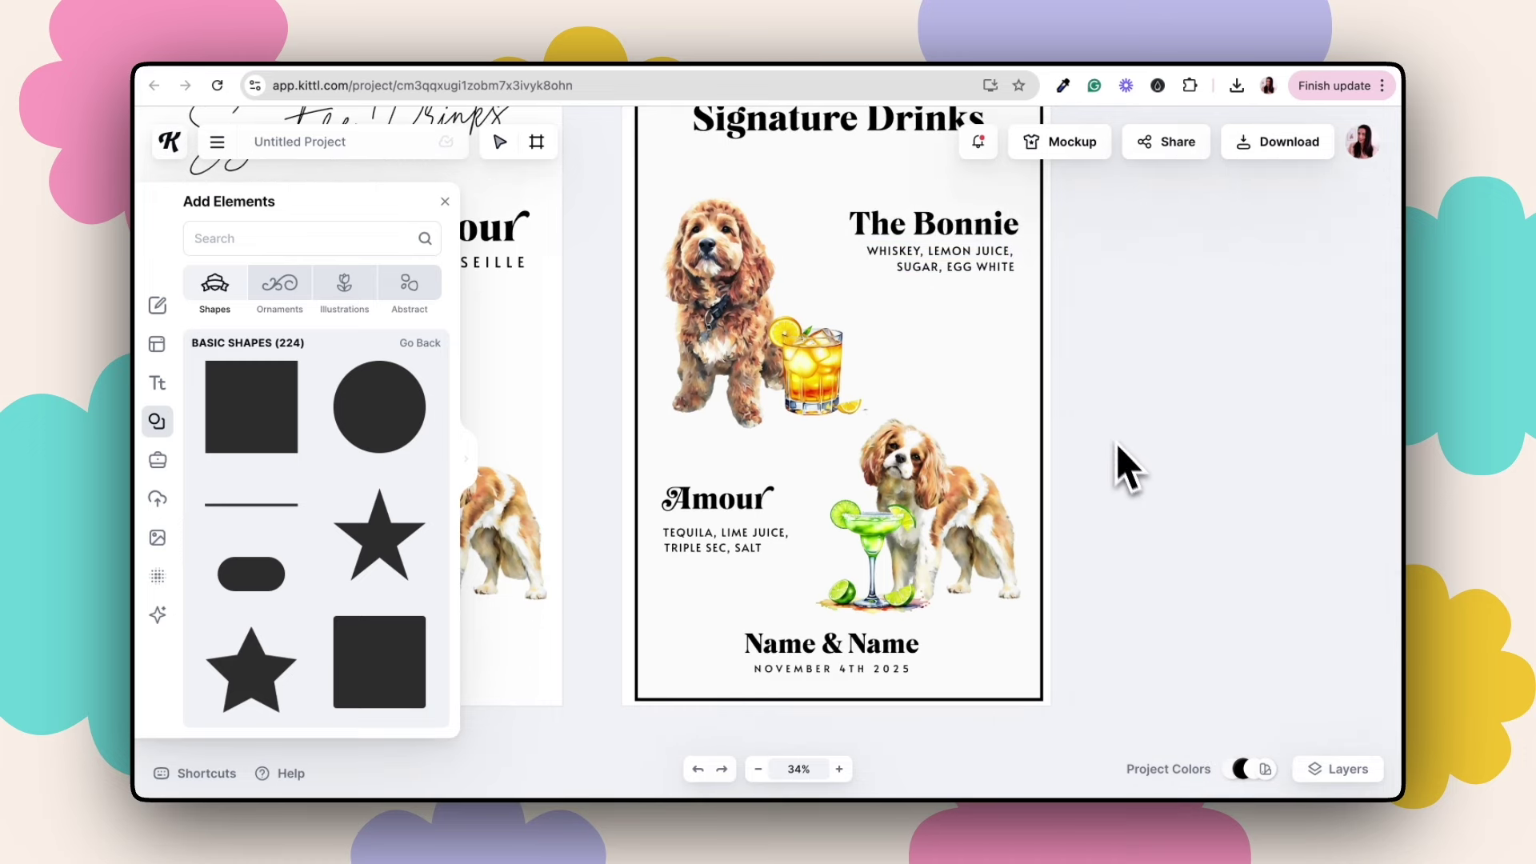
scroll(1121, 456, up, 3)
scroll(1120, 456, left, 2)
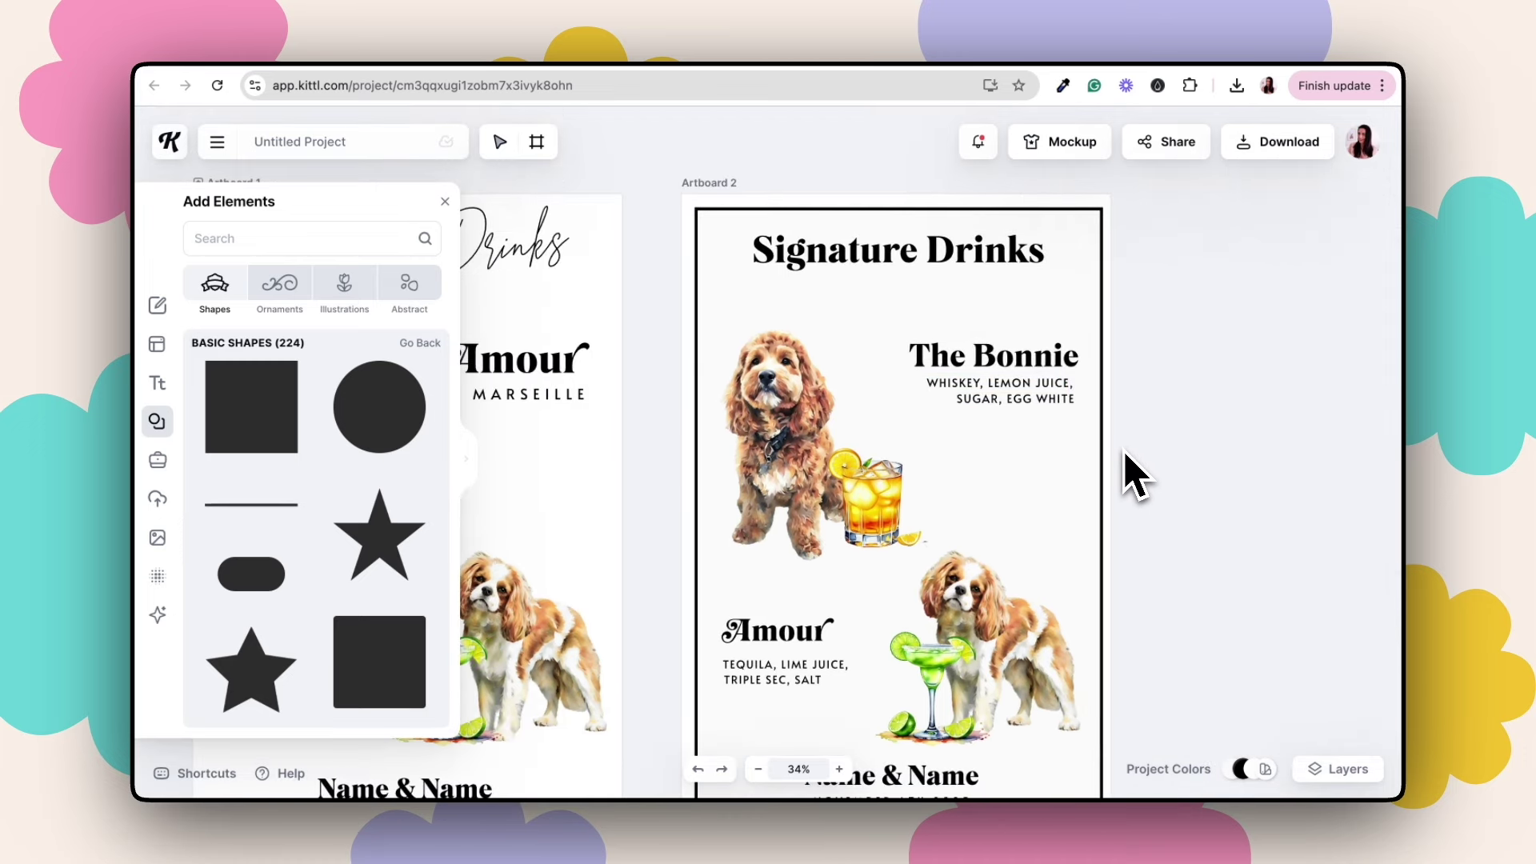
scroll(899, 453, down, 2)
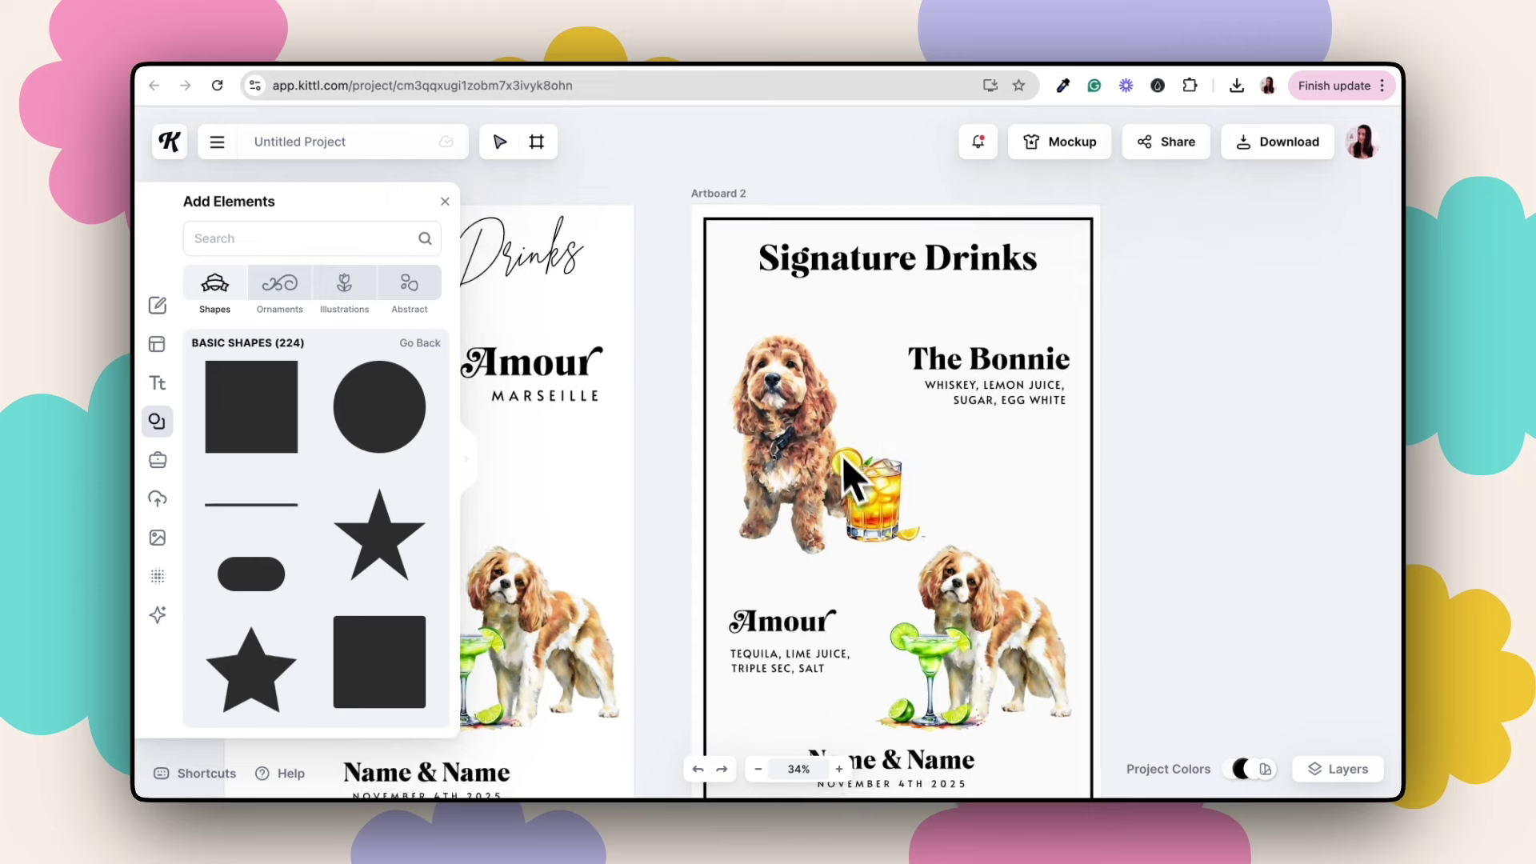
scroll(858, 496, down, 2)
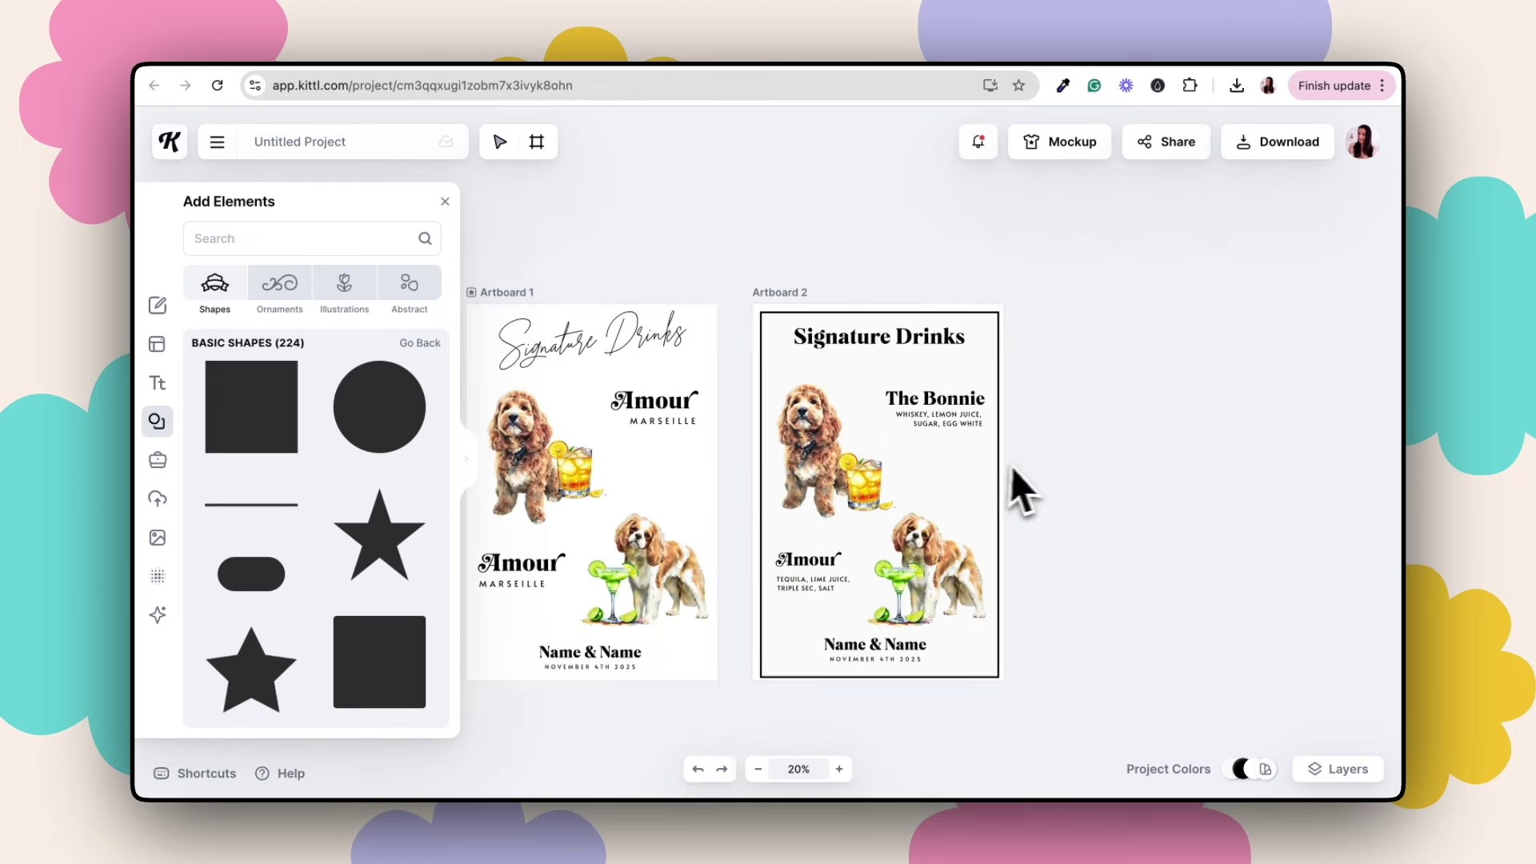
click(442, 203)
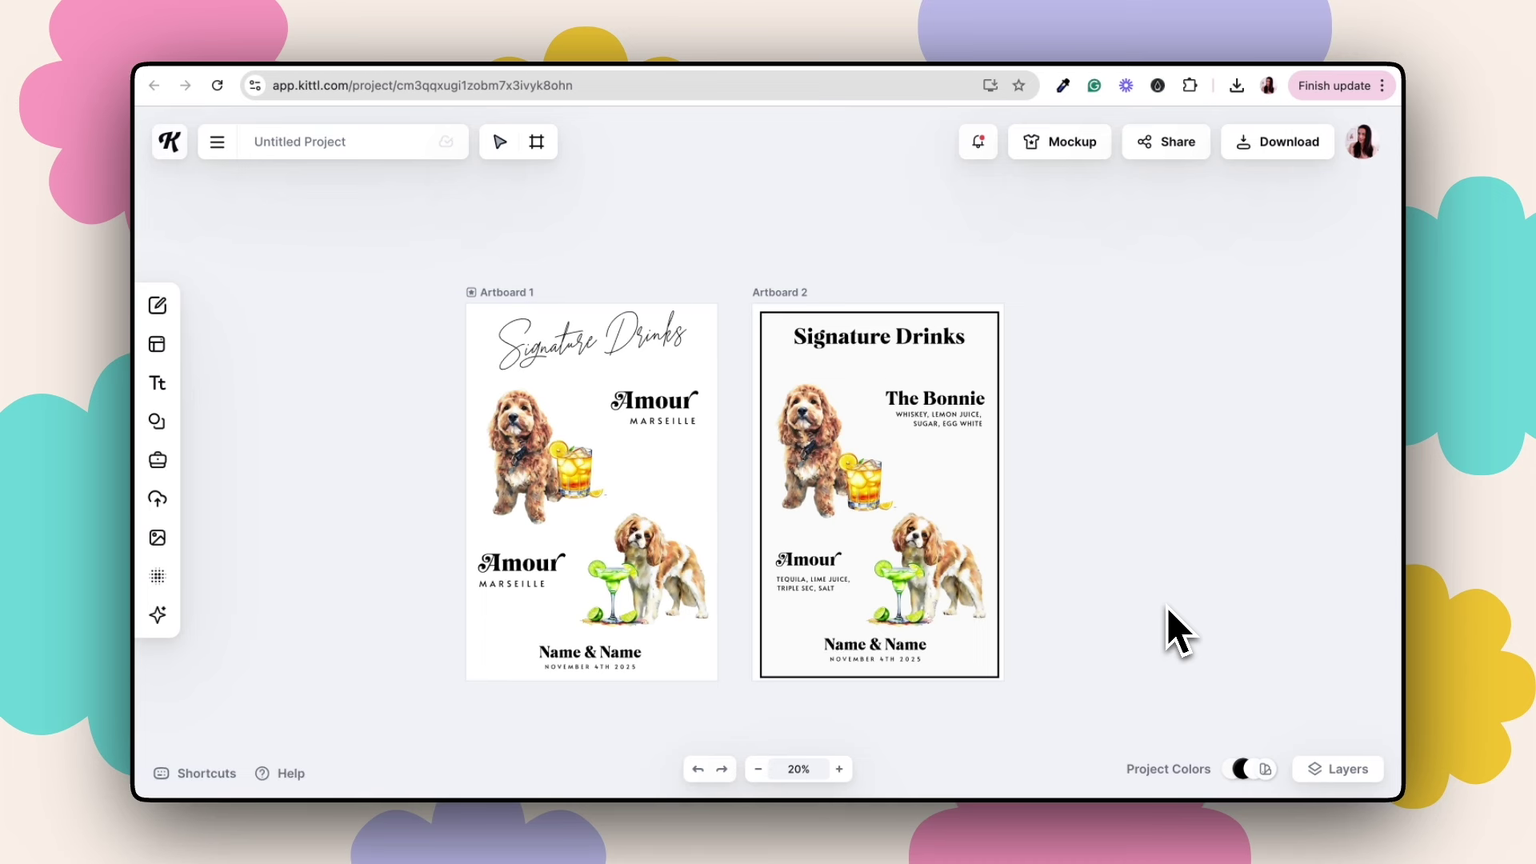
scroll(1168, 610, right, 10)
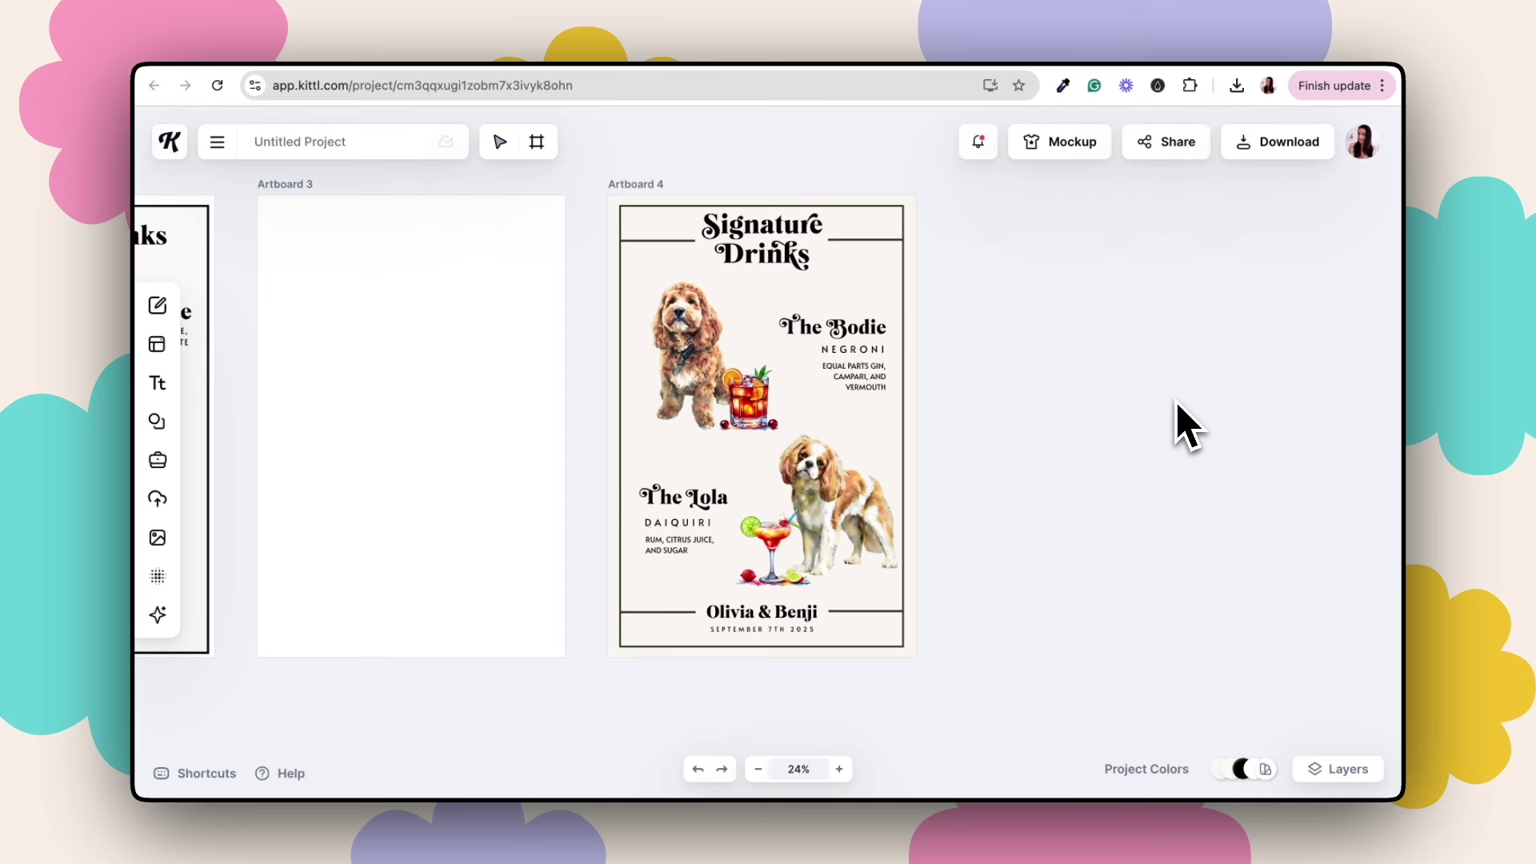